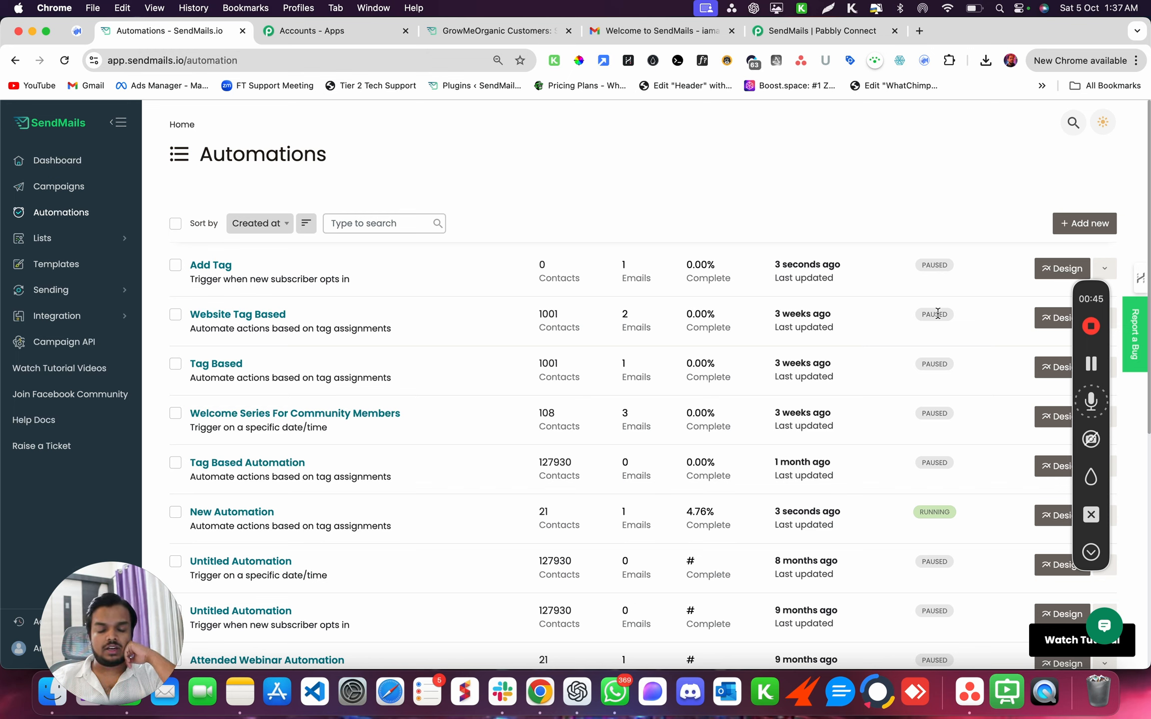
- From the Automations page, choose Add new to bring up the Automation Trigger dialog
click(1087, 549)
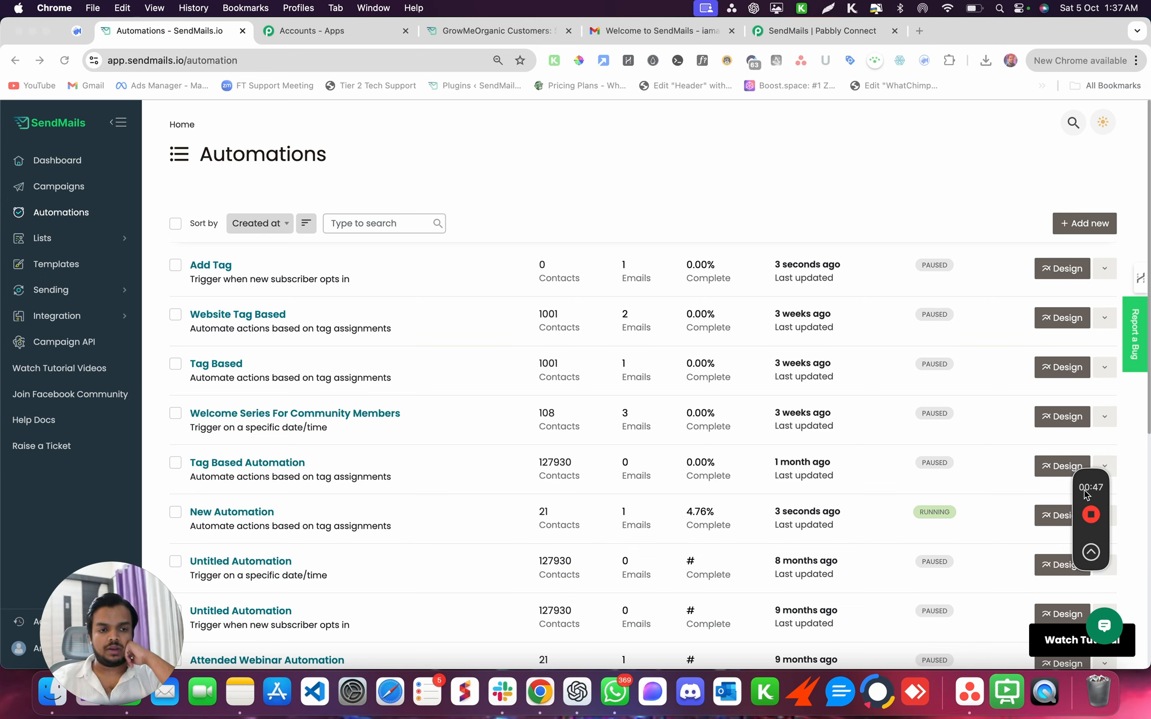
click(996, 188)
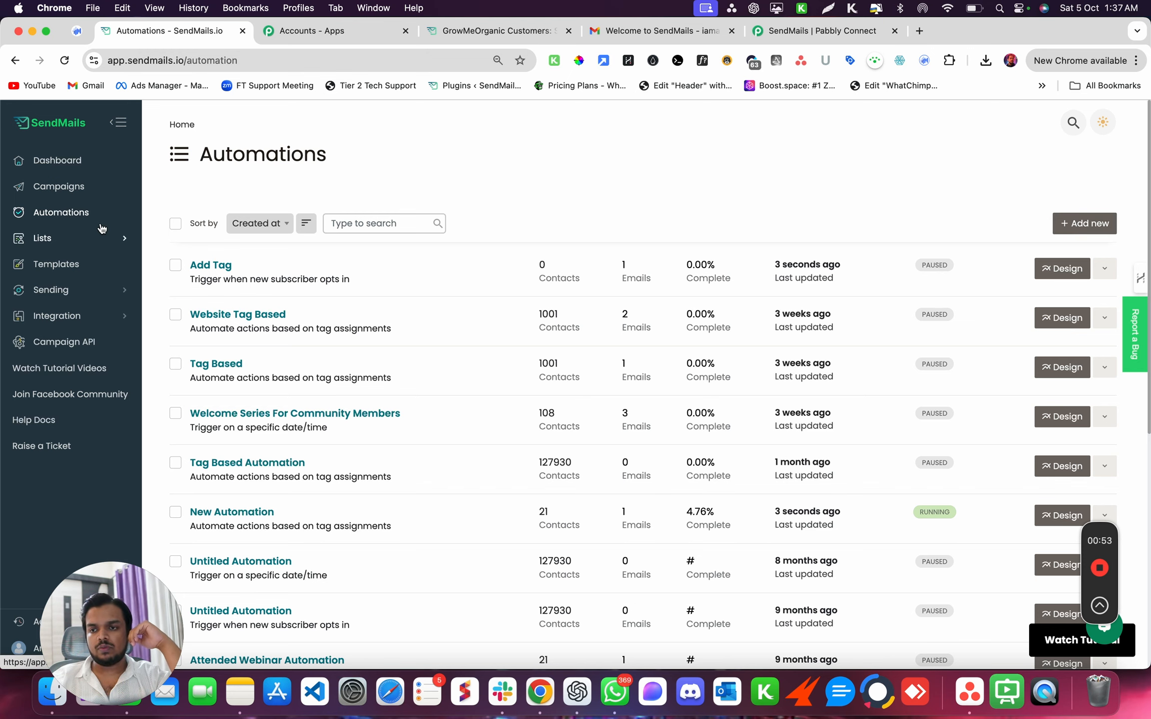
click(1073, 222)
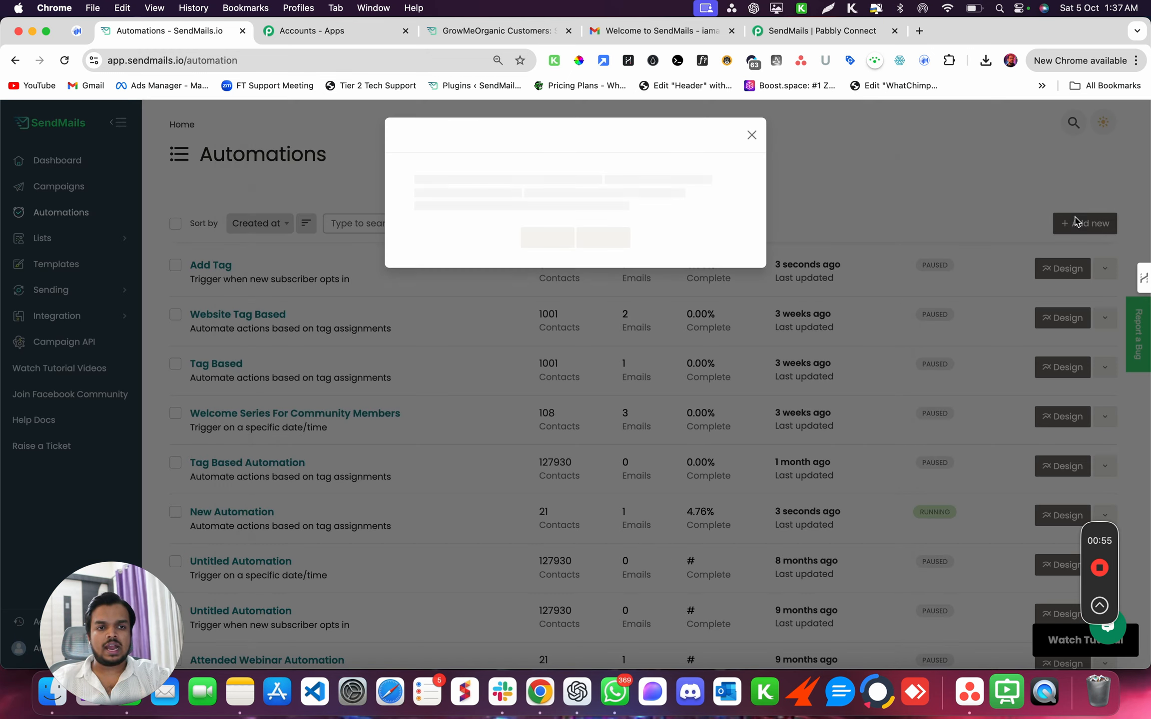
scroll(699, 532, down, 1)
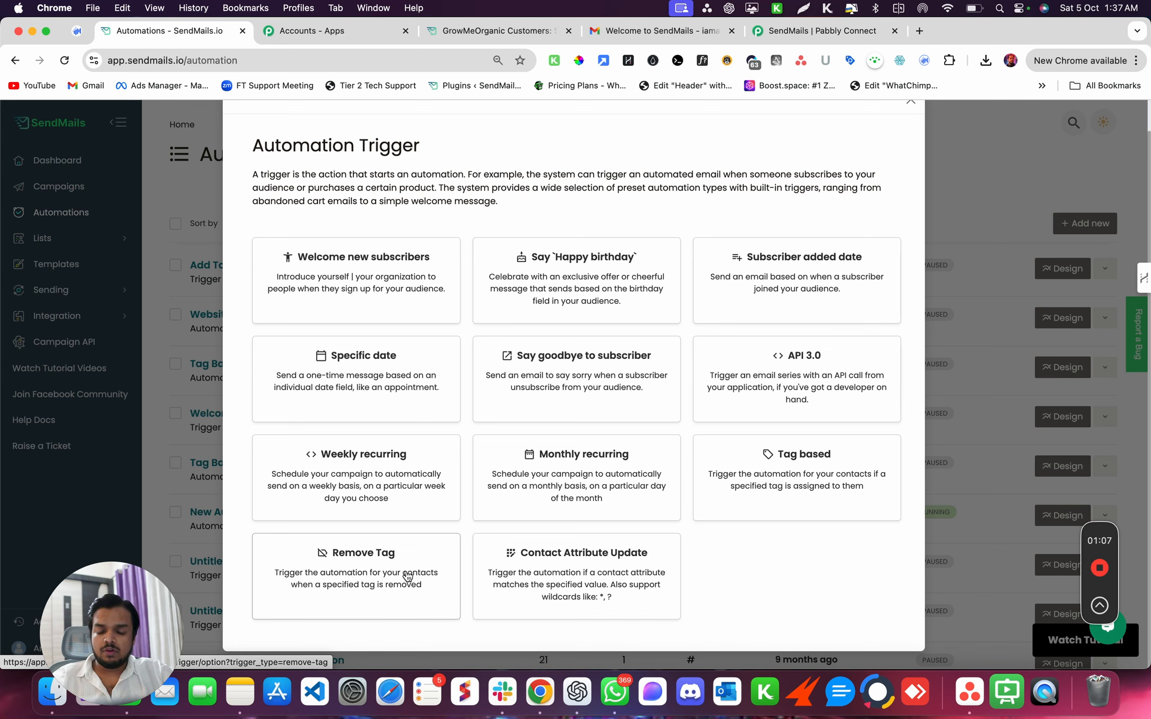
- Configure a Tag based trigger on Automation Test List with the tag Lead and confirm it
click(793, 466)
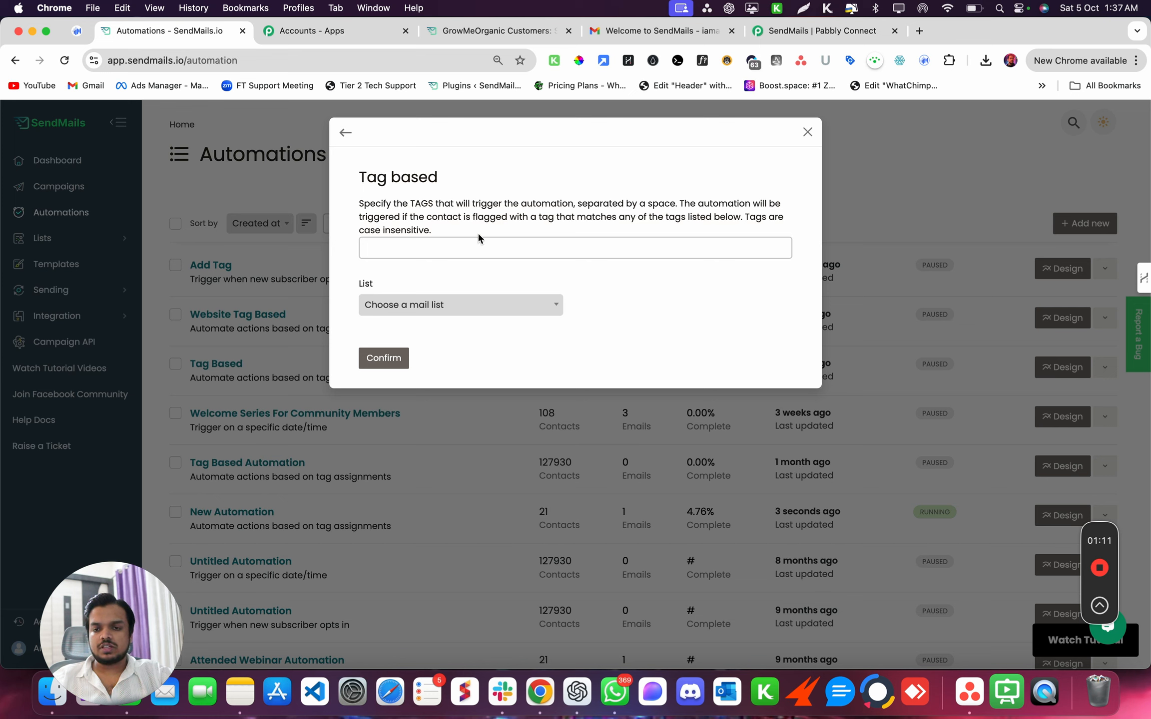
click(436, 304)
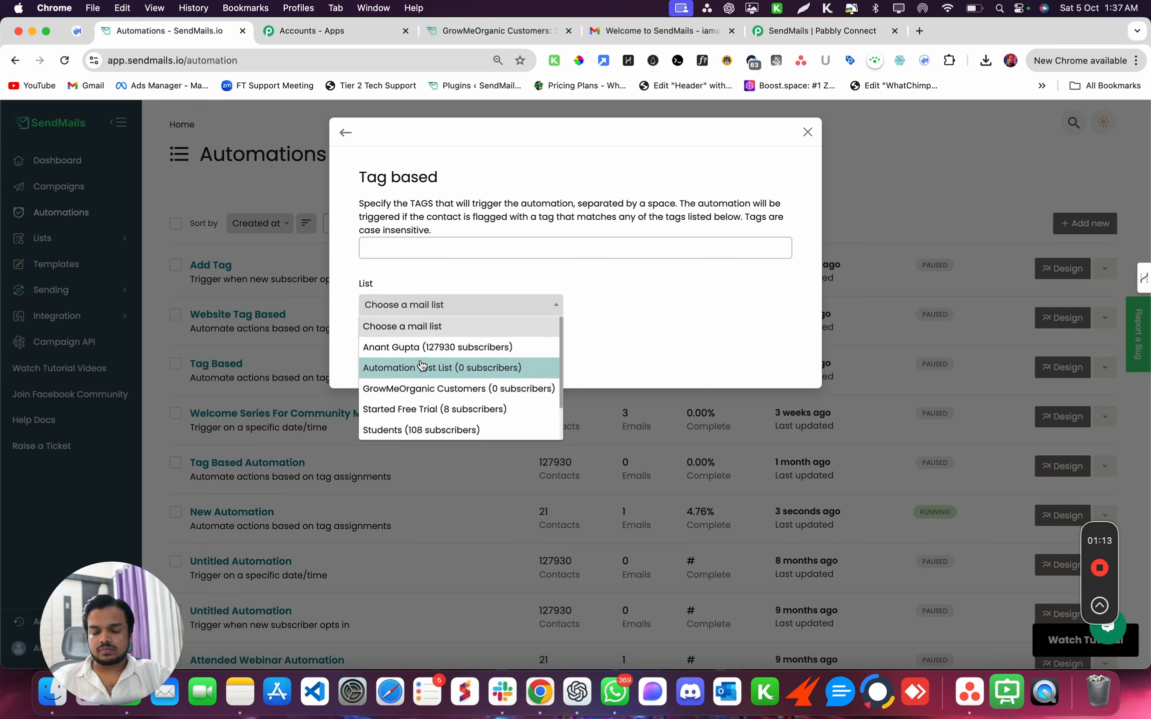
scroll(423, 369, down, 2)
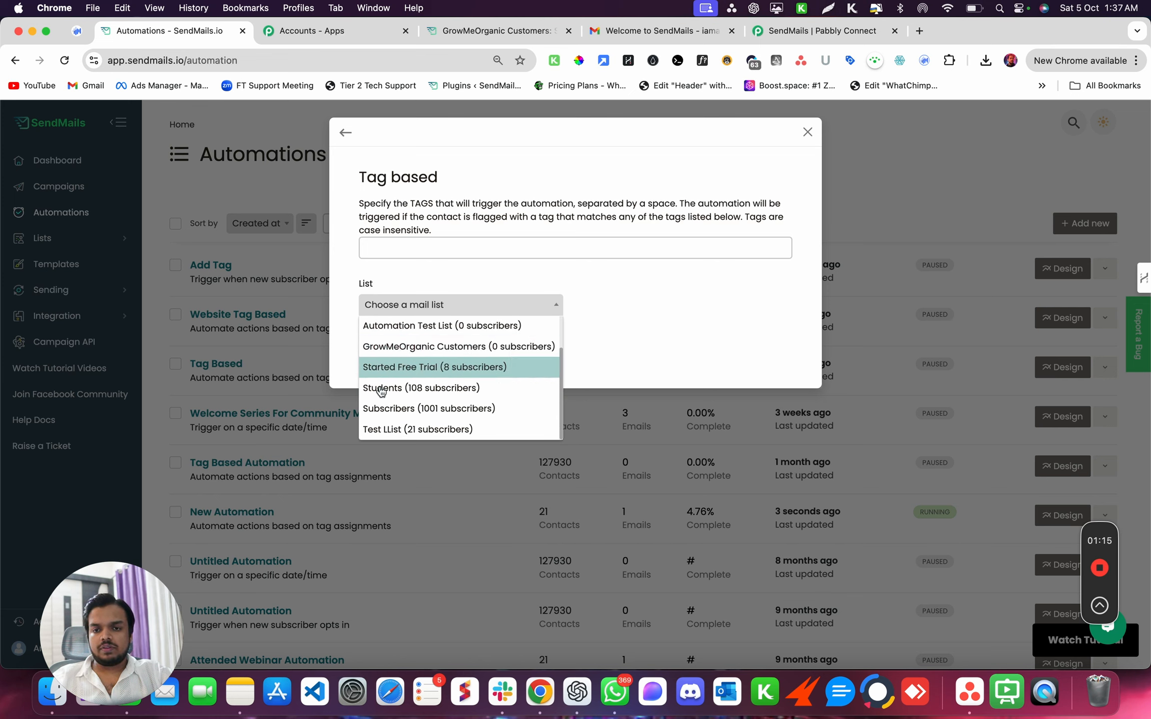
scroll(414, 387, up, 2)
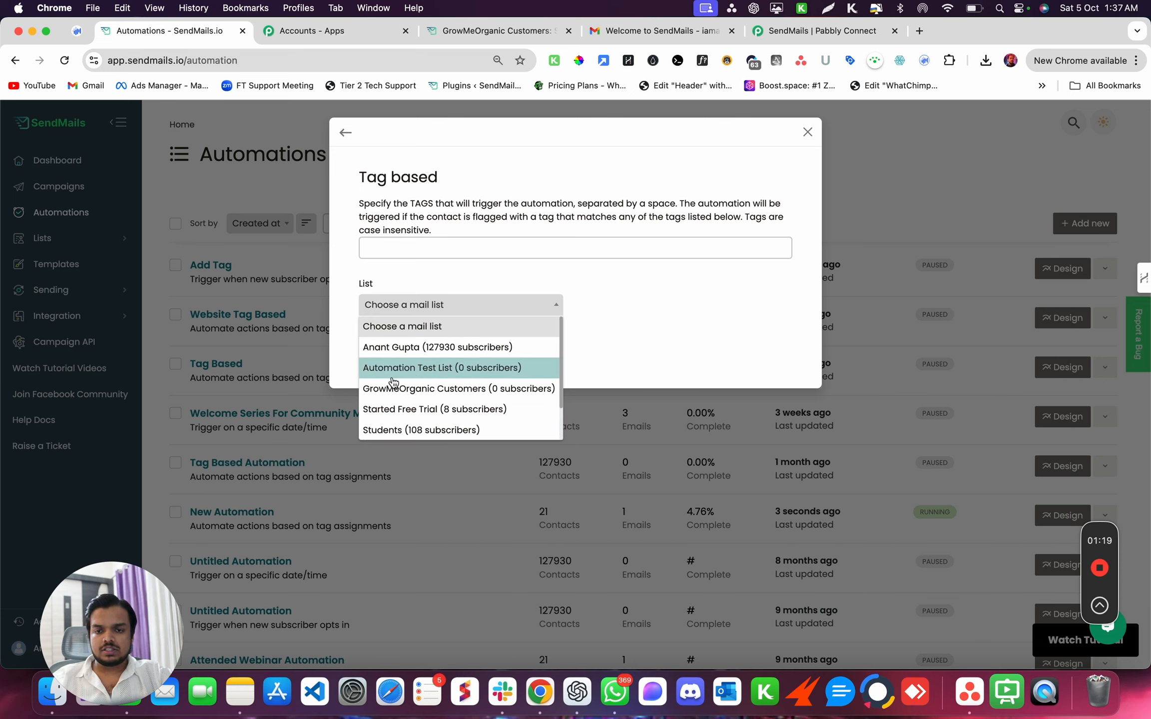
click(417, 370)
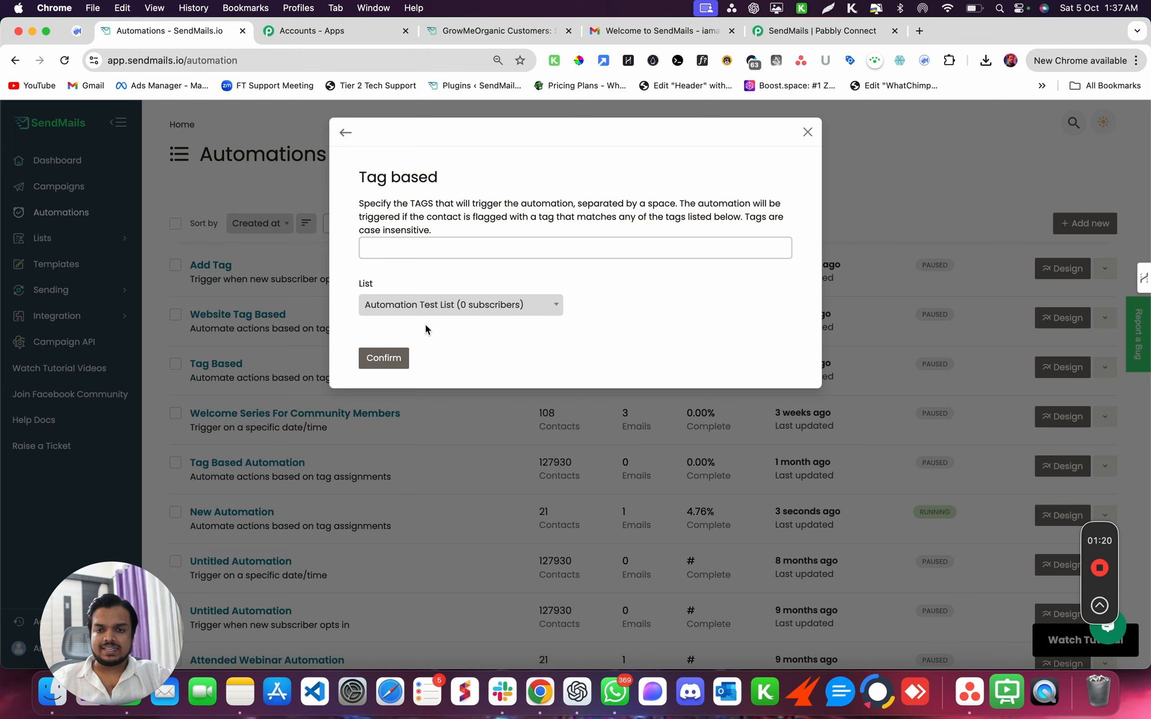
click(430, 256)
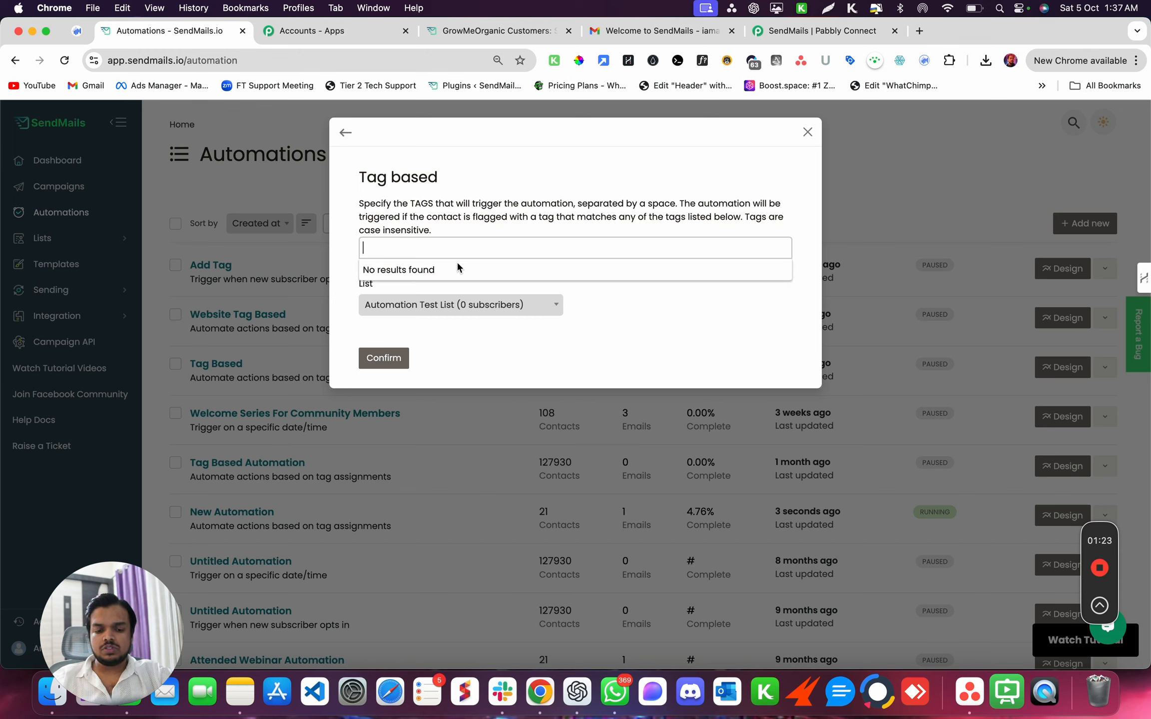
text(Lead)
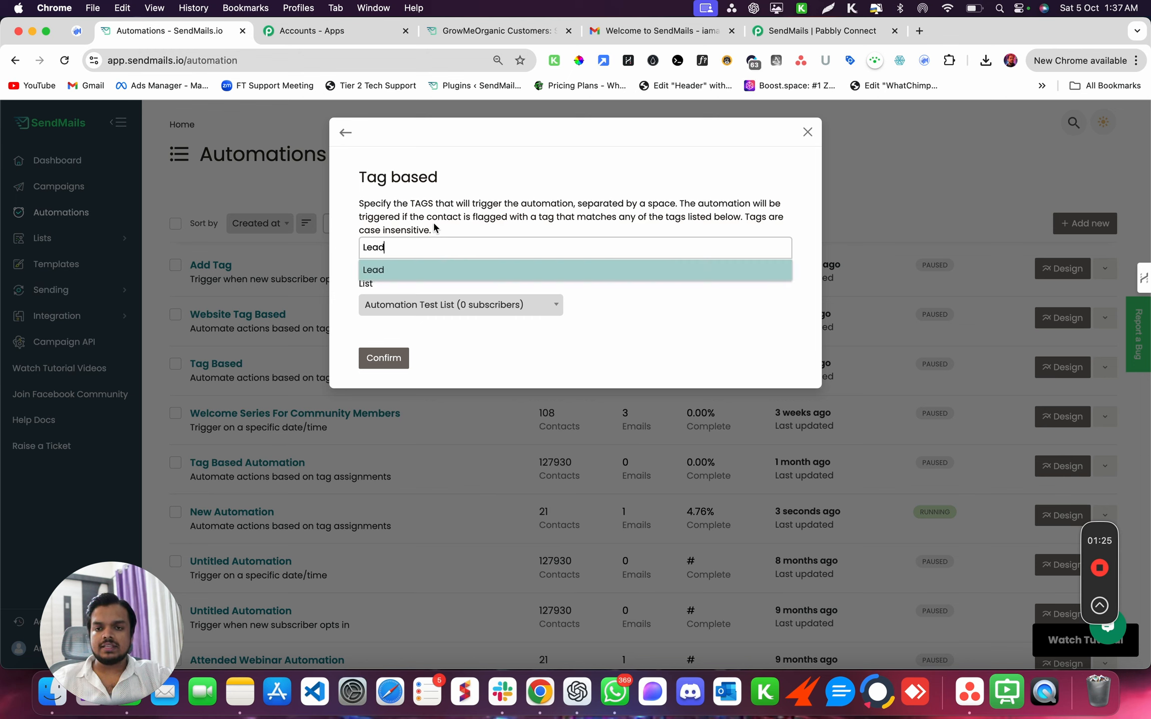
key(Return)
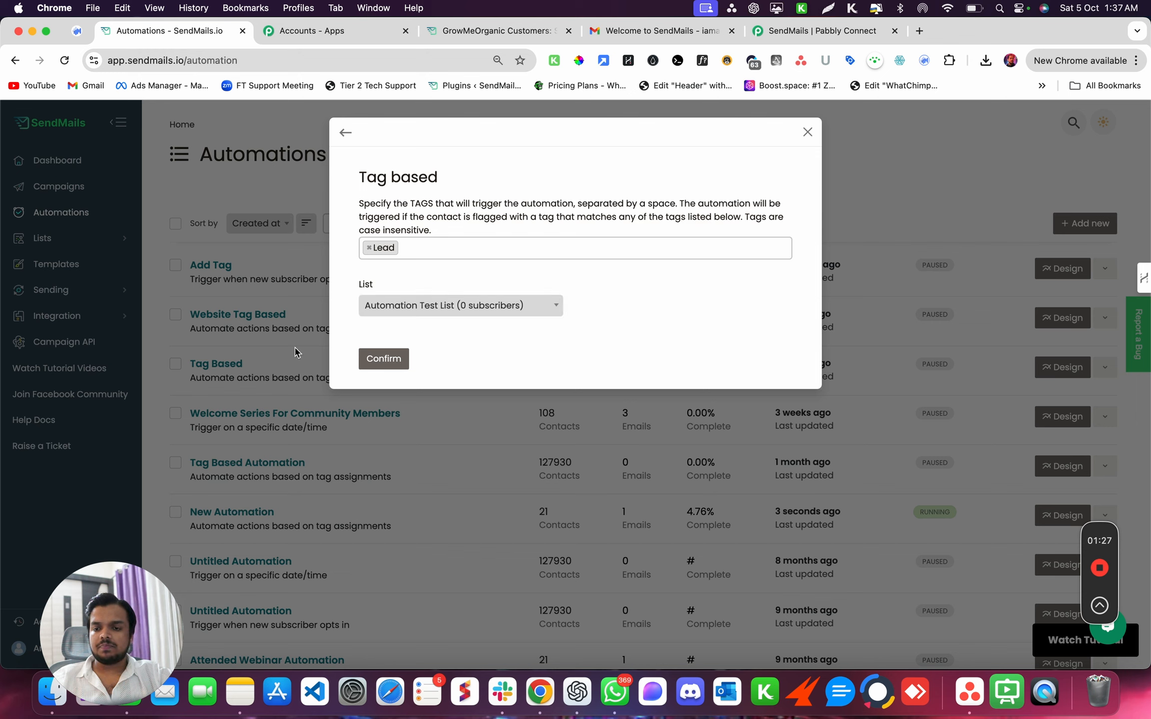
click(380, 356)
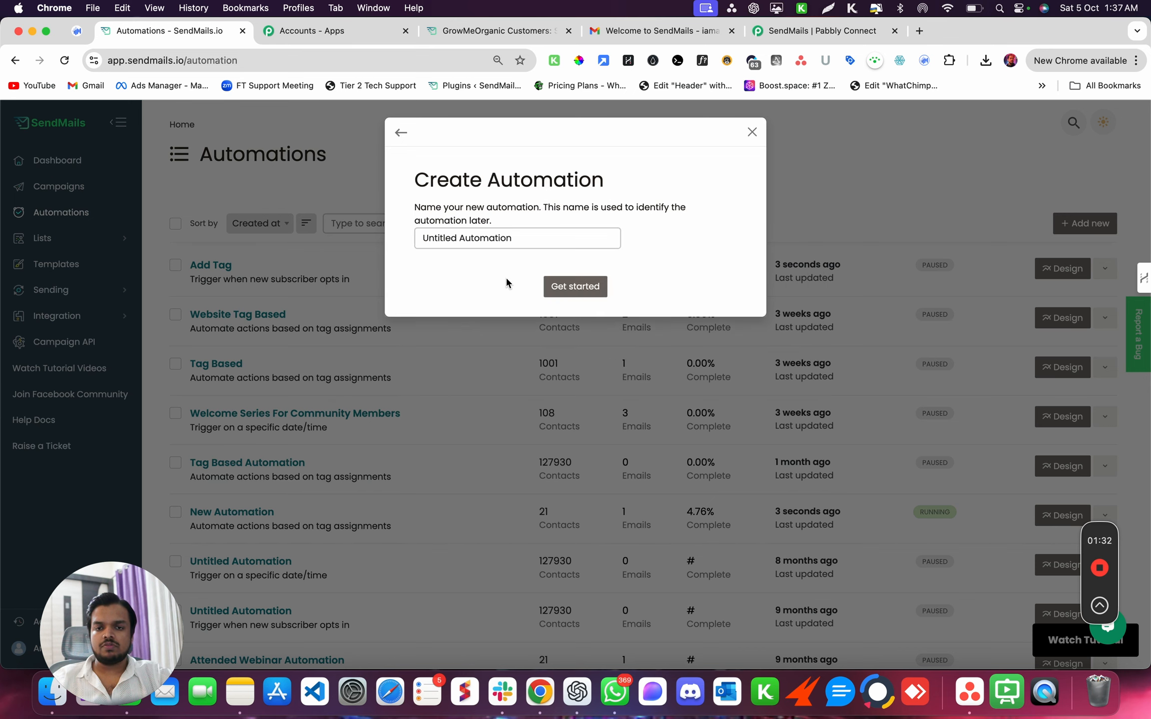
- Name the automation 'Tag Based Automation' and create it
triple_click(501, 240)
text(Tag Based)
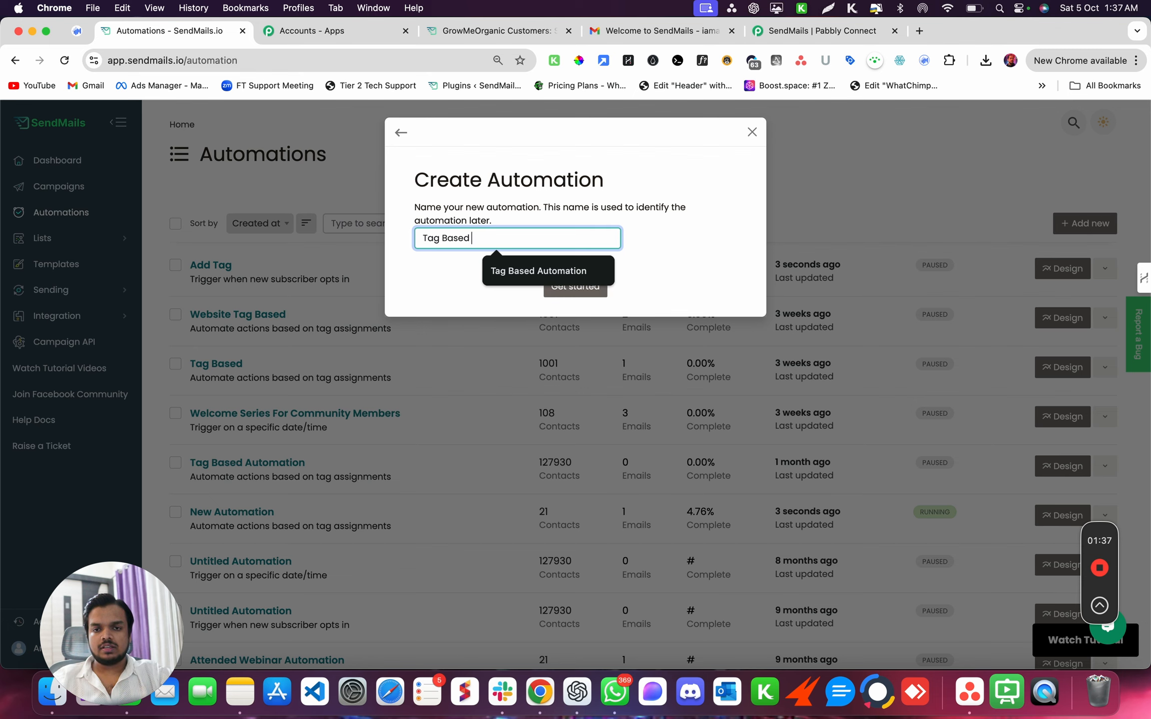
text( Automati)
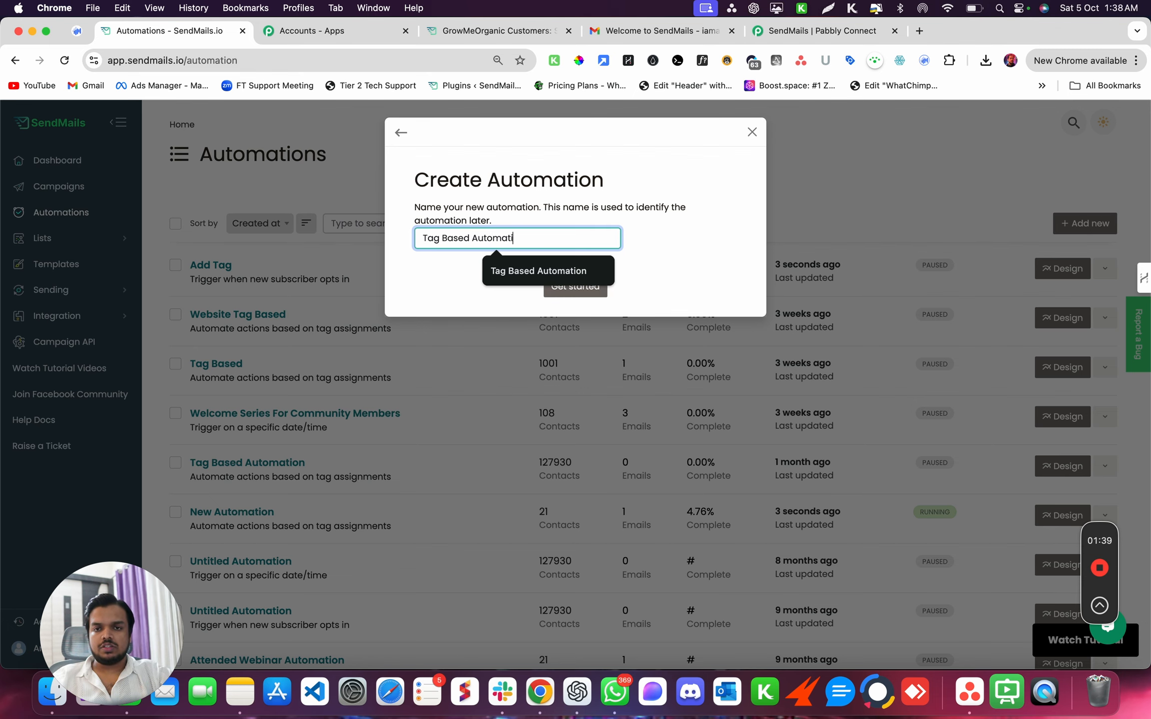
text(on)
click(580, 290)
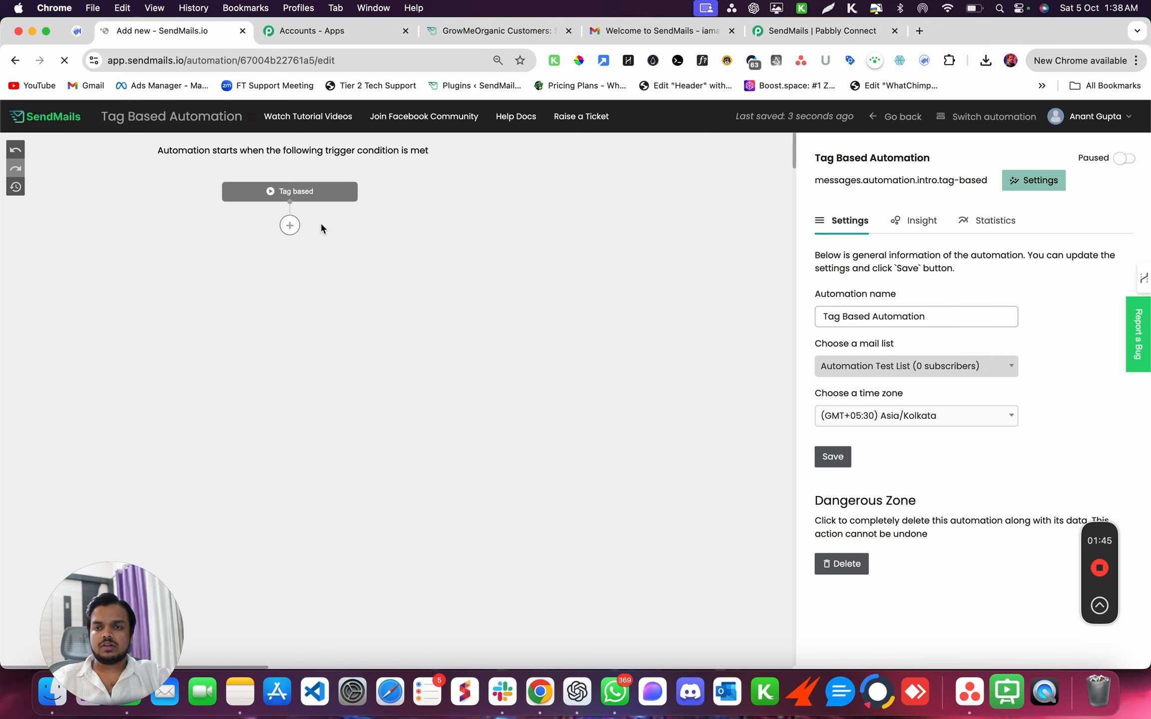
- Add a Send an email action after the Lead tag trigger
click(289, 199)
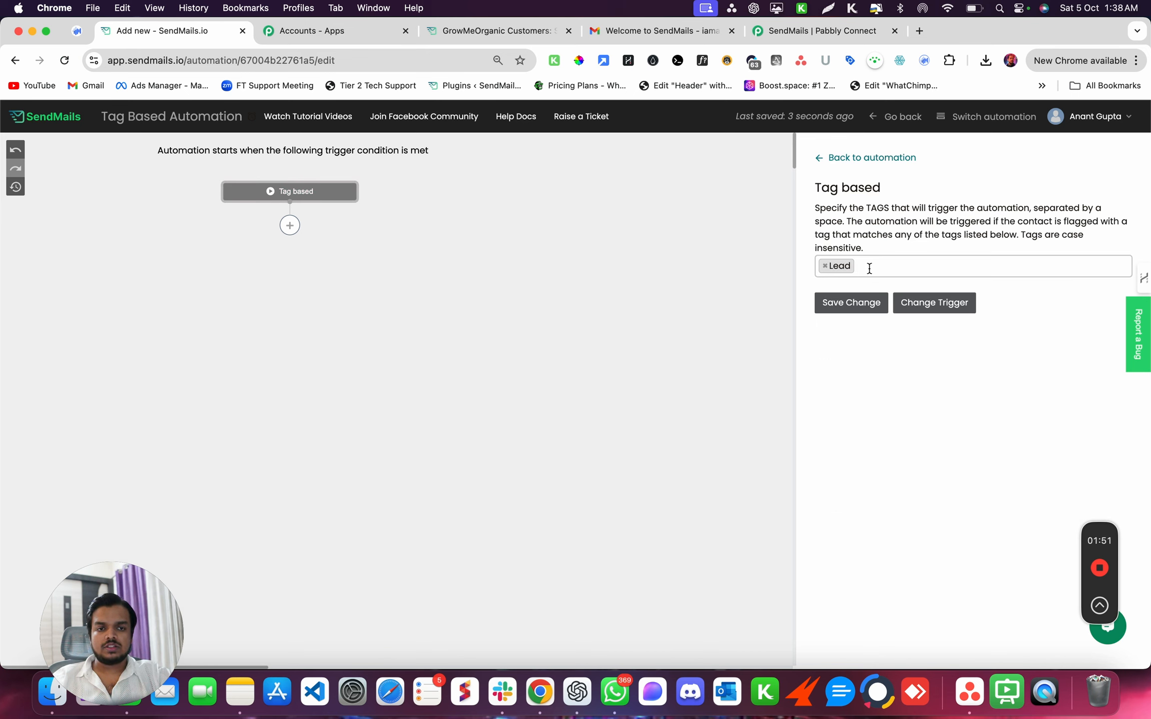
click(289, 225)
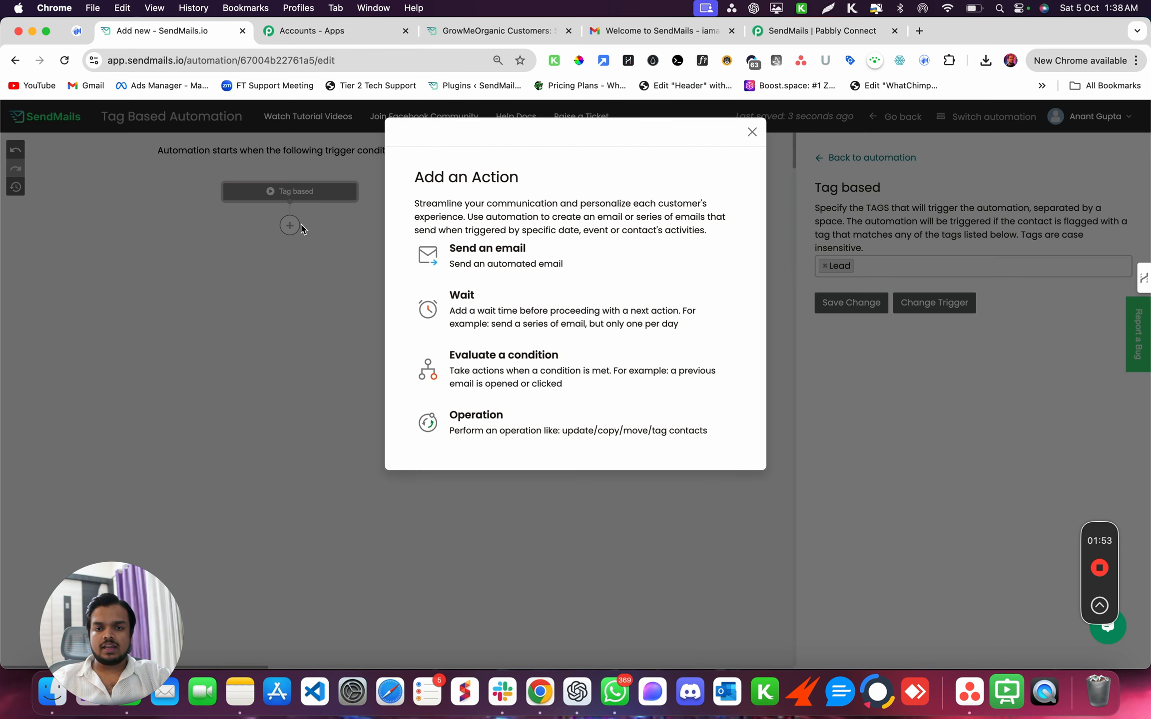
click(462, 254)
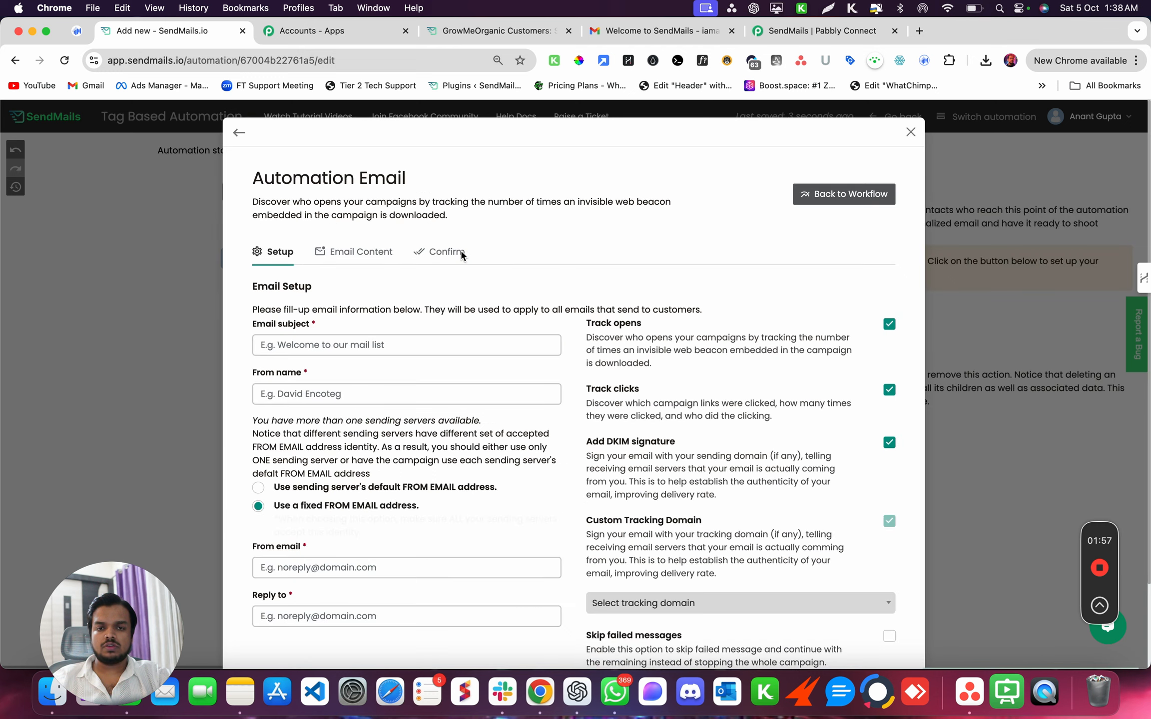
- Set the subject to 'Welcome to SendMails' and fill in the sender name and sender email address
click(392, 345)
text(Welcome to SendMails)
click(381, 398)
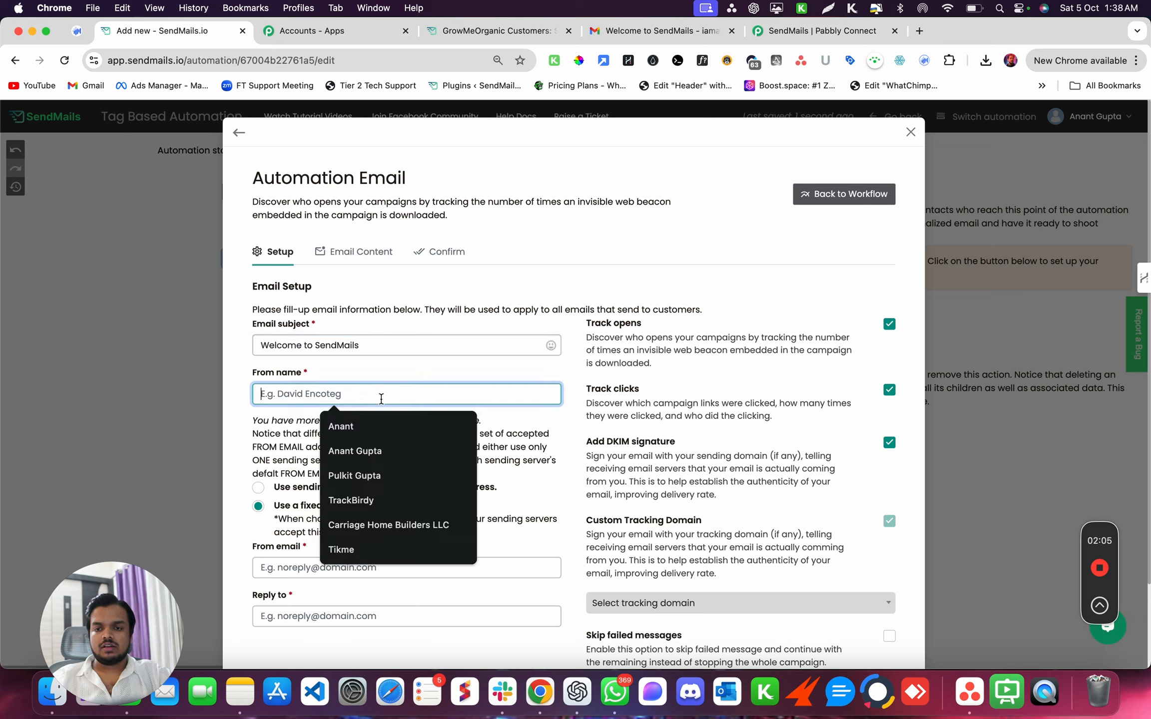
click(372, 426)
click(302, 567)
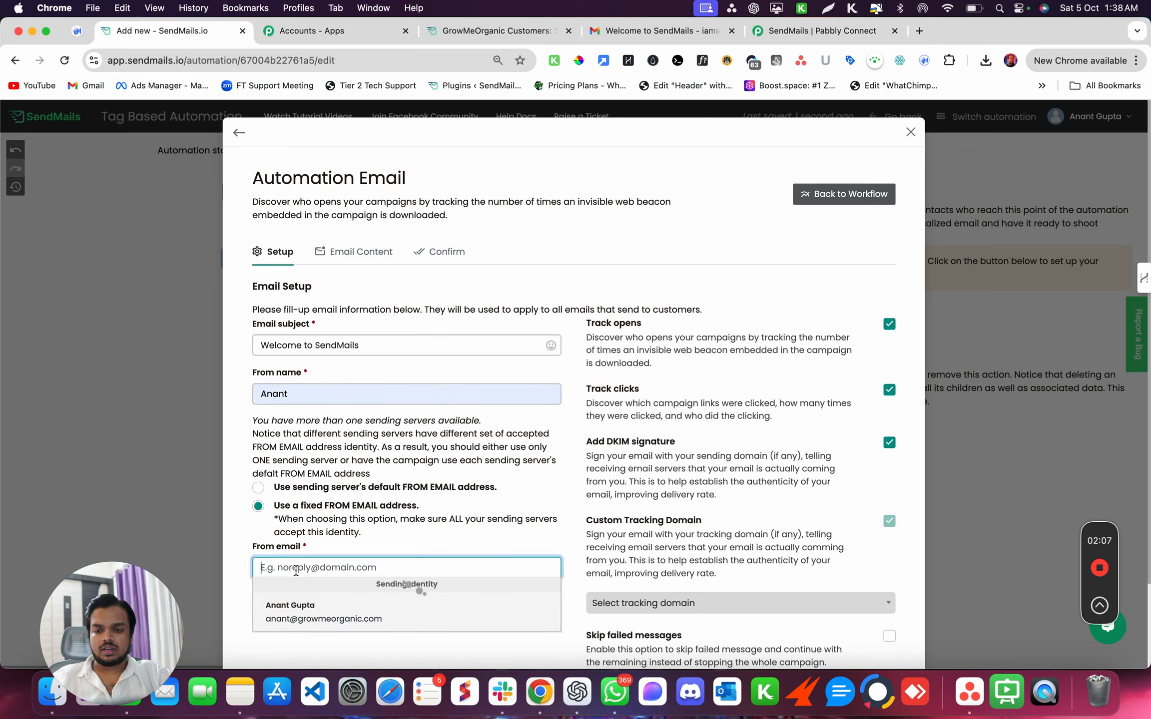
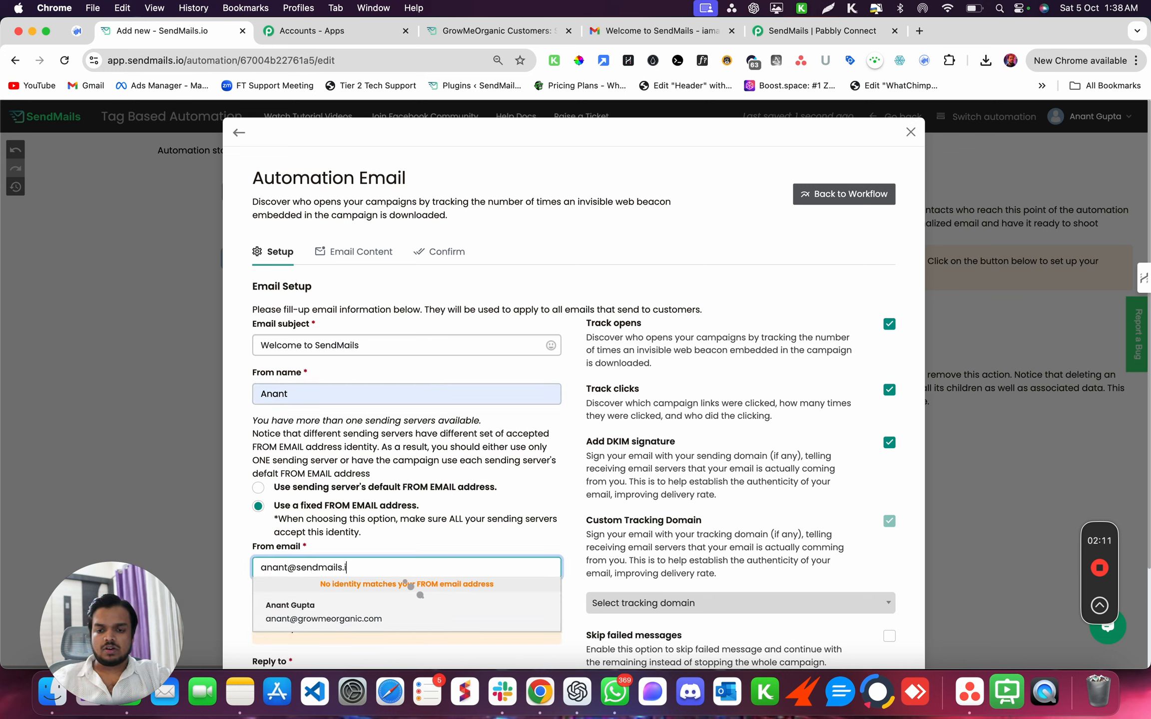
key(super+a)
click(310, 532)
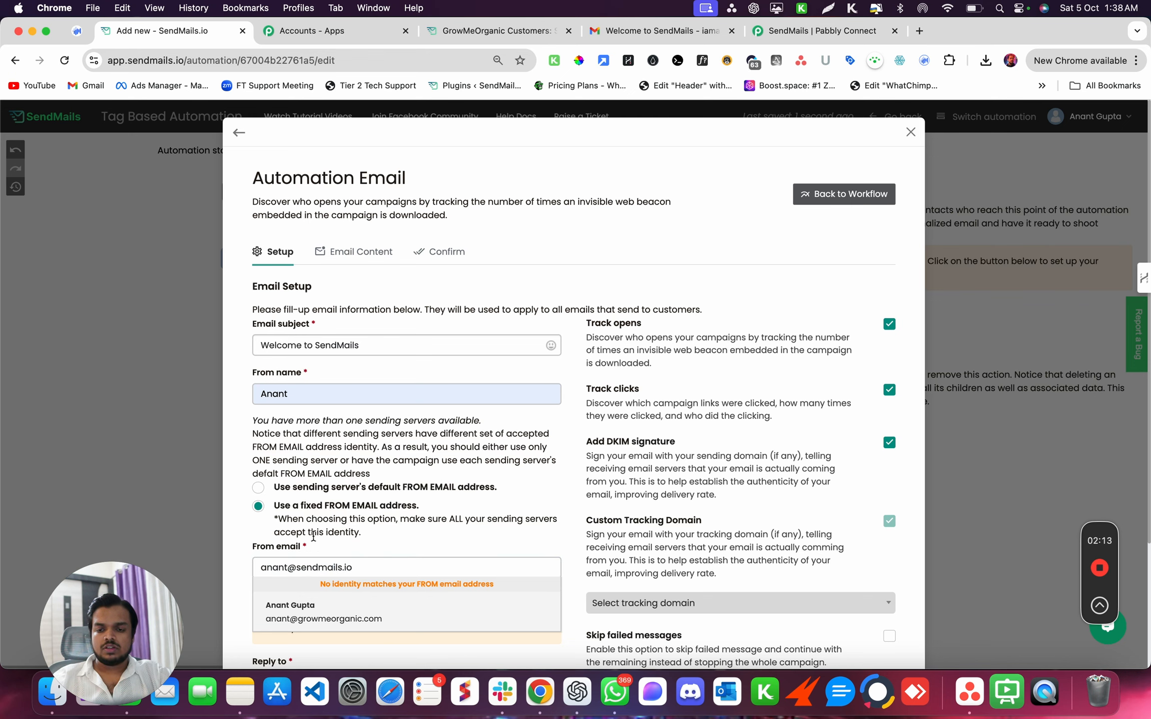
- Choose track2.b-teka.com as the tracking domain and save the email setup
scroll(312, 539, down, 3)
click(677, 444)
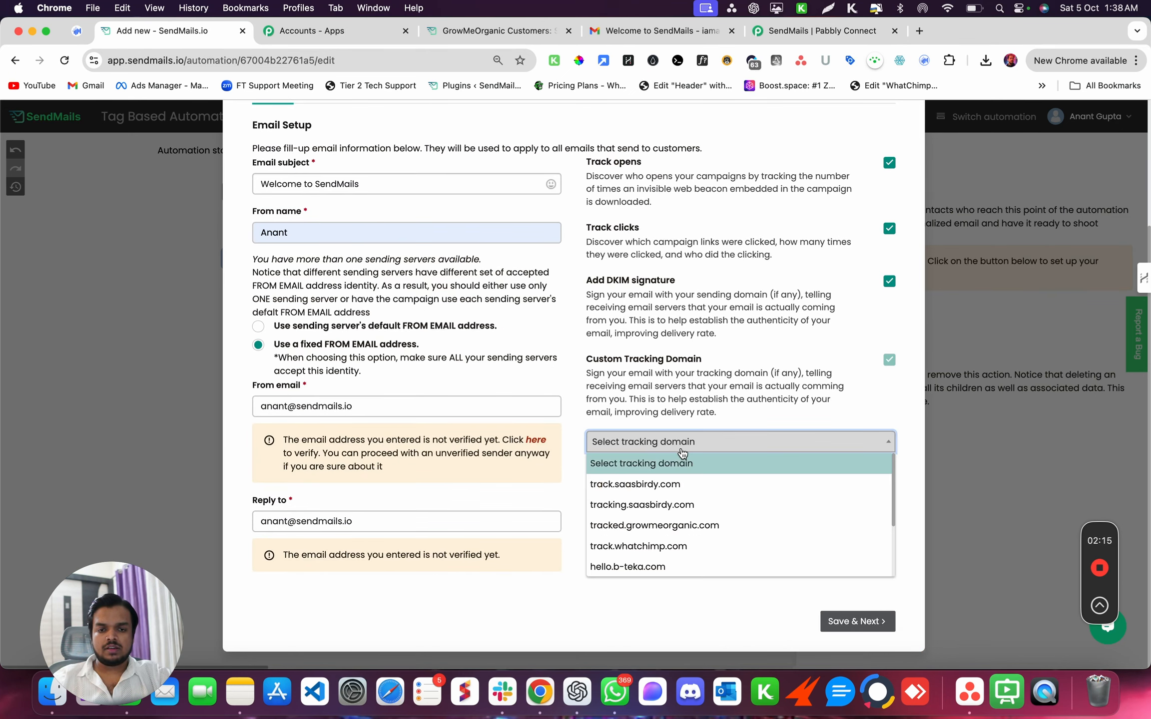
scroll(674, 564, down, 3)
click(677, 567)
scroll(812, 495, up, 3)
scroll(816, 499, down, 3)
click(843, 622)
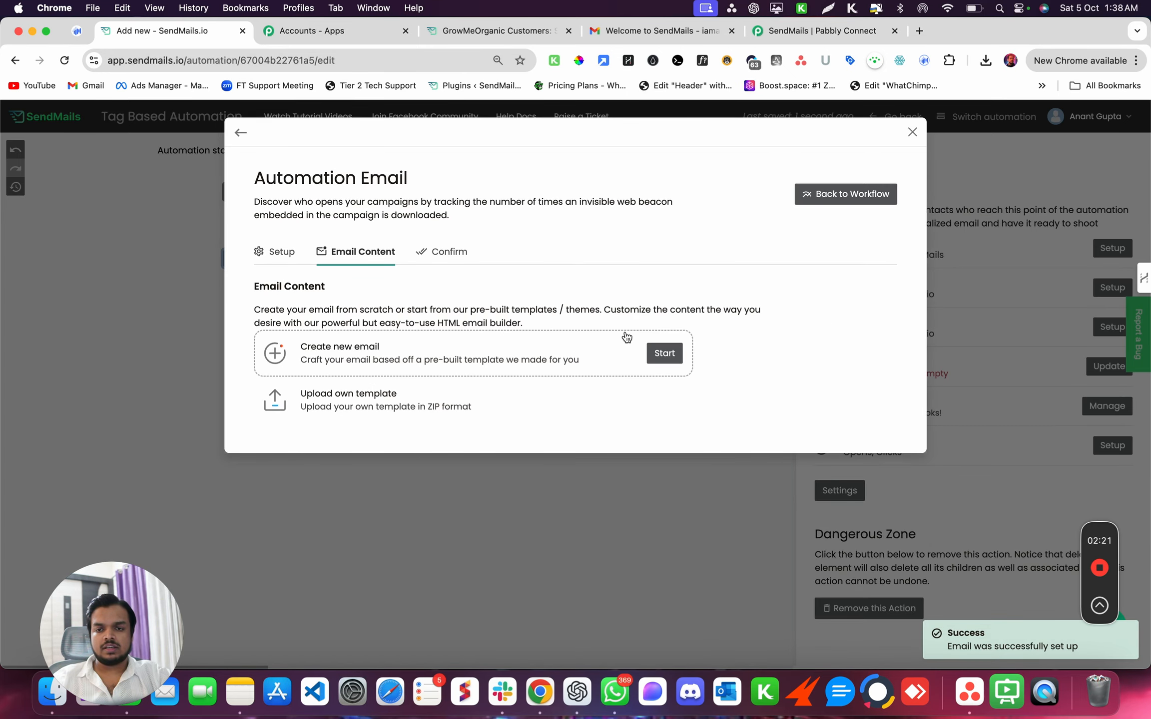
- Create the email content from a blank template in the advanced drag-and-drop builder
click(657, 349)
scroll(594, 448, down, 5)
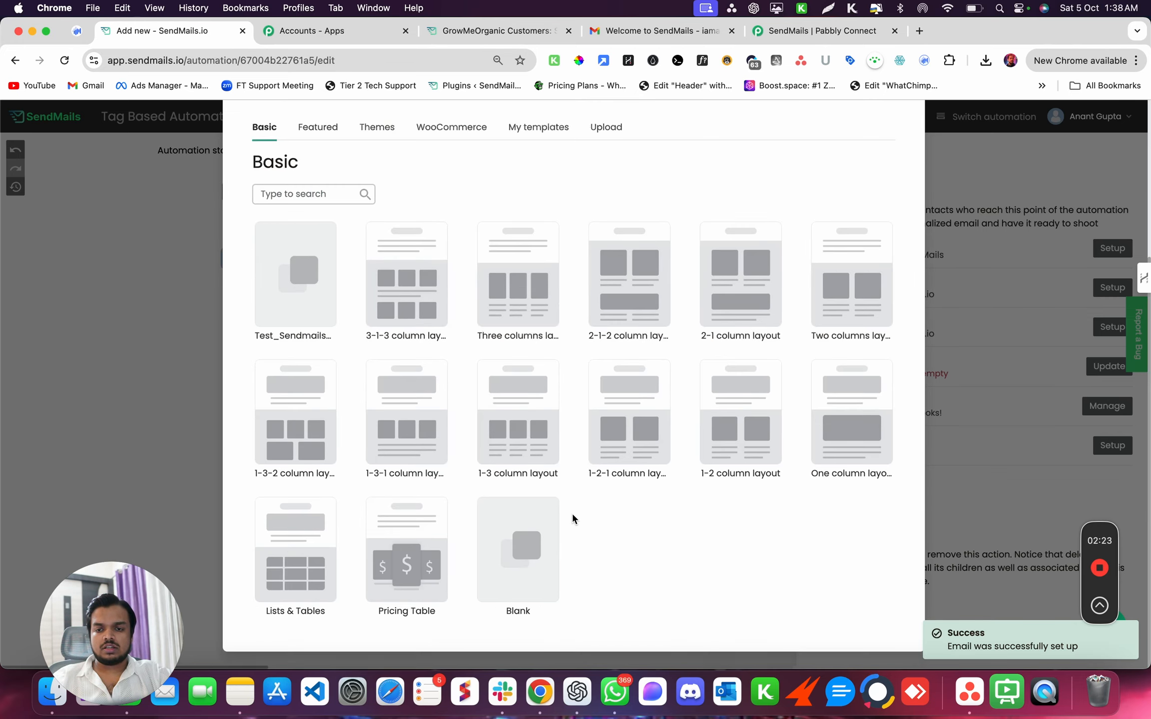
click(514, 522)
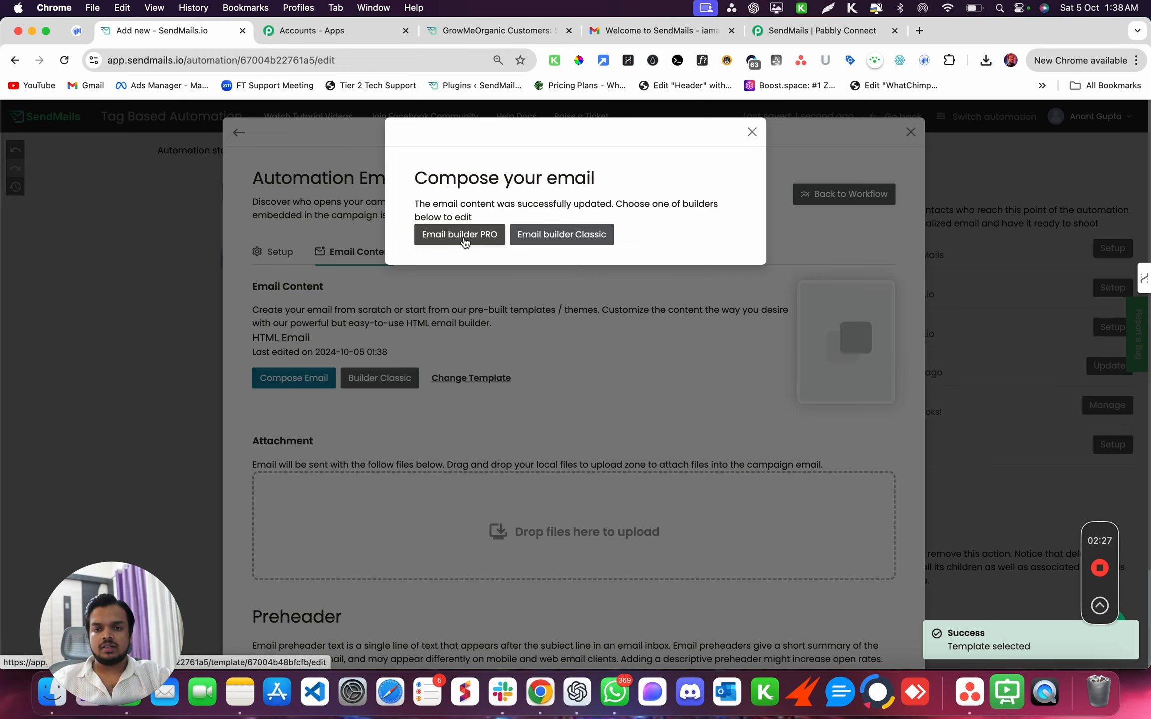
click(464, 242)
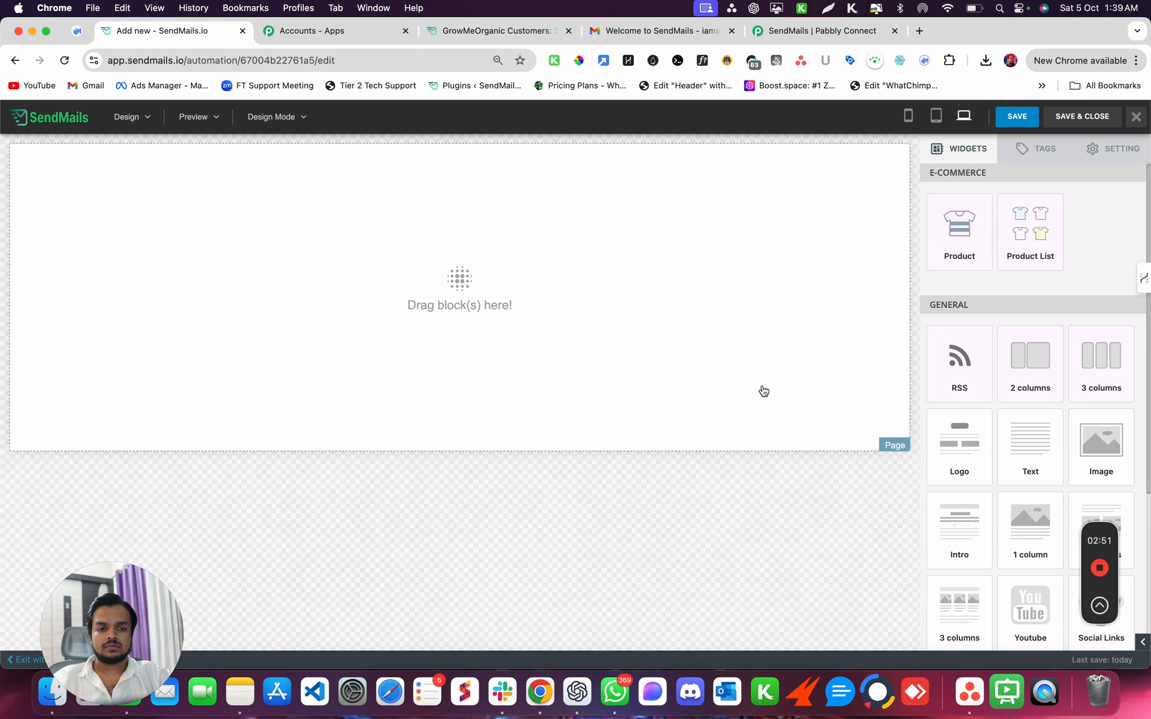
- Drag a Text block onto the empty canvas and open its AI content prompt
drag(1027, 437, 492, 253)
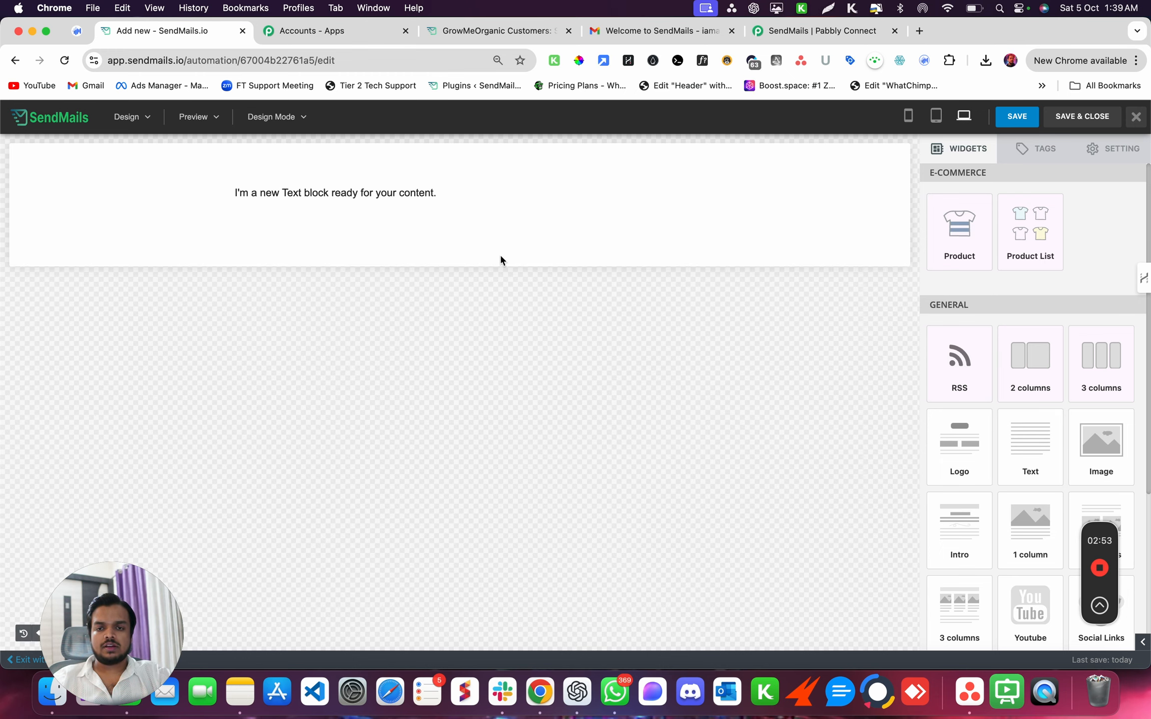
click(345, 195)
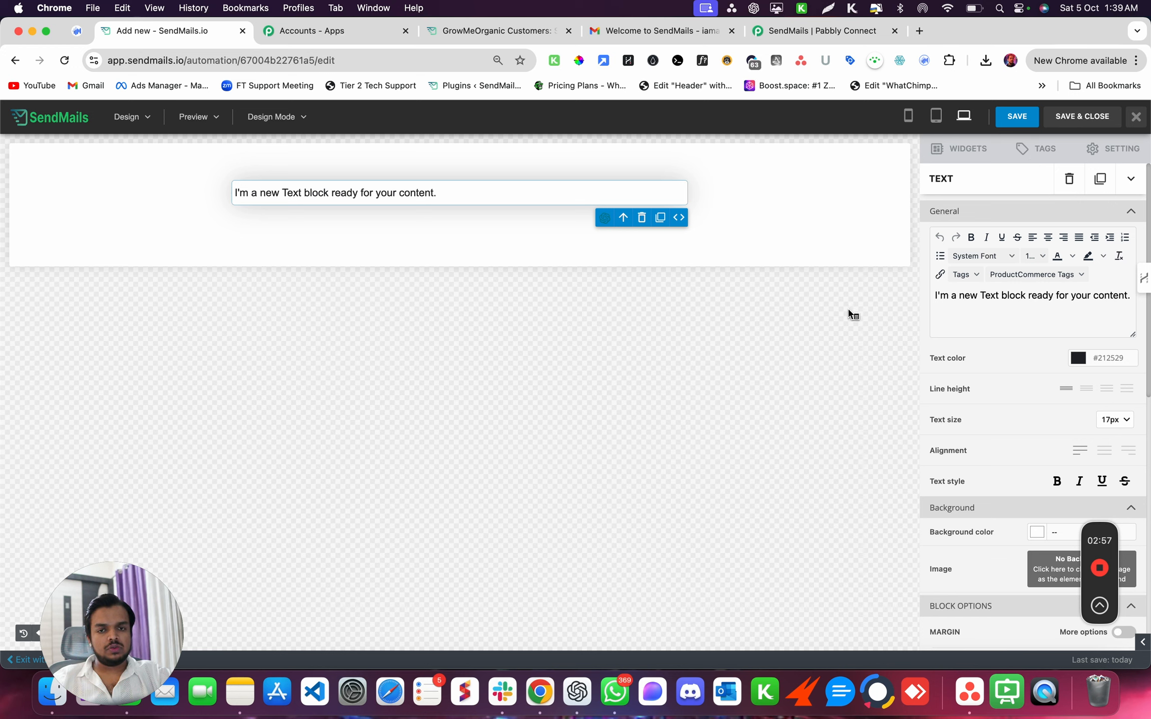
click(604, 217)
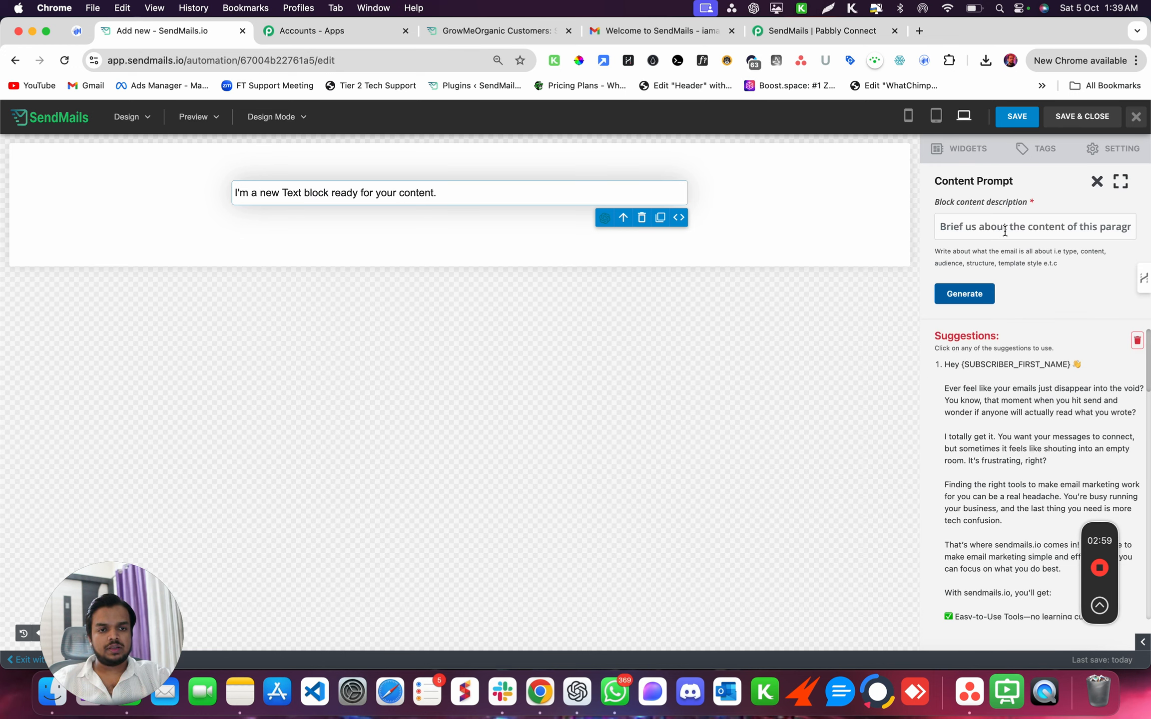
- Describe a welcome email for new SendMails.io leads and generate AI drafts, regenerating once
click(1005, 231)
text(writ)
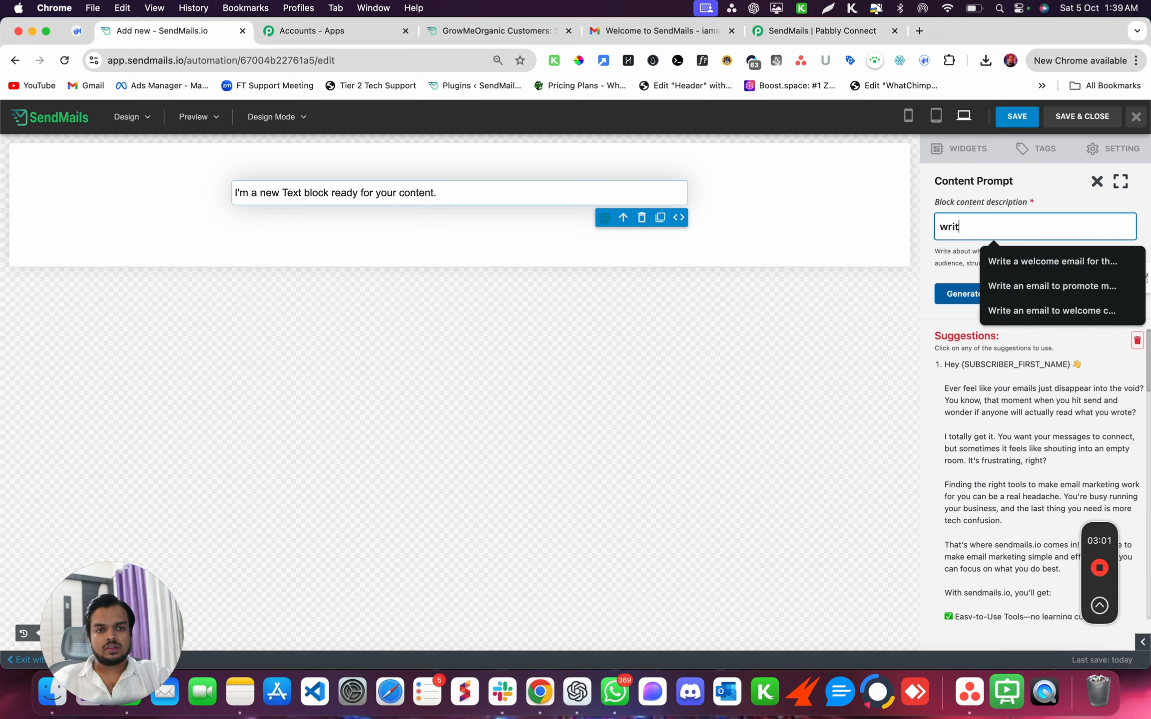
text(e a welc)
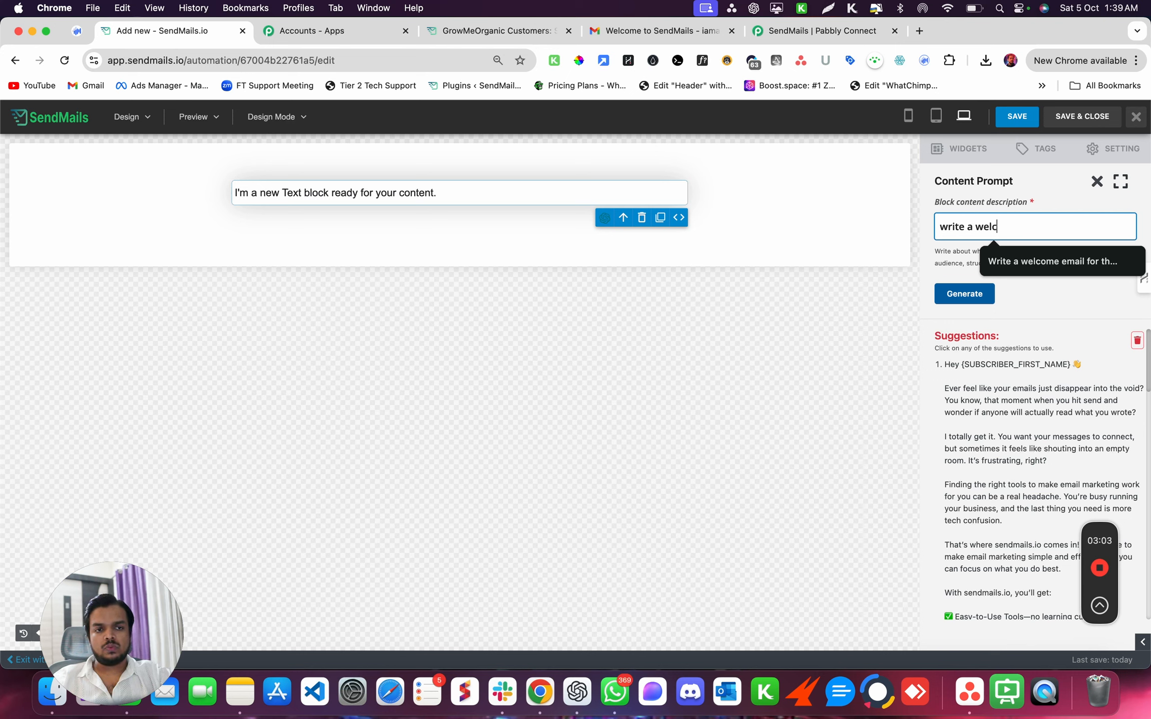
text(ome emai)
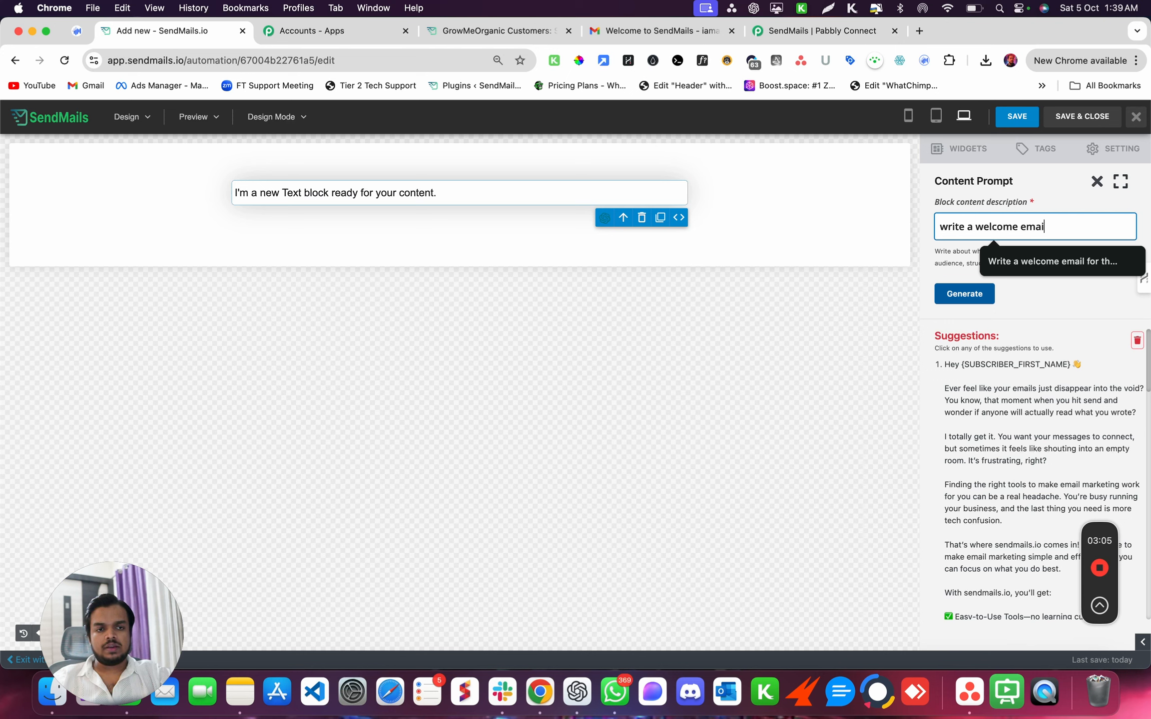
text(l for the new leads of)
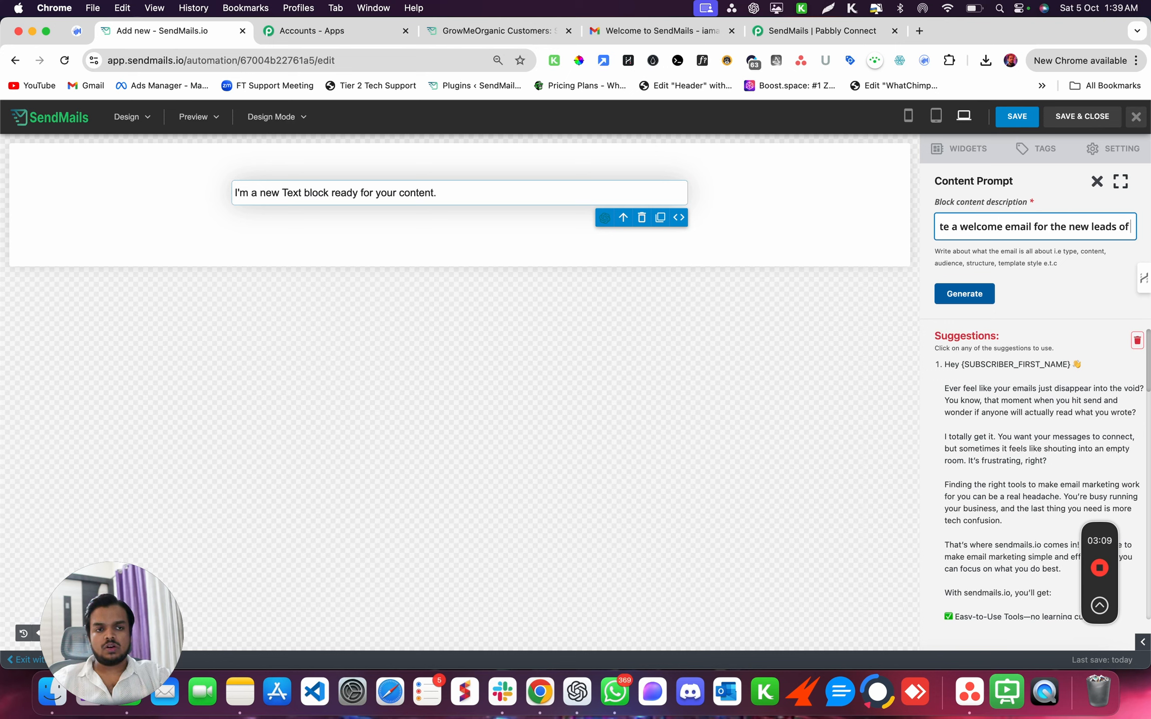
text( sendmail)
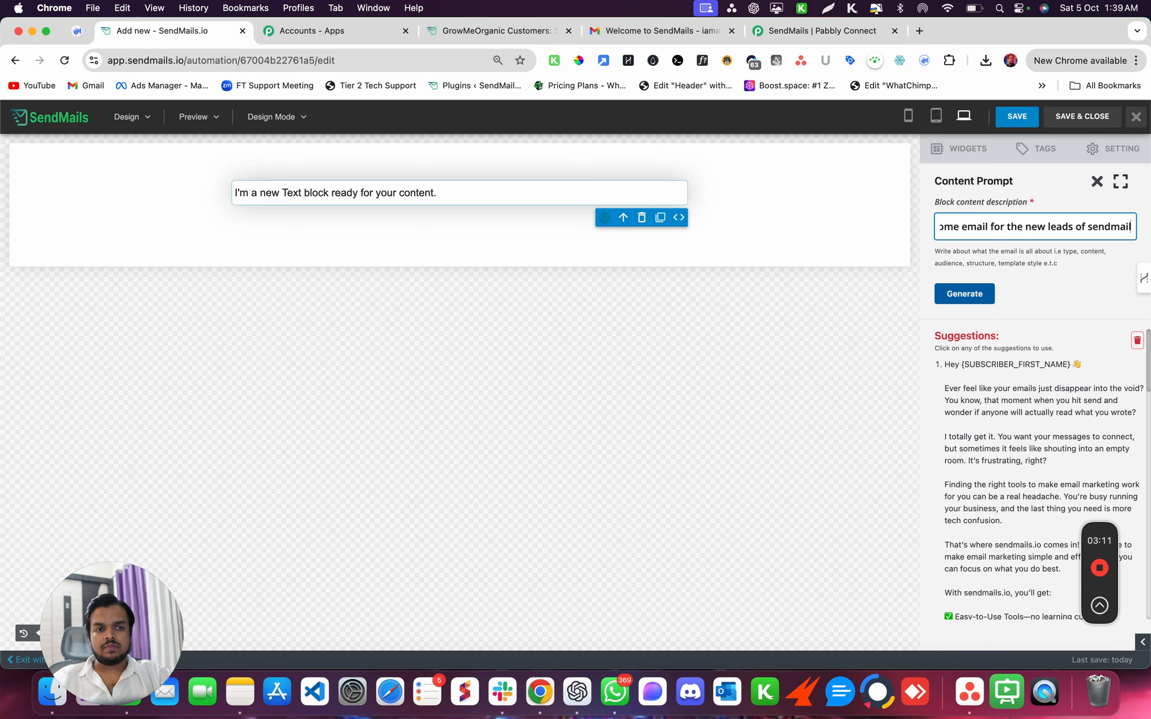
text(s.io ()
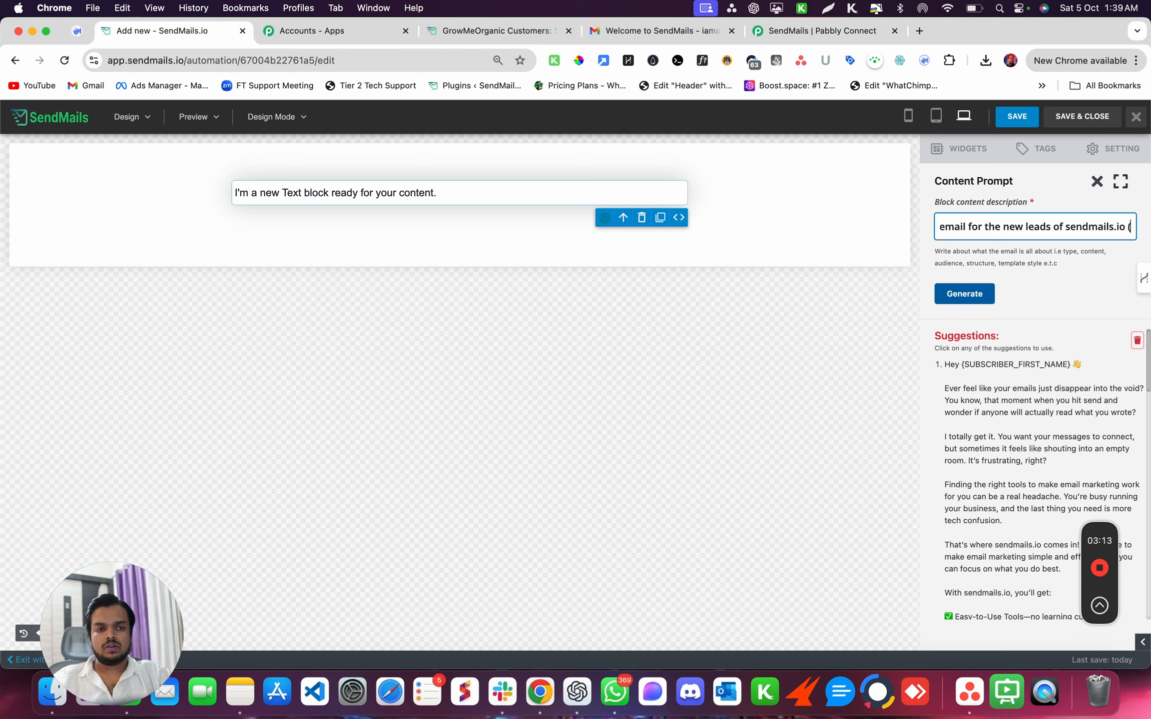
text(email marketing)
text( platform)
text() who)
text( came thro)
text(ugh website)
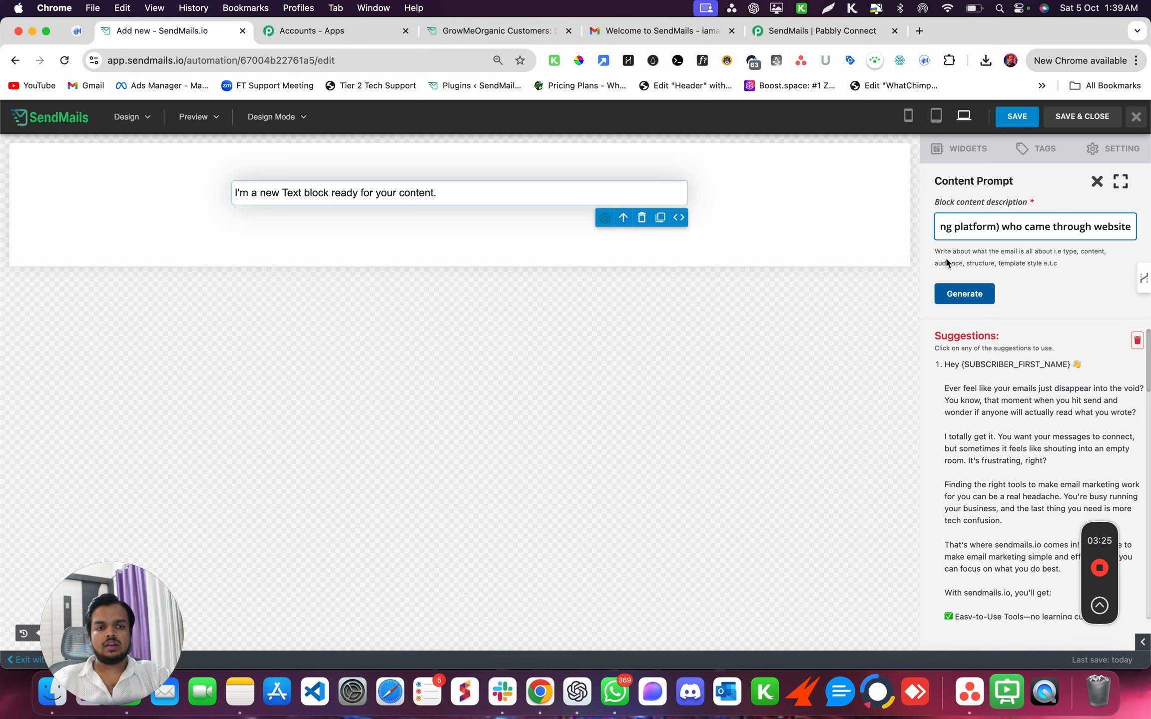
click(963, 294)
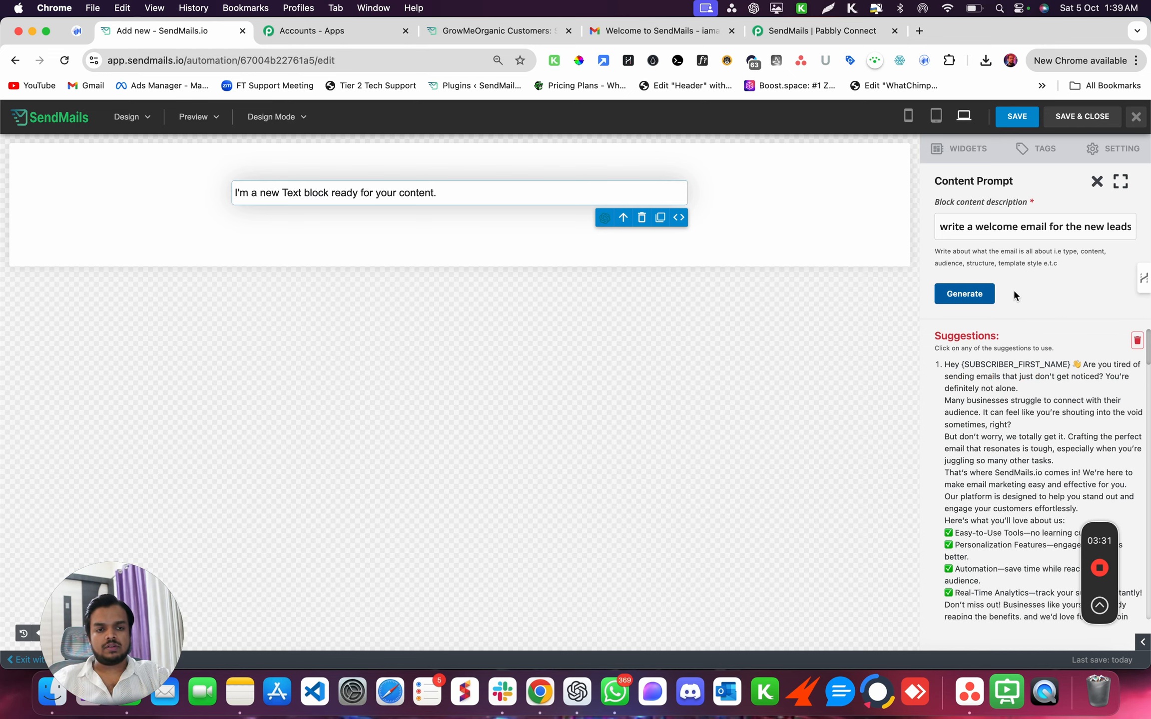
scroll(1009, 512, down, 10)
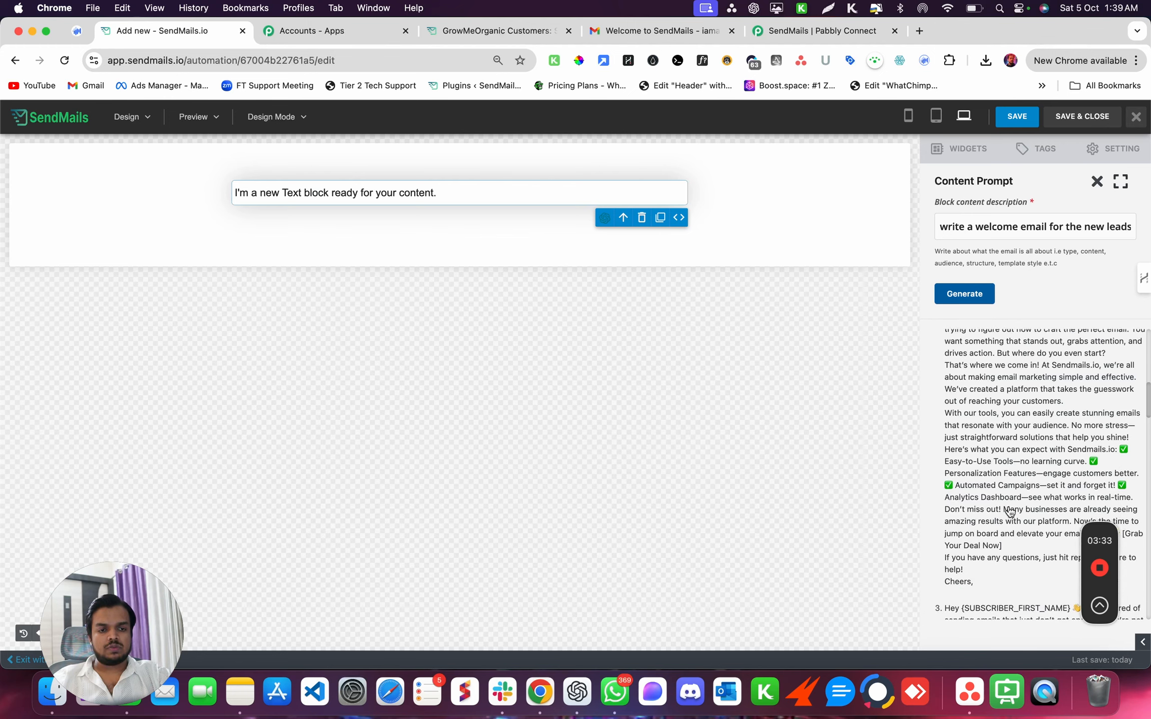
scroll(1009, 512, down, 5)
scroll(1008, 512, down, 6)
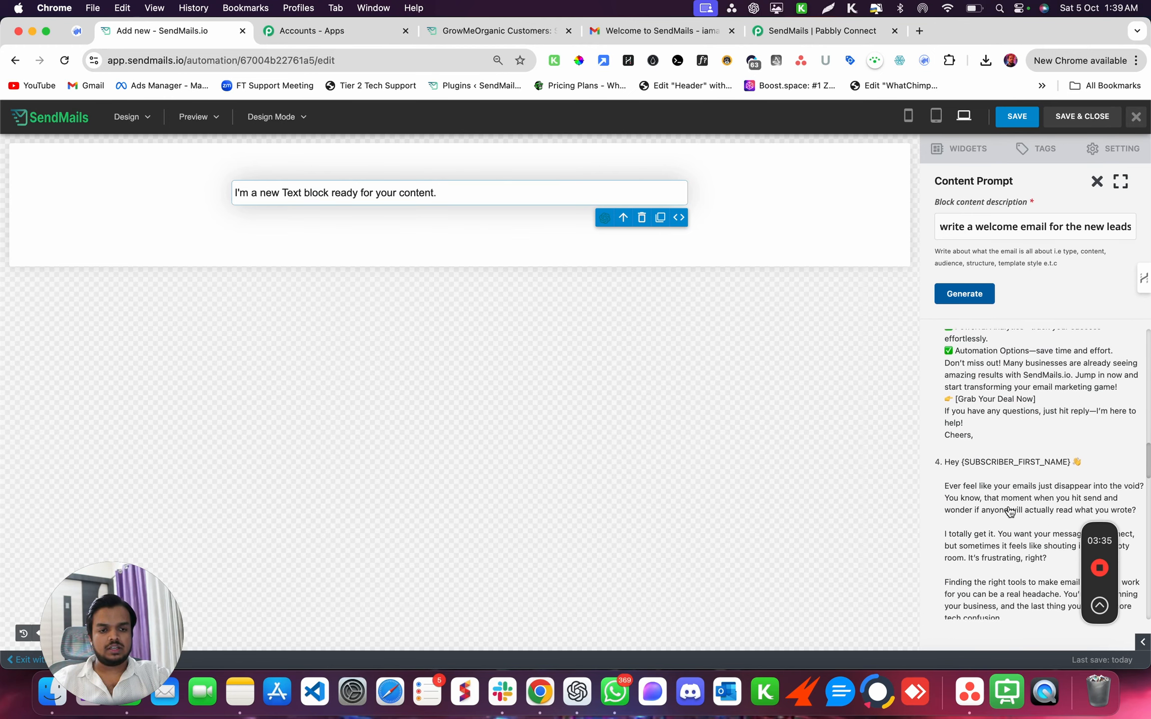
scroll(1009, 512, down, 5)
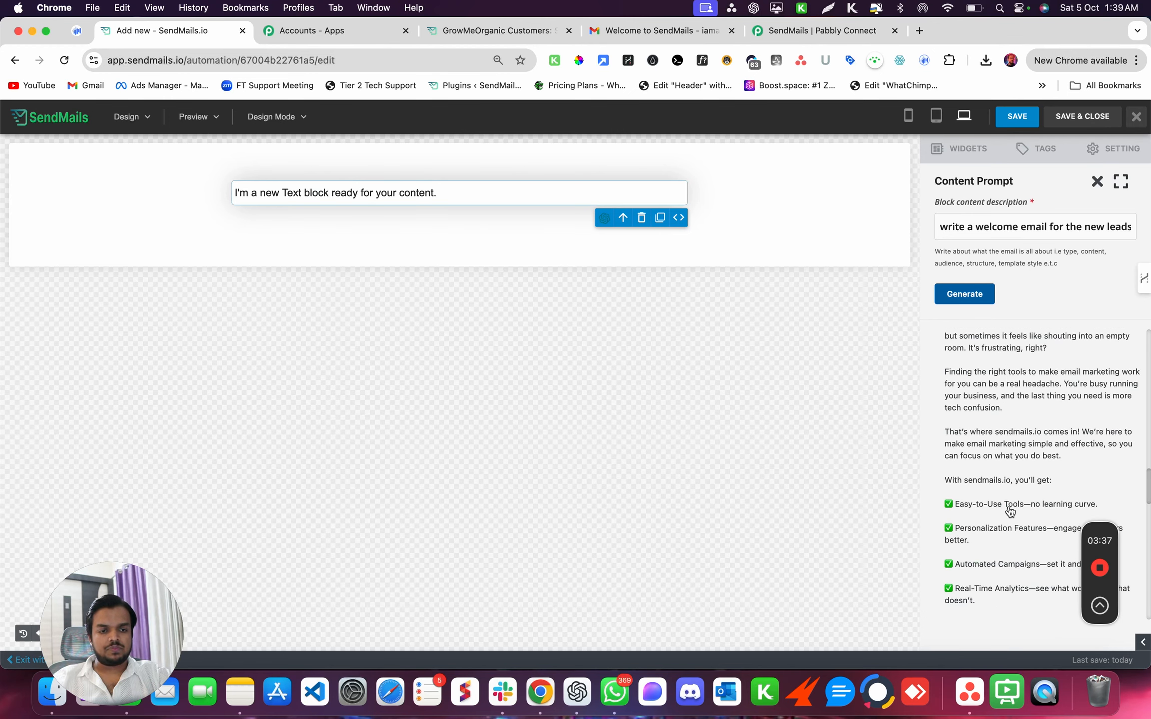
scroll(1008, 512, up, 5)
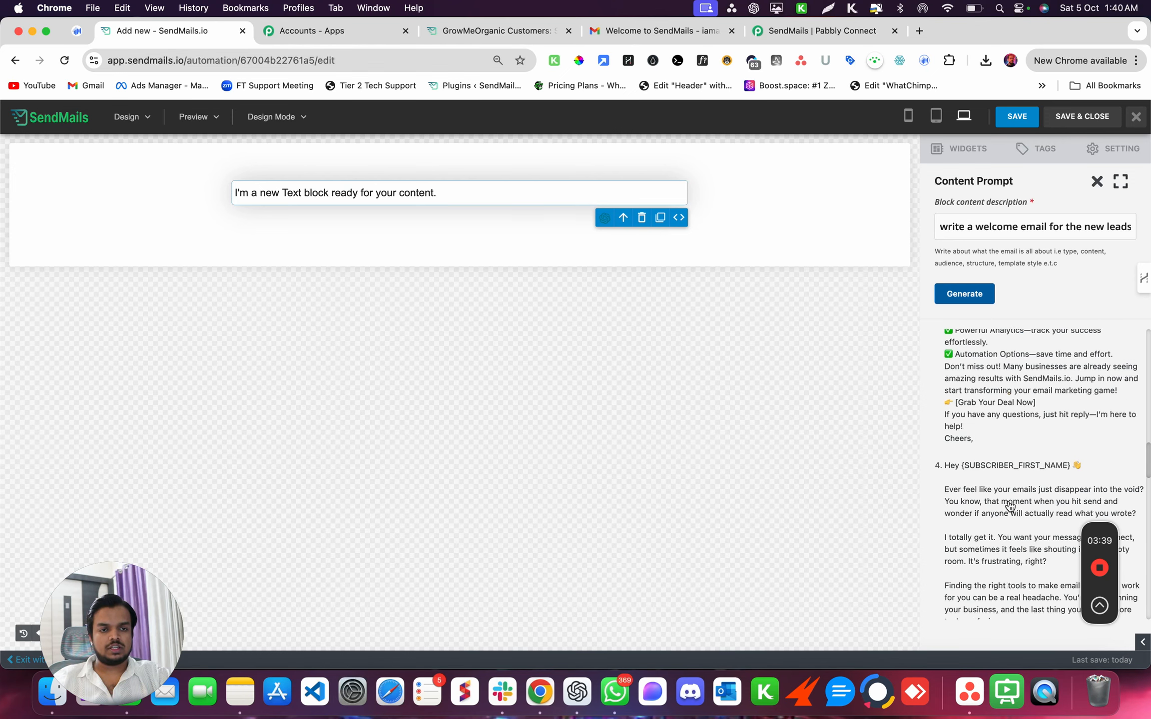
click(955, 296)
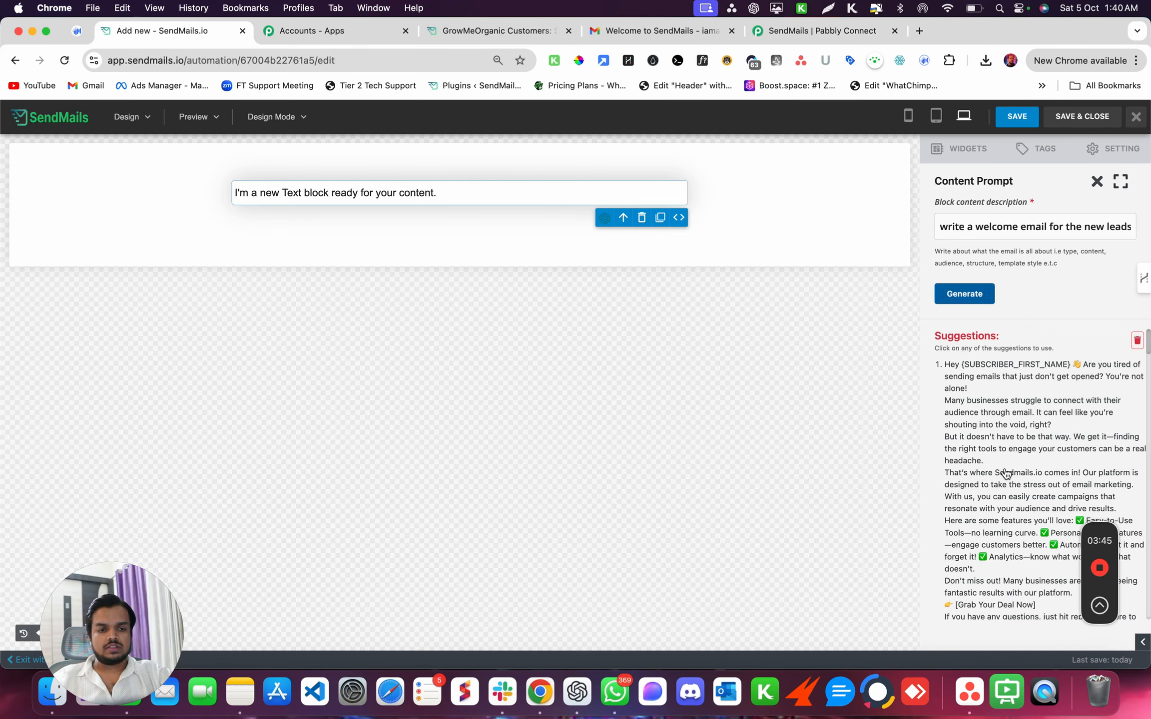
scroll(1005, 473, down, 8)
scroll(1006, 473, up, 5)
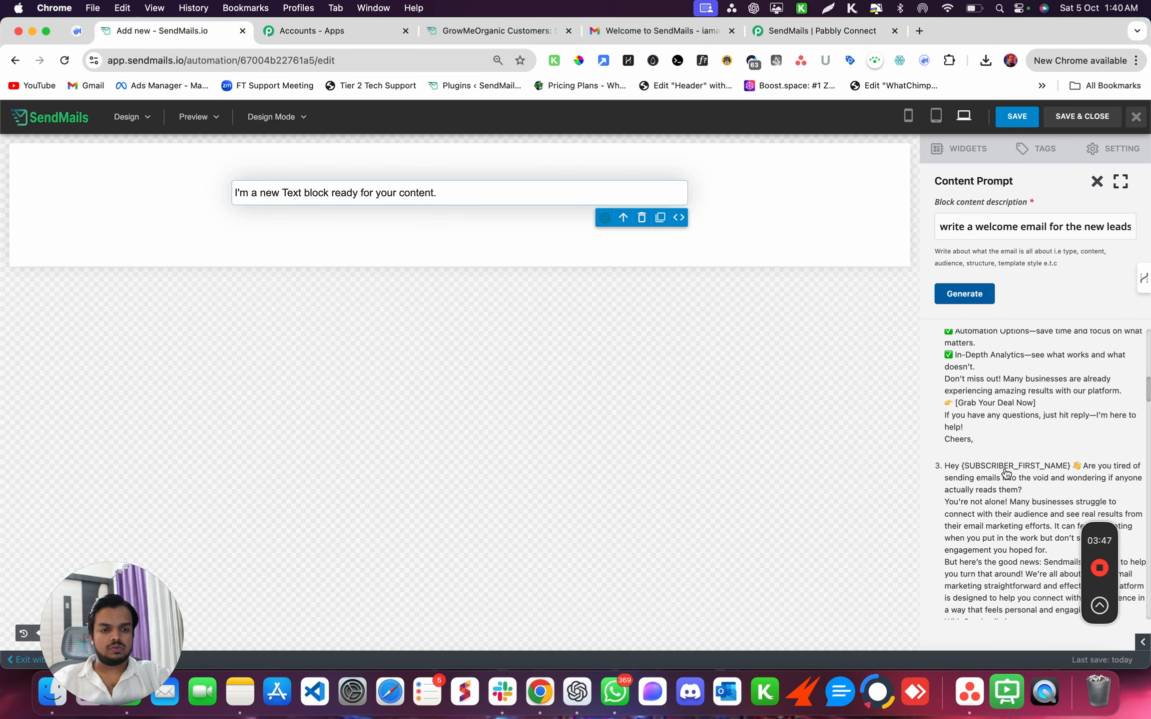
scroll(1005, 474, up, 2)
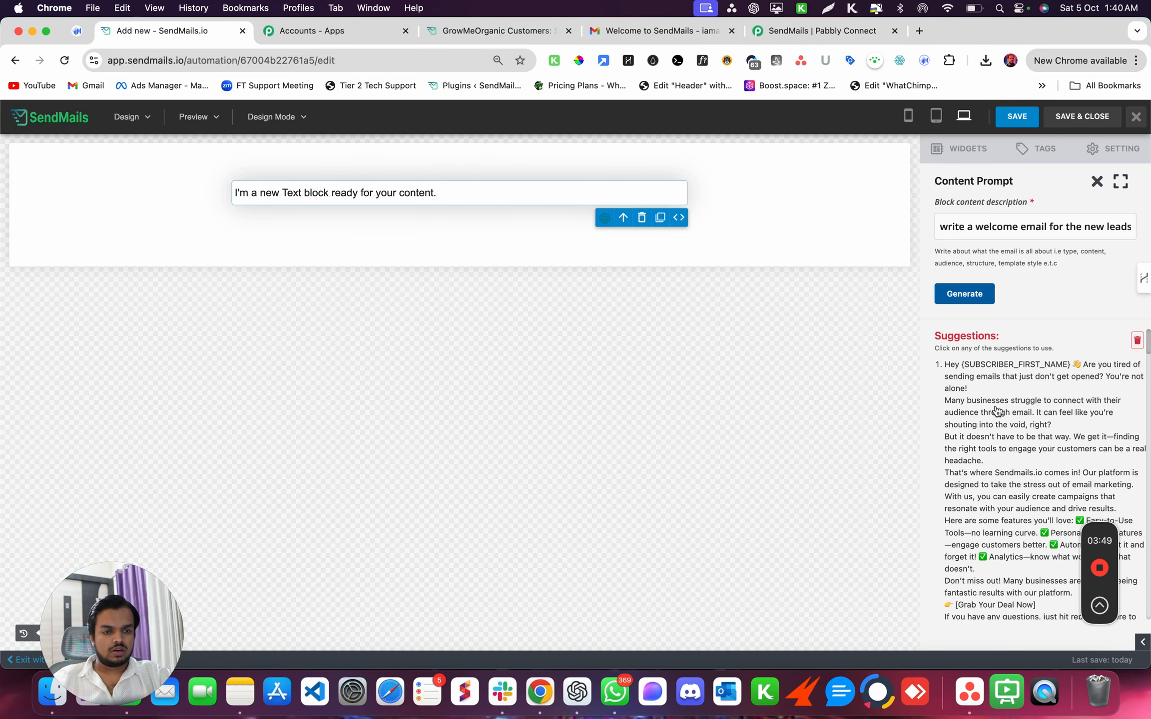
scroll(1036, 590, down, 3)
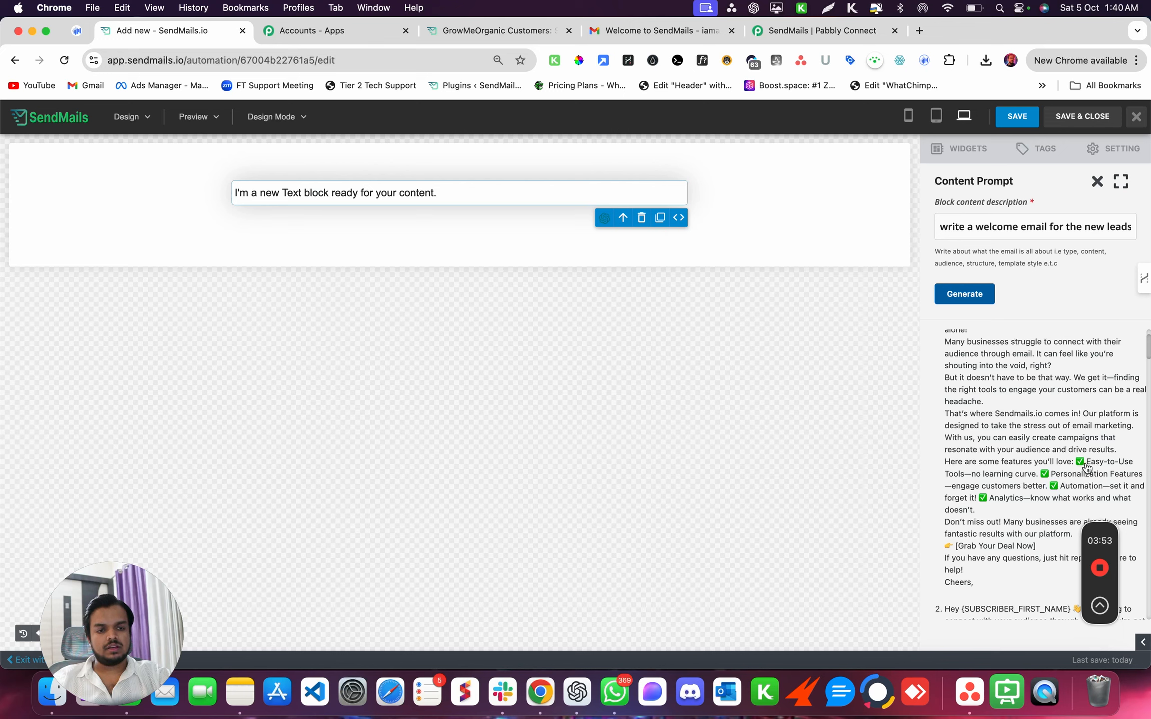
scroll(1054, 519, down, 10)
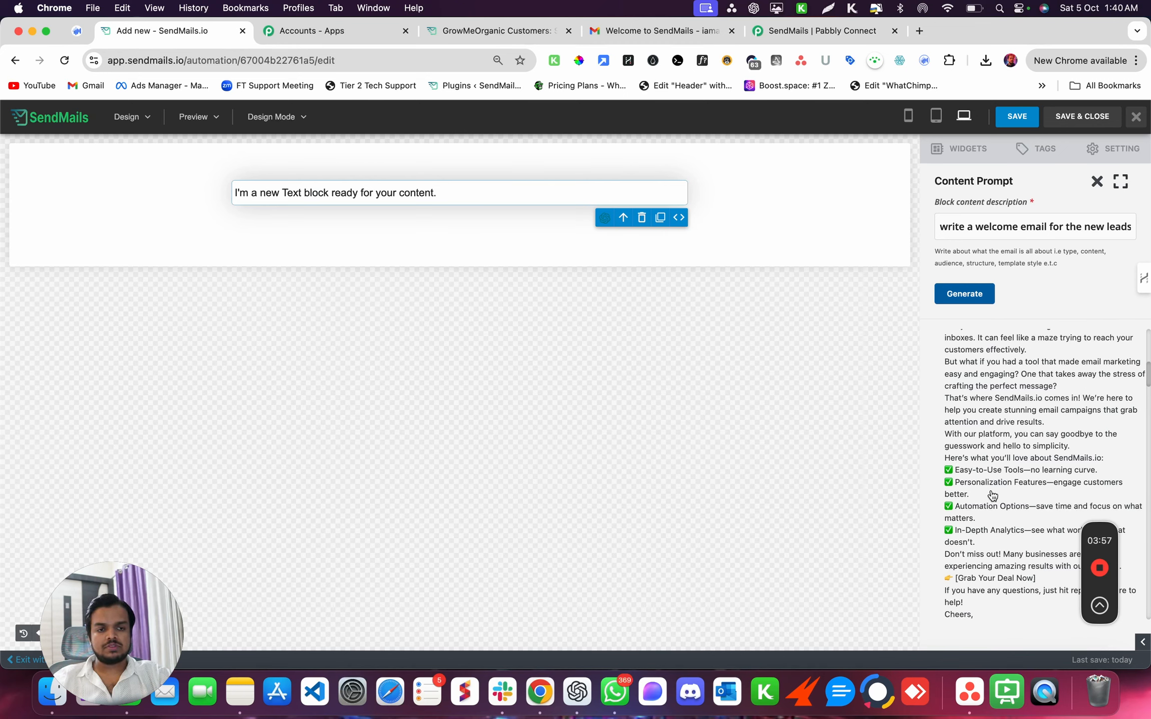
- Insert the chosen AI draft and move 'Struggling' onto its own line below the greeting
click(991, 495)
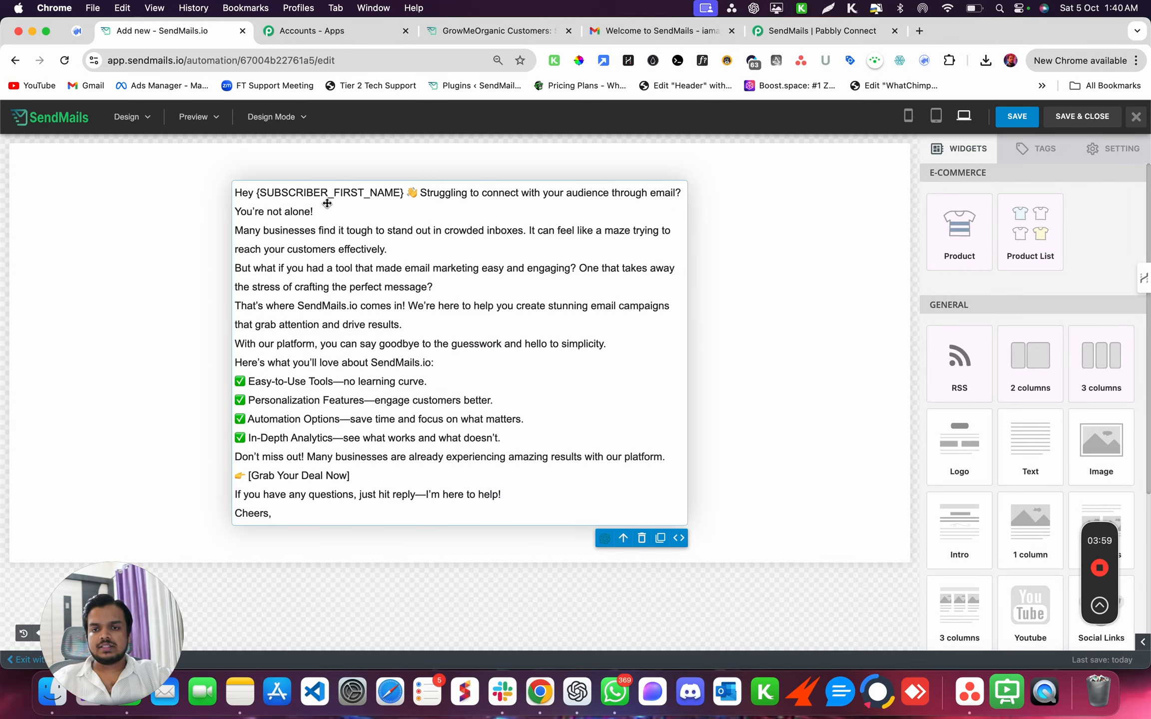
click(427, 195)
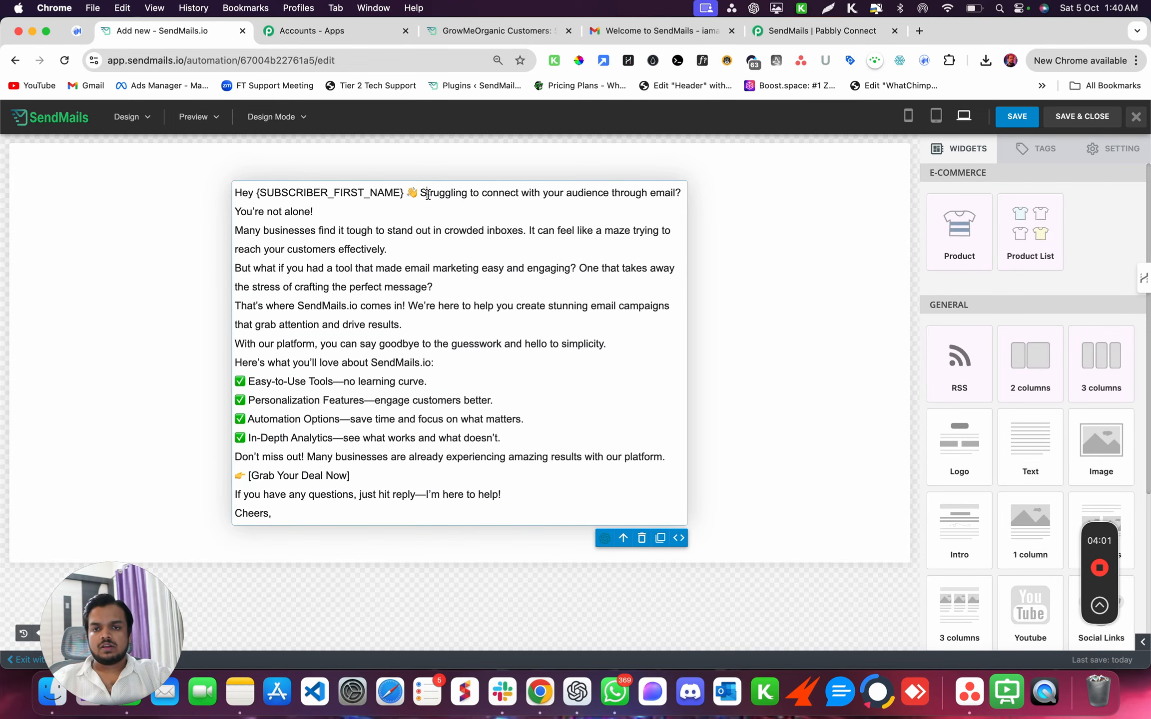
double_click(427, 195)
click(420, 193)
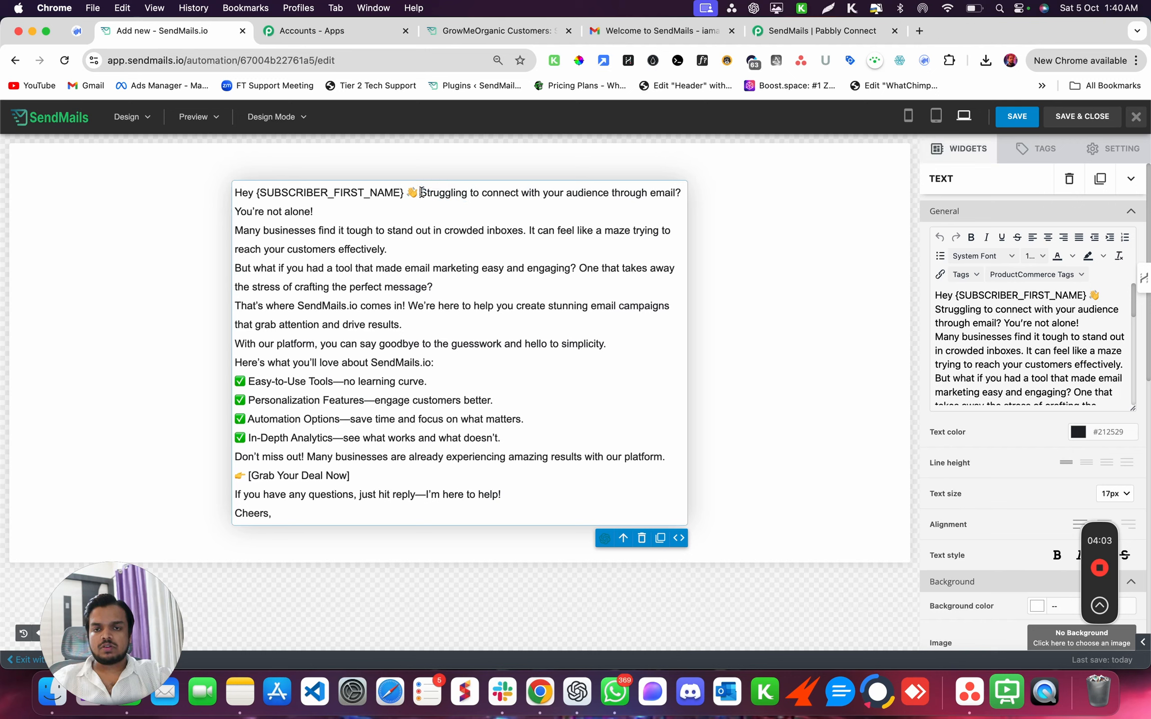
key(Return)
key(Return)
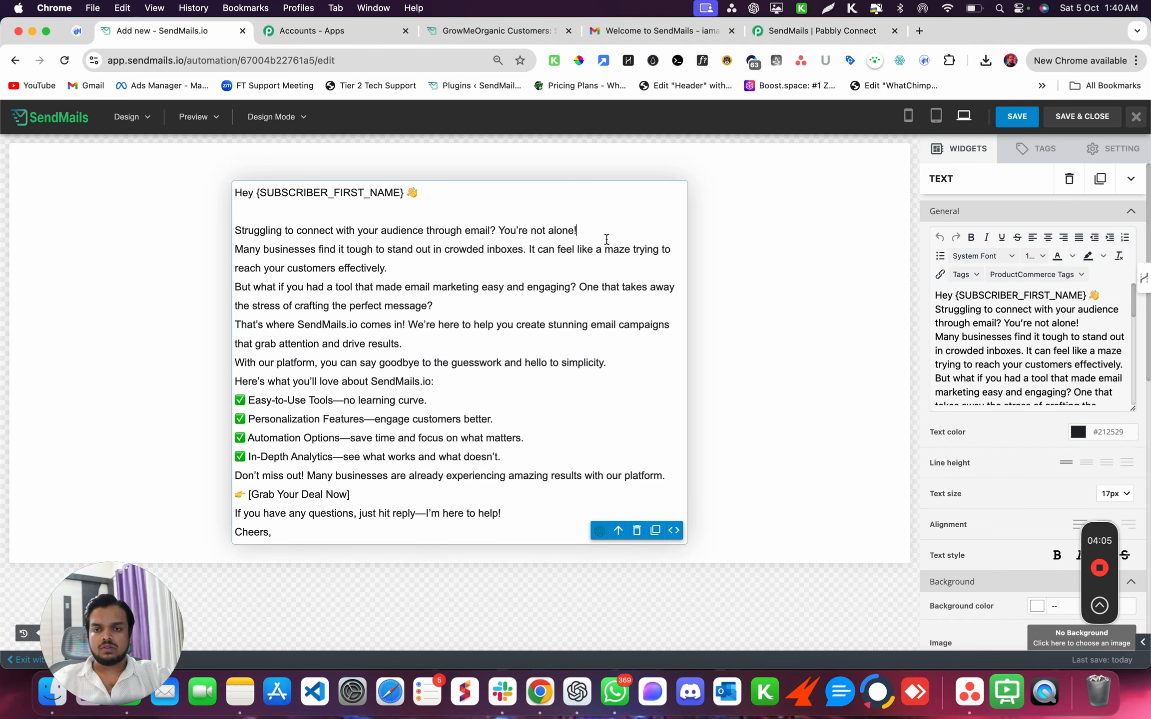
key(Return)
- Add blank lines between the body paragraphs and around the feature checklist, rejoining 'amazing'
click(452, 289)
key(Return)
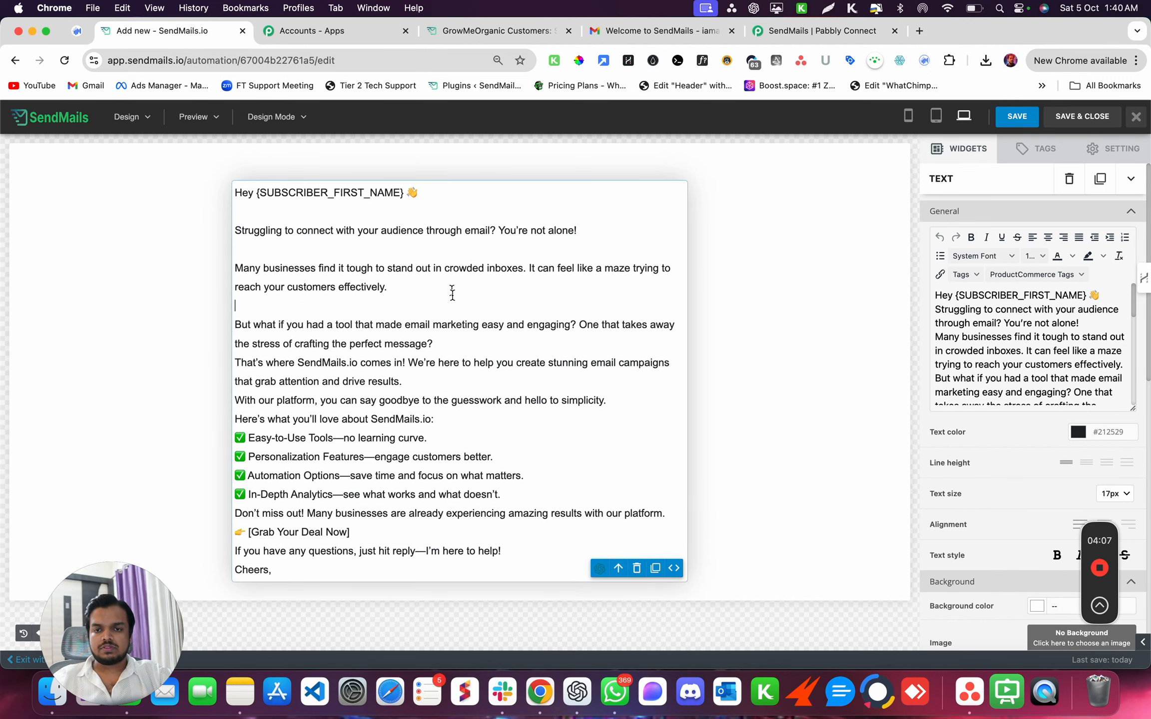
click(447, 341)
key(Return)
click(432, 400)
key(Return)
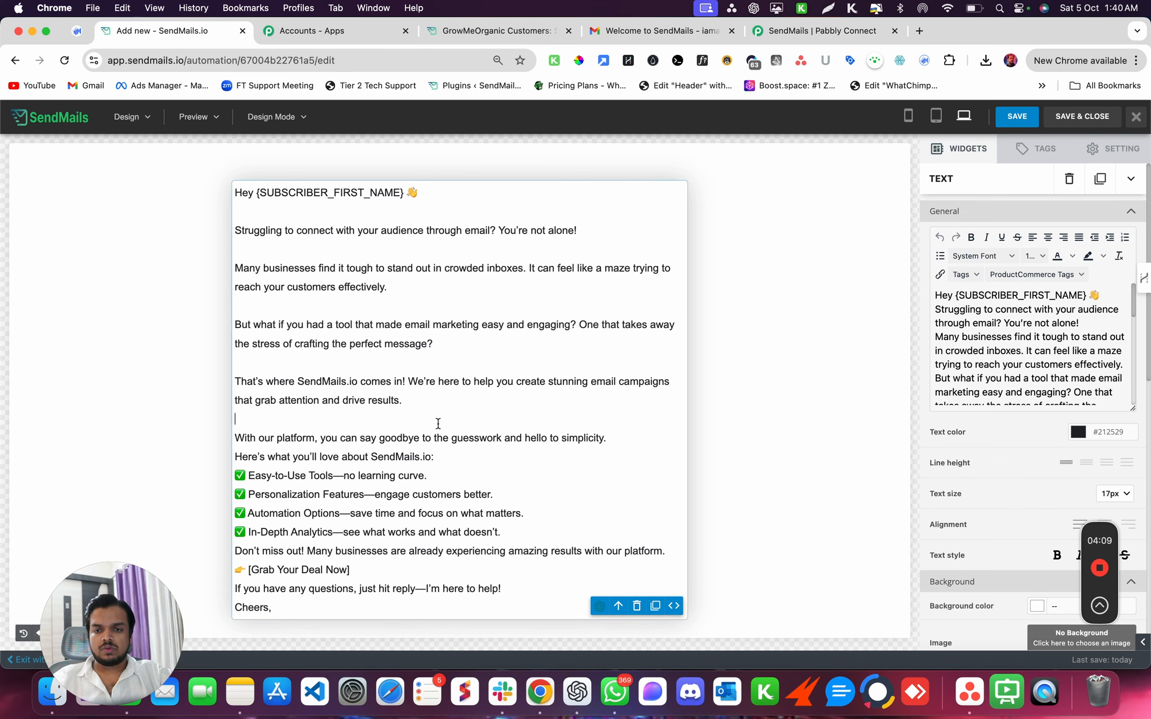
click(612, 442)
key(Return)
key(BackSpace)
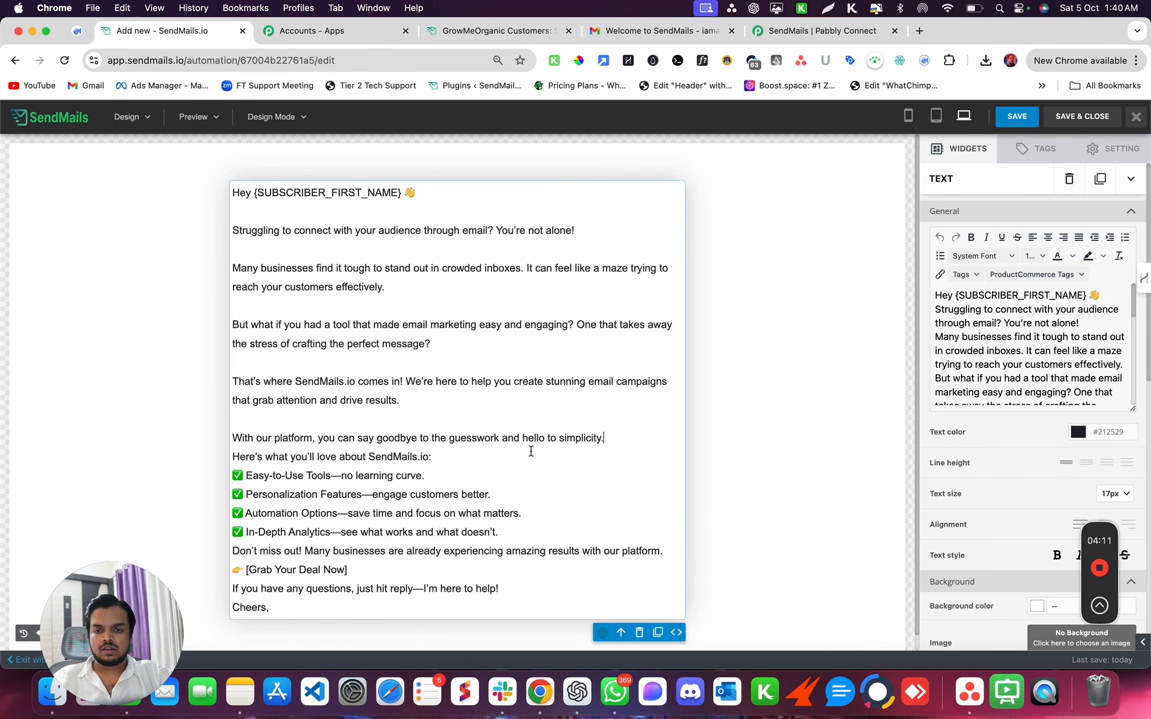
key(Return)
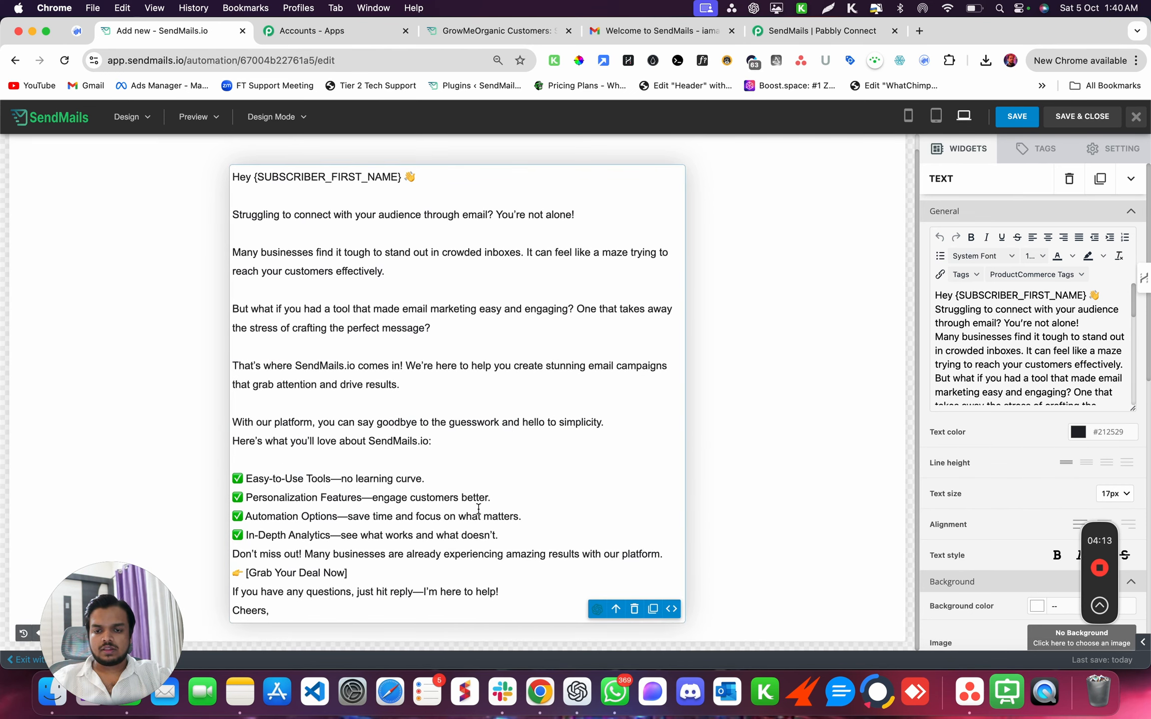
key(Return)
scroll(519, 546, down, 1)
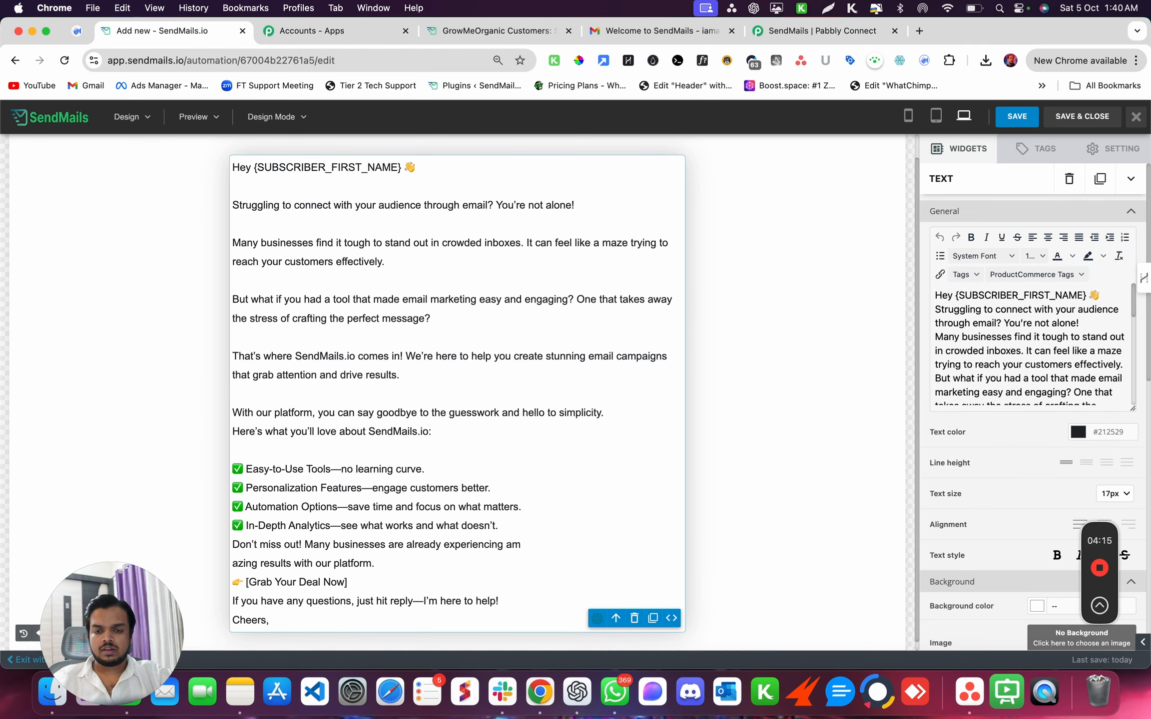
key(BackSpace)
key(Return)
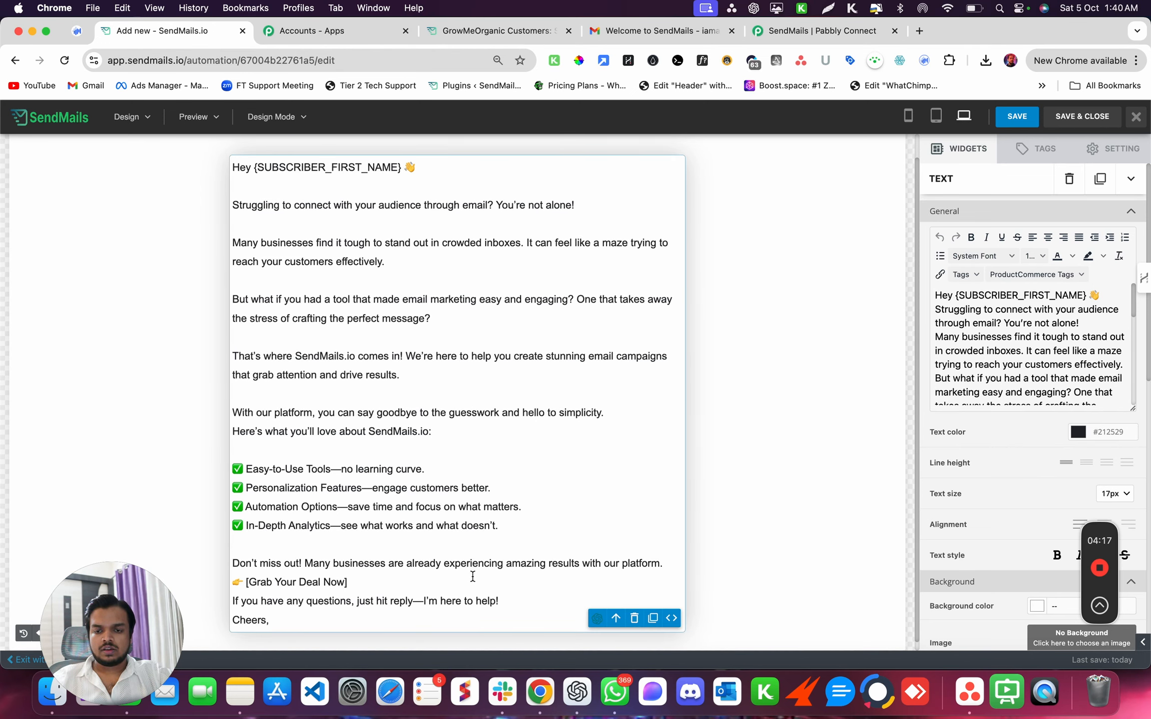
- Add blank lines before and after 'Grab Your Deal Now'
click(666, 566)
key(Return)
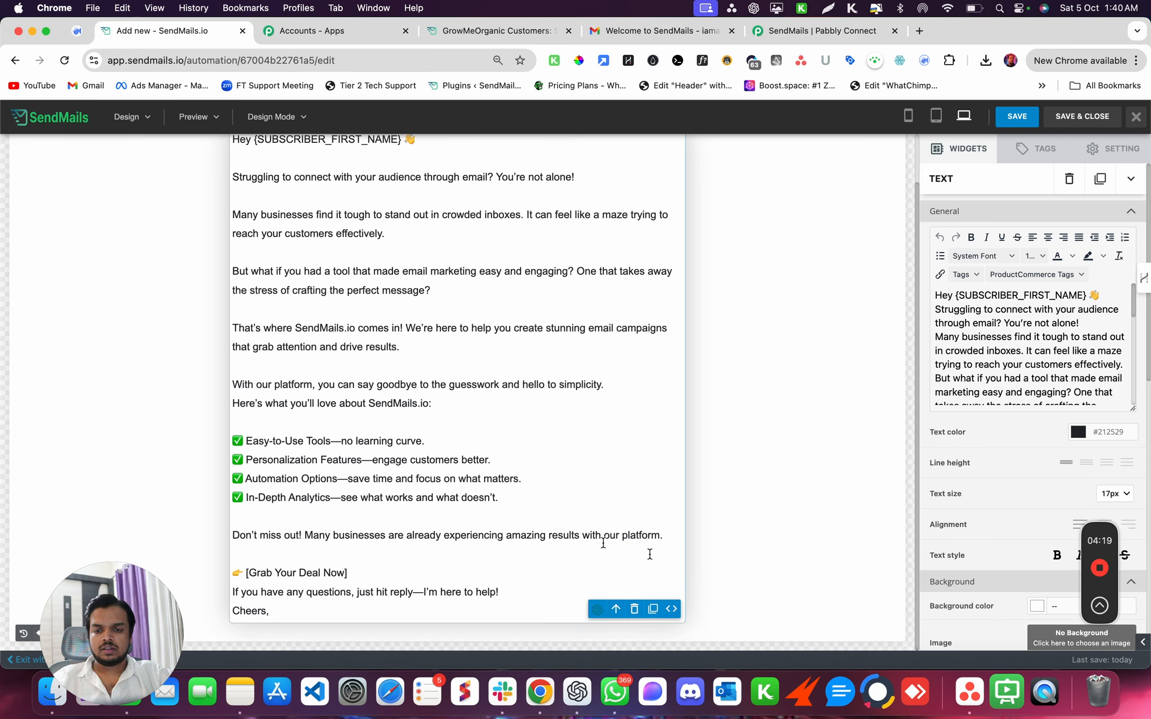
click(424, 566)
key(Return)
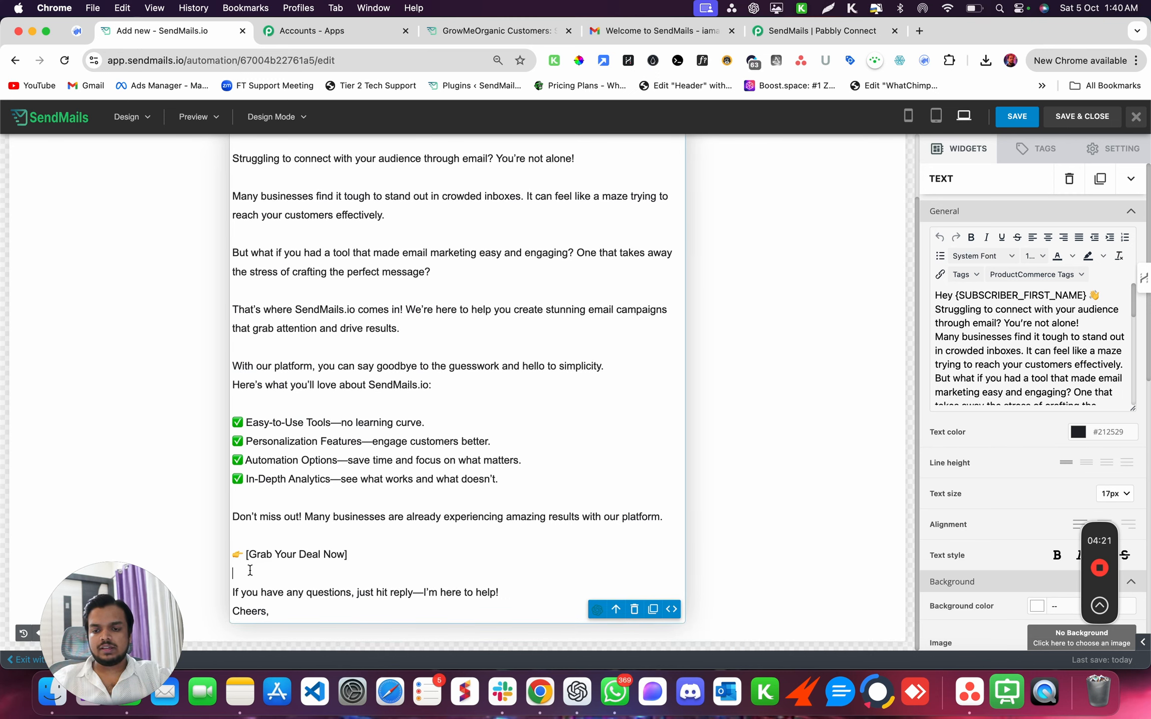
drag(246, 555, 371, 556)
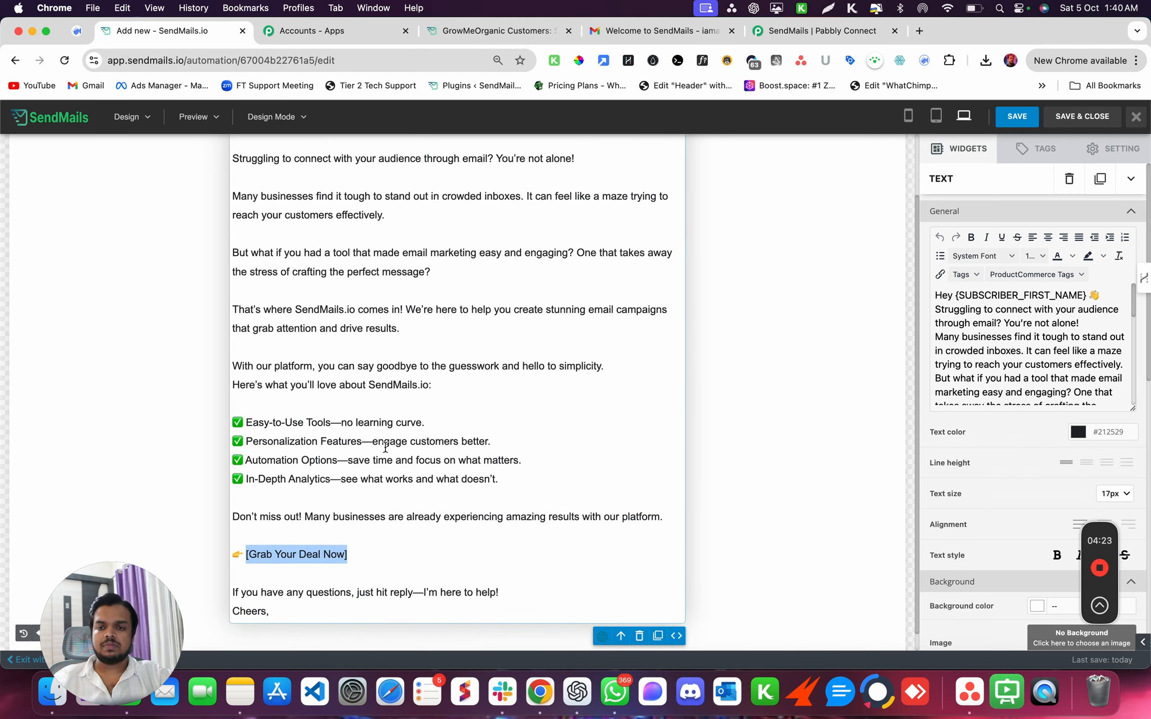
scroll(386, 448, up, 3)
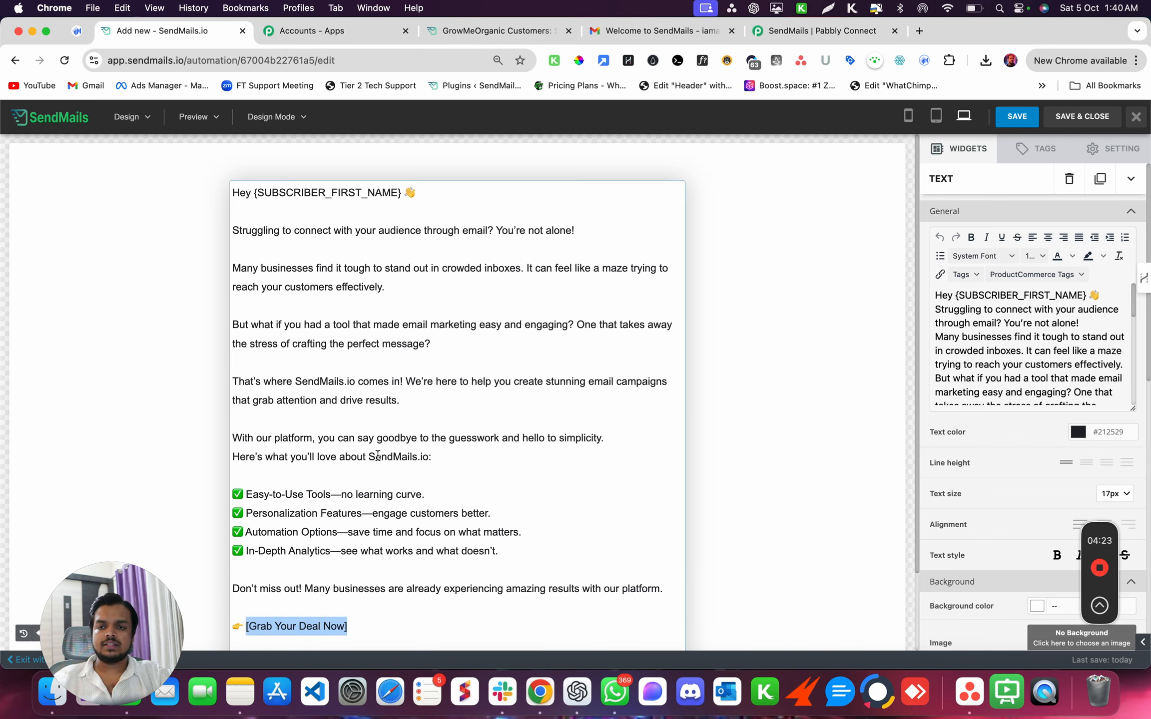
- Save and close the email editor, then advance to the Confirm step
click(1071, 118)
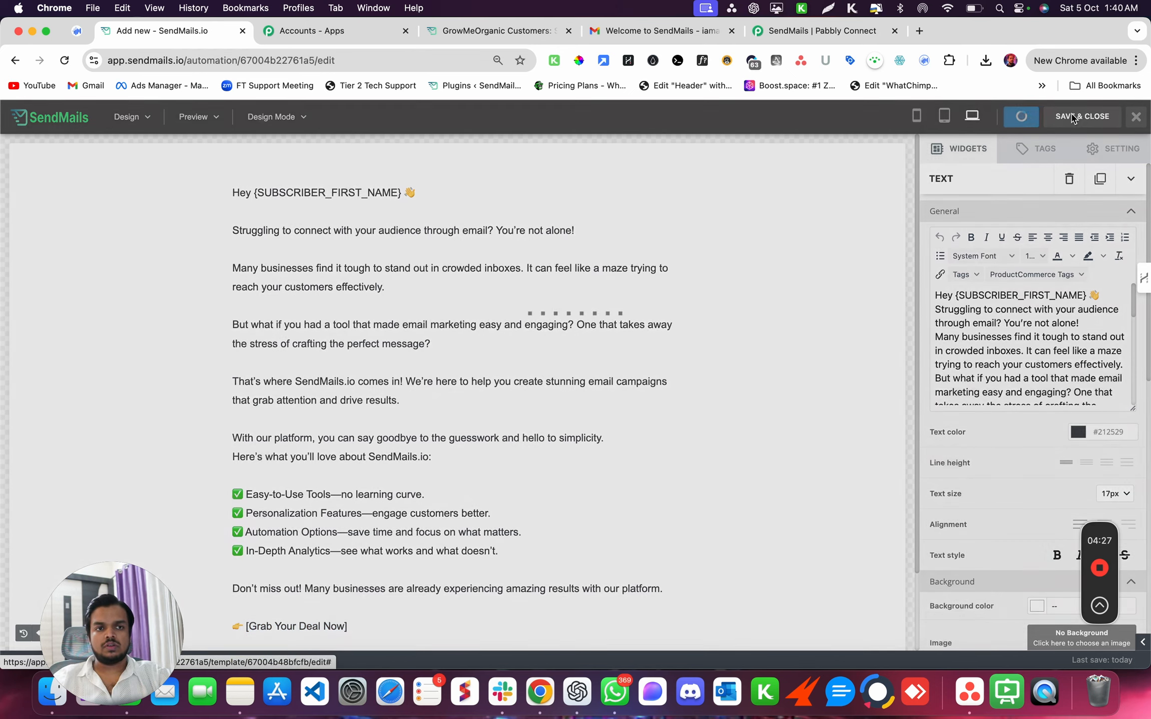
scroll(655, 494, down, 3)
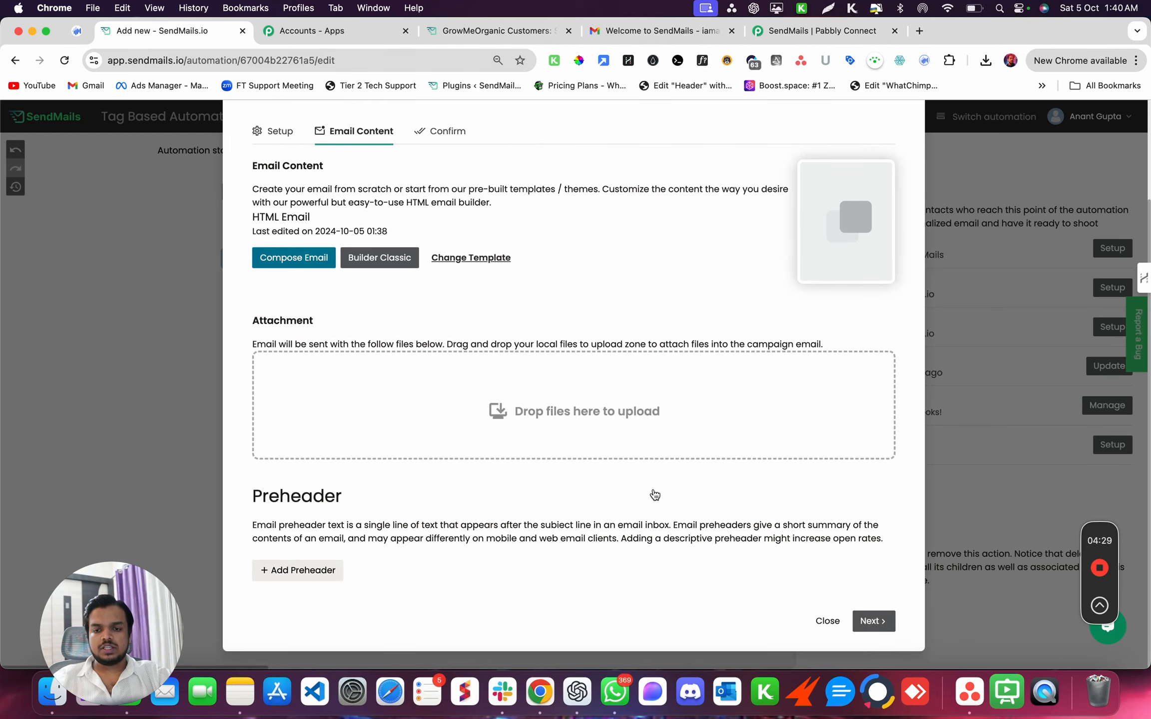
click(874, 622)
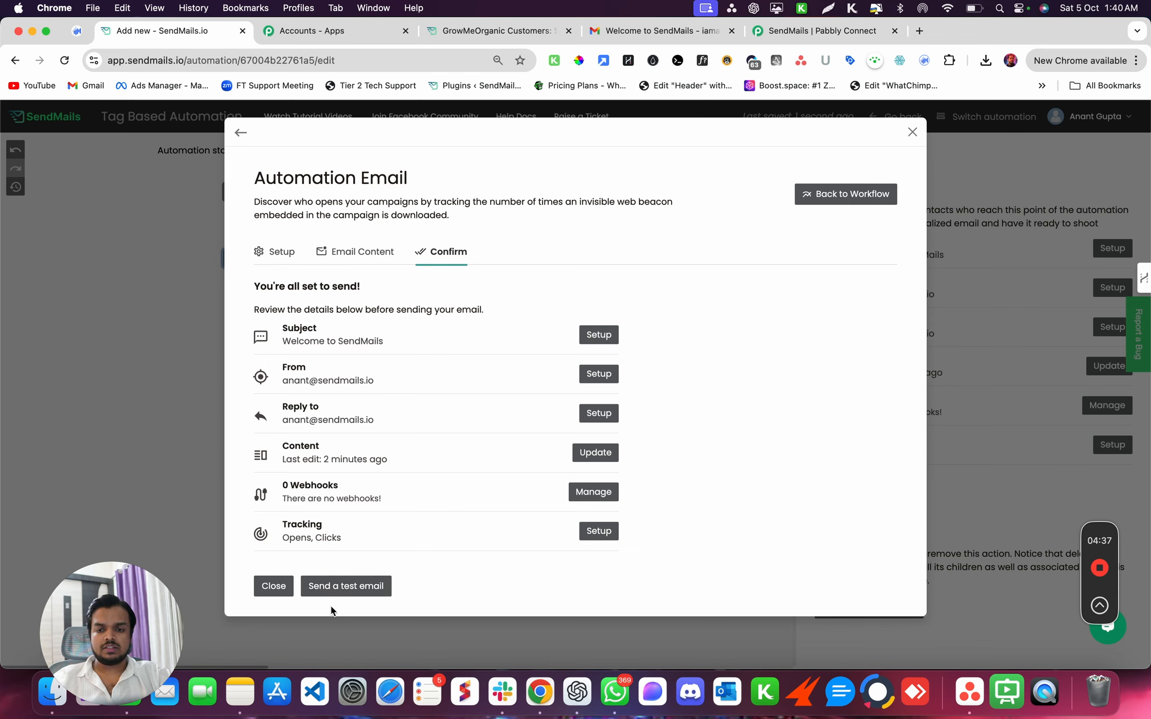
- Send a test email to your Gmail address and dismiss the success message
click(344, 587)
click(605, 233)
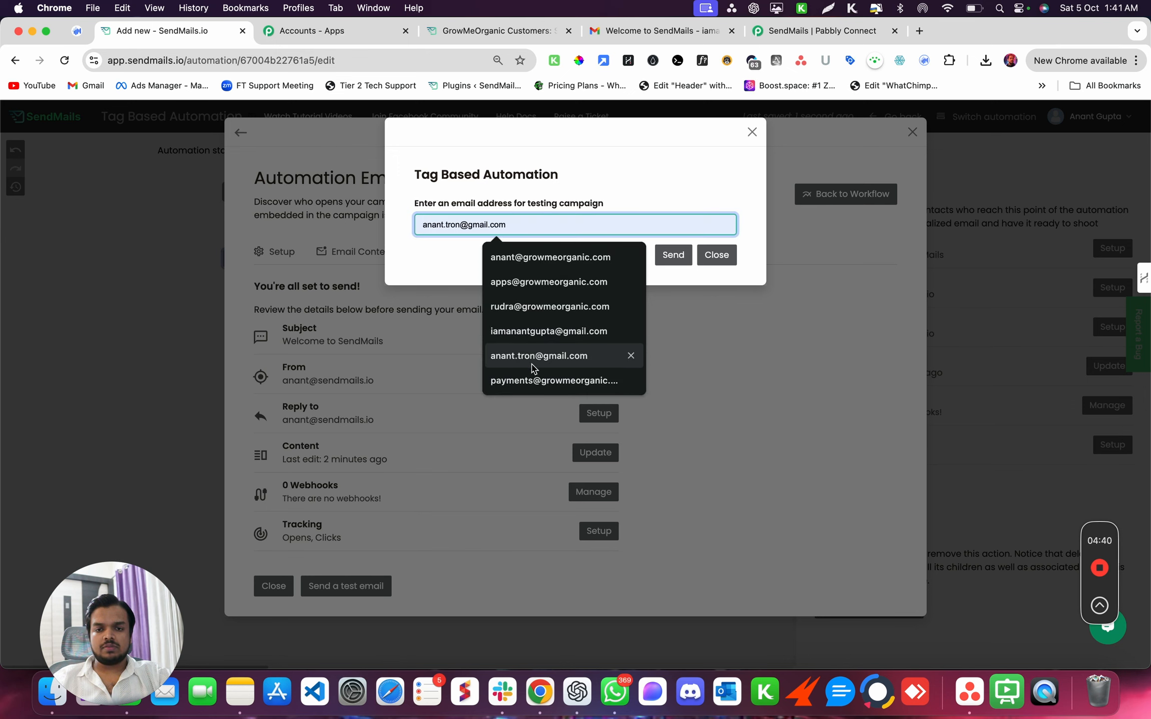
click(526, 332)
click(672, 255)
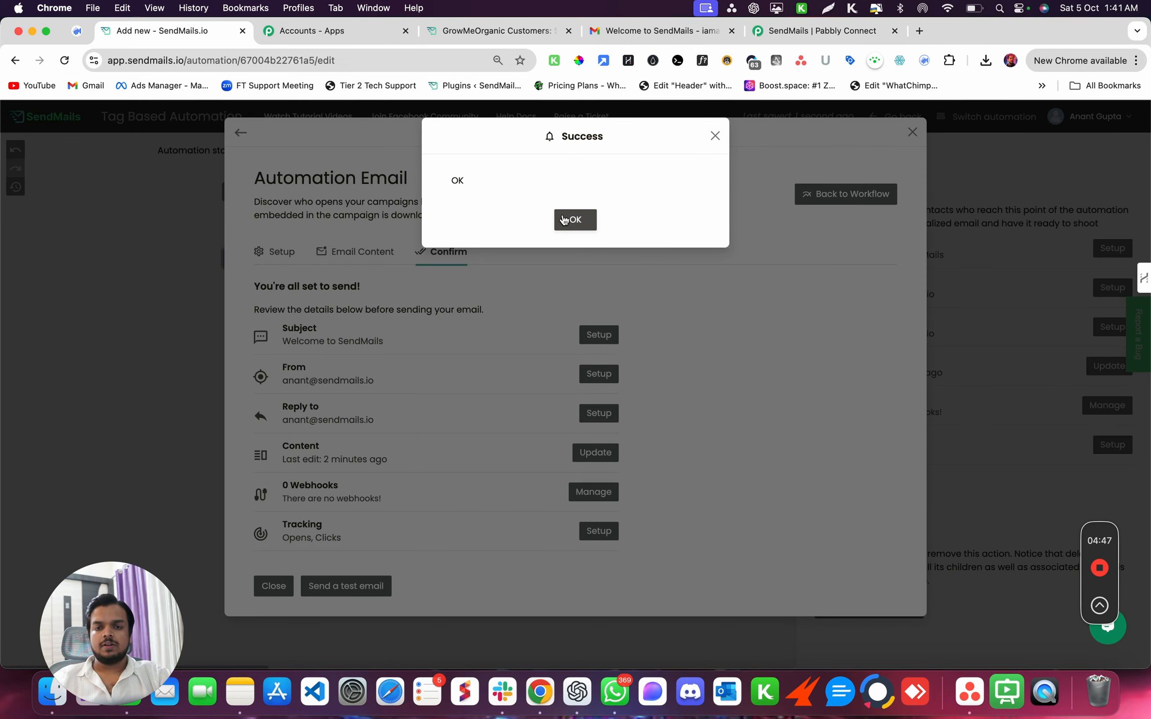
click(563, 220)
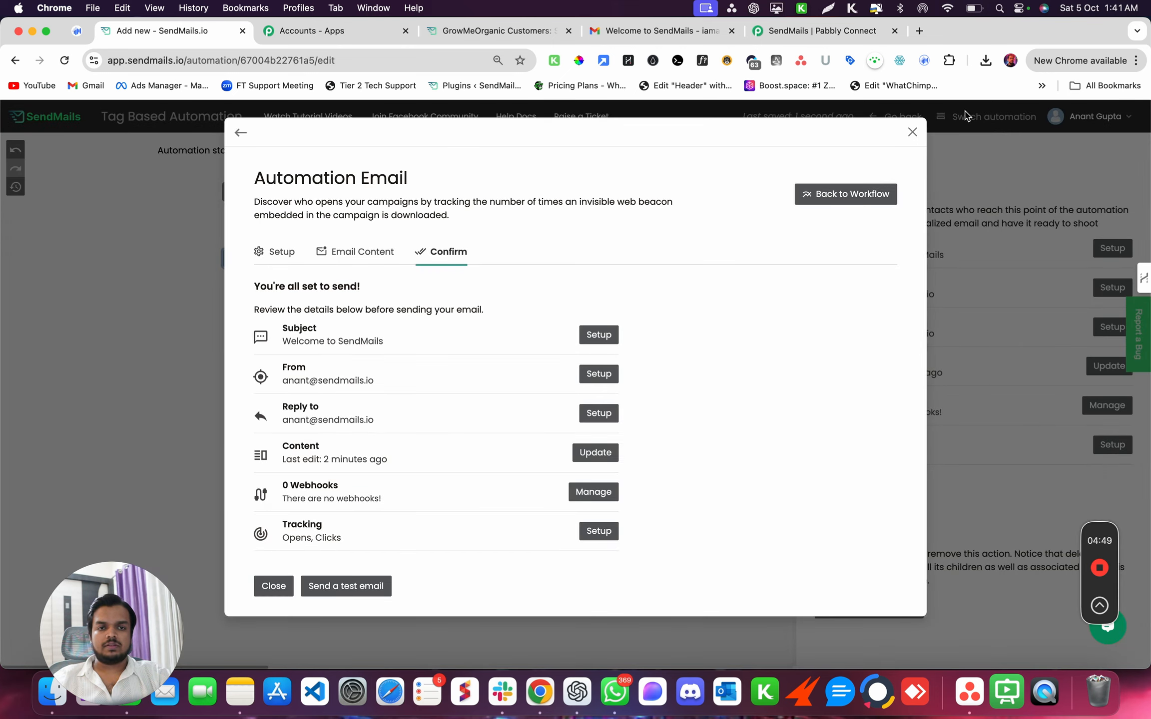
- Close the Automation Email modal and go to Lists via the dashboard sidebar
click(912, 133)
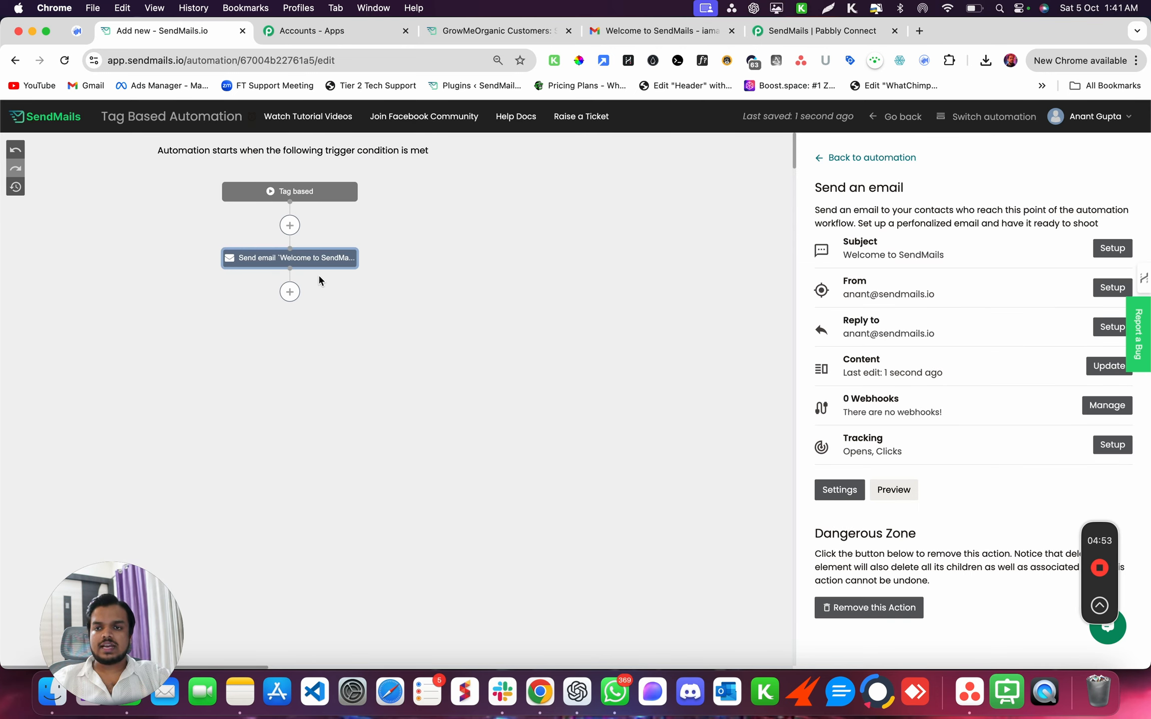
click(41, 117)
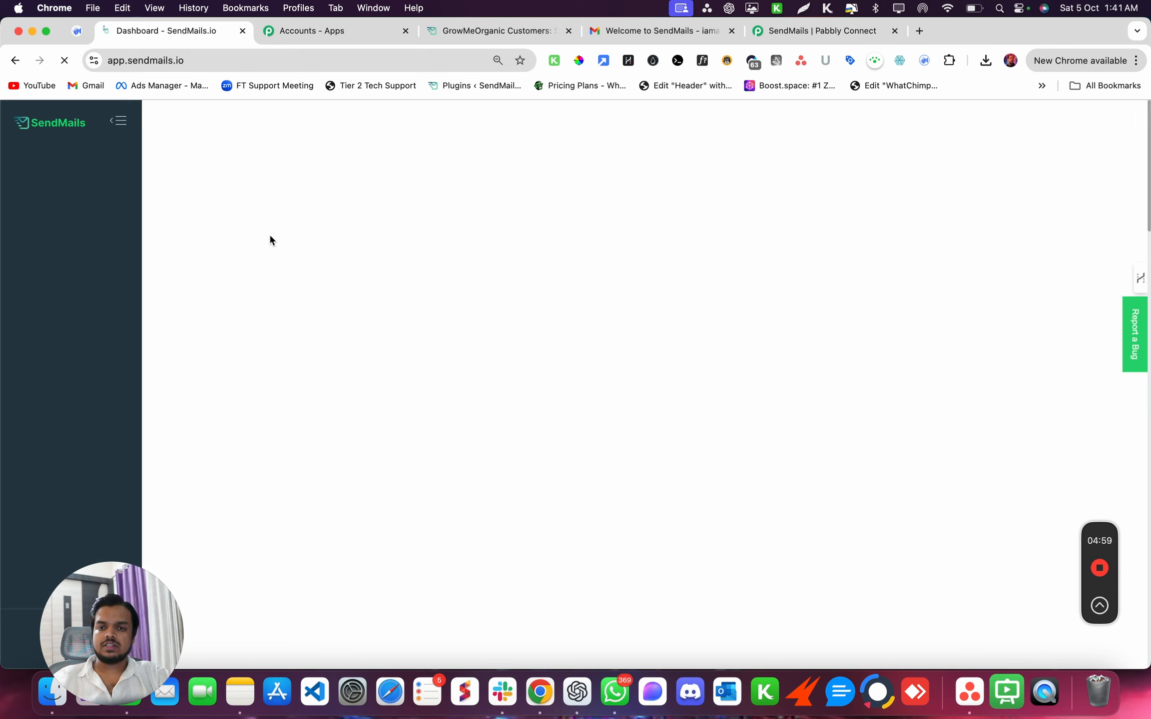
click(44, 237)
click(50, 286)
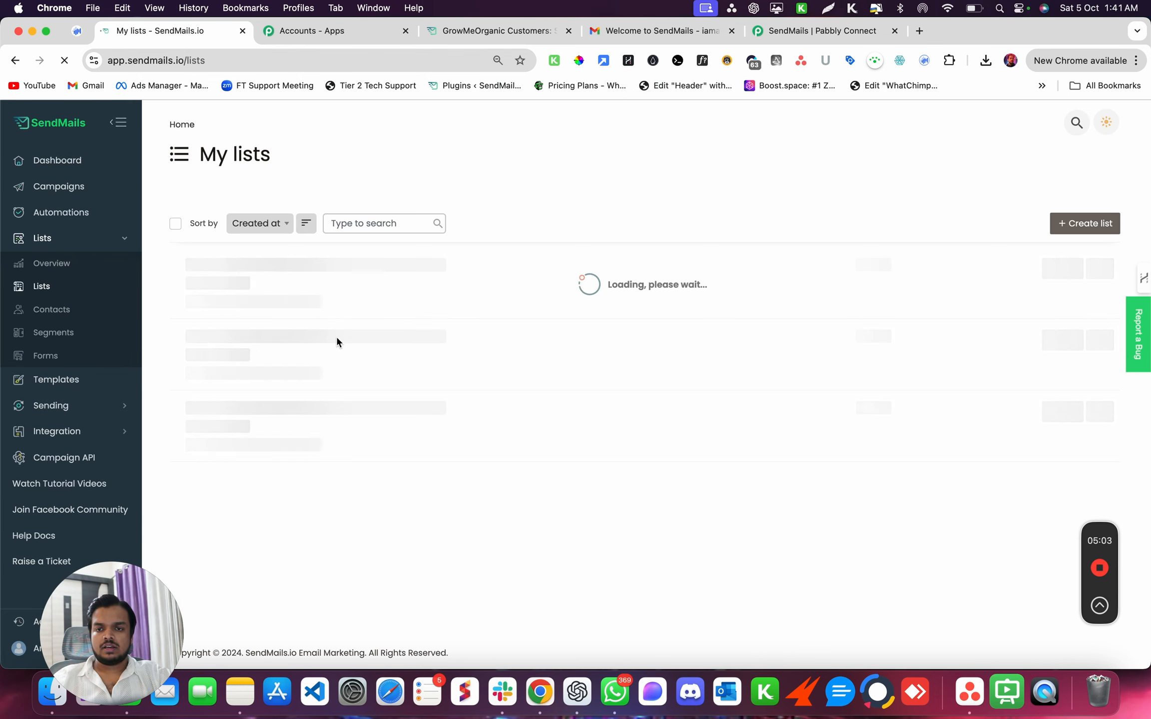
- Delete the 'Welcome to SendMails' test email from the Gmail inbox and switch back to My lists
click(654, 31)
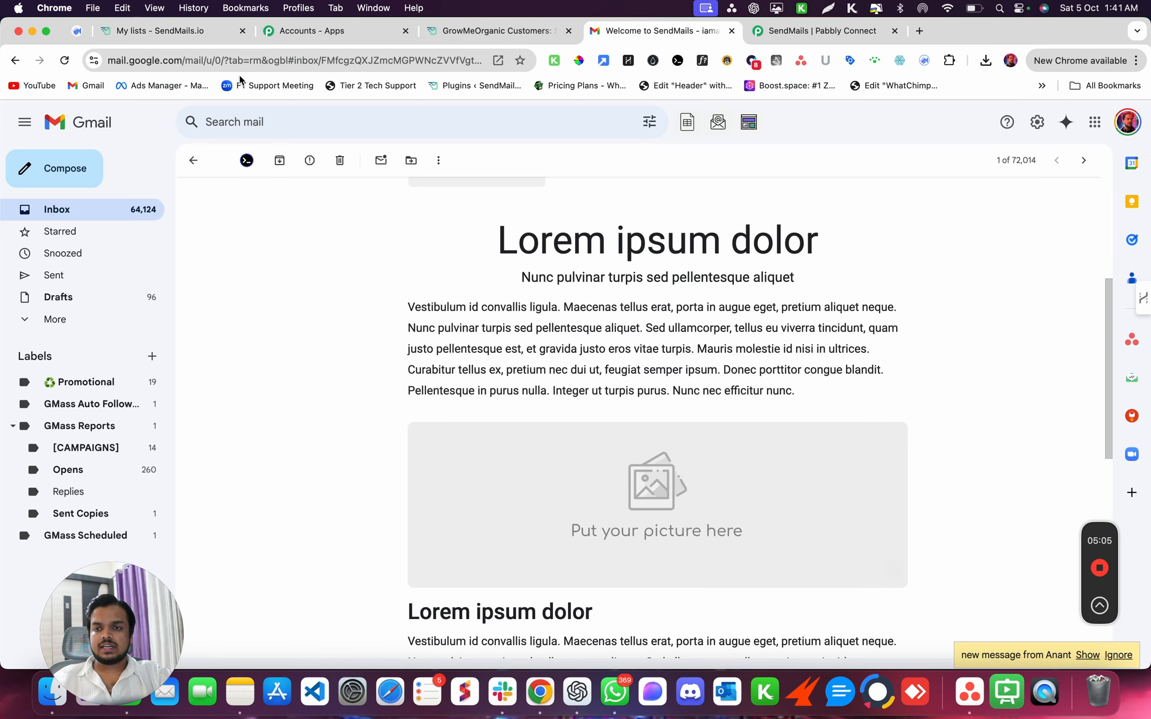
click(93, 208)
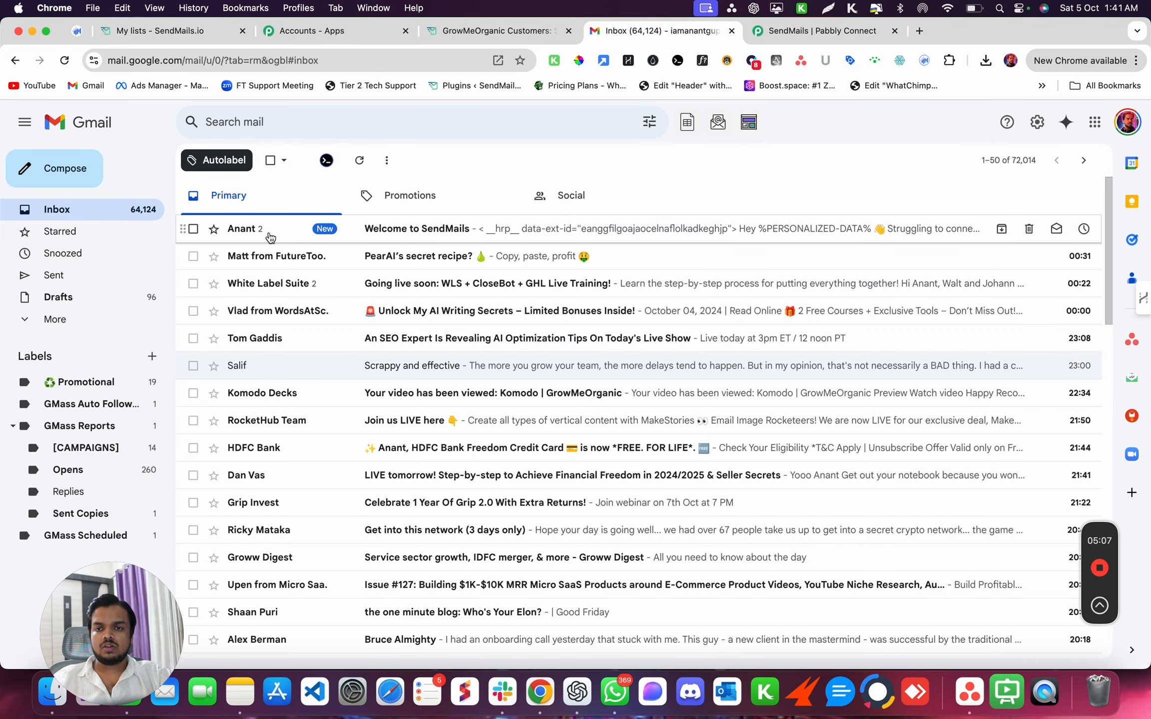
click(1028, 228)
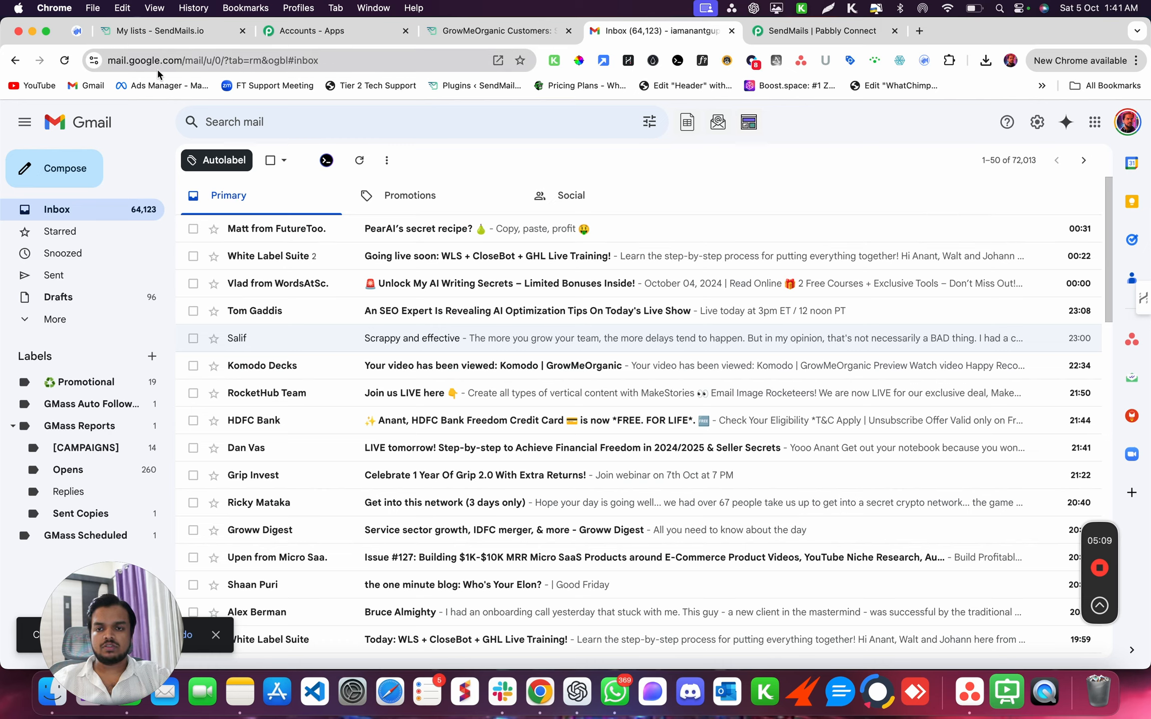
click(470, 29)
click(276, 31)
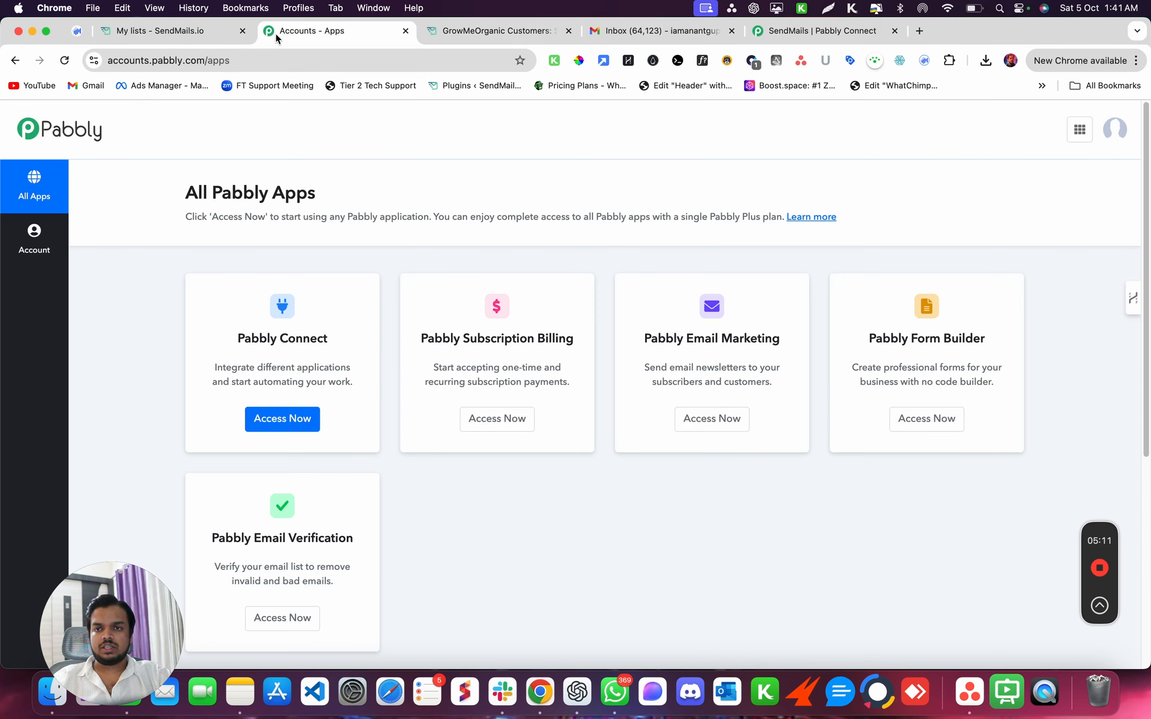
click(149, 39)
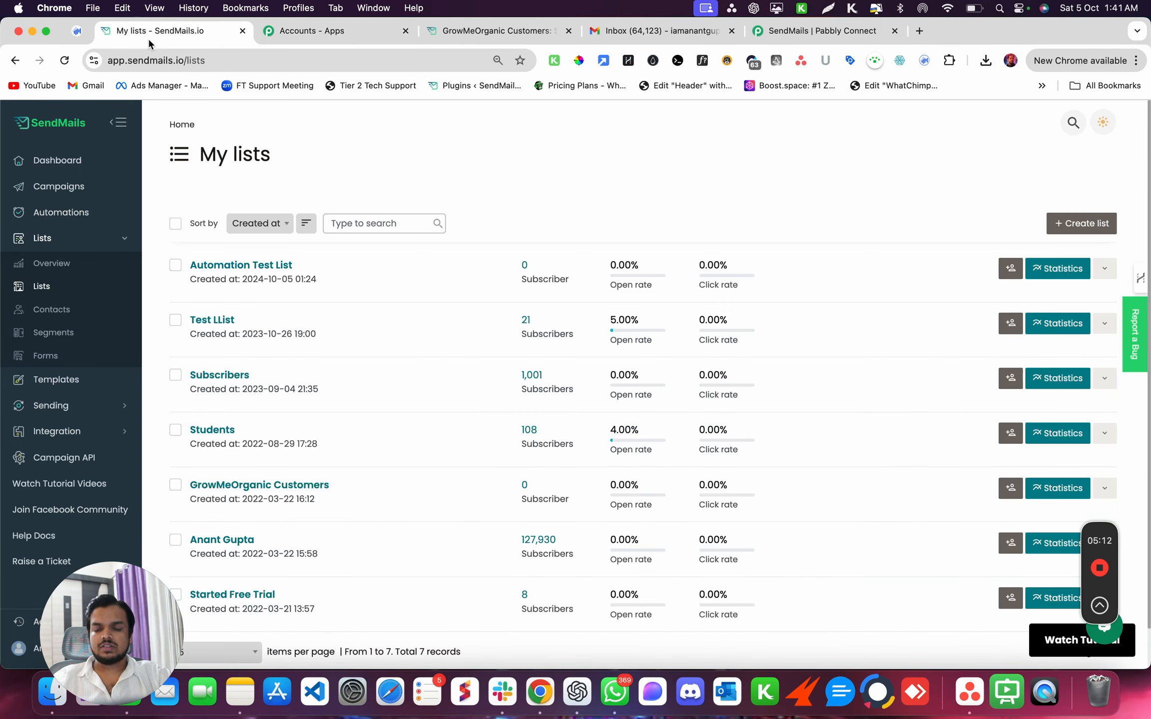
- Add a subscriber to Automation Test List using the autofilled Gmail address with '+test' inserted and saved names
click(260, 265)
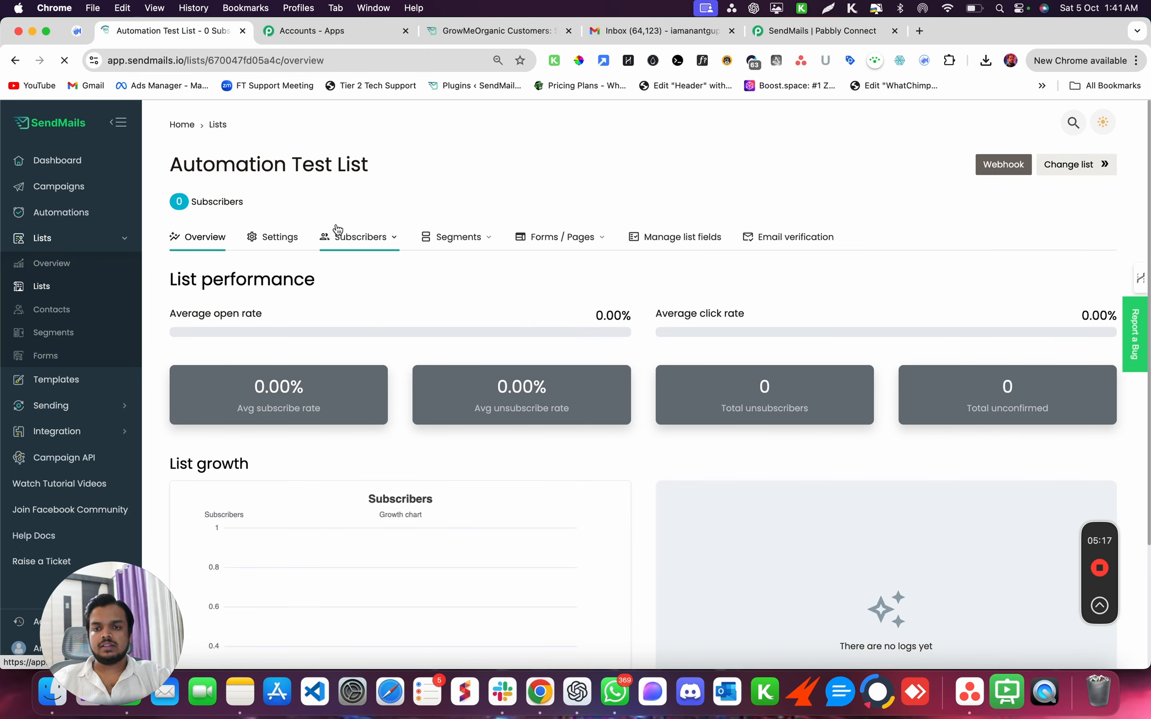
click(336, 231)
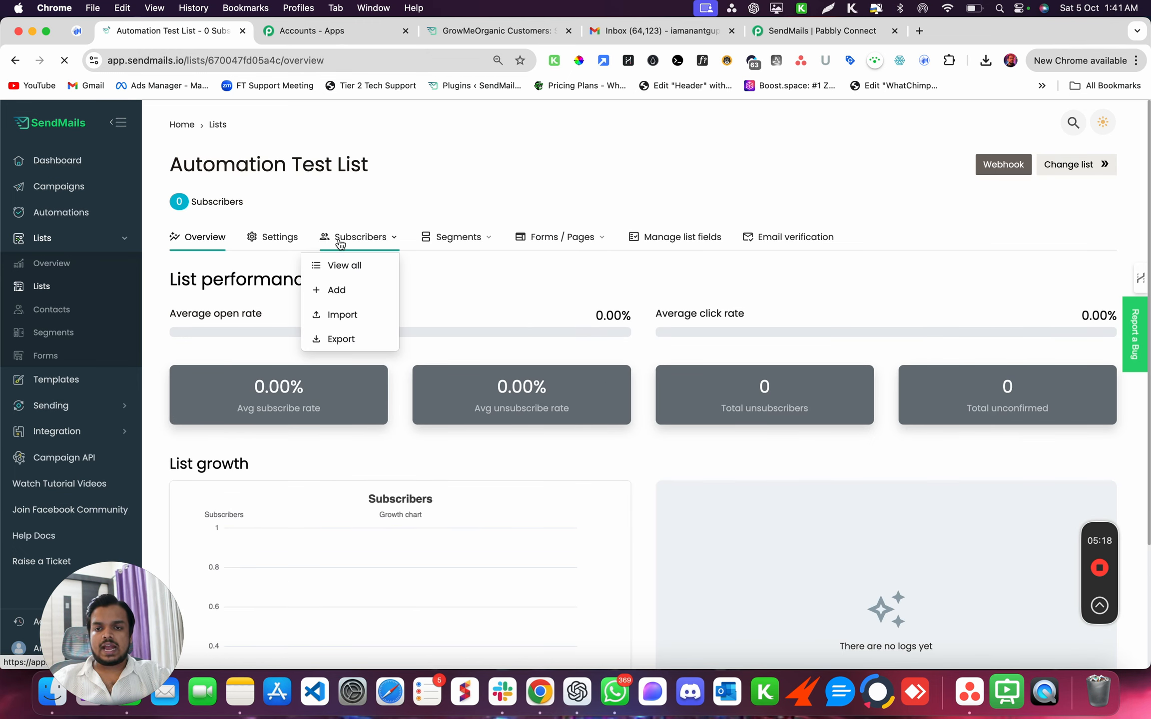
click(334, 287)
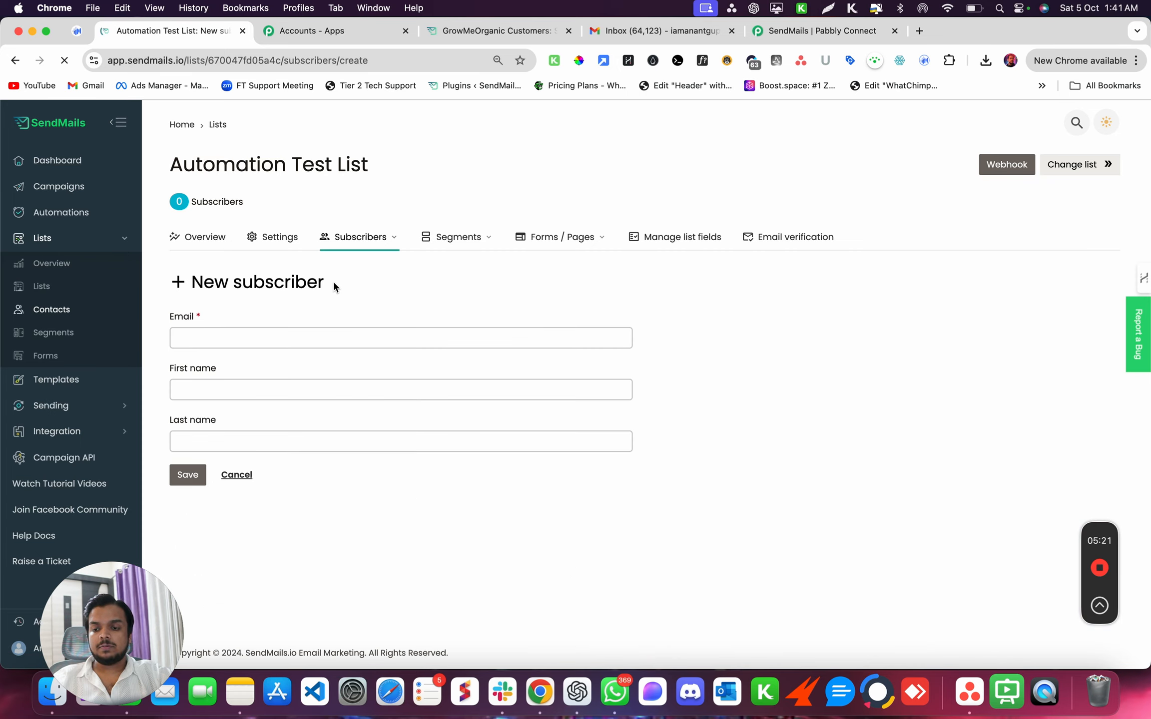
click(310, 338)
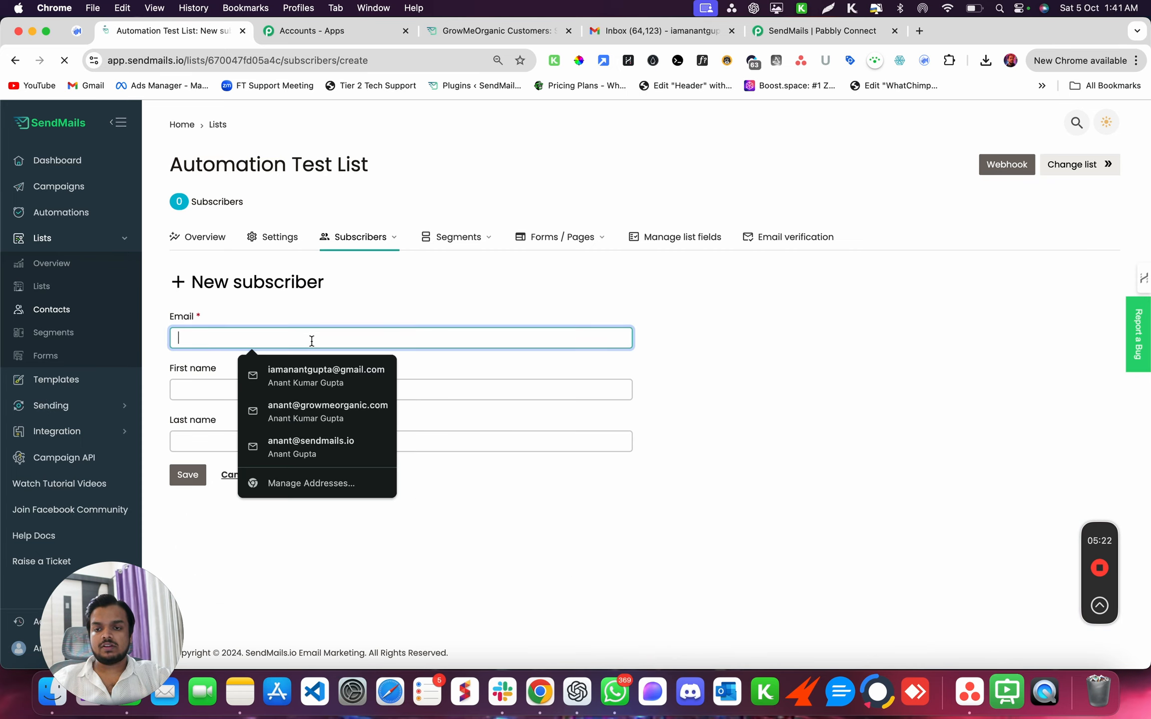
click(313, 373)
click(250, 339)
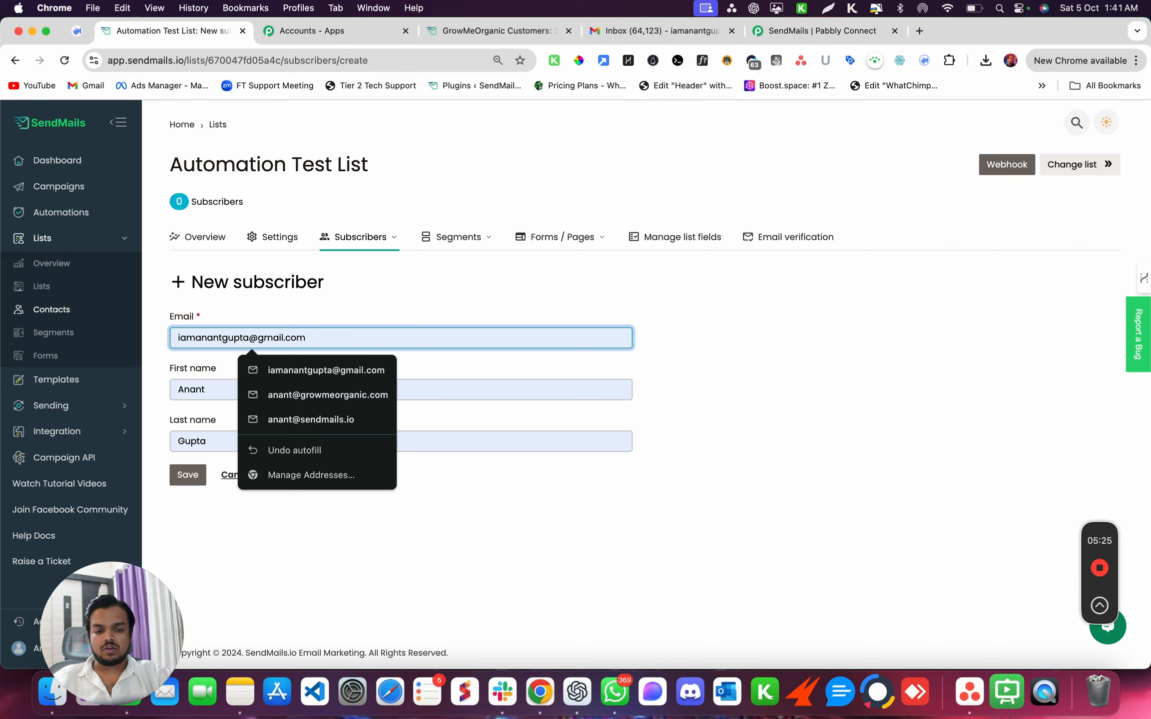
text(+test)
click(188, 482)
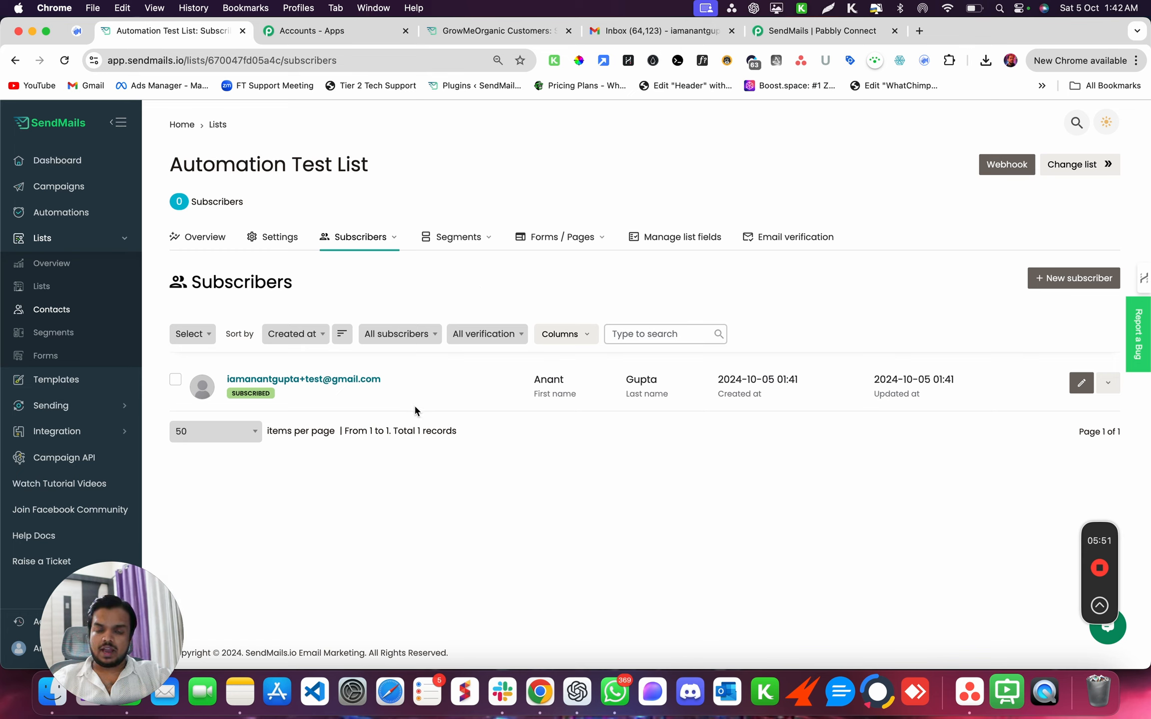
- Open the test subscriber's edit page in the Automation Test List
click(176, 380)
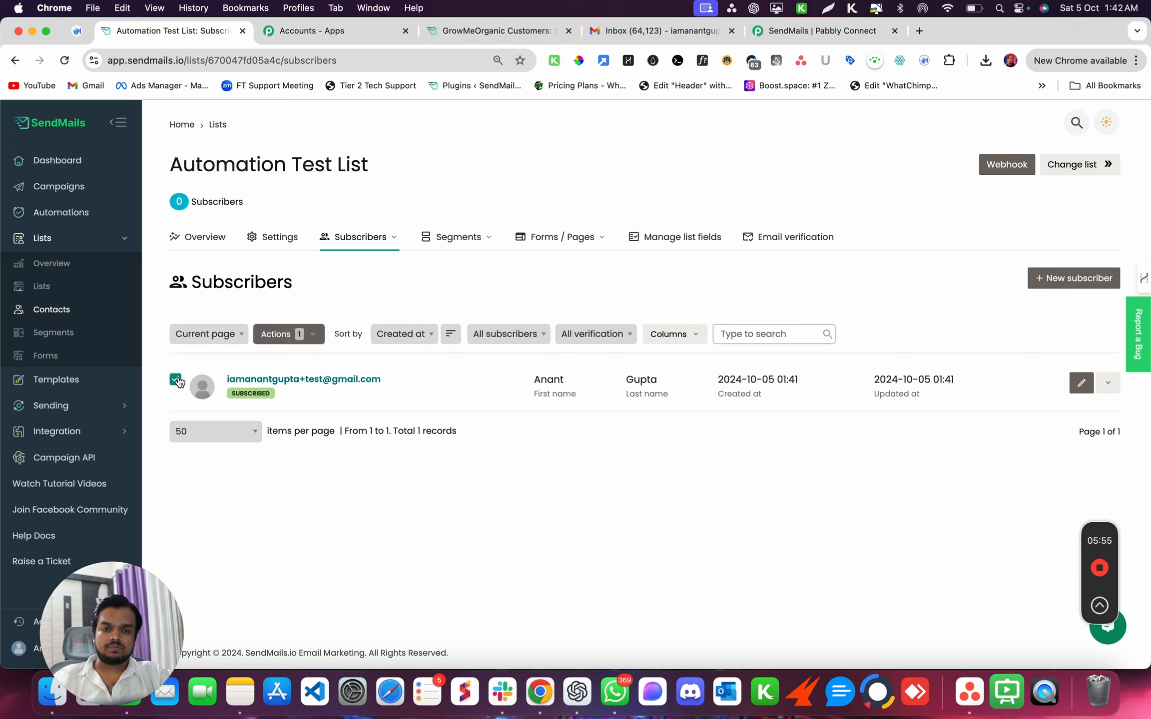
click(287, 340)
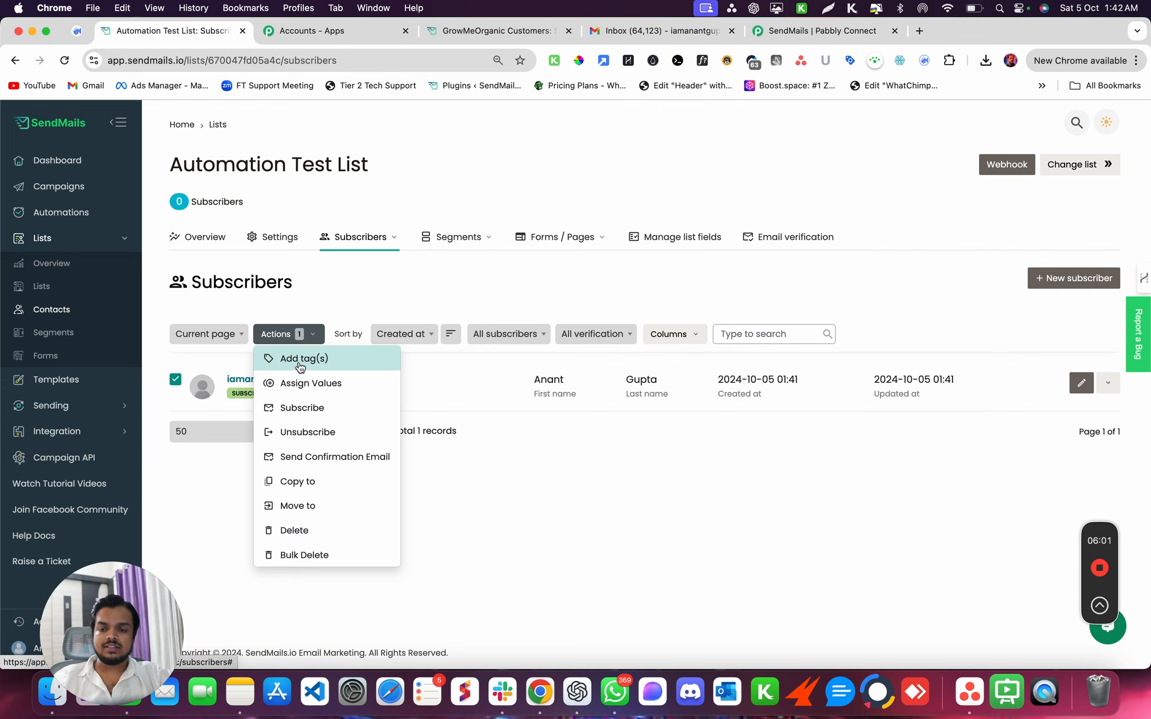
click(176, 380)
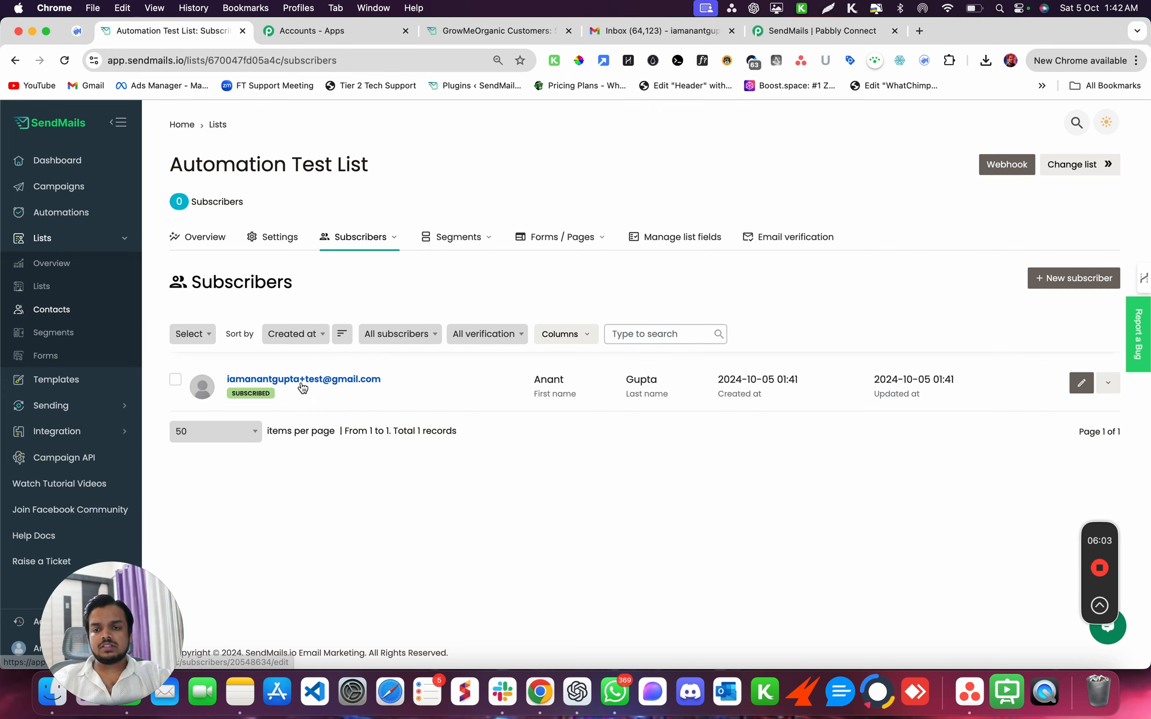
click(302, 385)
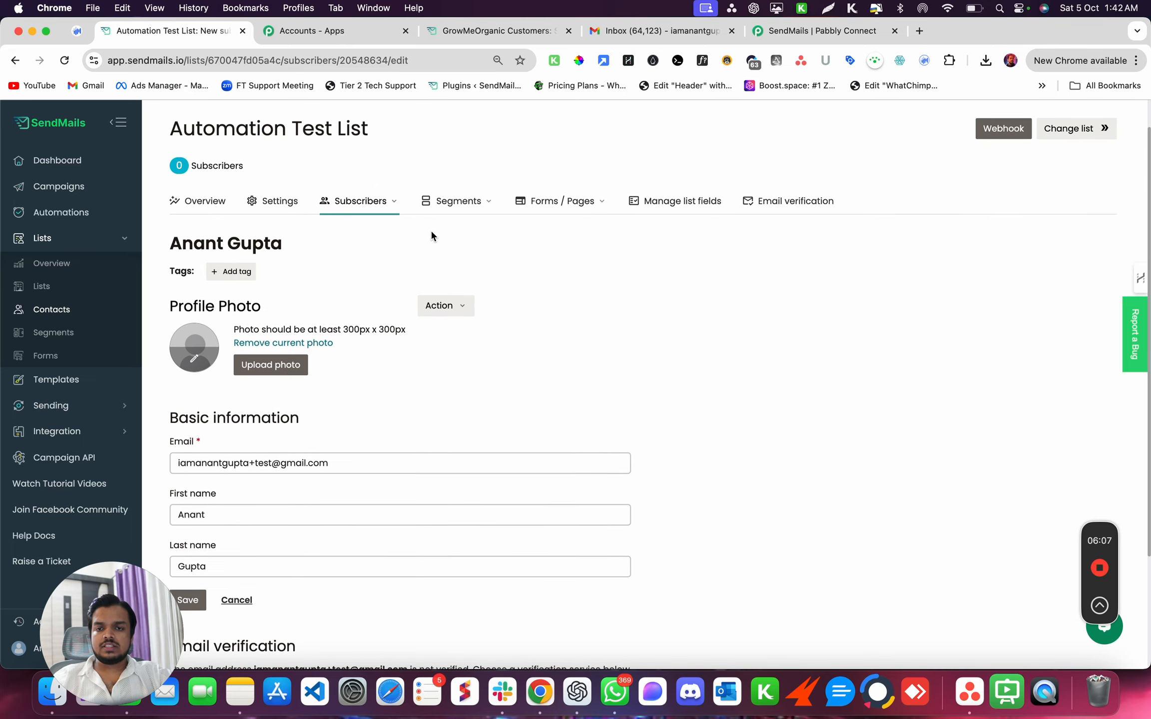
- Add the tag 'Lead' to the subscriber and save it
click(230, 271)
click(518, 246)
text(Lead)
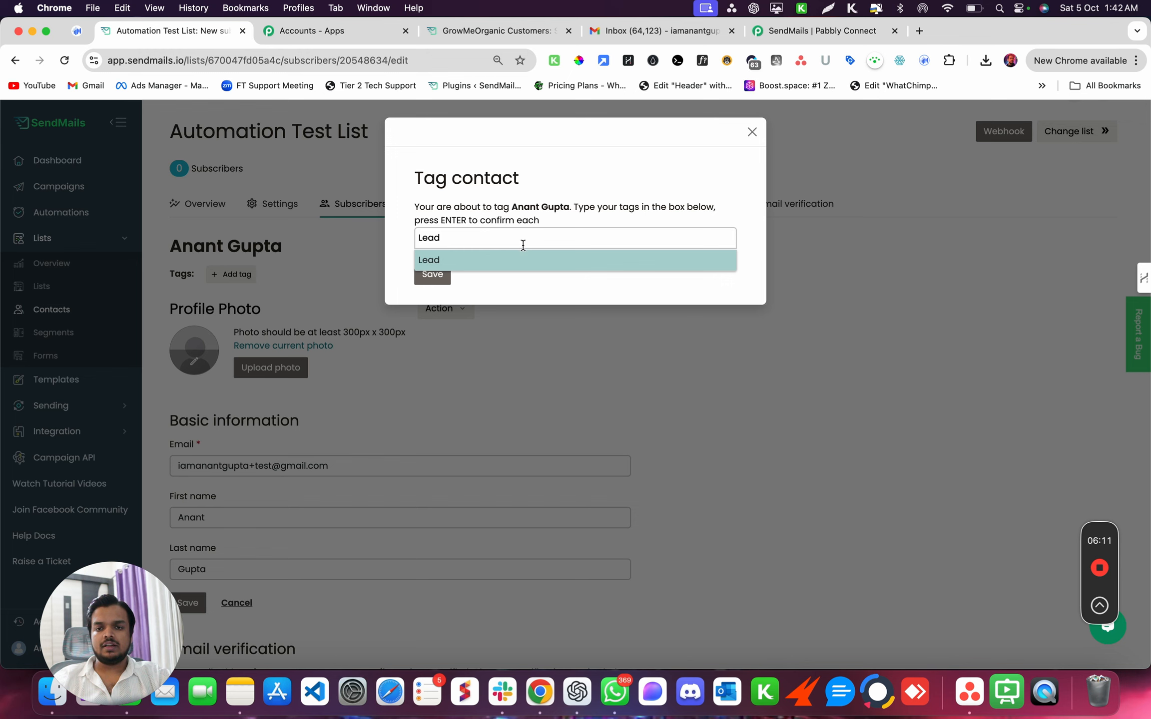
key(Return)
click(432, 276)
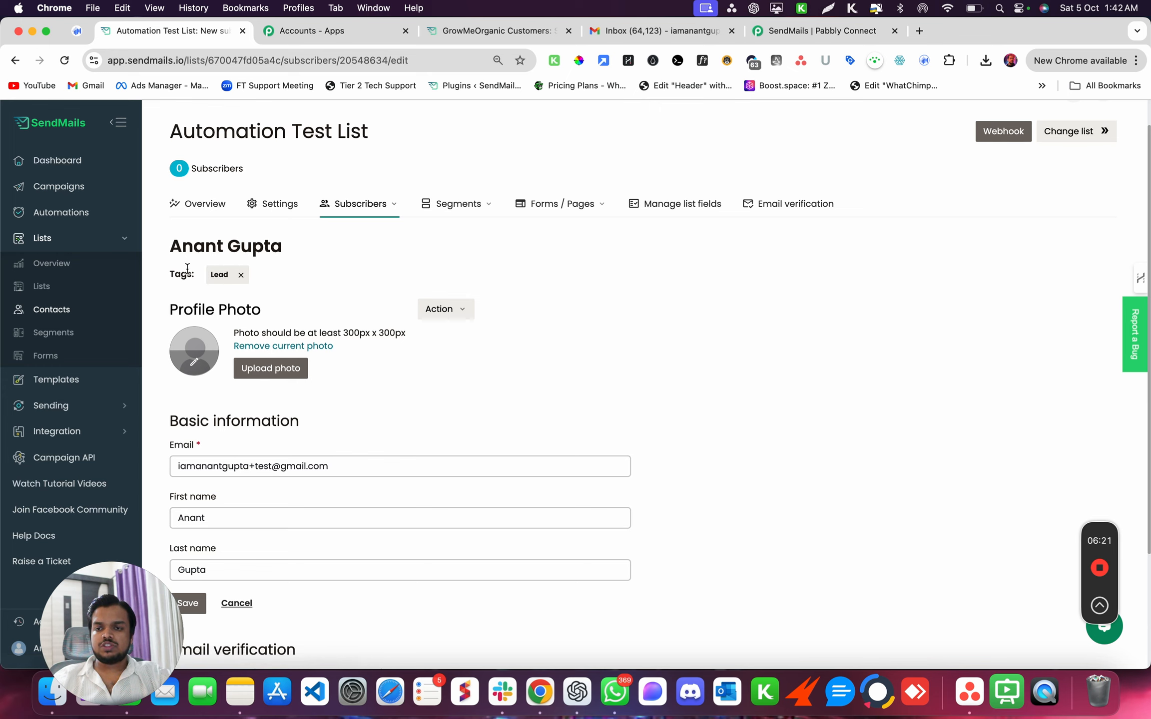
click(77, 214)
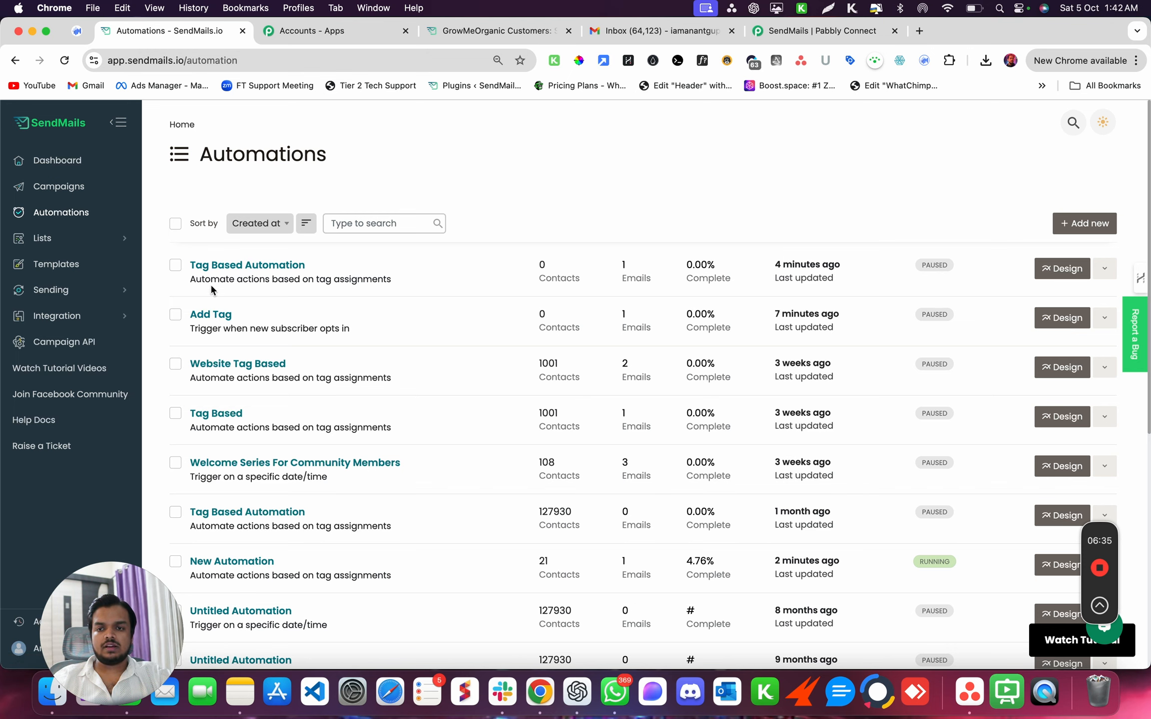
- Review the Tag Based Automation's insight and contact statistics
click(233, 266)
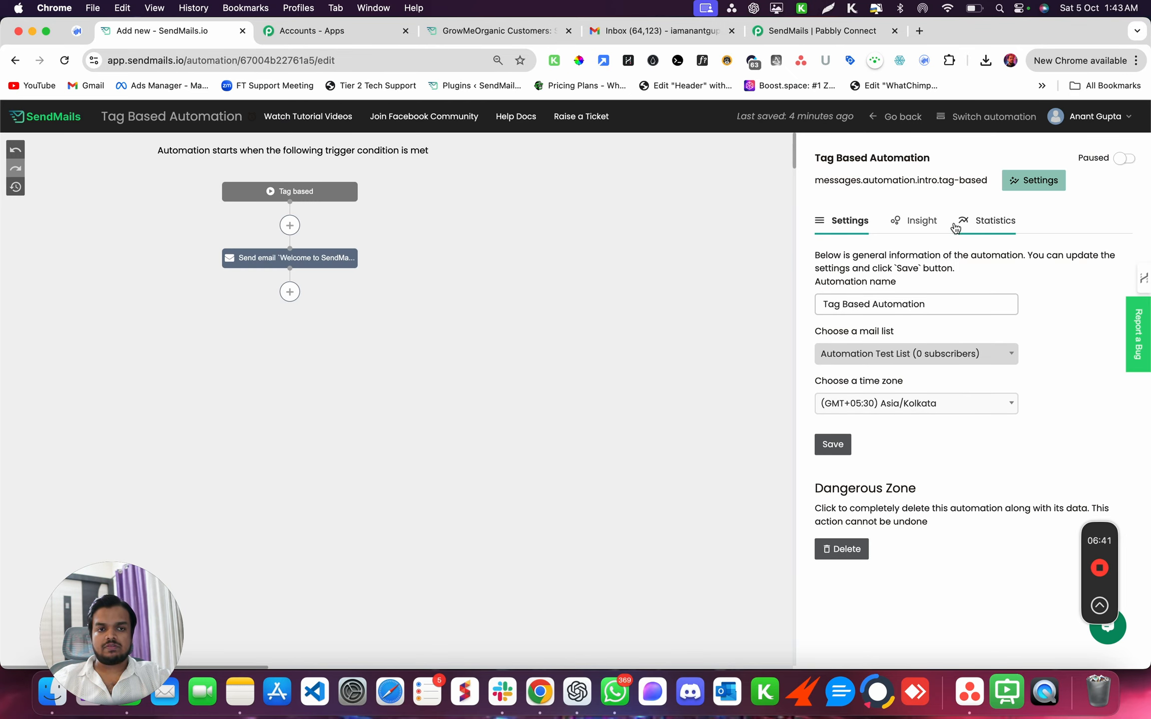
click(930, 229)
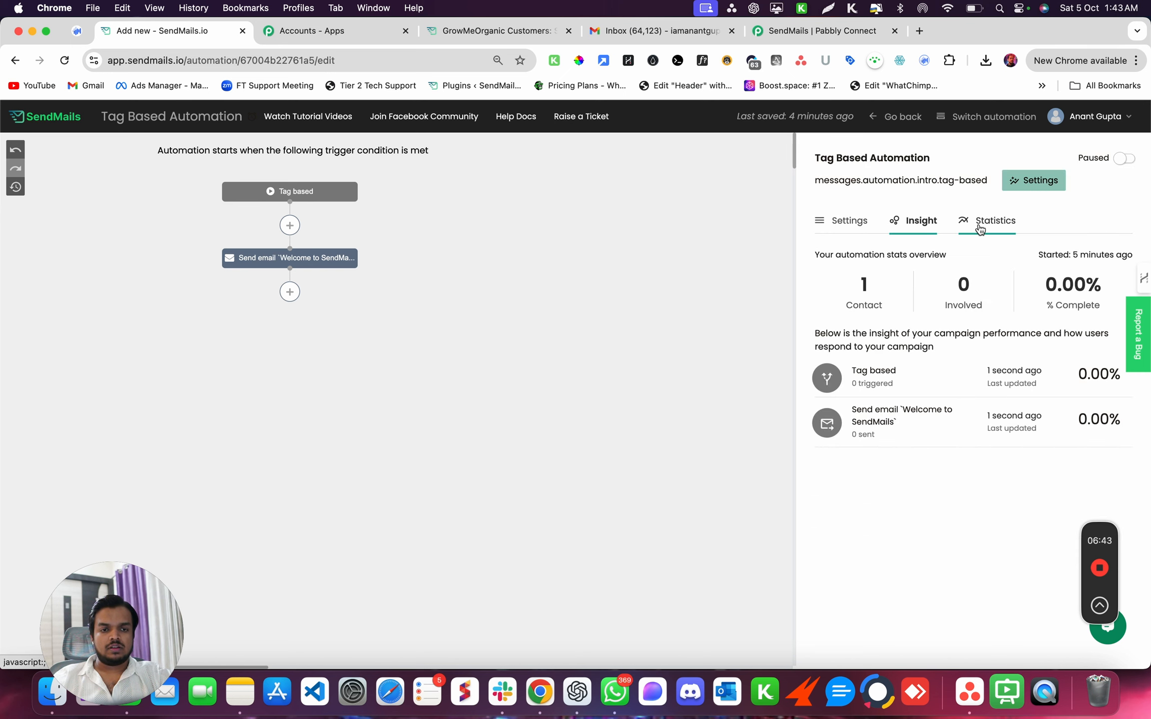
click(980, 227)
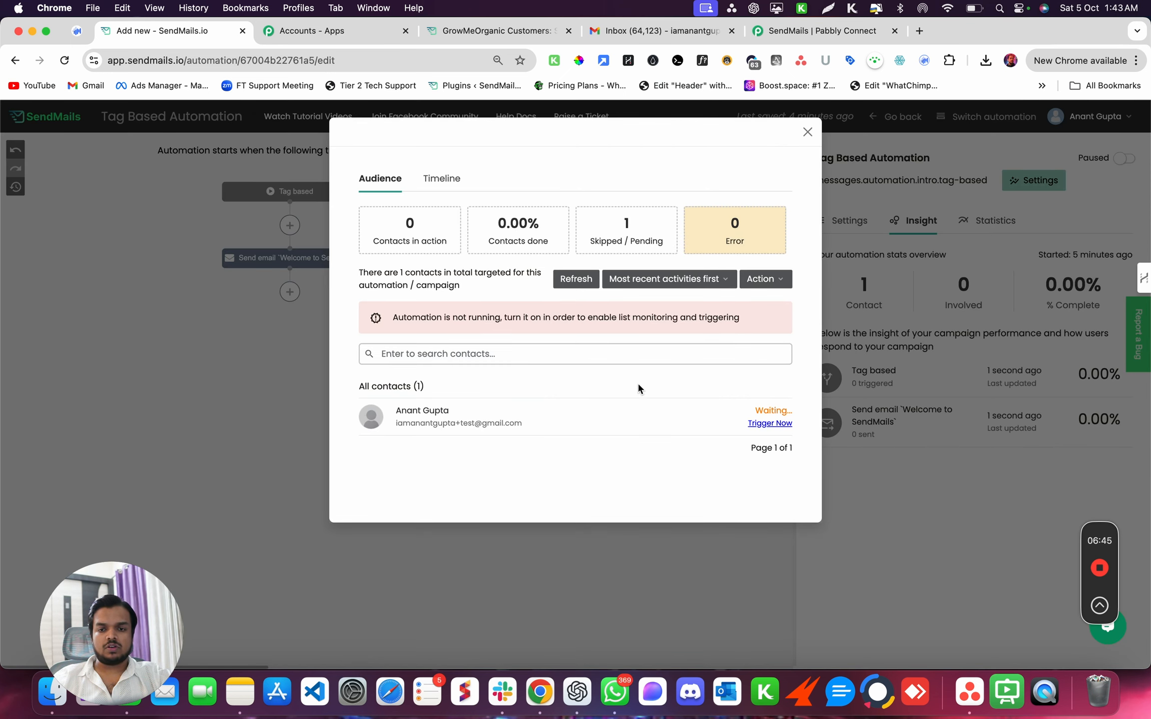
drag(398, 423, 503, 423)
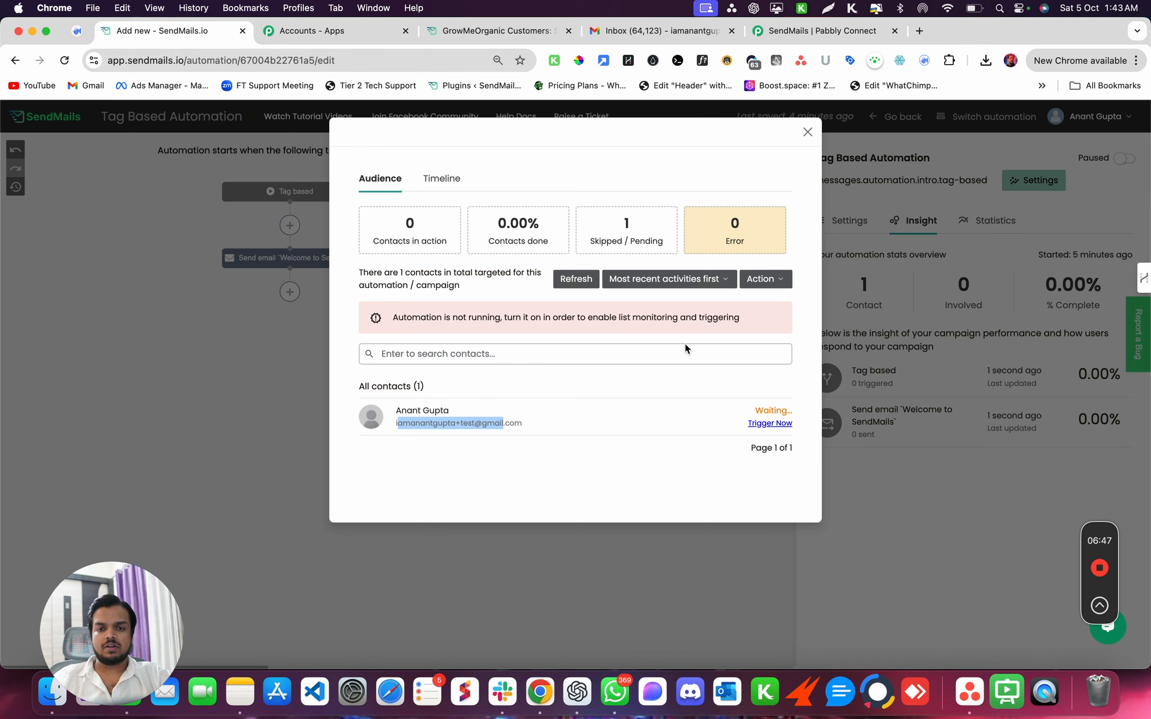
click(807, 132)
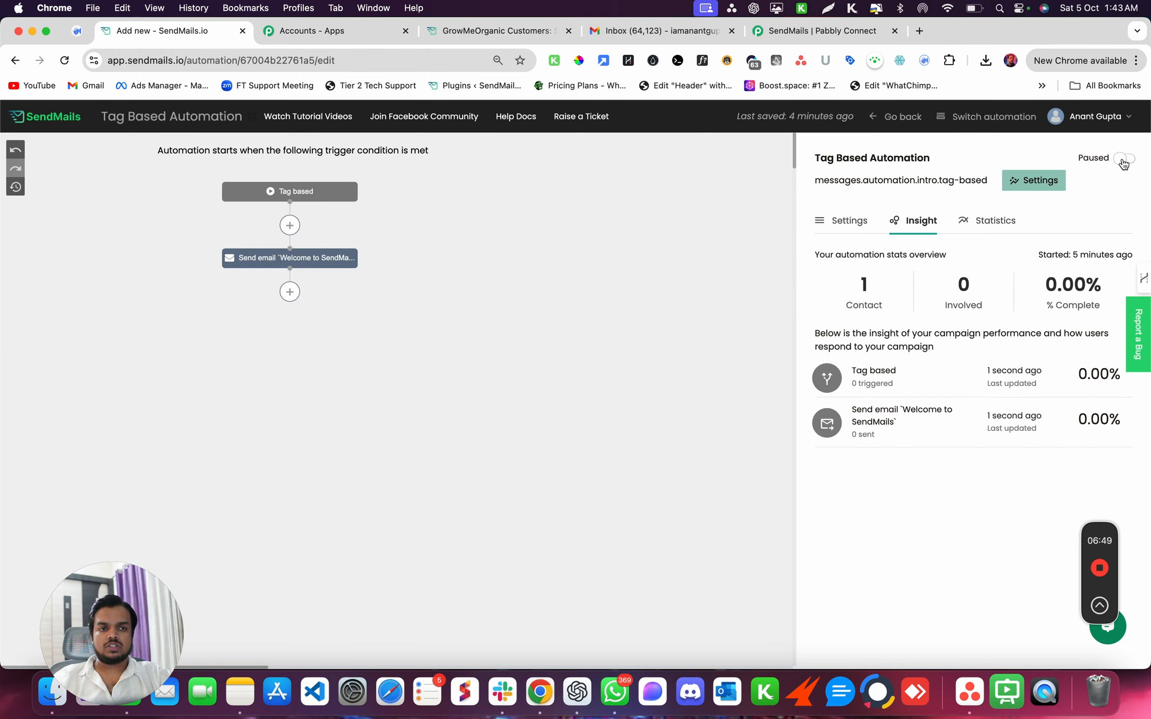
- Switch the Tag Based Automation from paused to running
click(1122, 161)
click(618, 248)
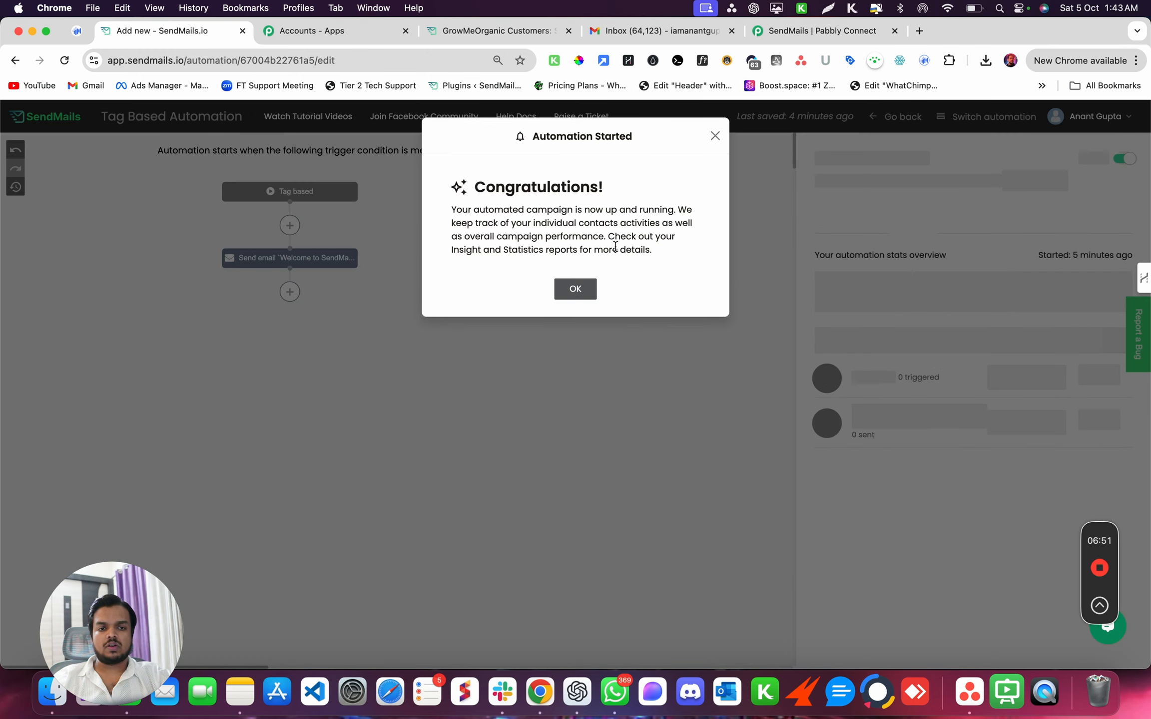
click(575, 290)
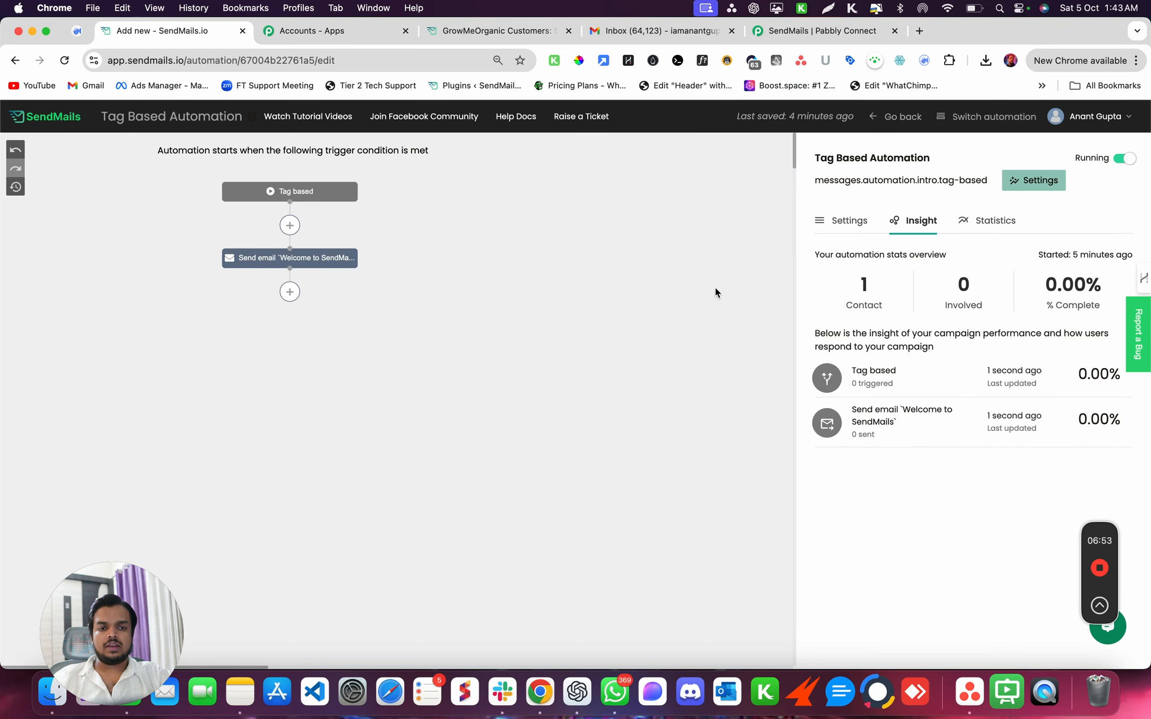
- Show all subscribers of the Automation Test List
click(67, 125)
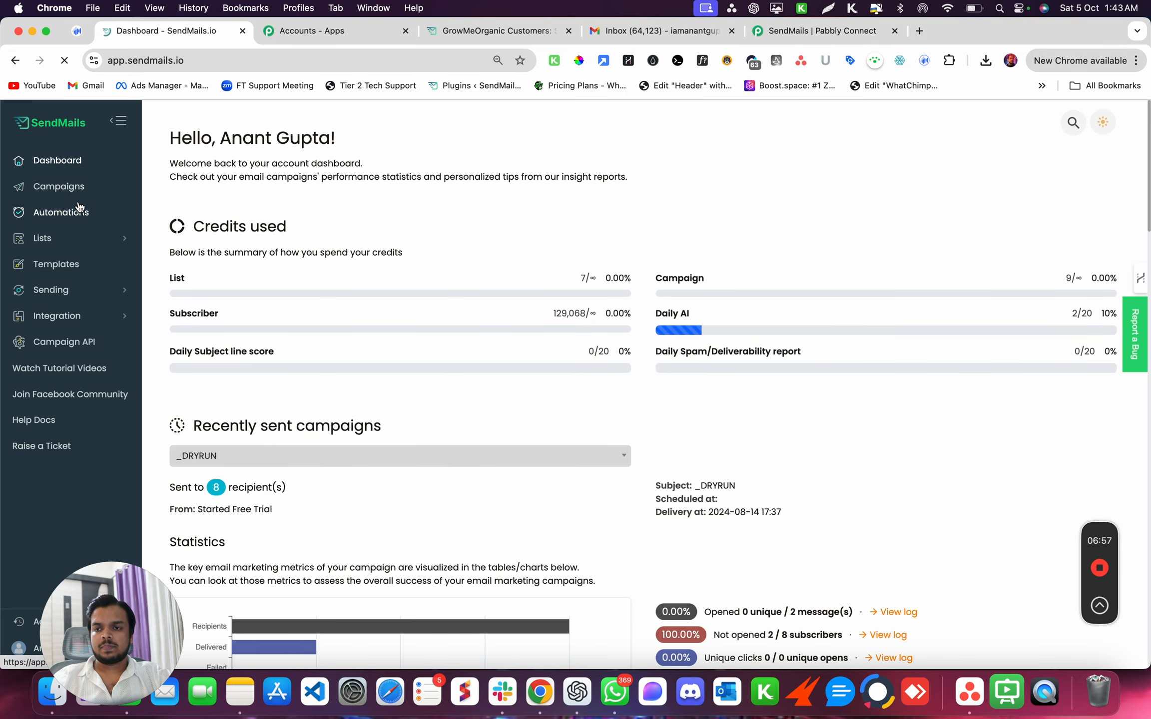
click(77, 239)
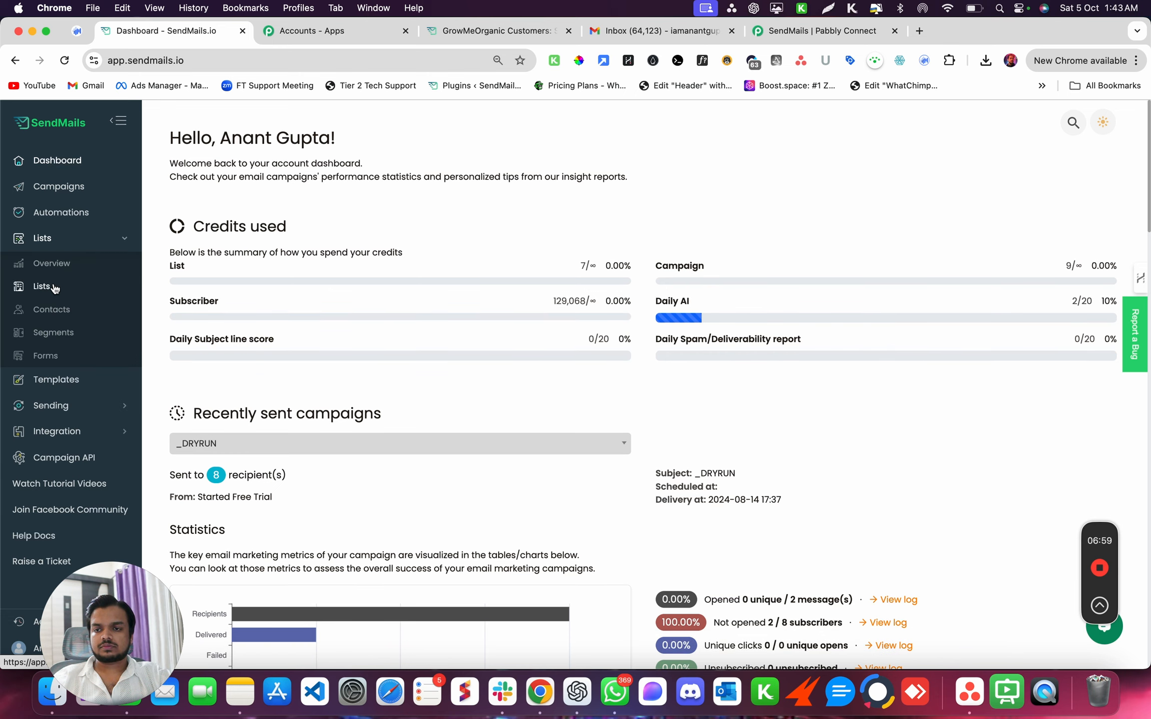
click(73, 283)
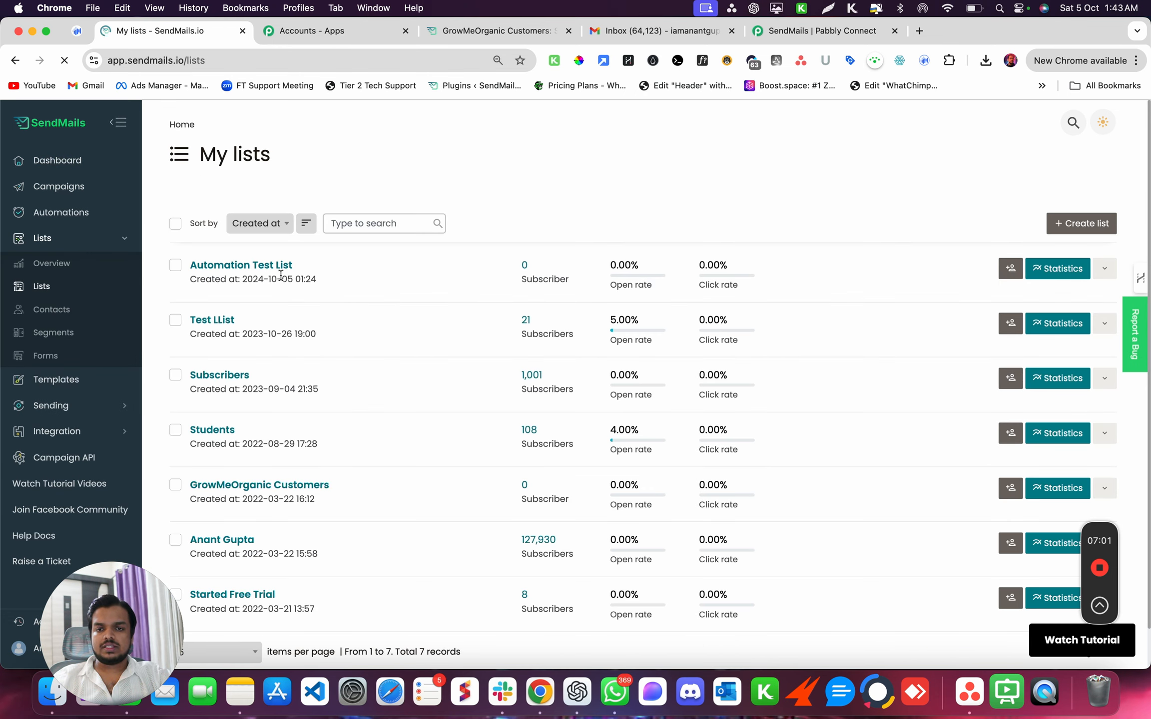
click(275, 267)
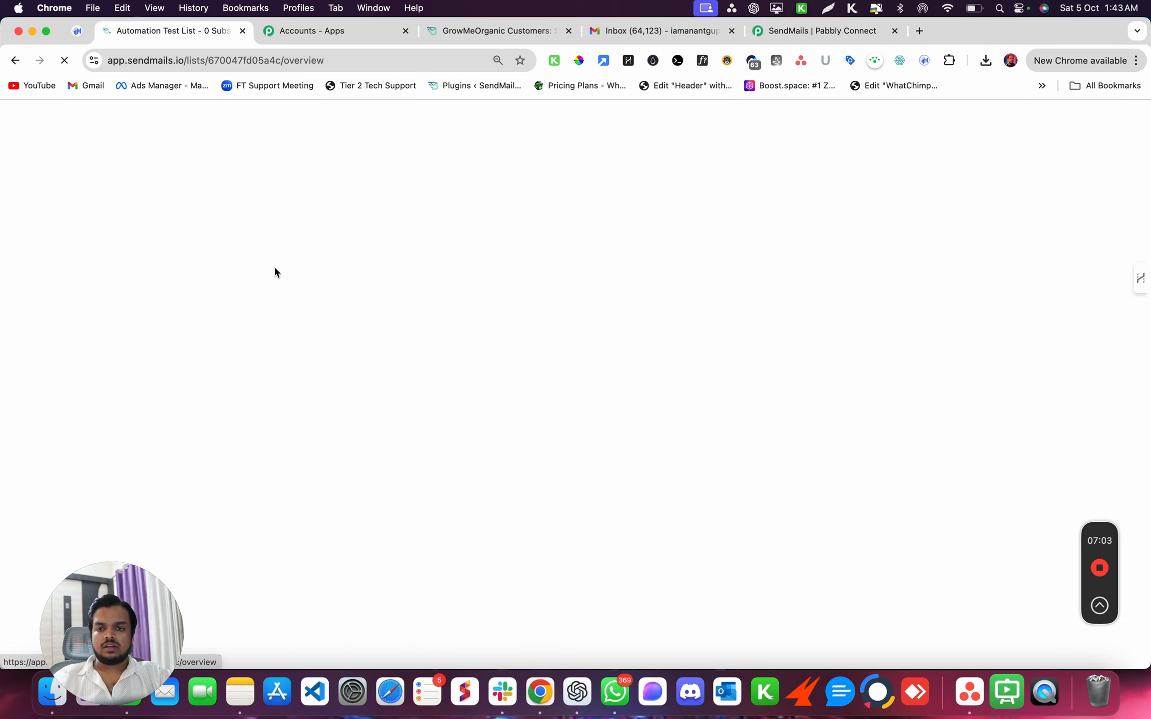
click(351, 241)
click(346, 267)
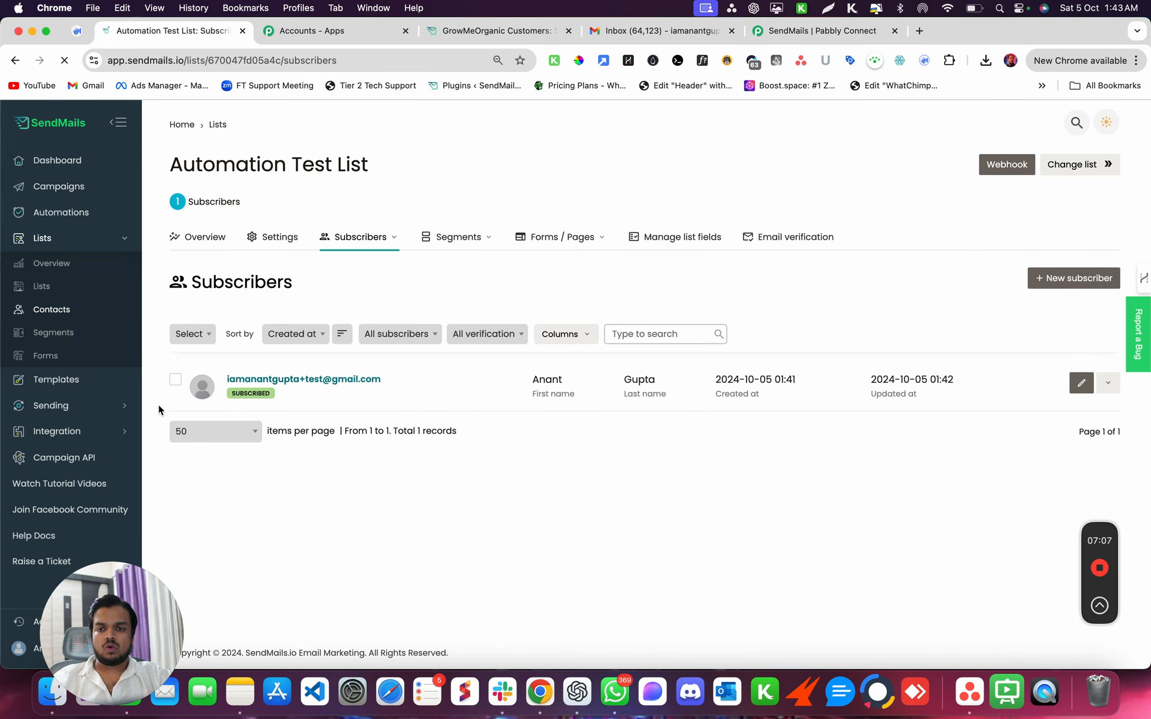
- Delete the list's only subscriber
click(175, 380)
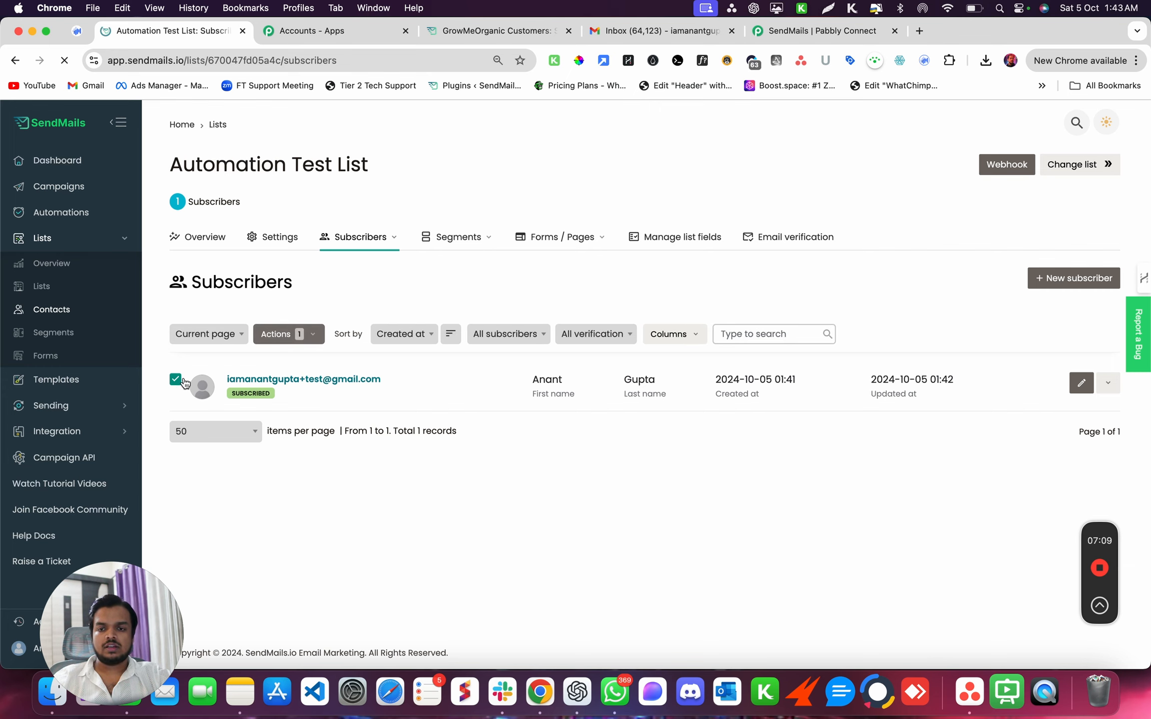
click(1107, 383)
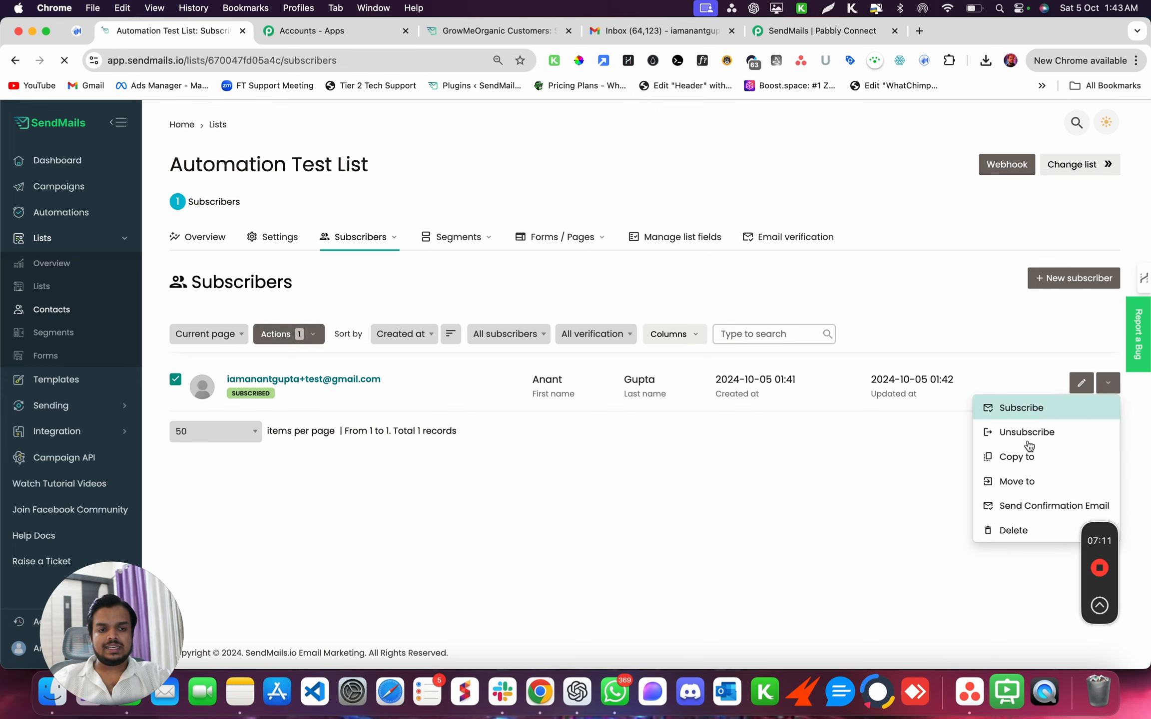
click(992, 525)
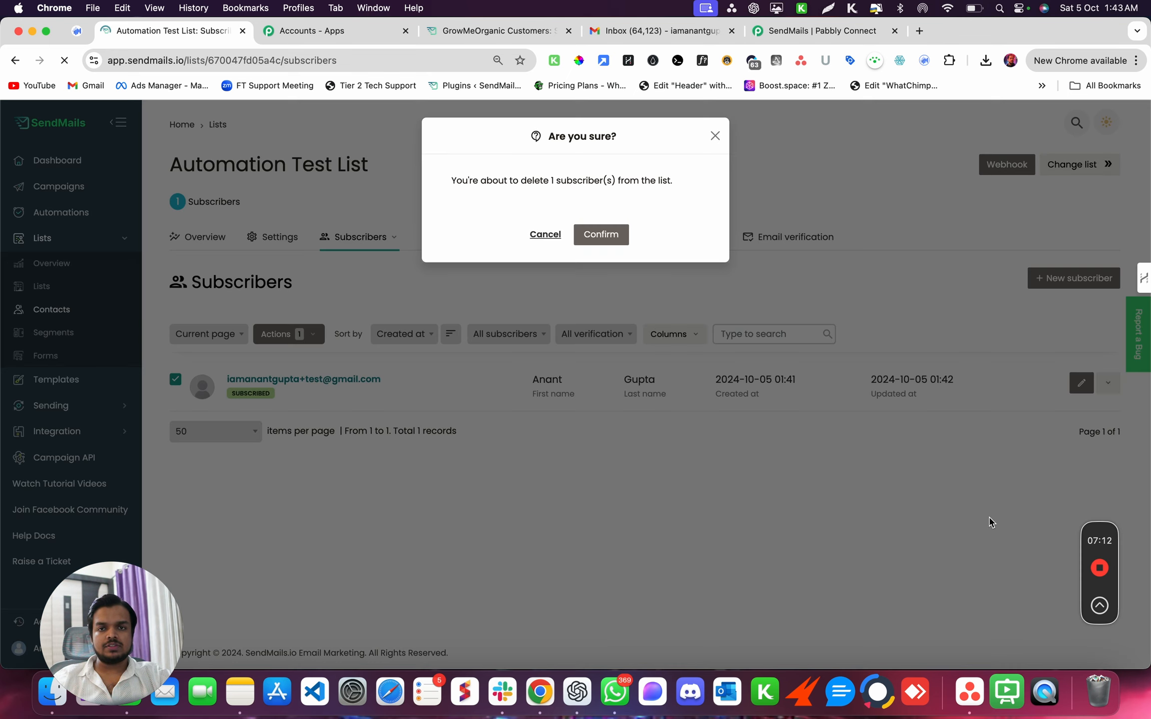
click(592, 240)
- Add a new subscriber from a saved address, inserting '+test' before the @ in its email
click(1074, 277)
click(245, 336)
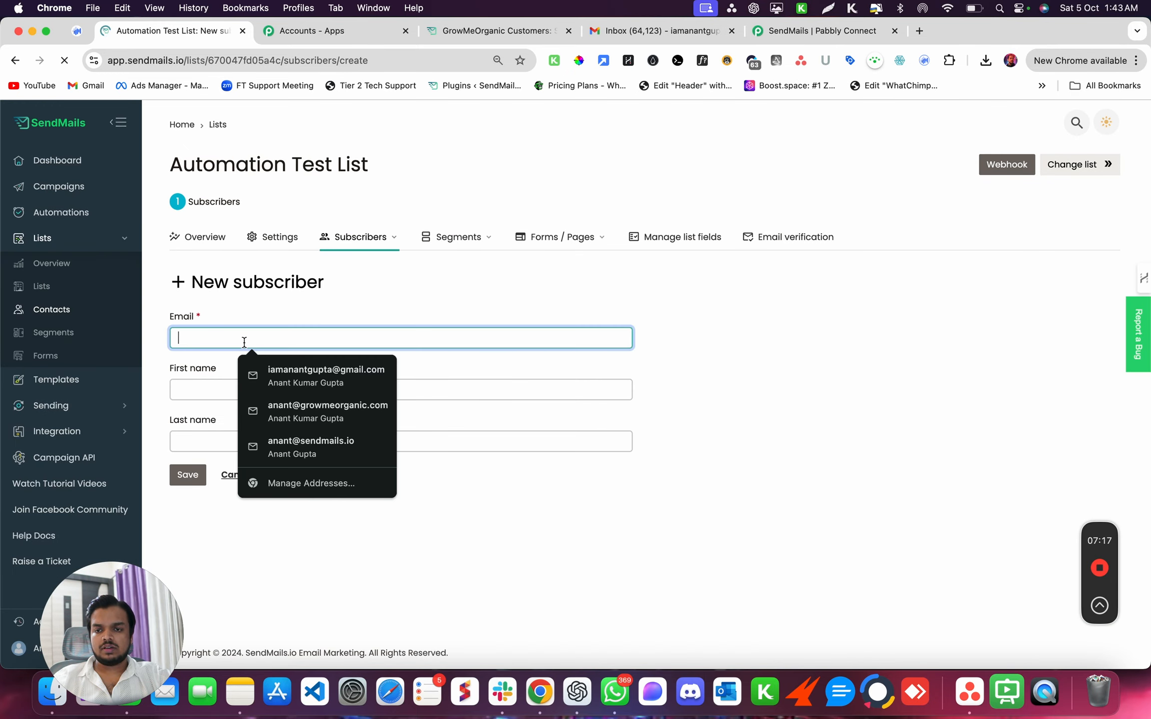
click(249, 357)
click(248, 338)
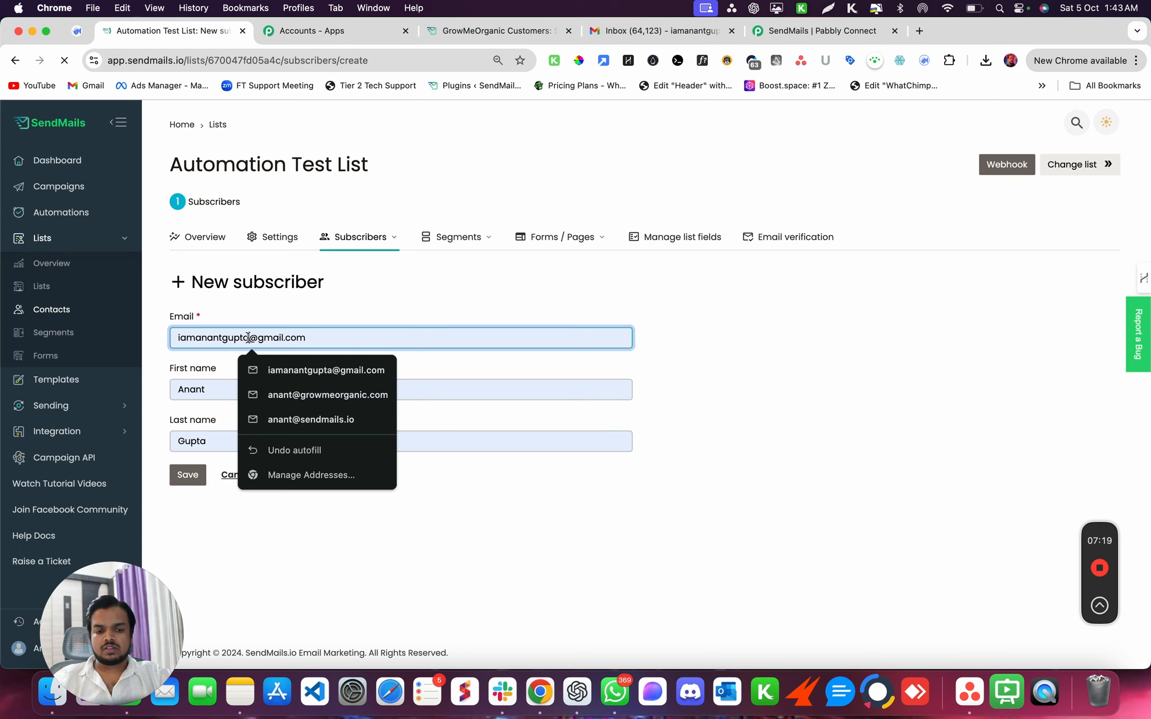
text(+test)
click(188, 475)
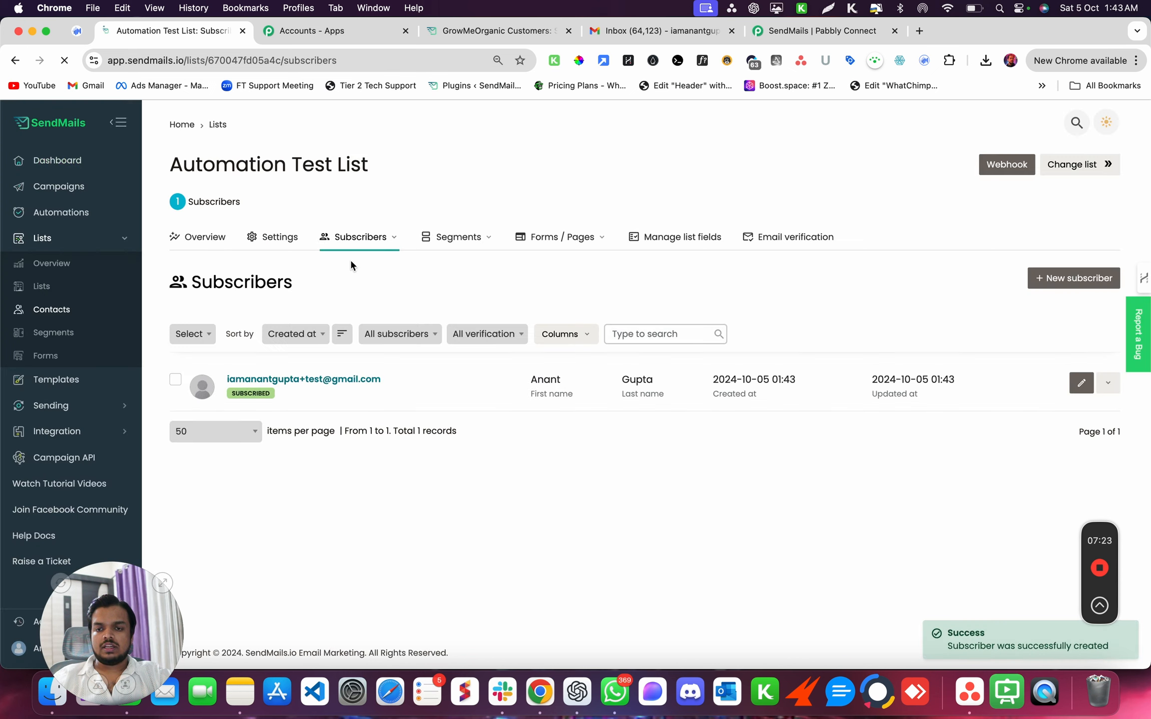
- Tag the new subscriber with 'Lead' and save it
click(290, 381)
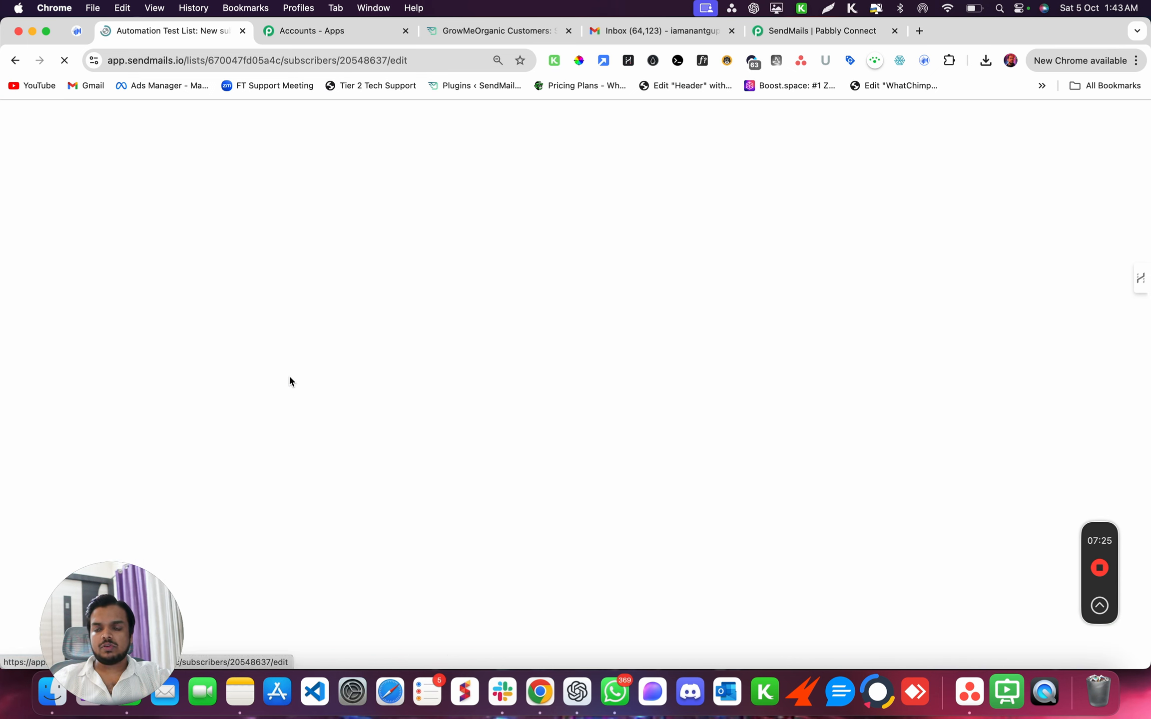
click(230, 307)
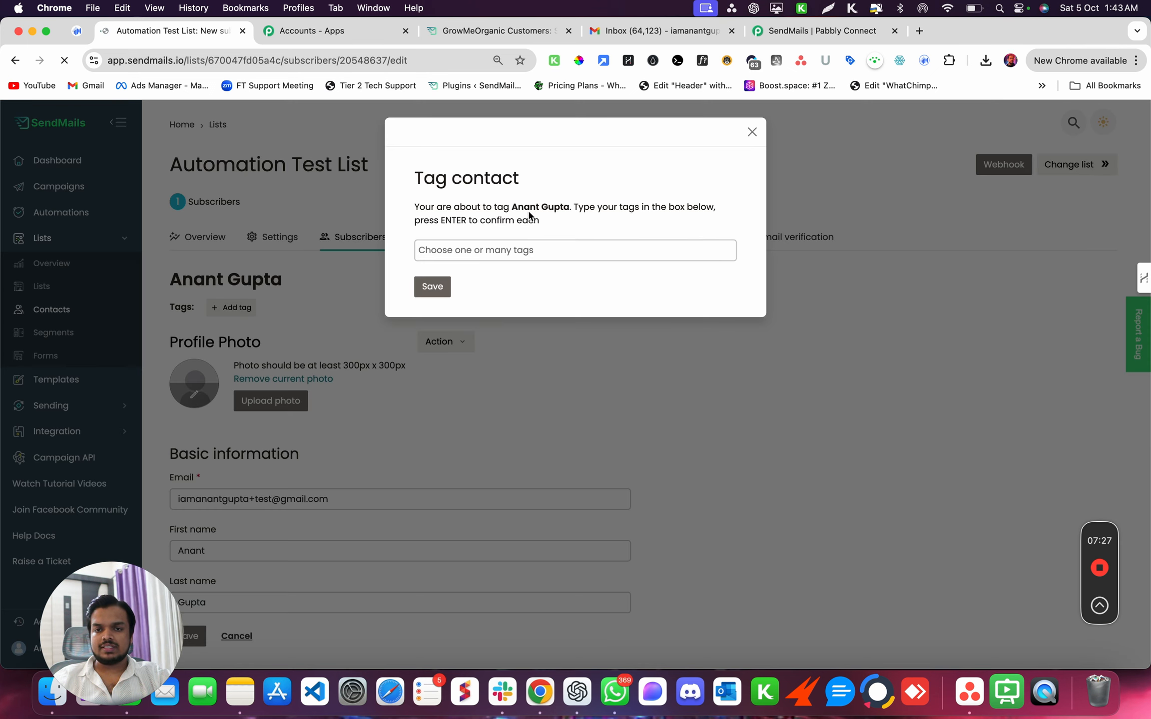
click(539, 233)
text(Lead)
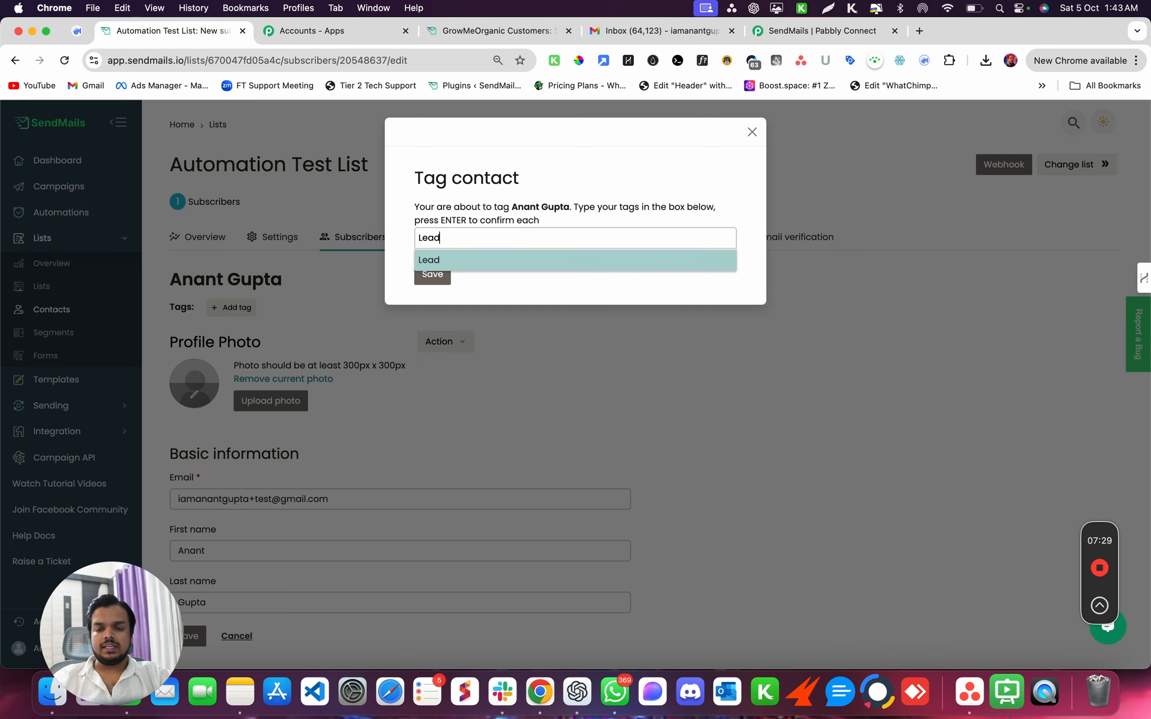
key(Return)
click(435, 275)
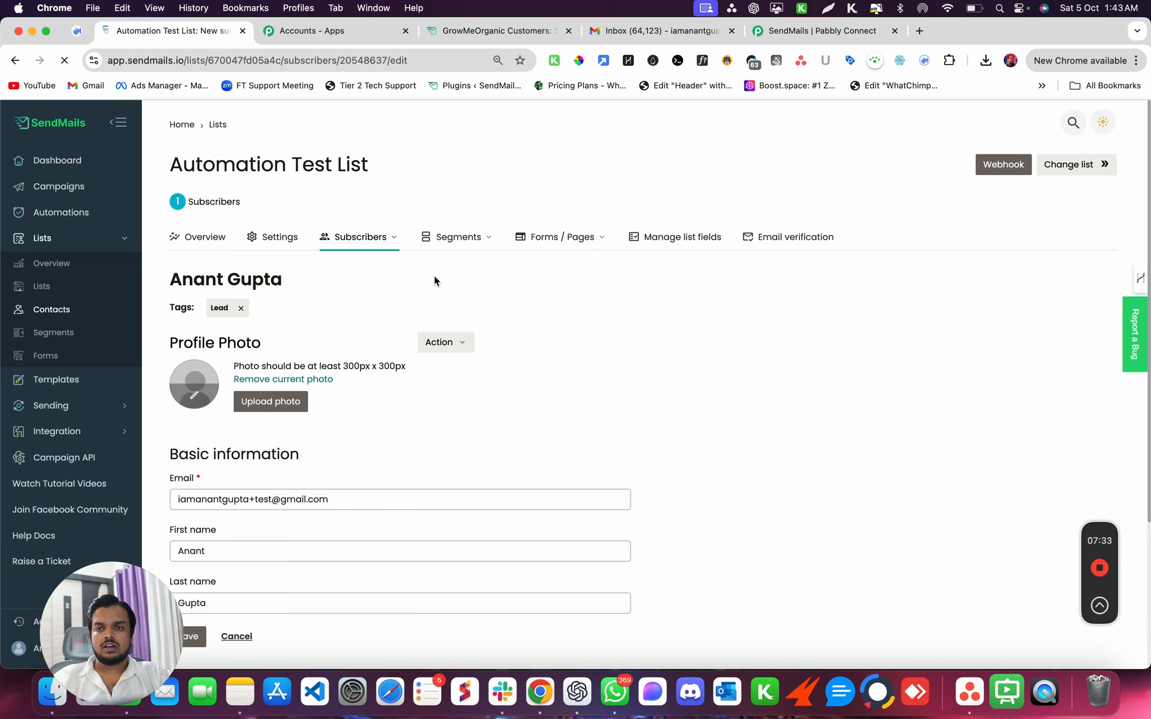
click(84, 218)
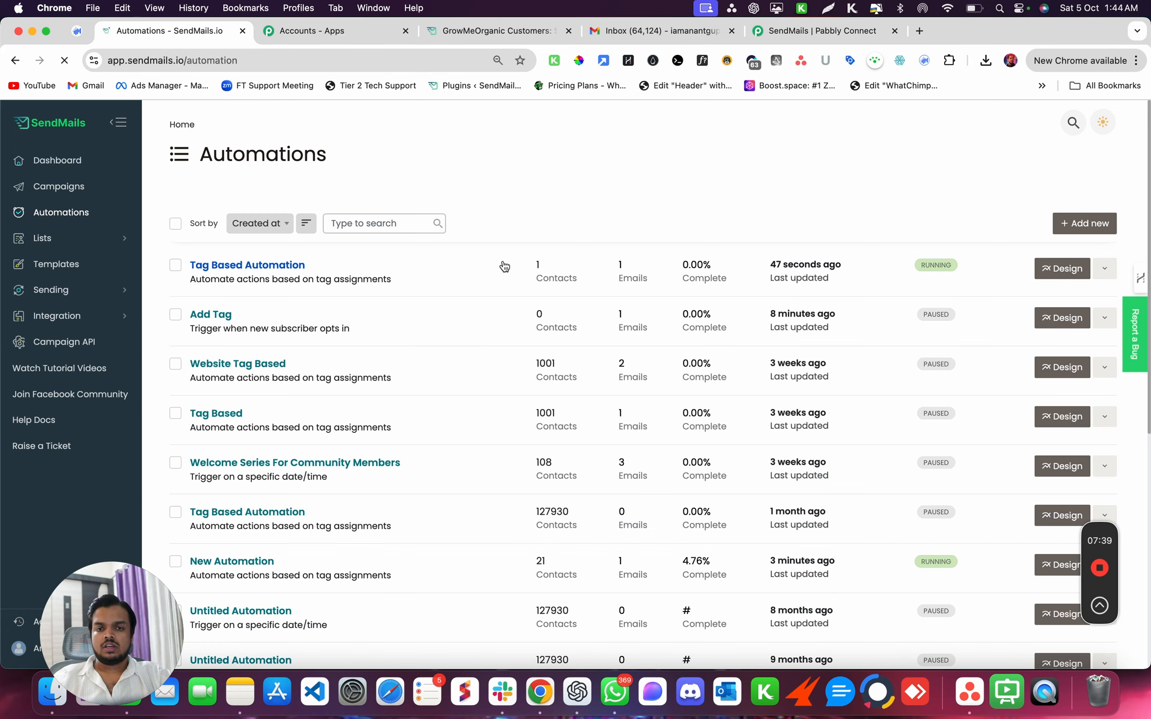
- Open the Tag Based Automation's insight and its single-contact overview
drag(535, 279, 594, 284)
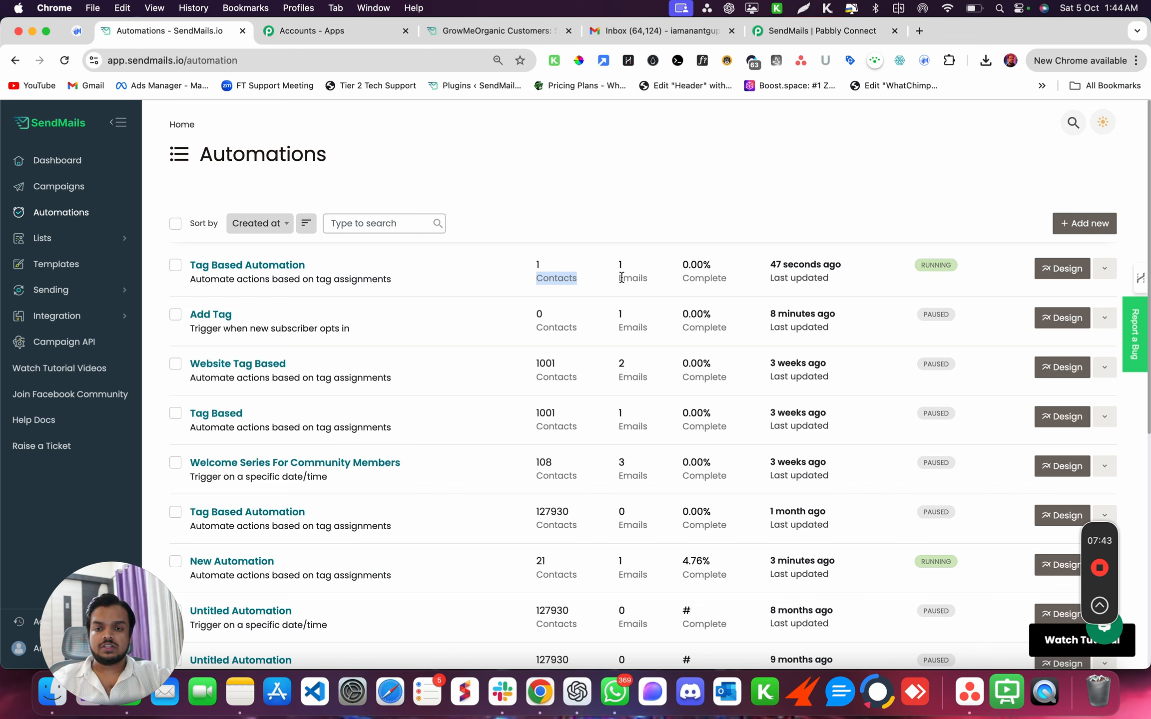
click(277, 265)
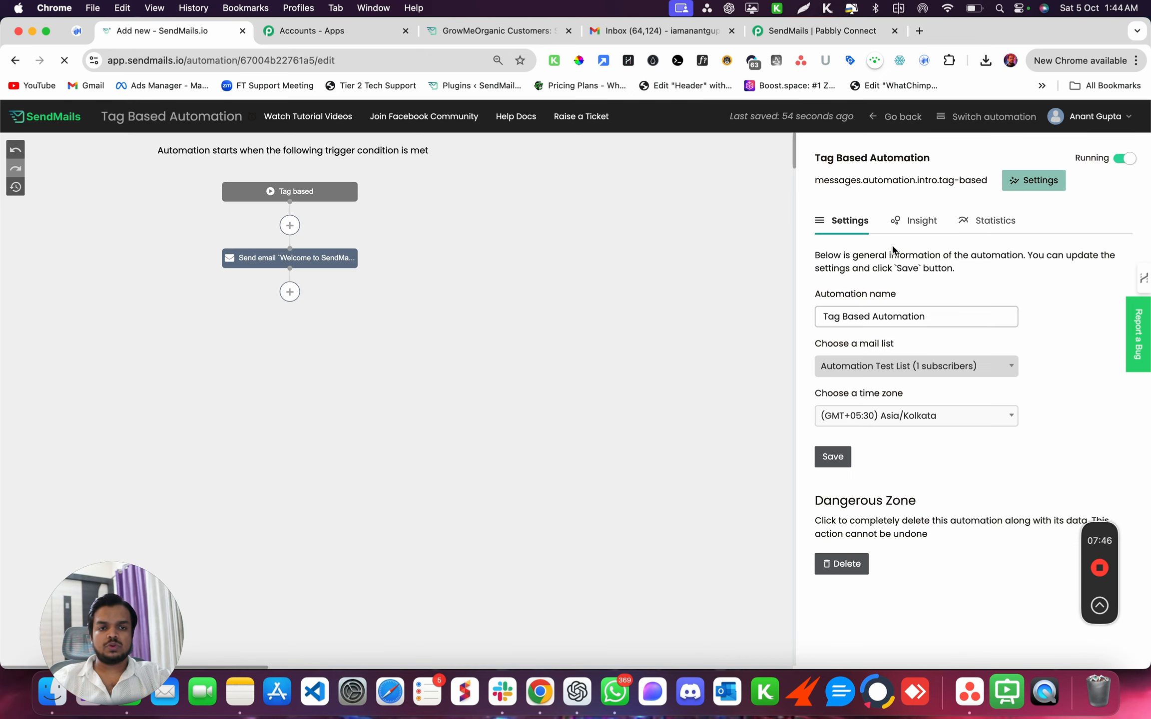
click(914, 222)
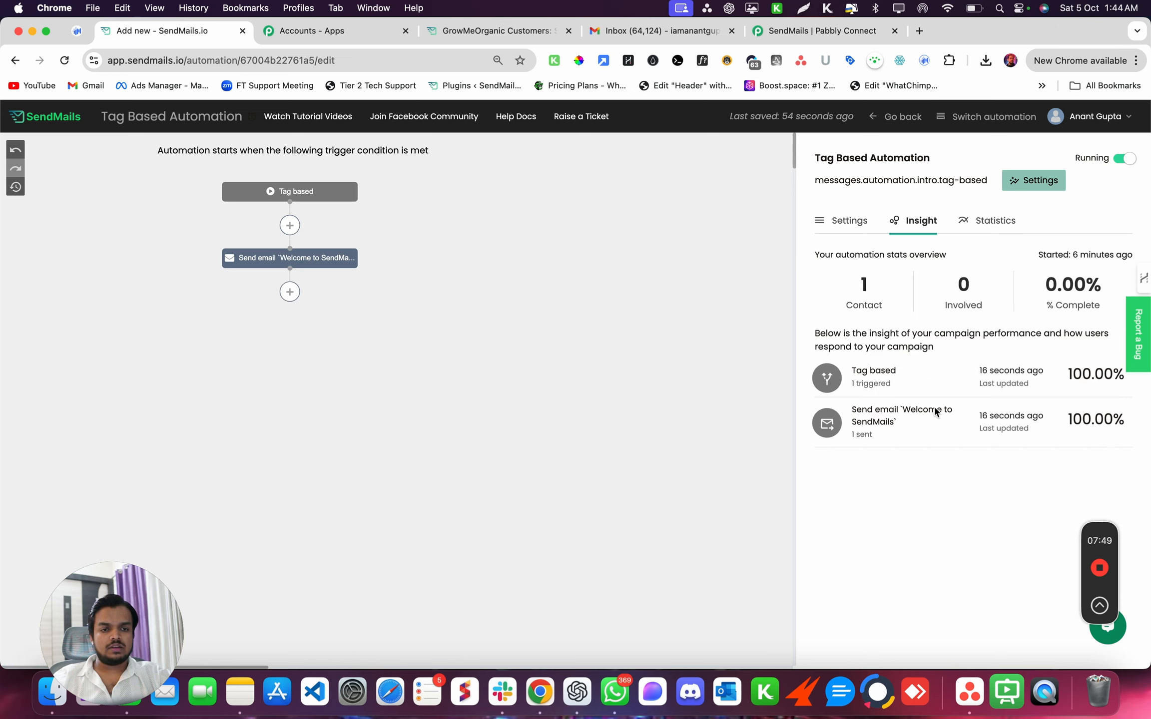
click(863, 298)
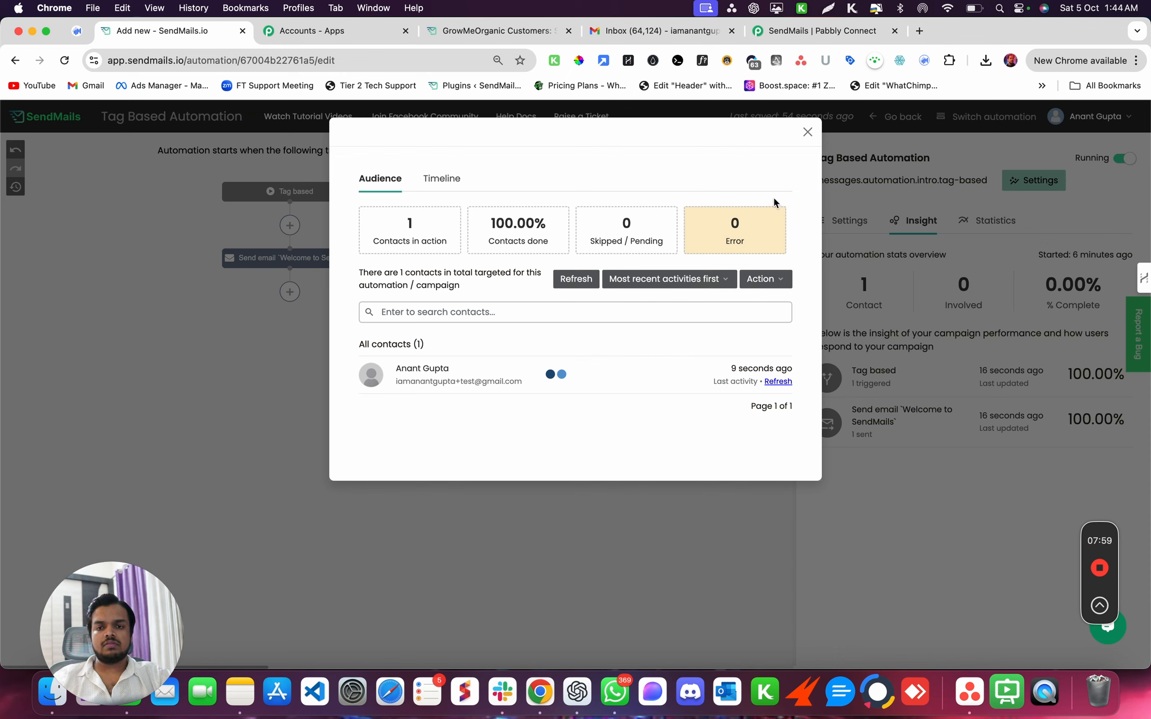
- Review the automation's activity timeline, then close the overviews
click(449, 184)
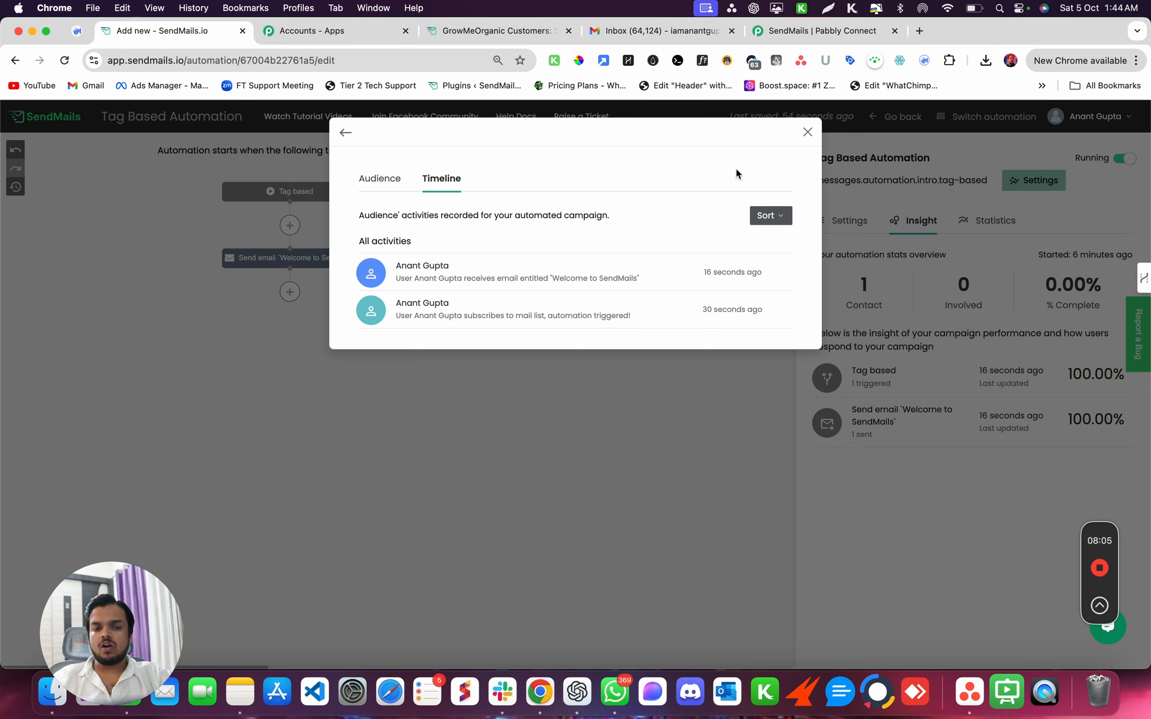
click(771, 227)
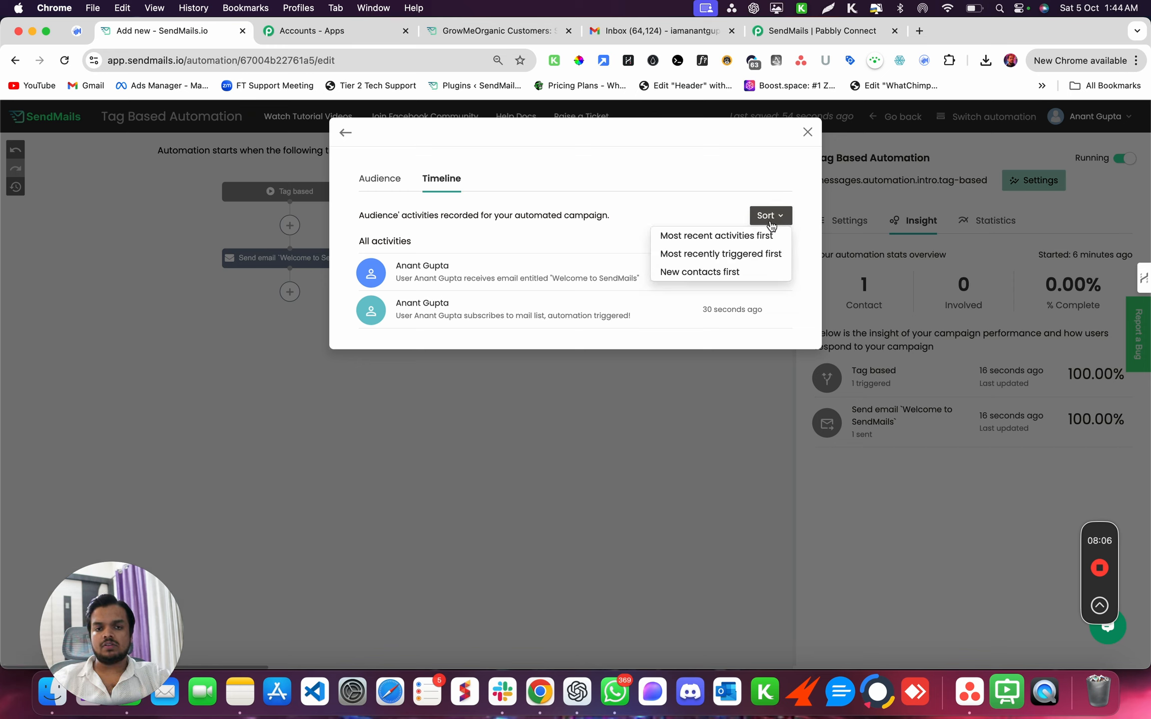
click(717, 173)
click(807, 131)
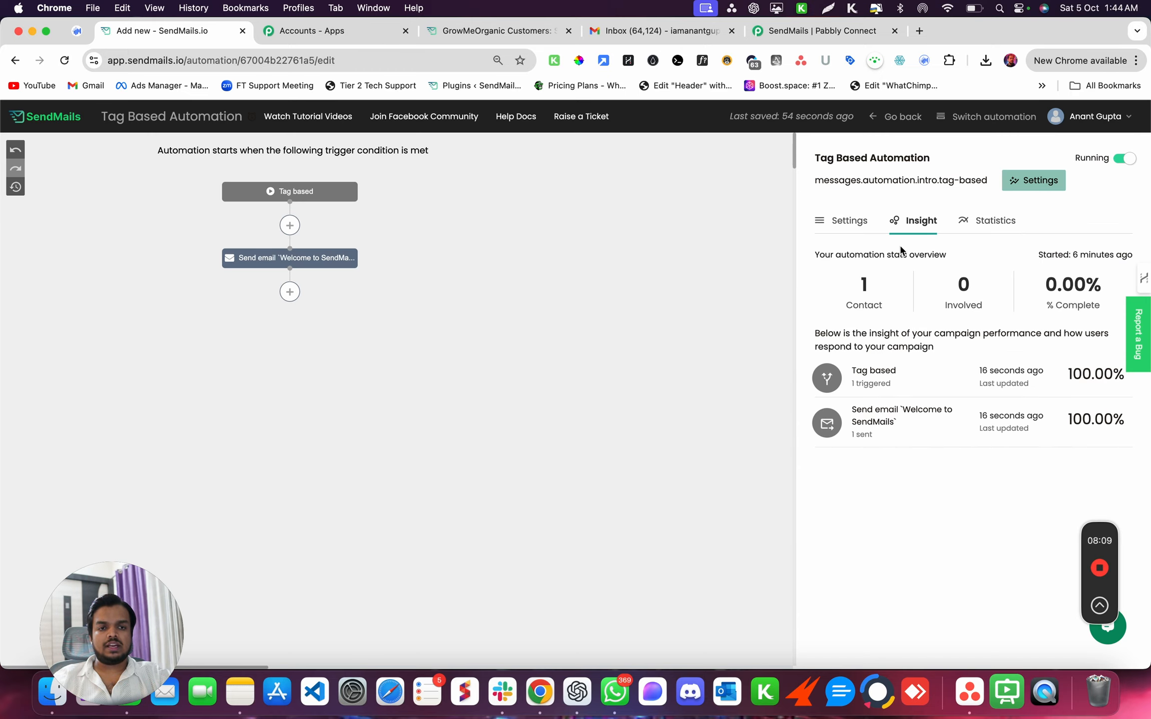
click(979, 224)
click(808, 131)
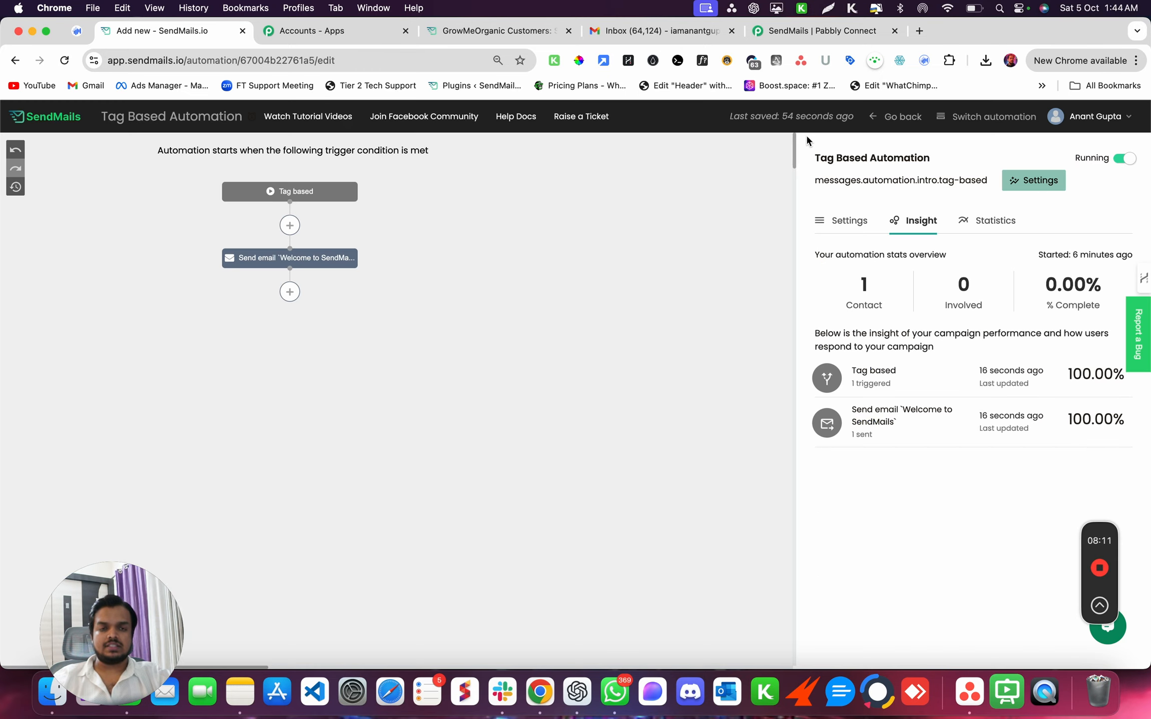
click(635, 34)
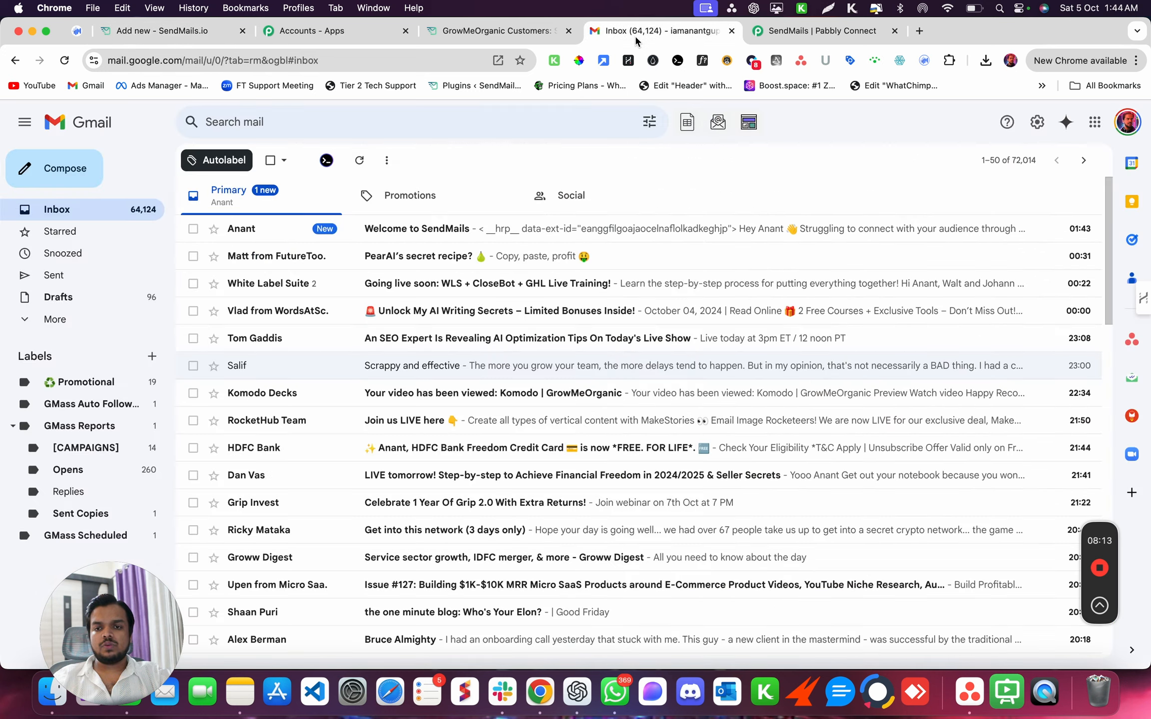
- Read through the Welcome to SendMails email in Gmail
click(517, 228)
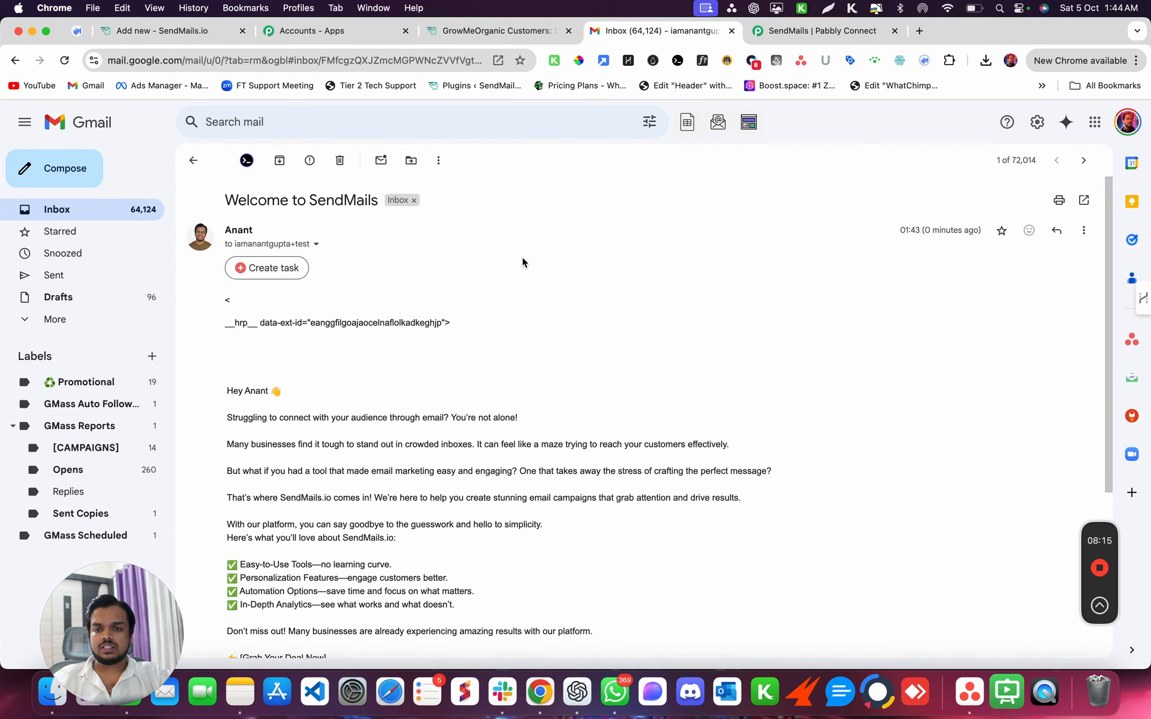
scroll(524, 425, down, 5)
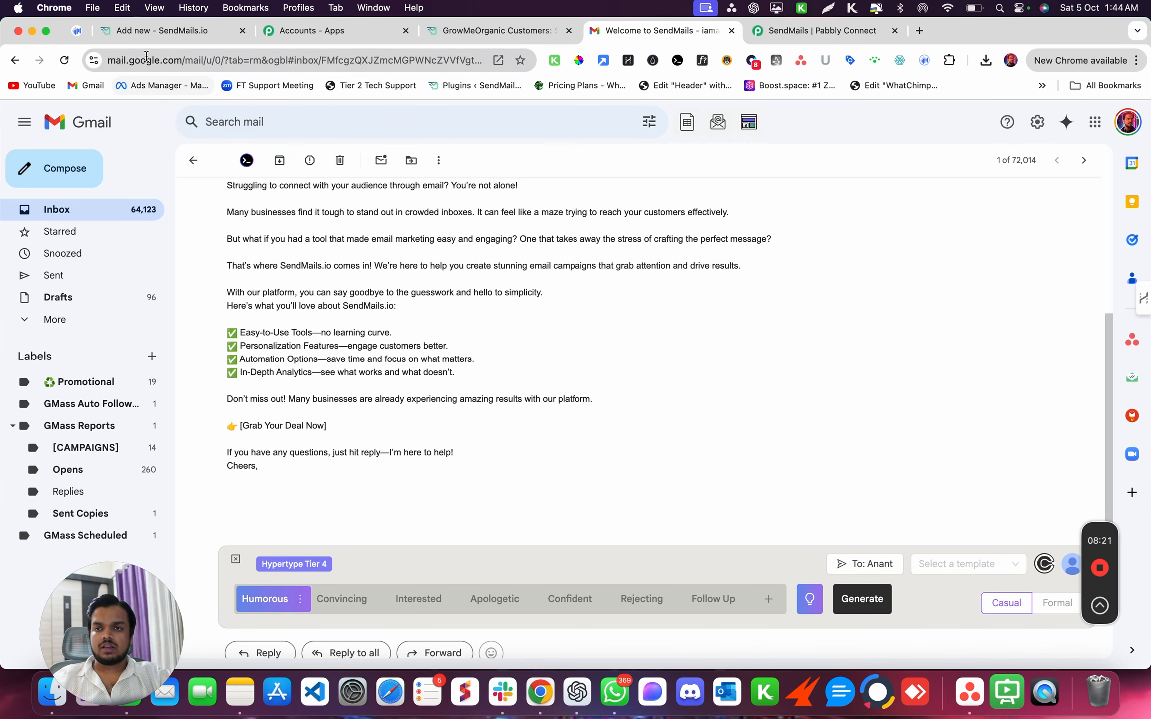
click(173, 37)
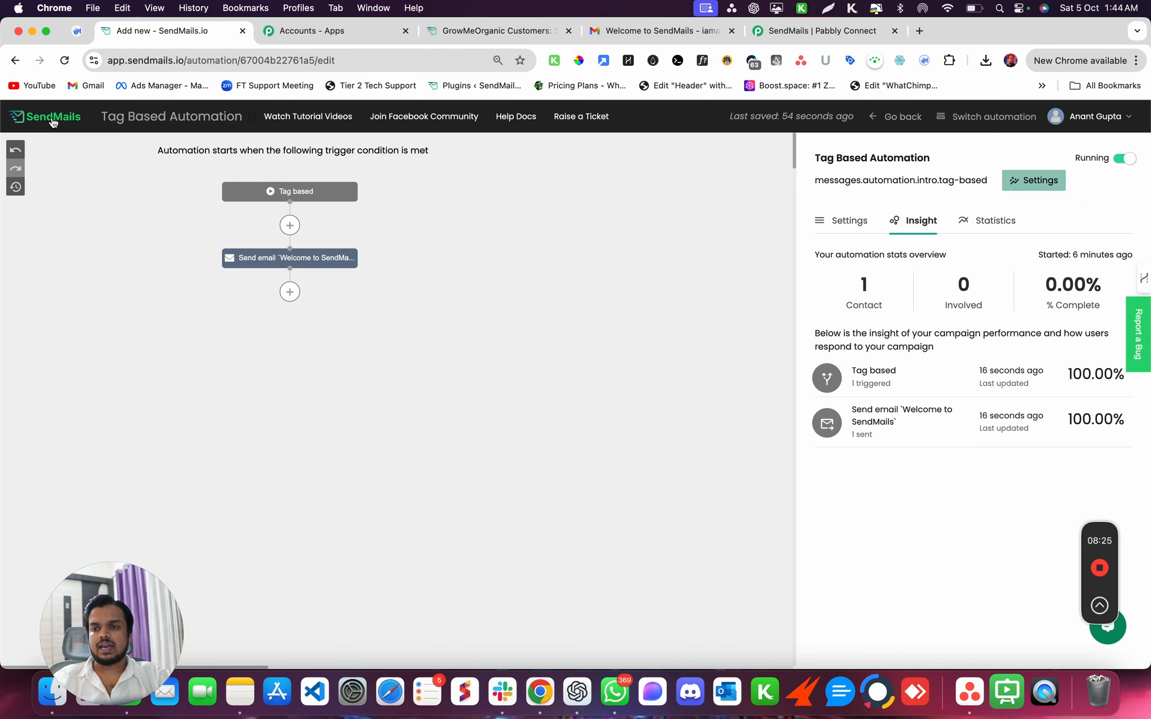
- Return to the Automations list, briefly reopen Tag Based Automation, then open the My lists overview
click(15, 60)
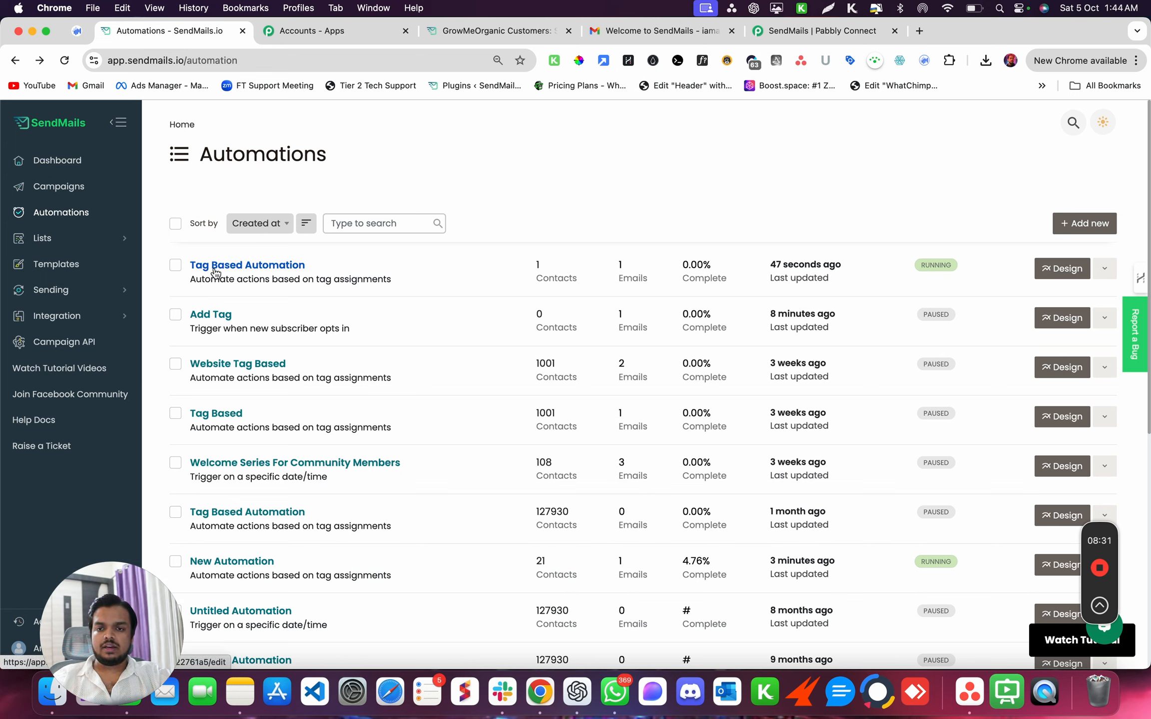
click(216, 267)
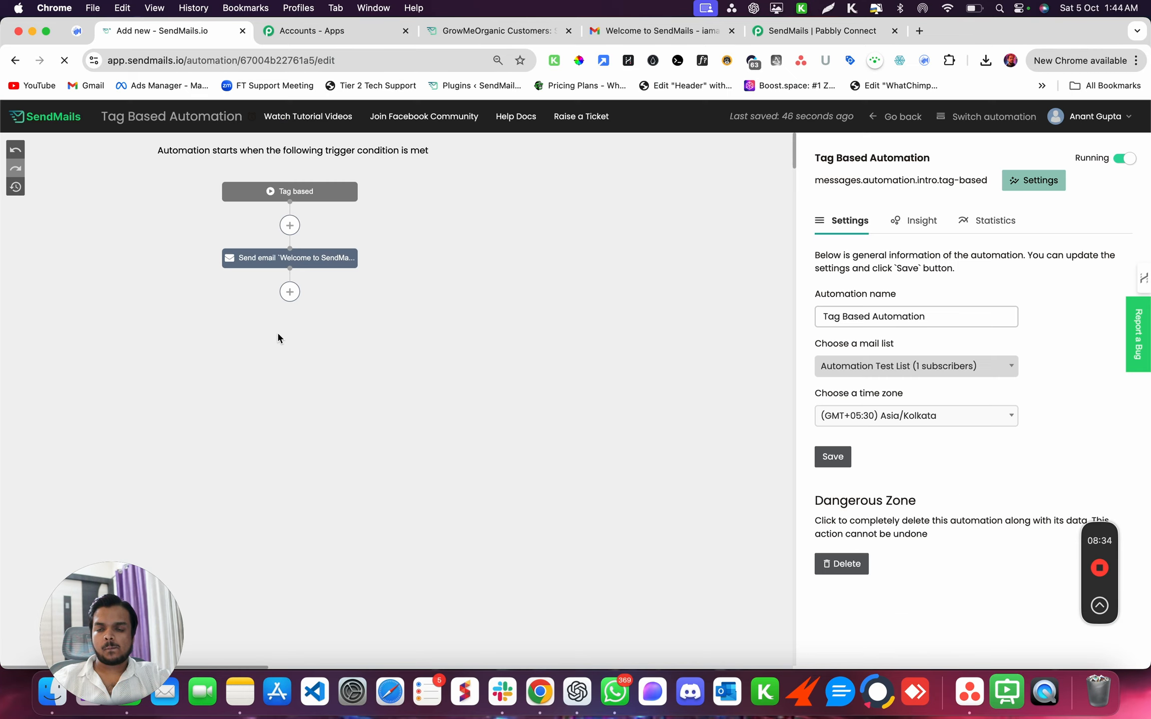
click(15, 60)
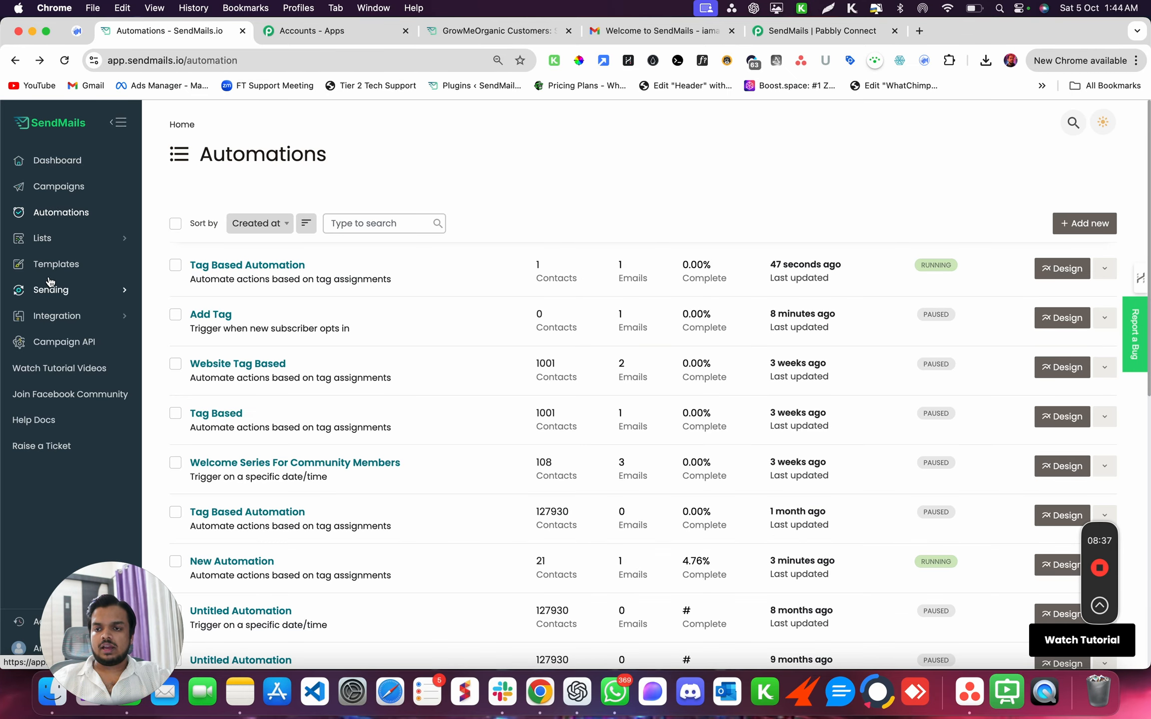
click(61, 245)
click(44, 285)
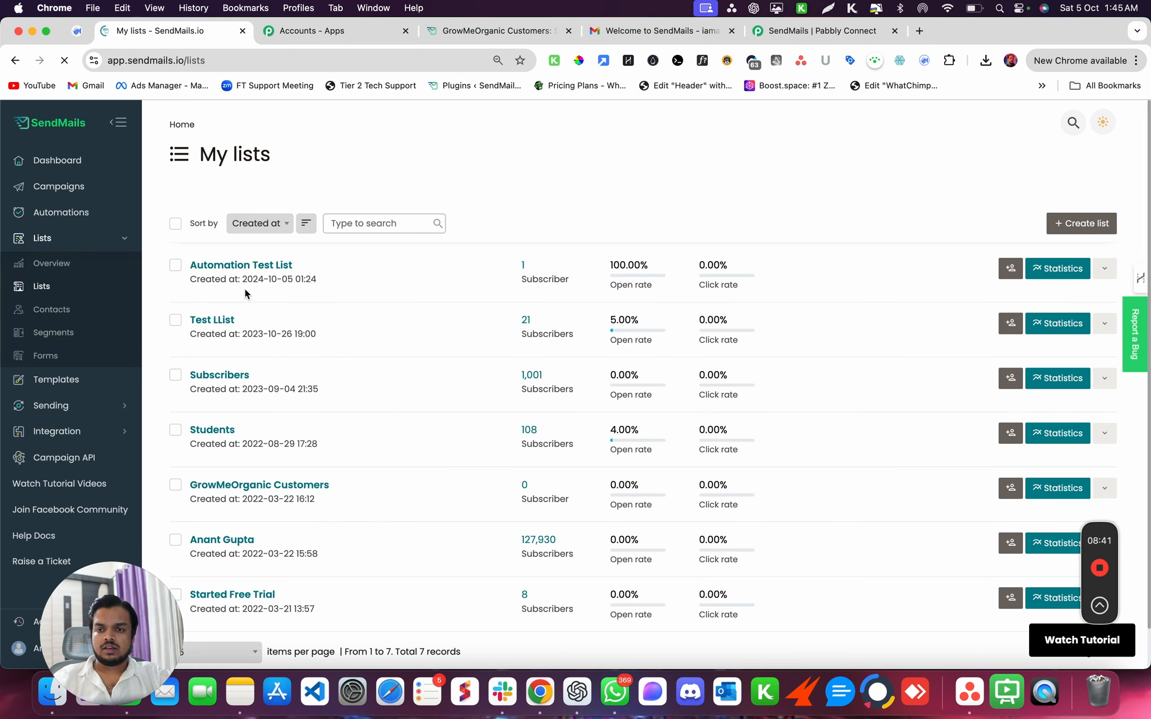
- Remove the Lead tag from the Automation Test List's subscriber
click(522, 266)
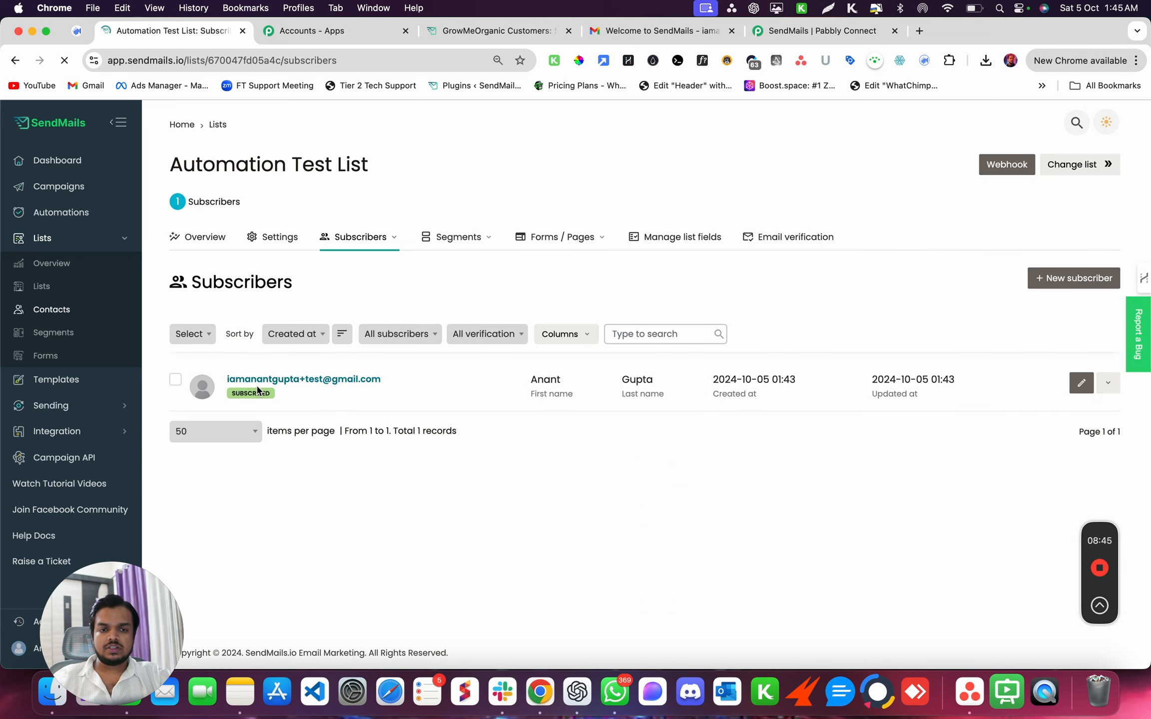
click(258, 380)
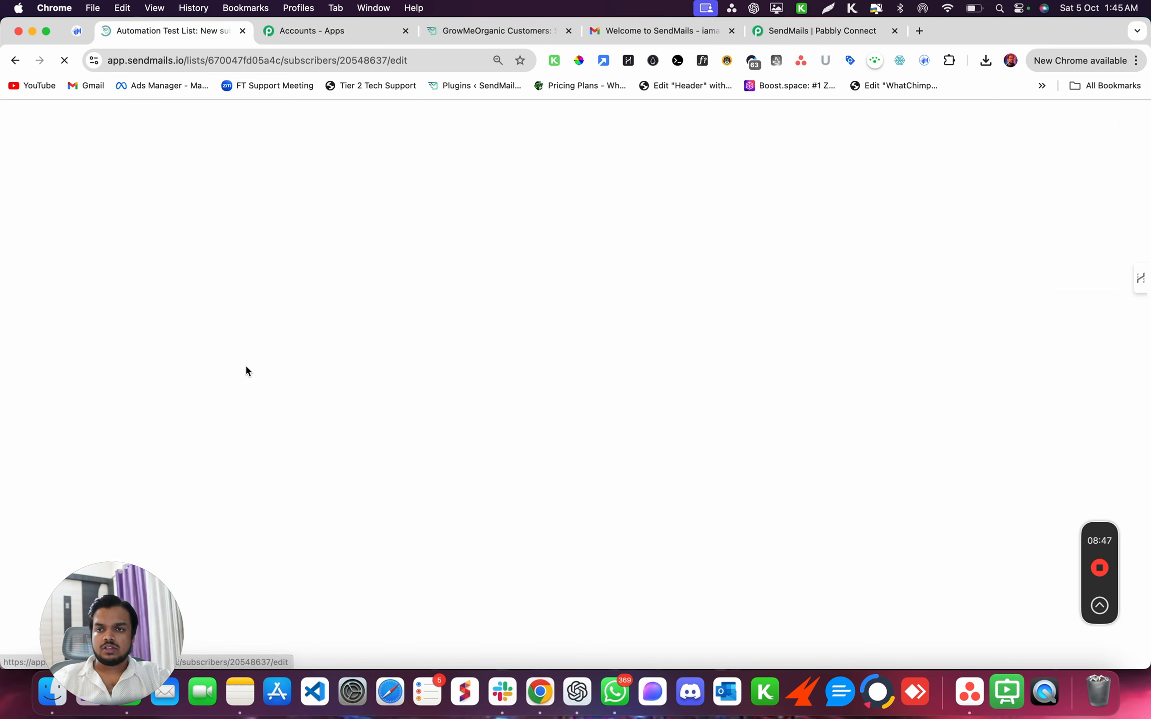
click(241, 307)
click(16, 61)
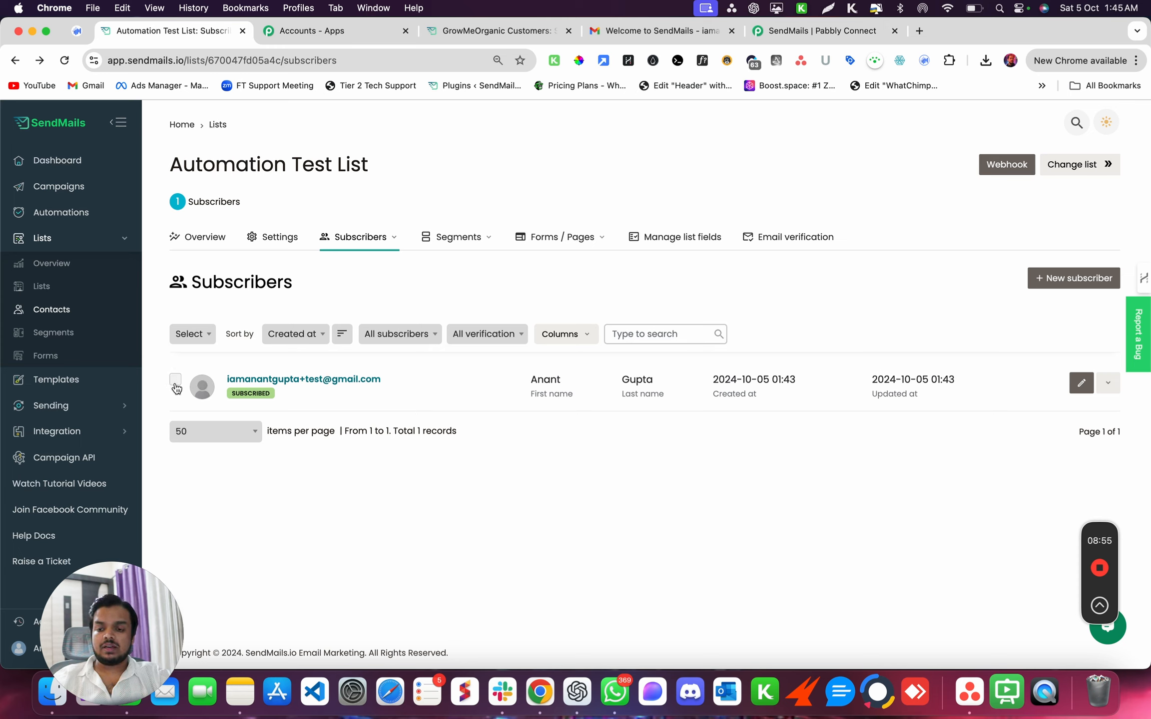
- Select the subscriber row and extend the selection to all items
click(176, 385)
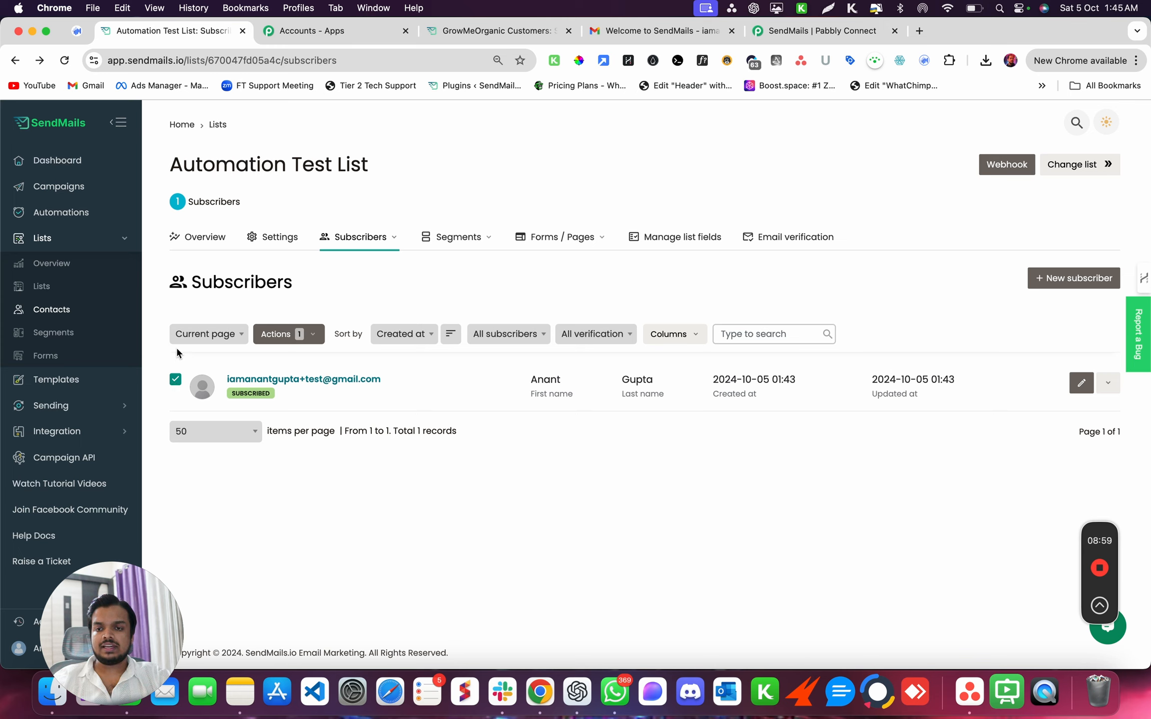
click(189, 335)
click(183, 395)
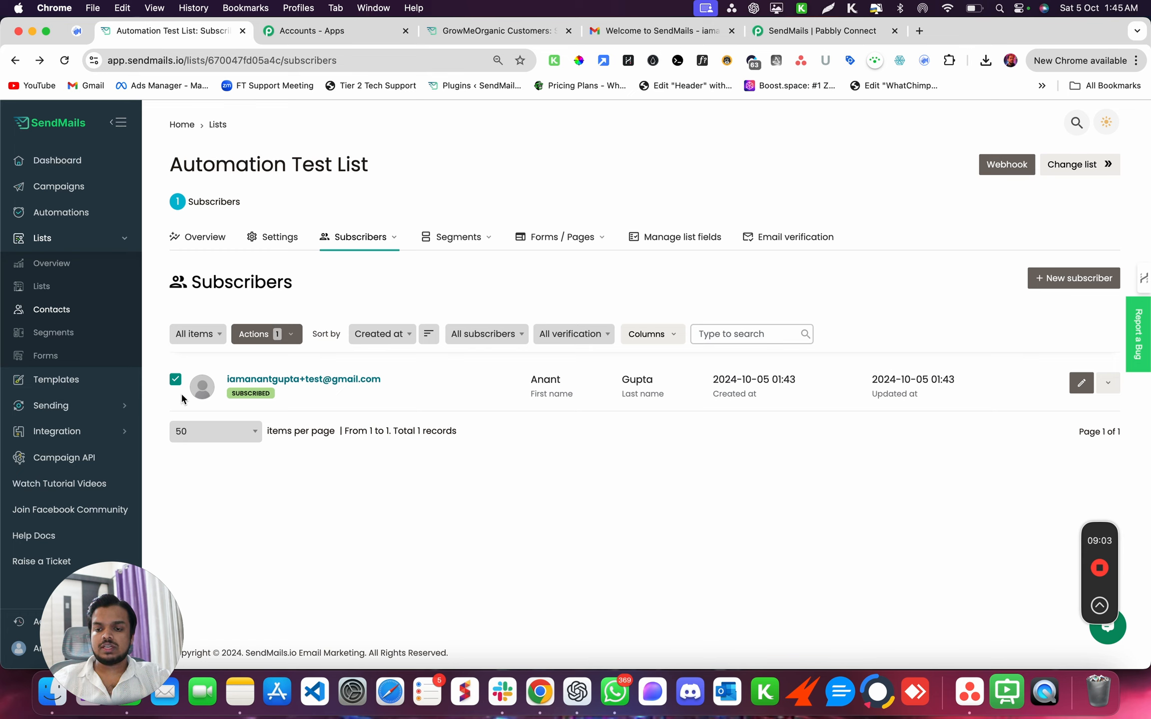
- Bulk-add the tag 'Lead' to the selected subscriber through Actions > Add tag(s)
click(289, 335)
click(275, 360)
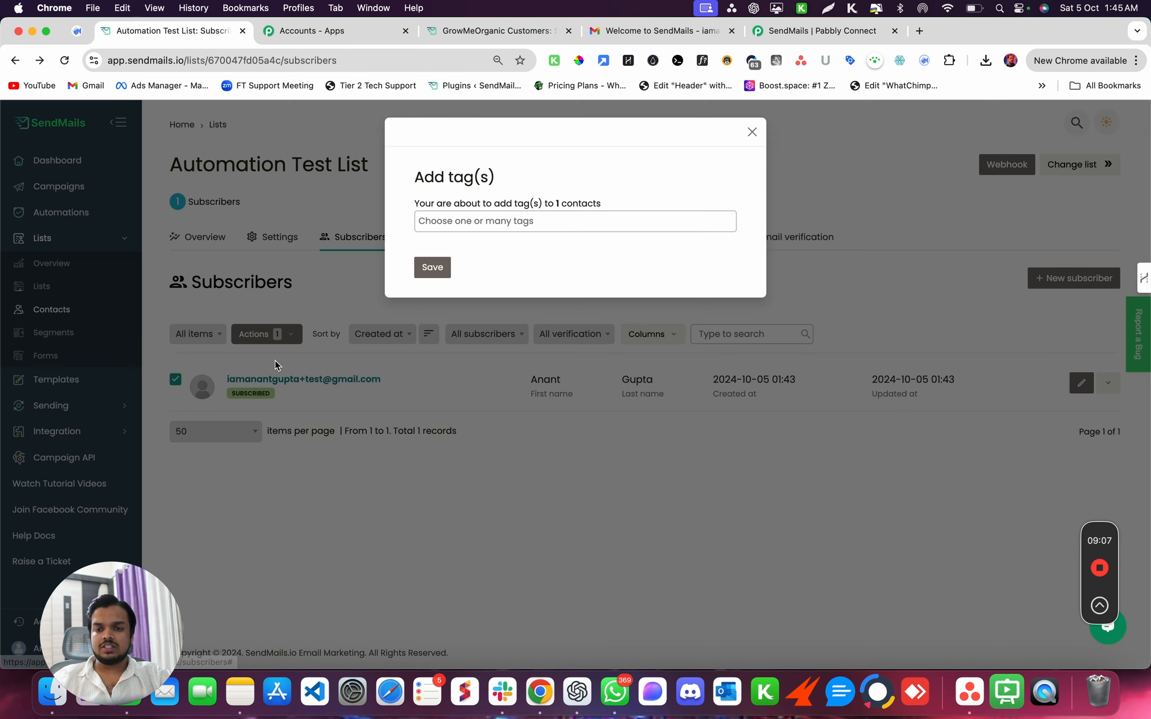
click(482, 220)
text(Lead)
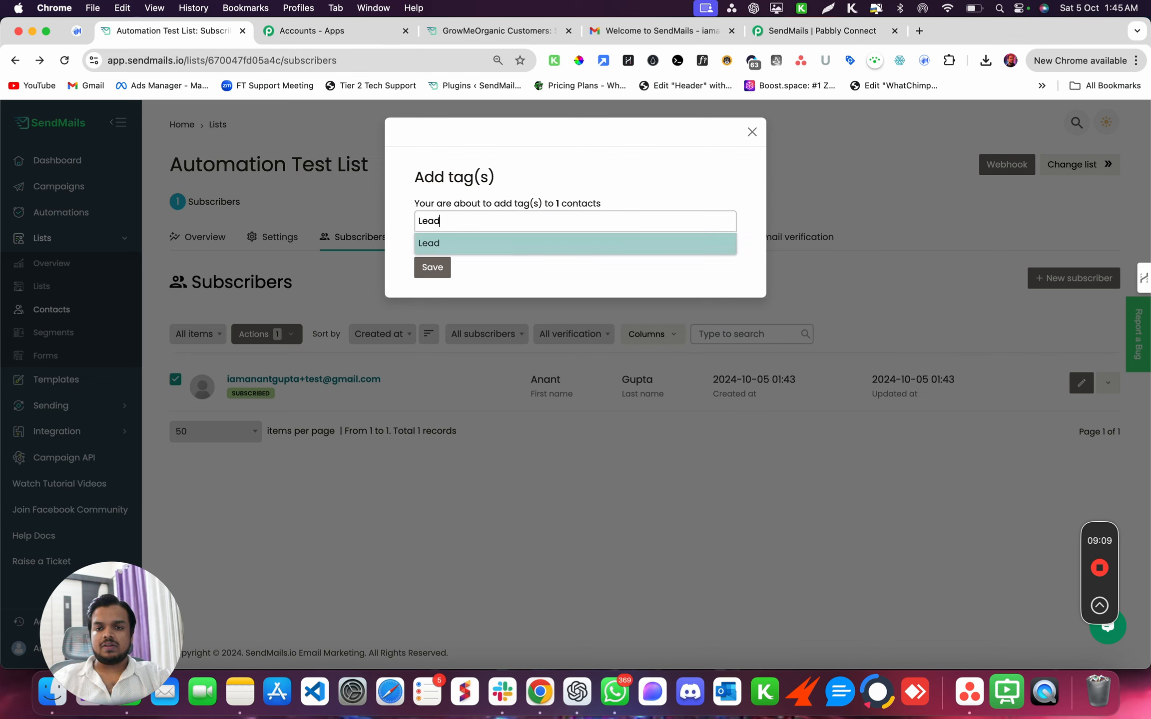
key(Return)
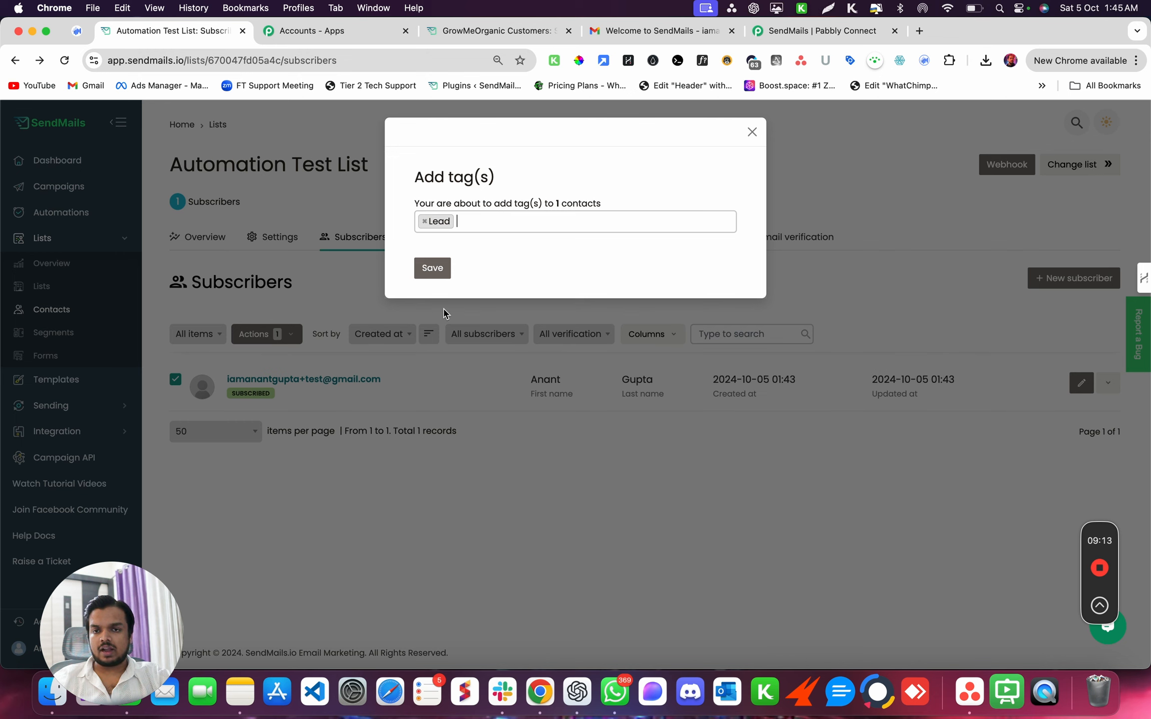
click(432, 267)
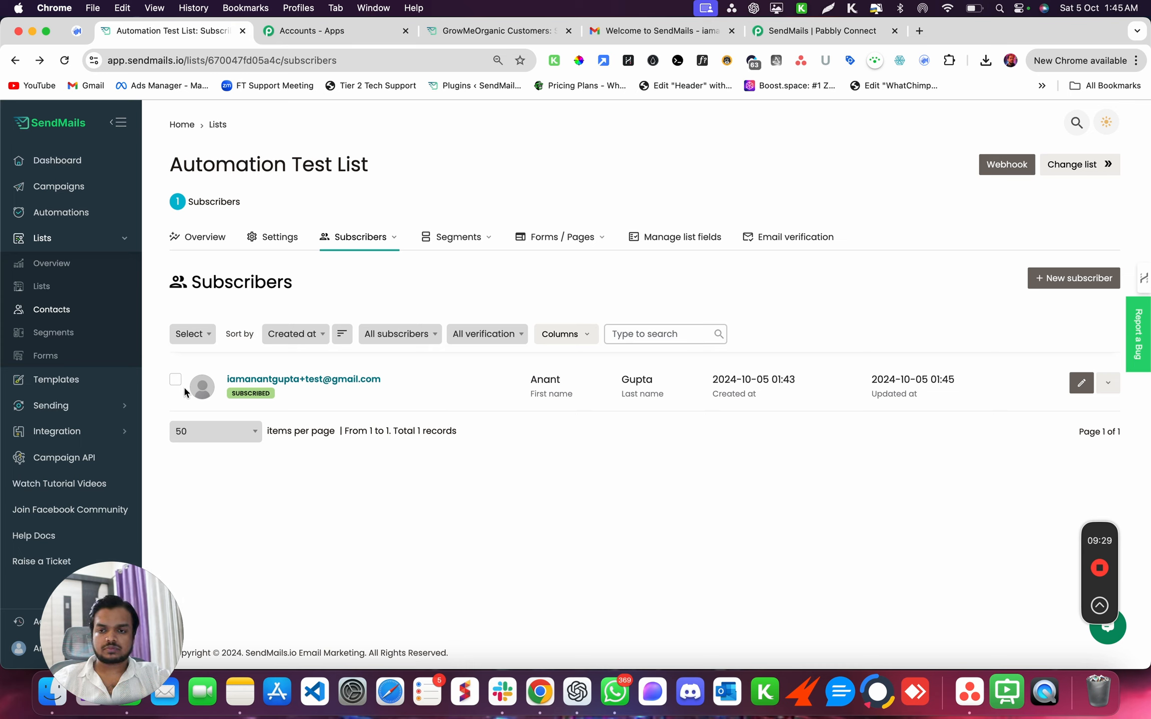
- Delete the test subscriber from the Automation Test List through its row menu
click(1102, 393)
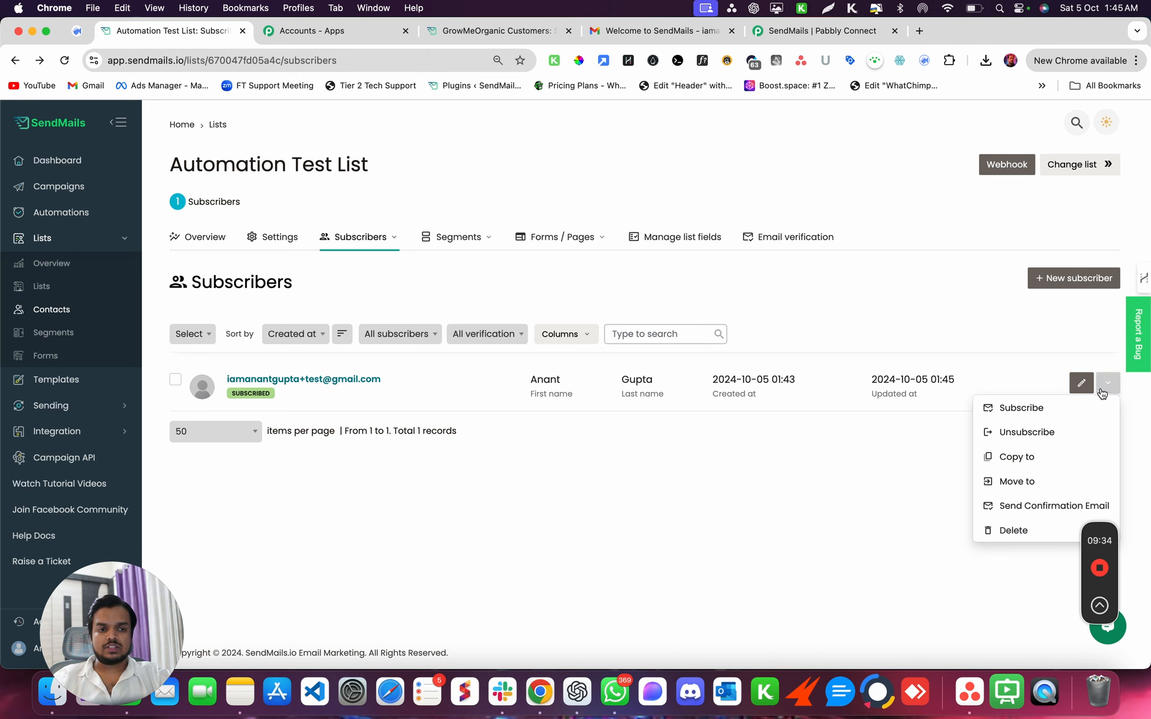
click(1004, 530)
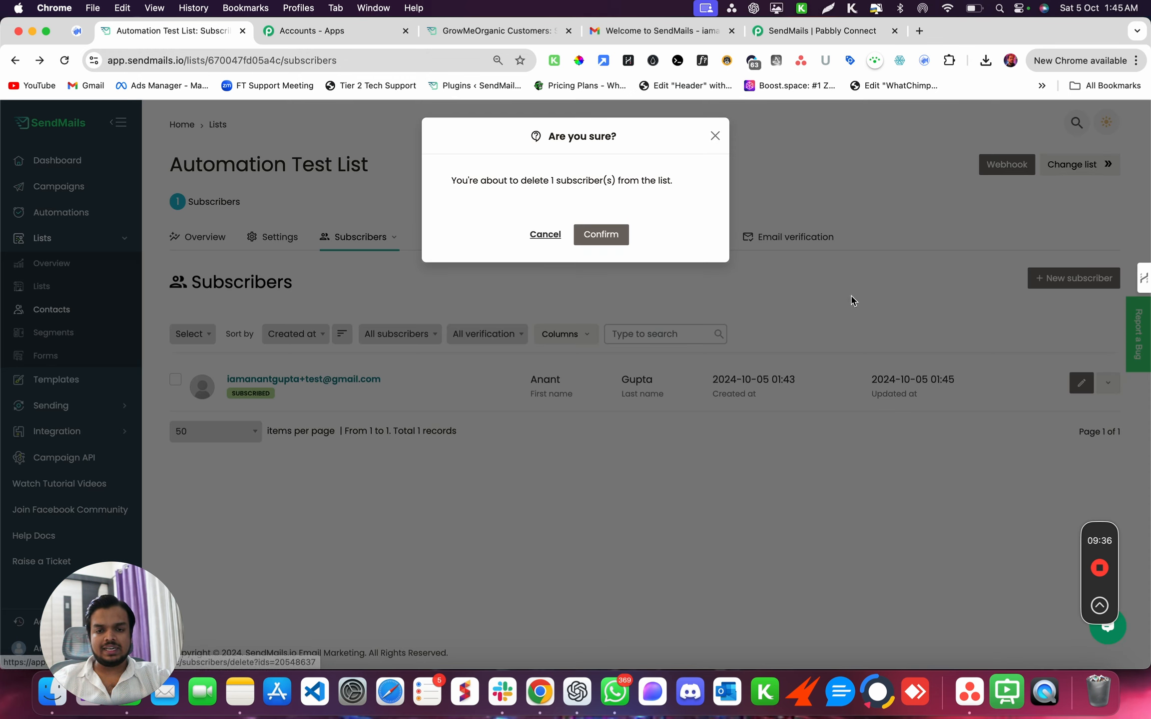
click(597, 233)
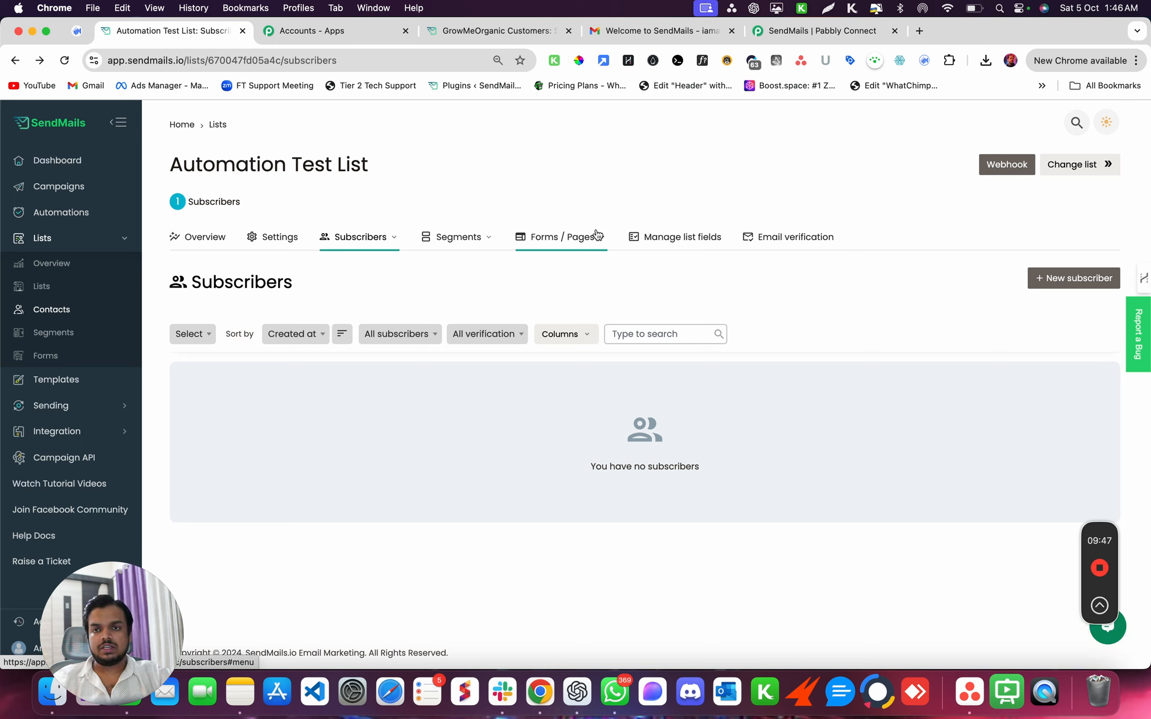
click(1055, 283)
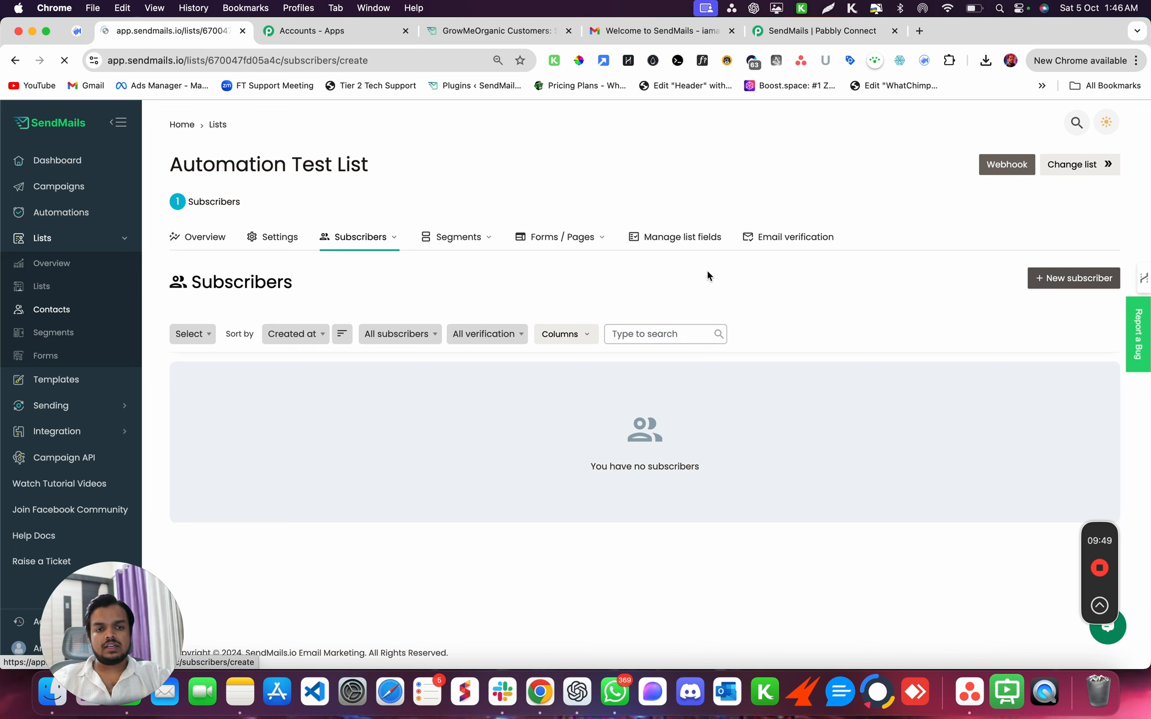
- Add a new subscriber from a saved address, inserting '+sendmails' into its email, and save
click(313, 338)
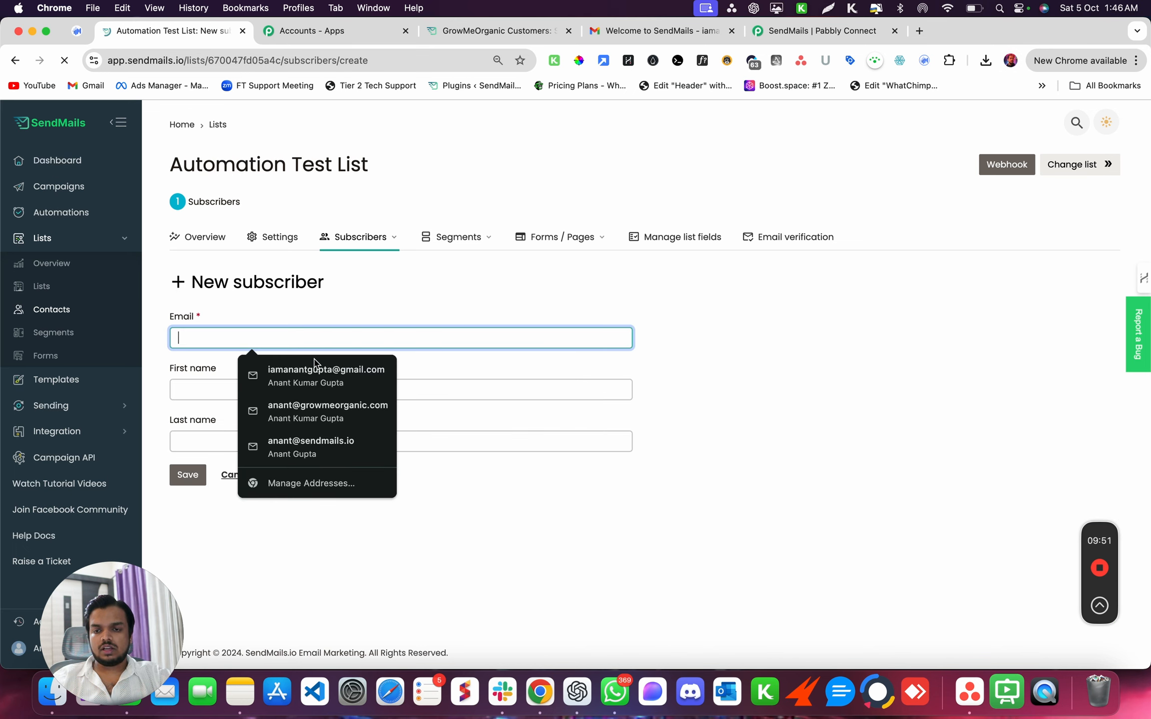
click(309, 376)
click(250, 338)
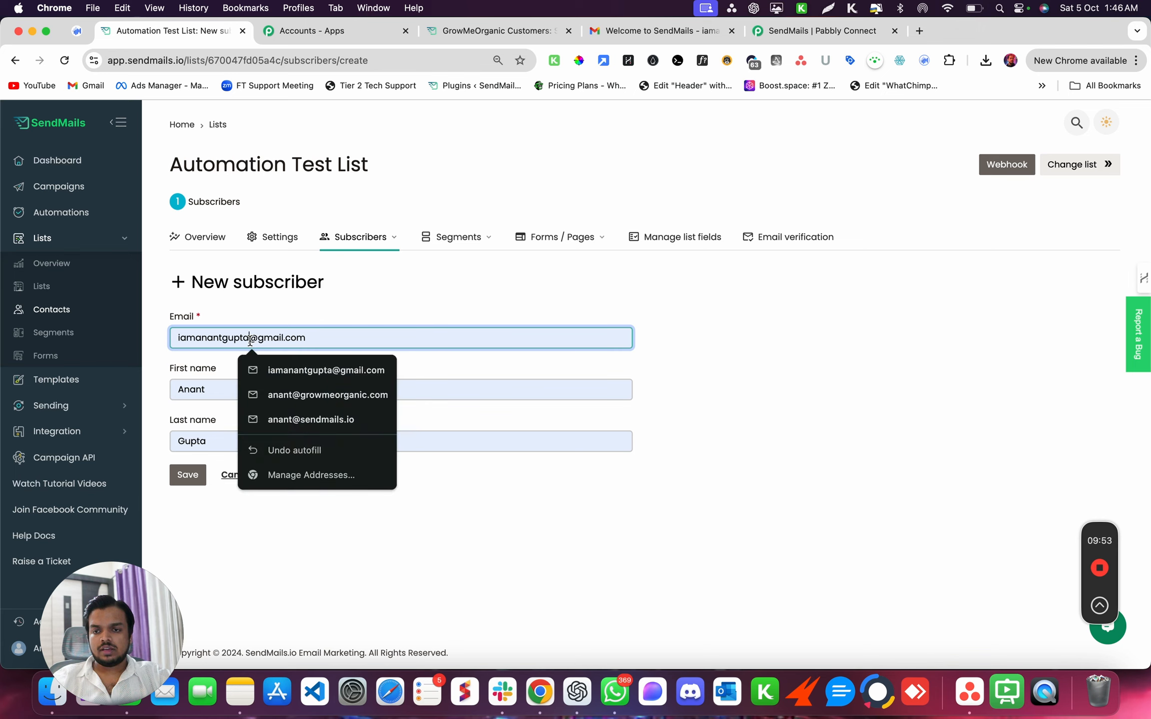
text(+sendmails)
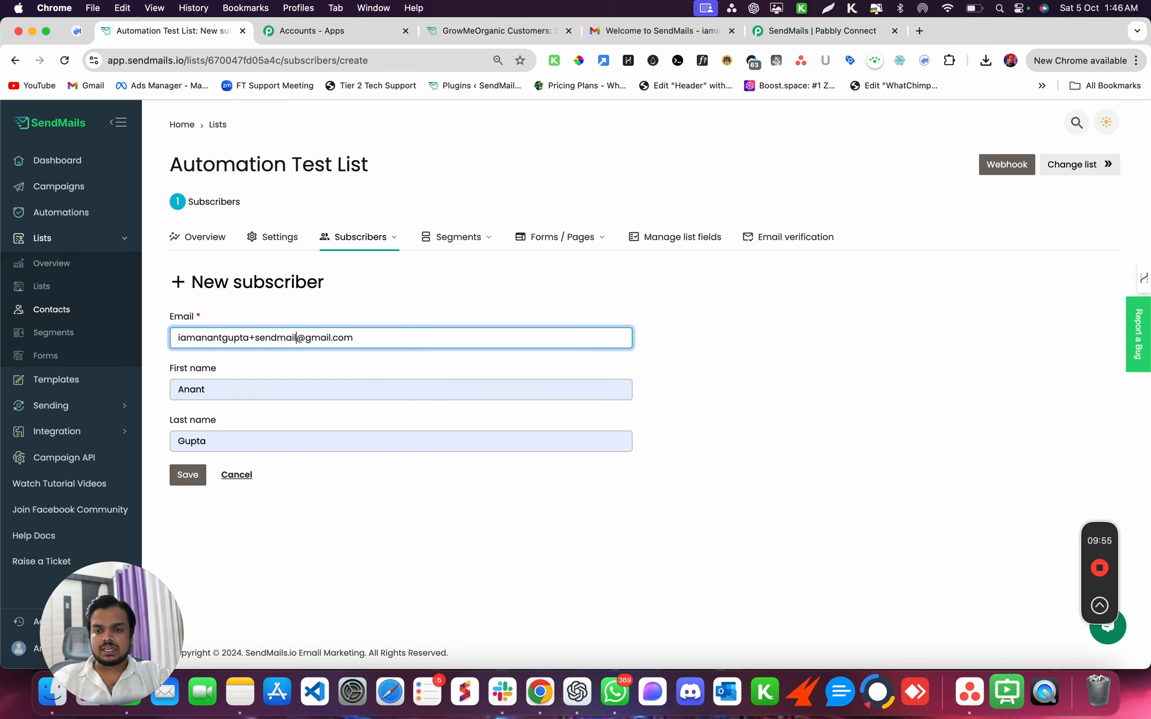
click(175, 478)
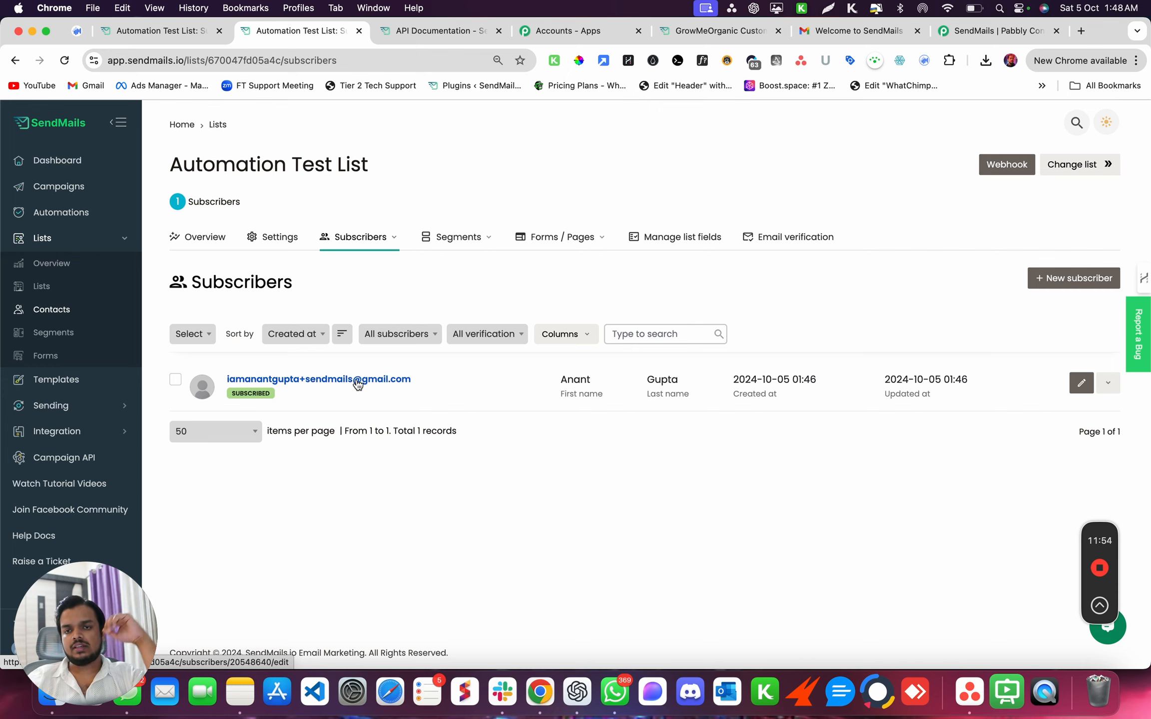
click(441, 34)
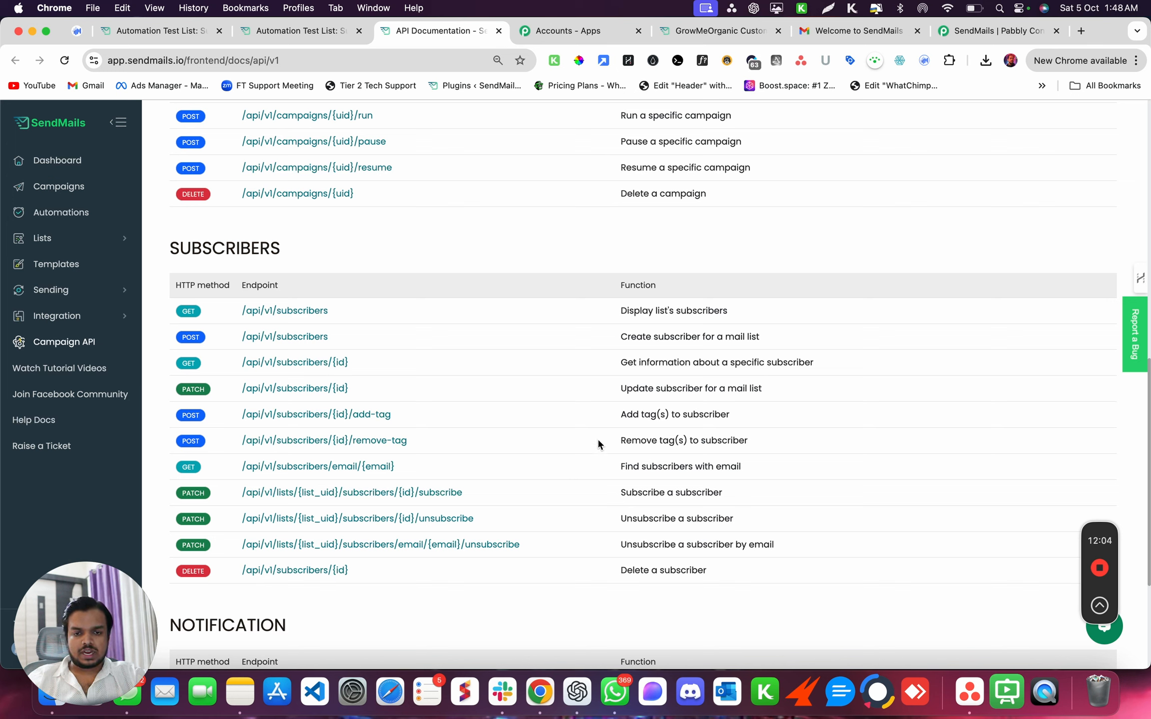
- Show the GET /api/v1/subscribers/email/{email} details and select its example request URL
click(349, 467)
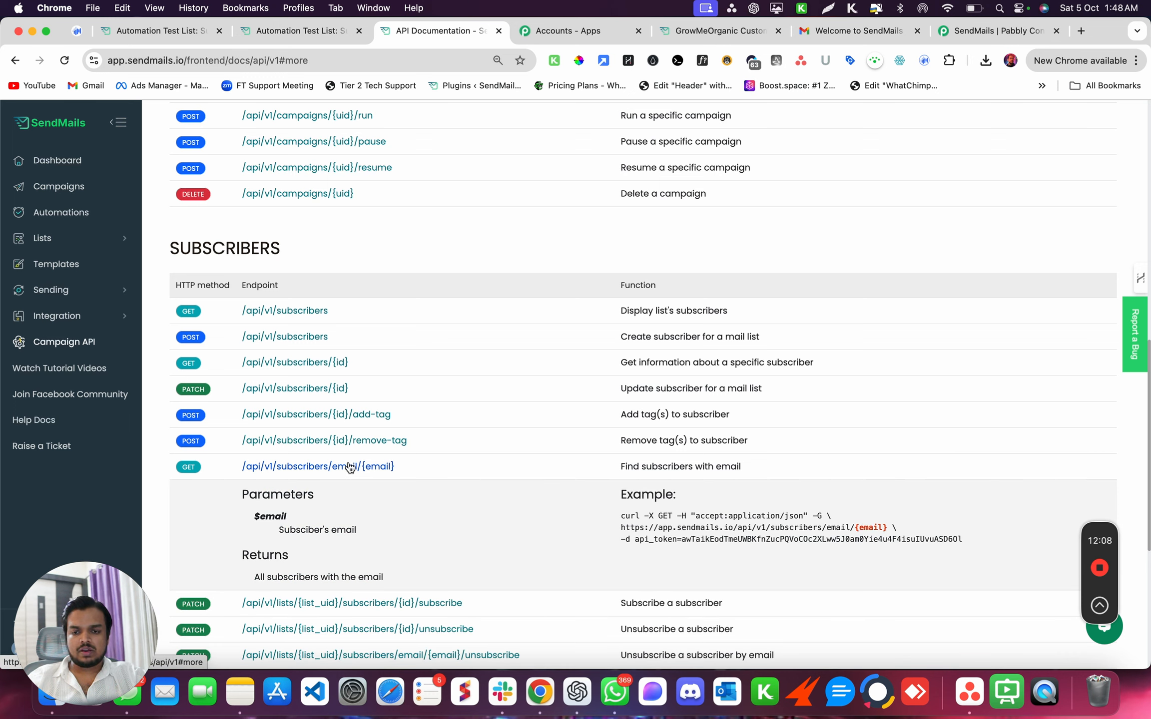
drag(415, 463, 226, 472)
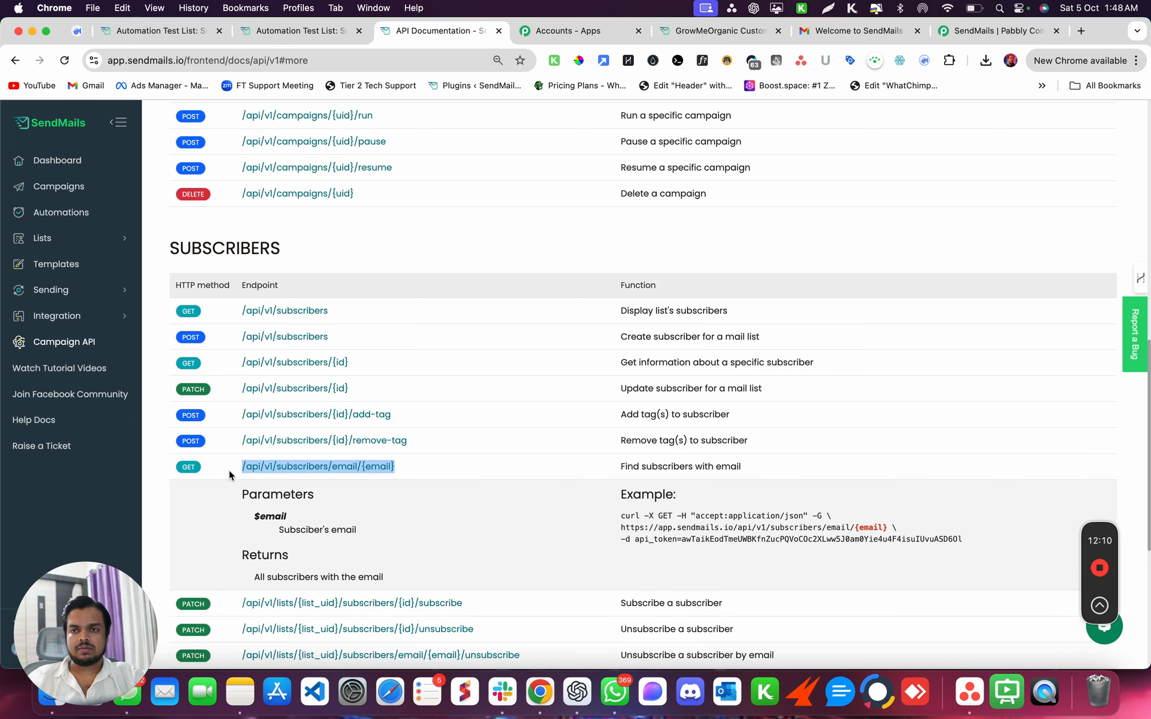
drag(621, 525, 887, 525)
key(super+c)
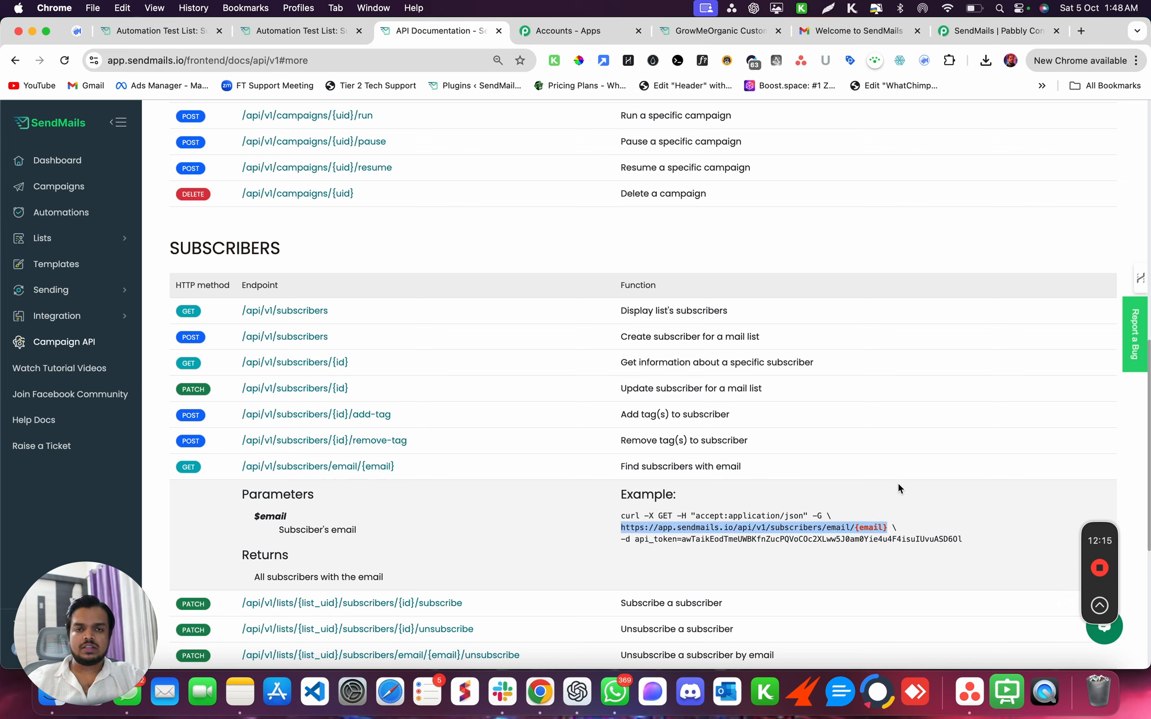
click(756, 36)
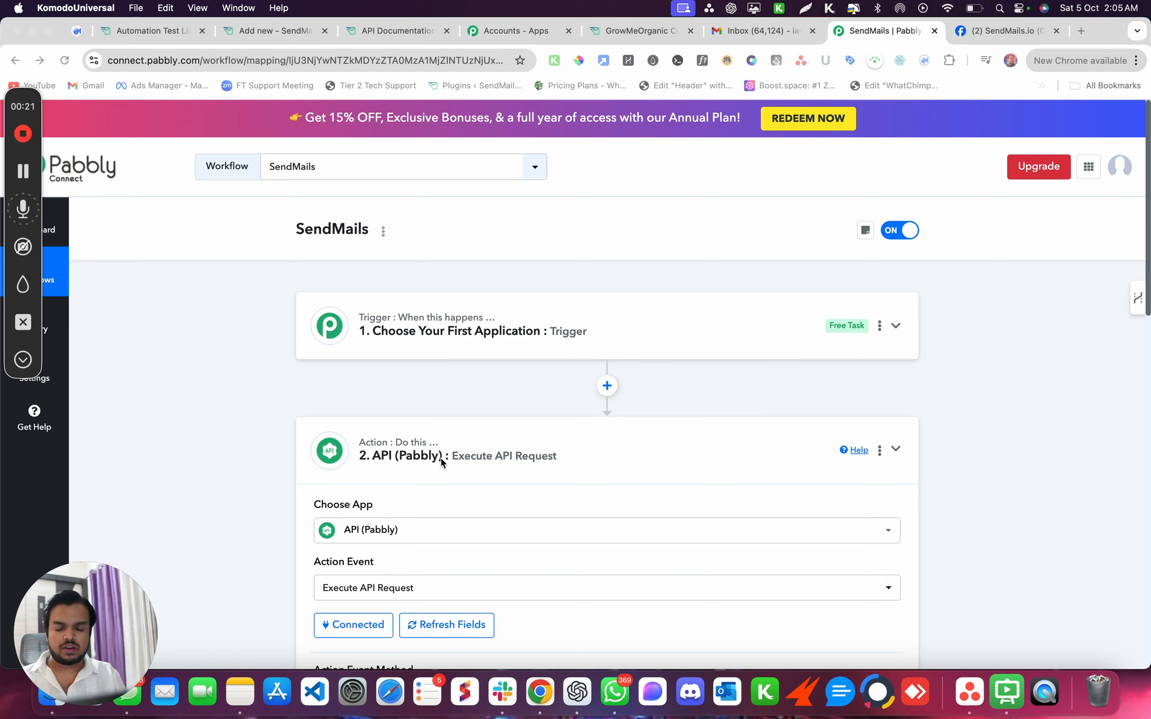
- Replace the API Endpoint URL with the find-by-email endpoint and remove the {email} placeholder
click(381, 467)
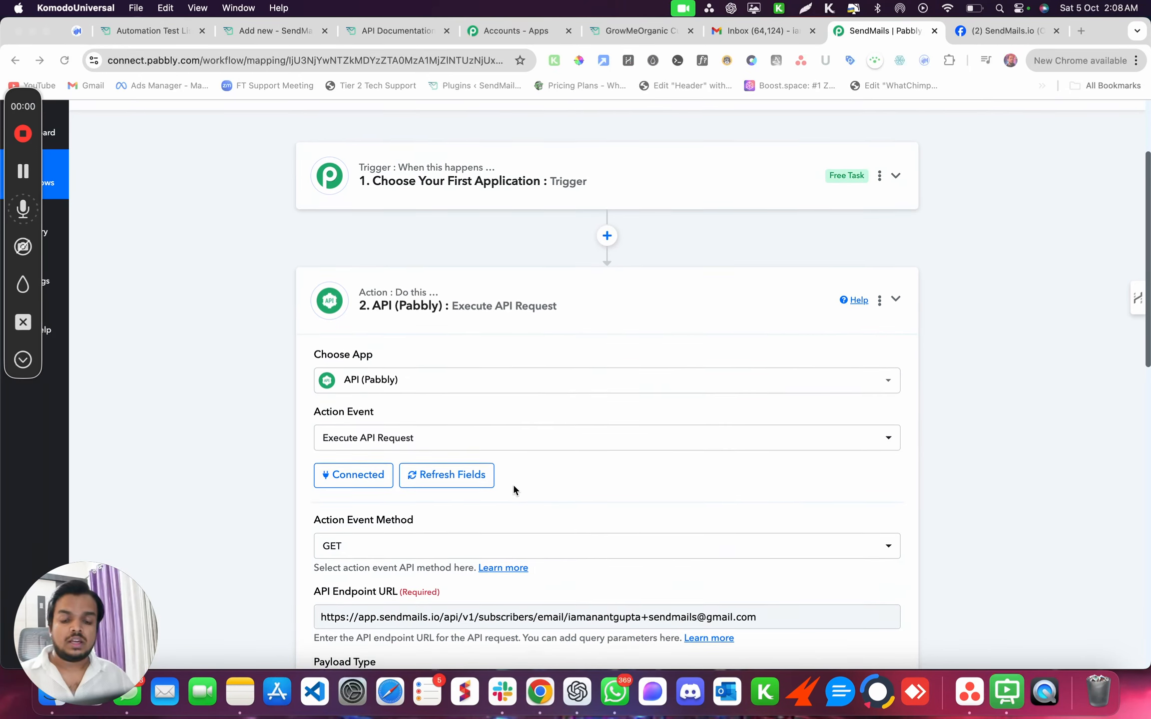
scroll(513, 483, down, 6)
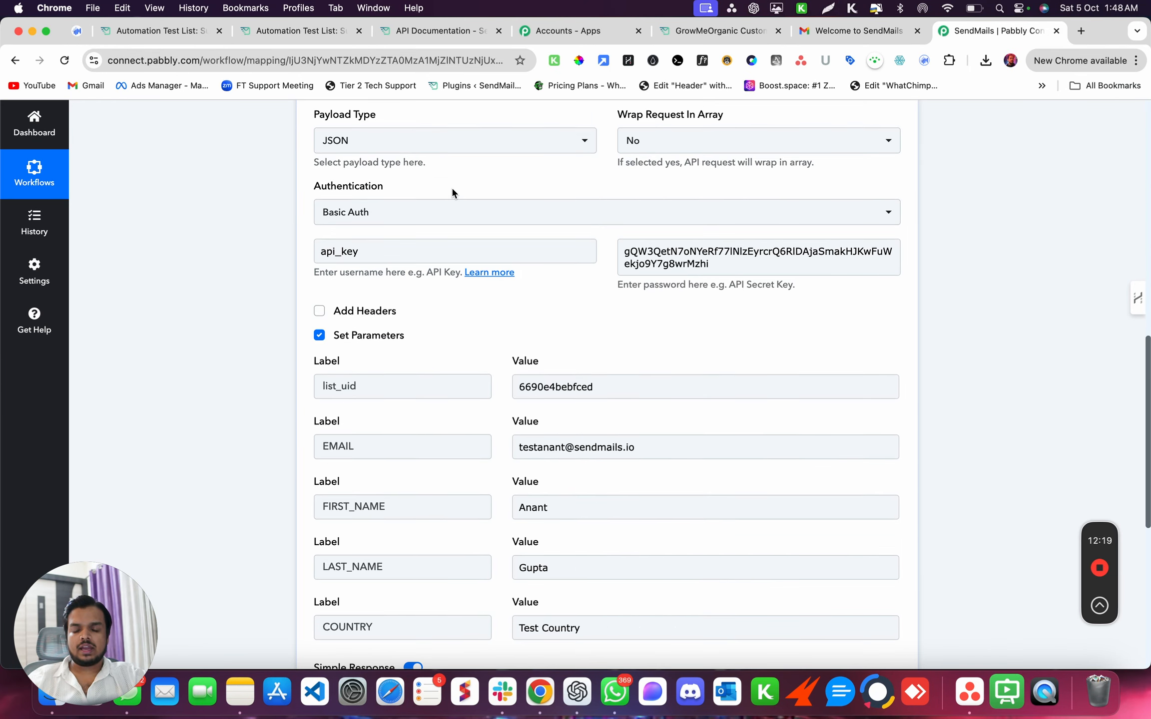
scroll(452, 186, up, 3)
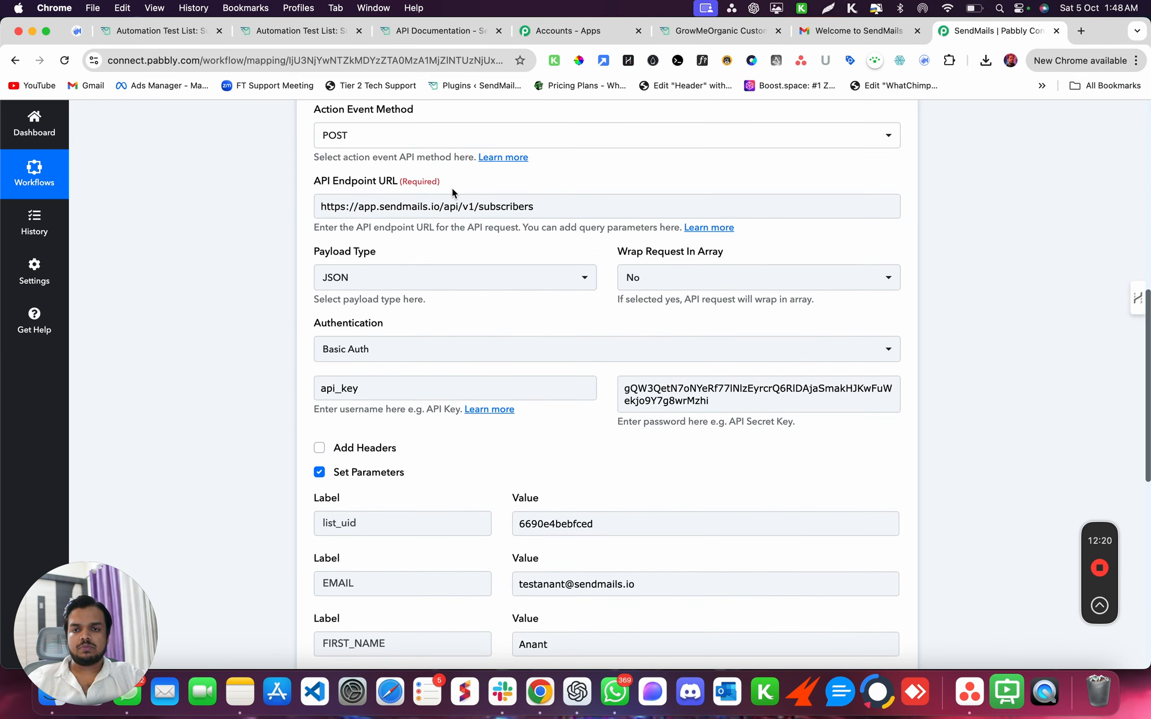
click(476, 205)
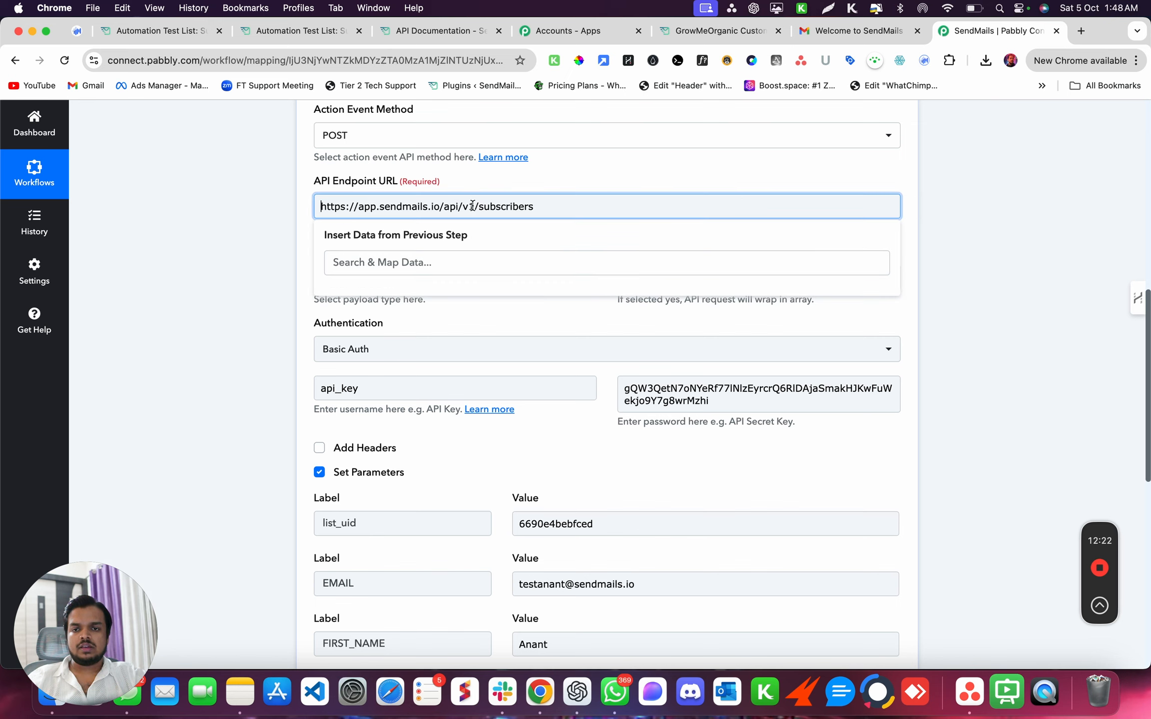
triple_click(472, 207)
key(super+v)
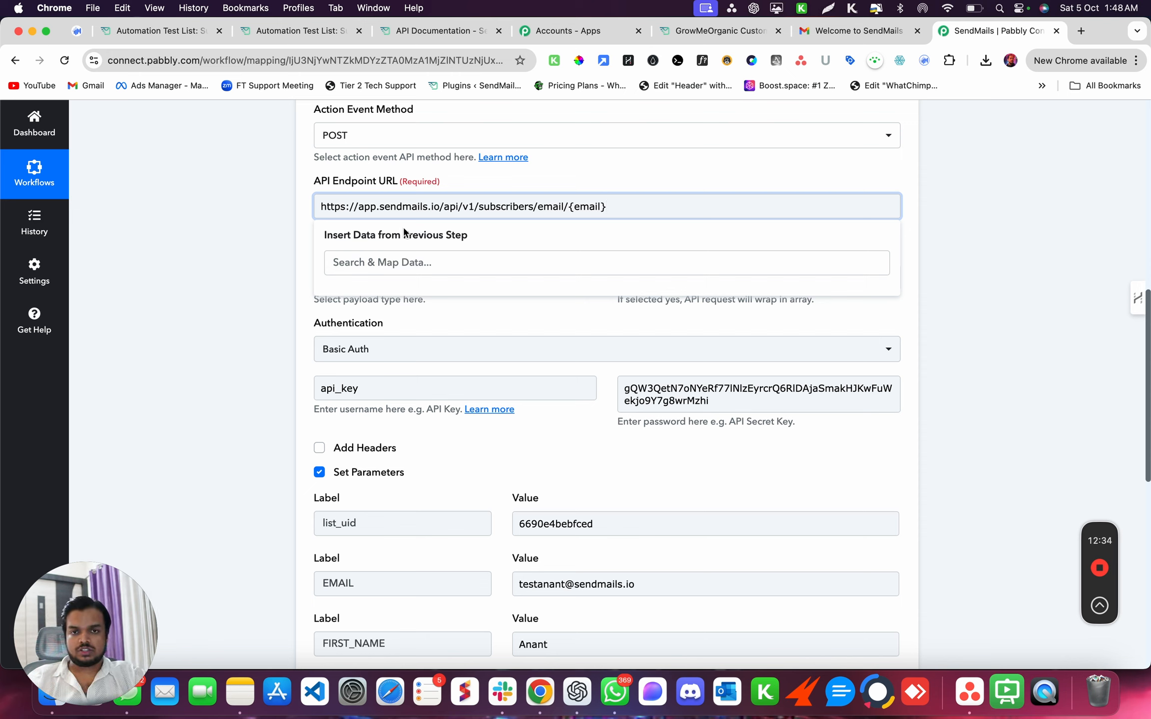
drag(569, 206, 634, 203)
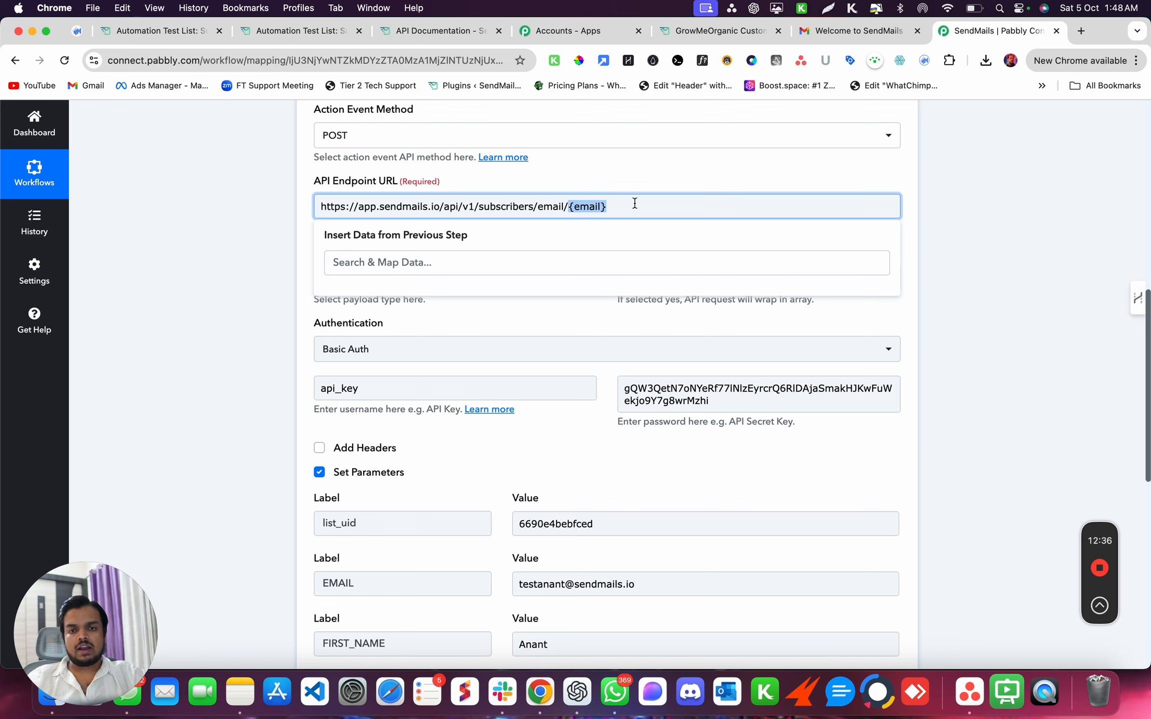
key(BackSpace)
click(303, 33)
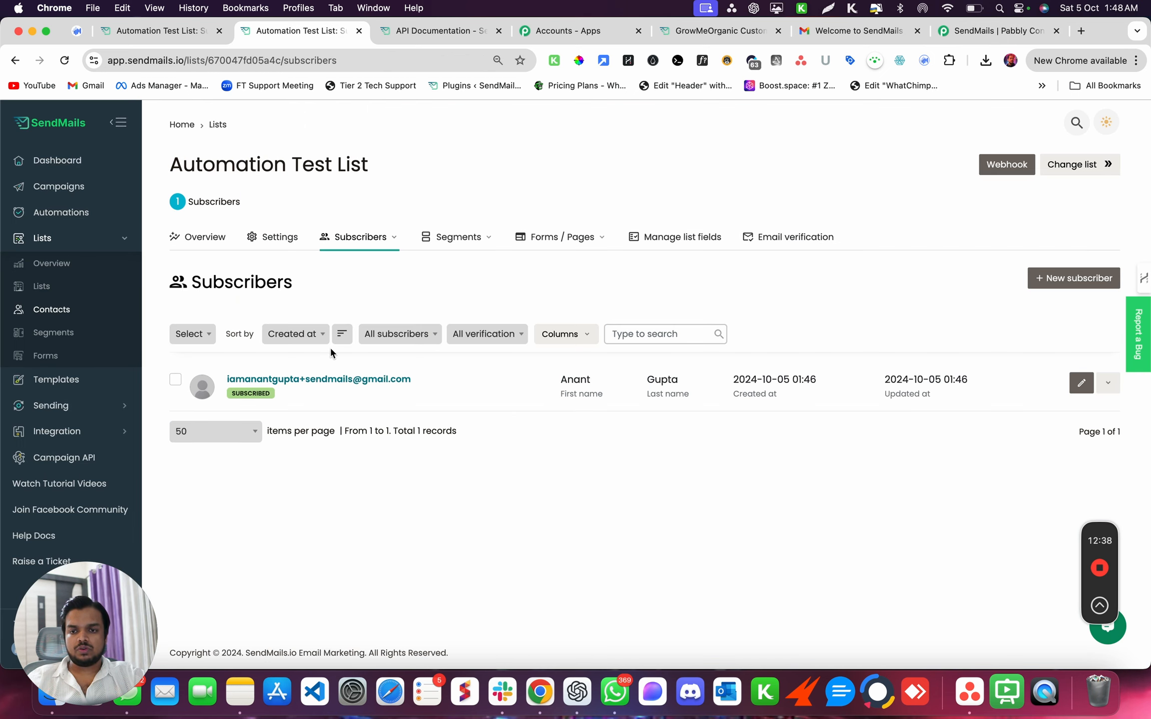
- Append the test subscriber's email, copied from SendMails, to the endpoint URL
drag(420, 379, 226, 376)
key(super+c)
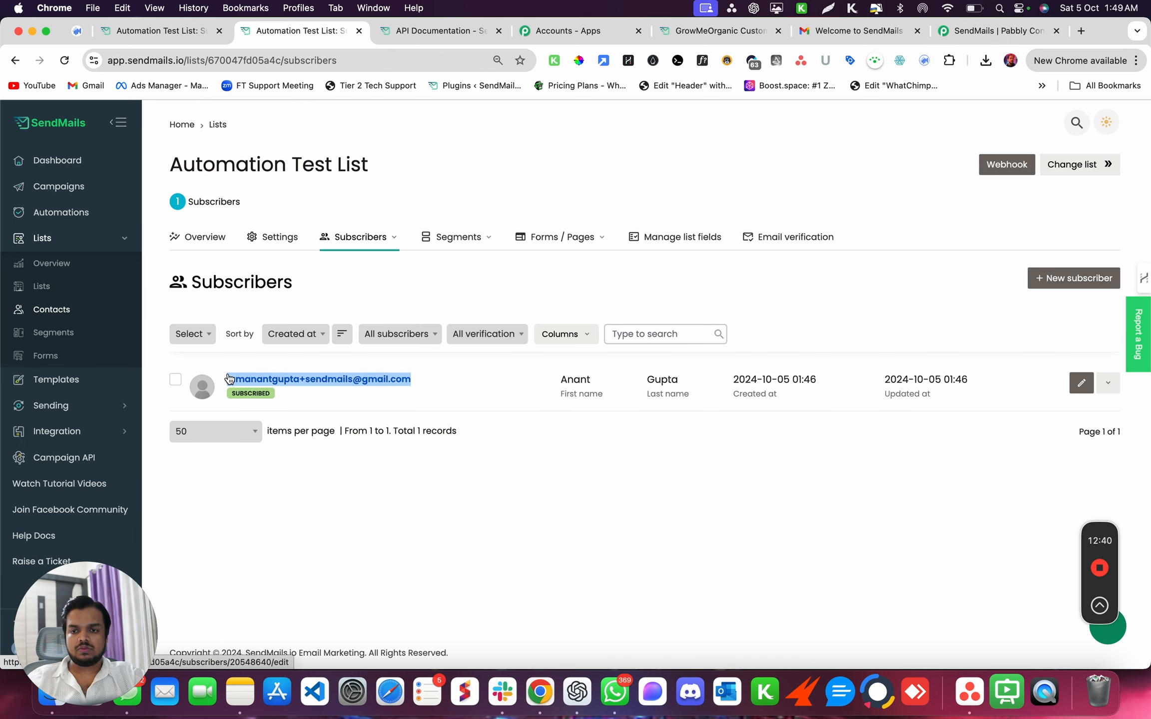
click(944, 33)
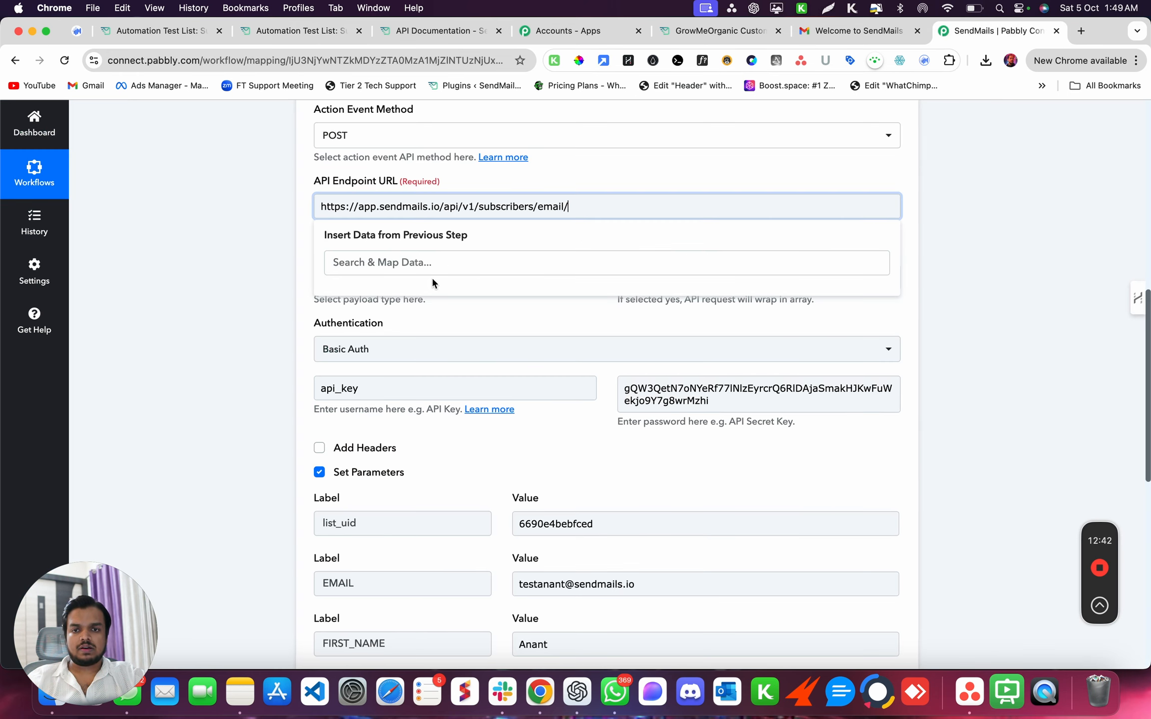
key(super+v)
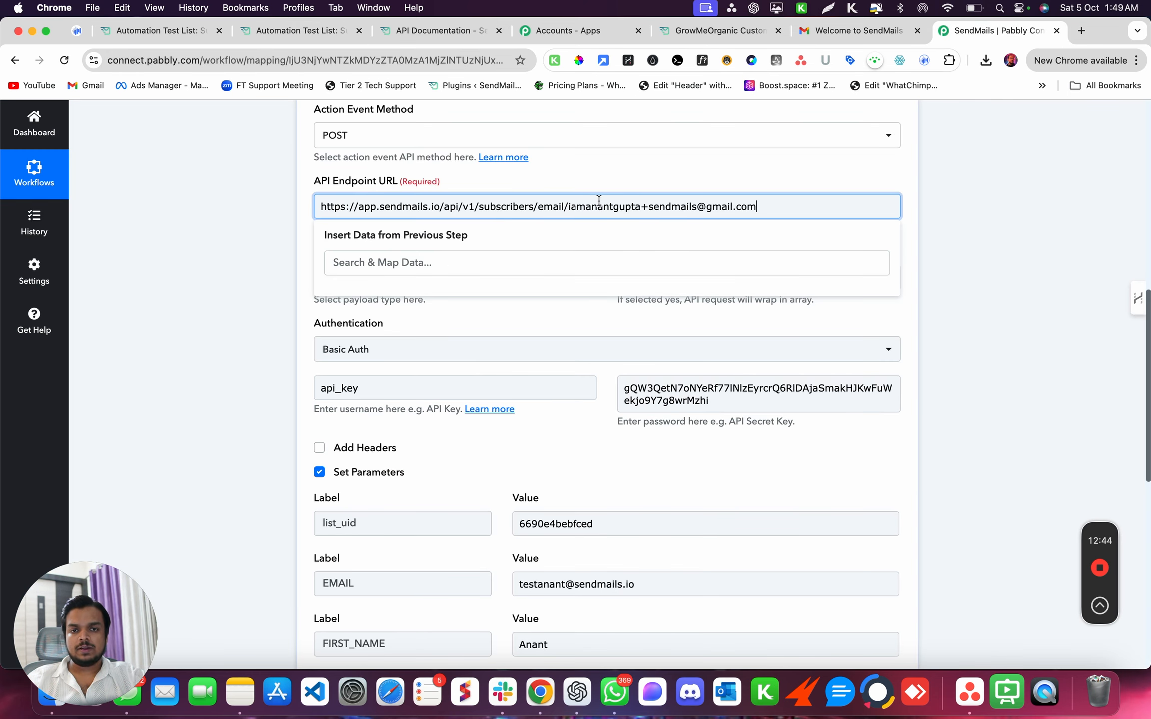
drag(570, 206, 757, 209)
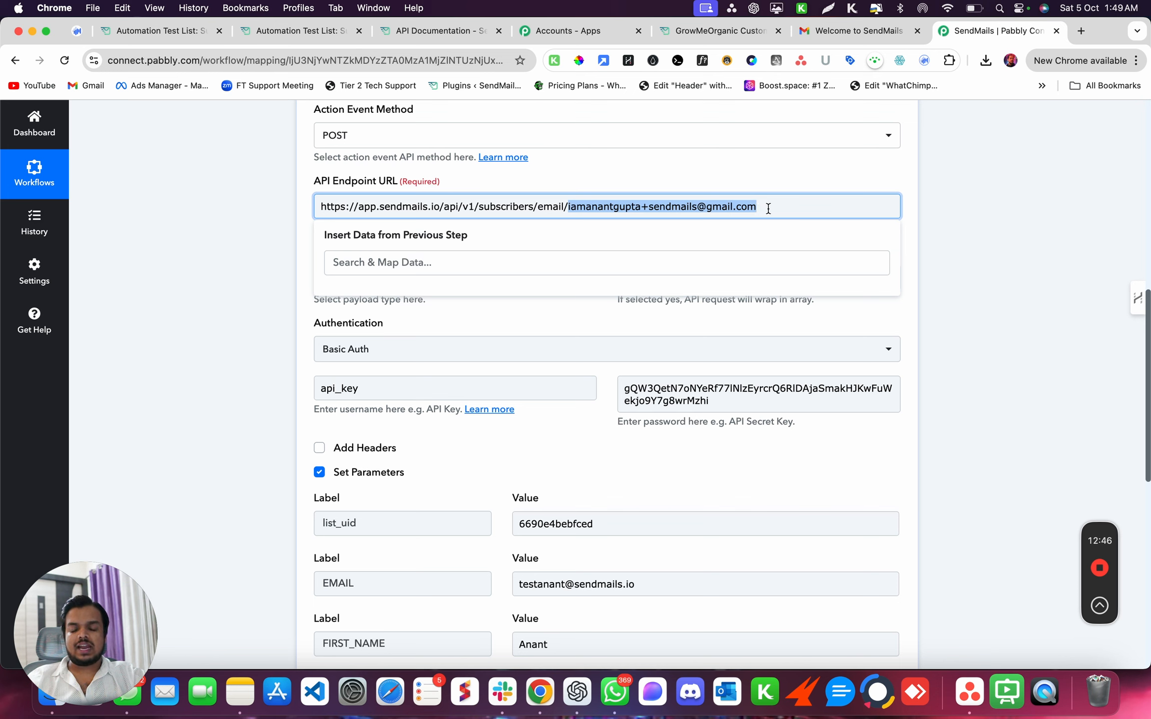
scroll(768, 208, up, 4)
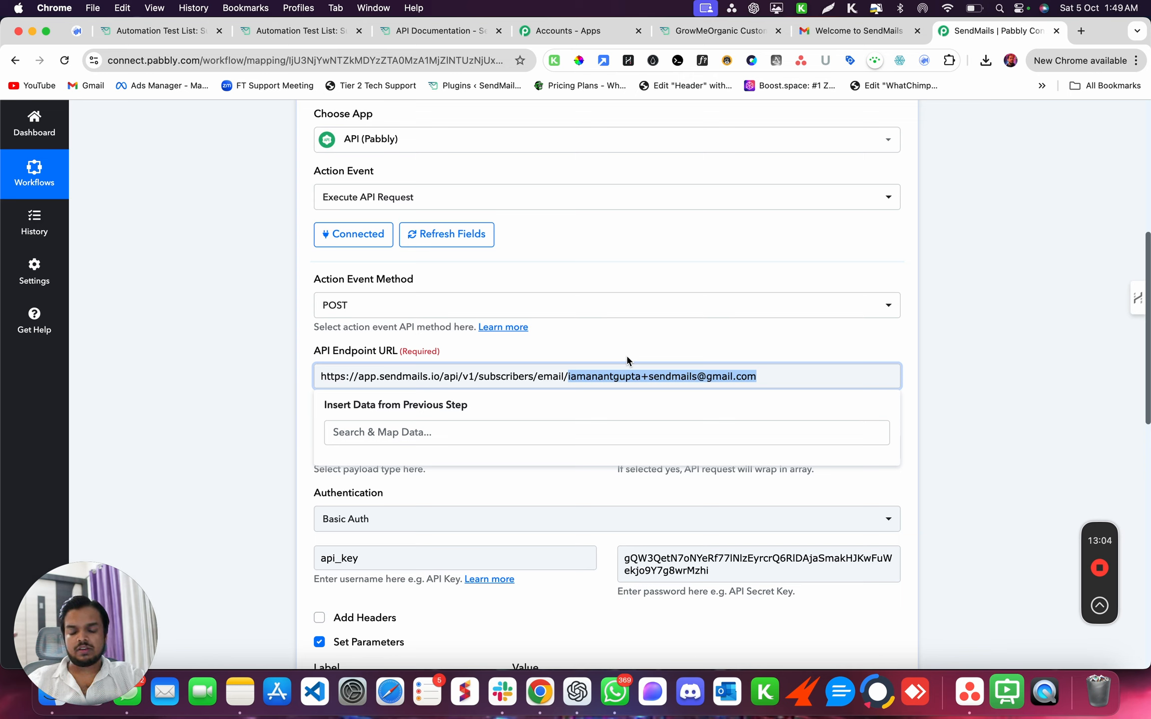
drag(580, 375, 732, 375)
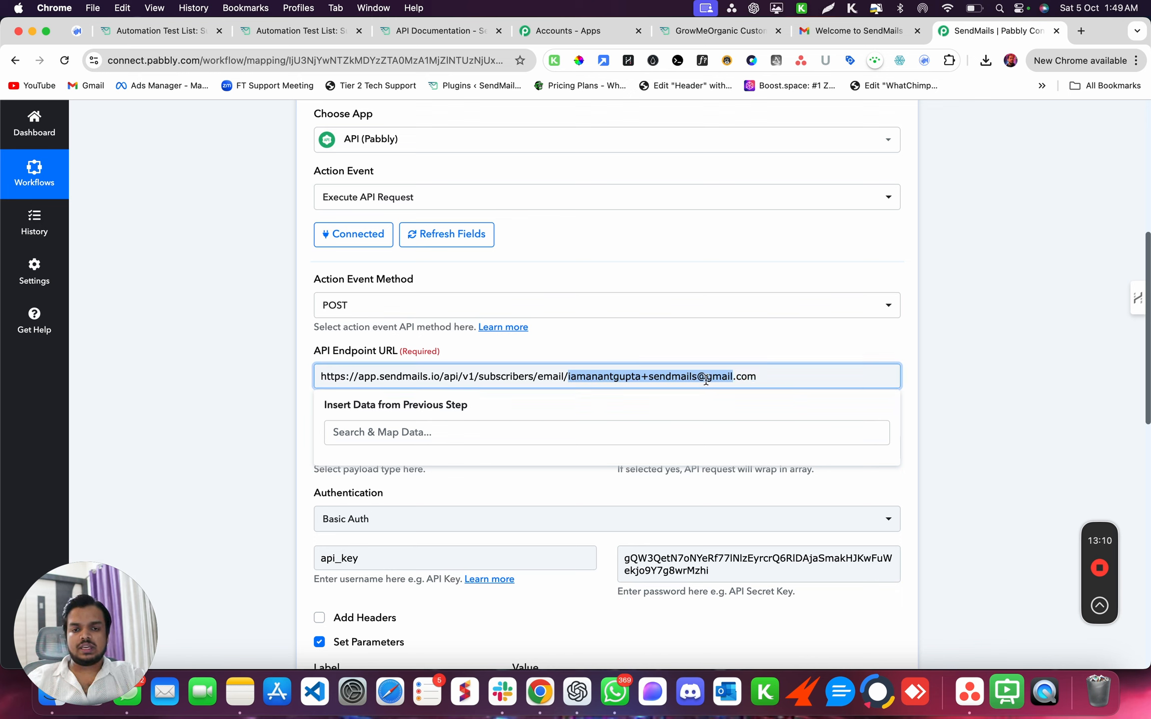
click(867, 374)
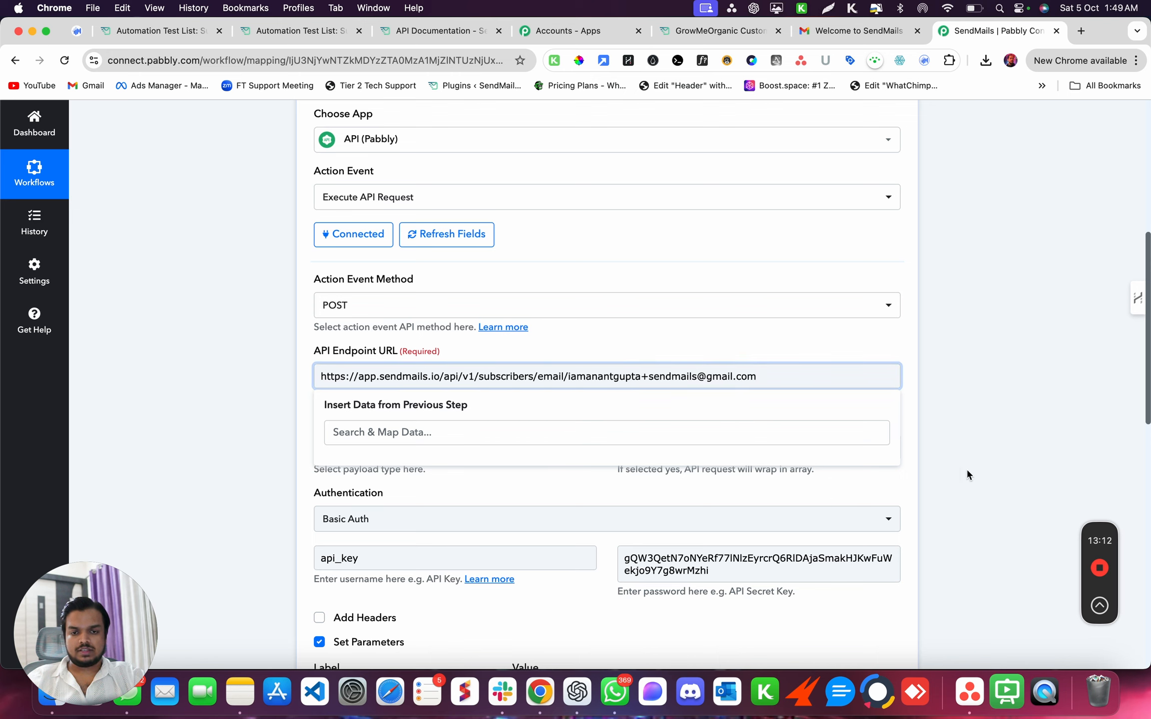
click(987, 398)
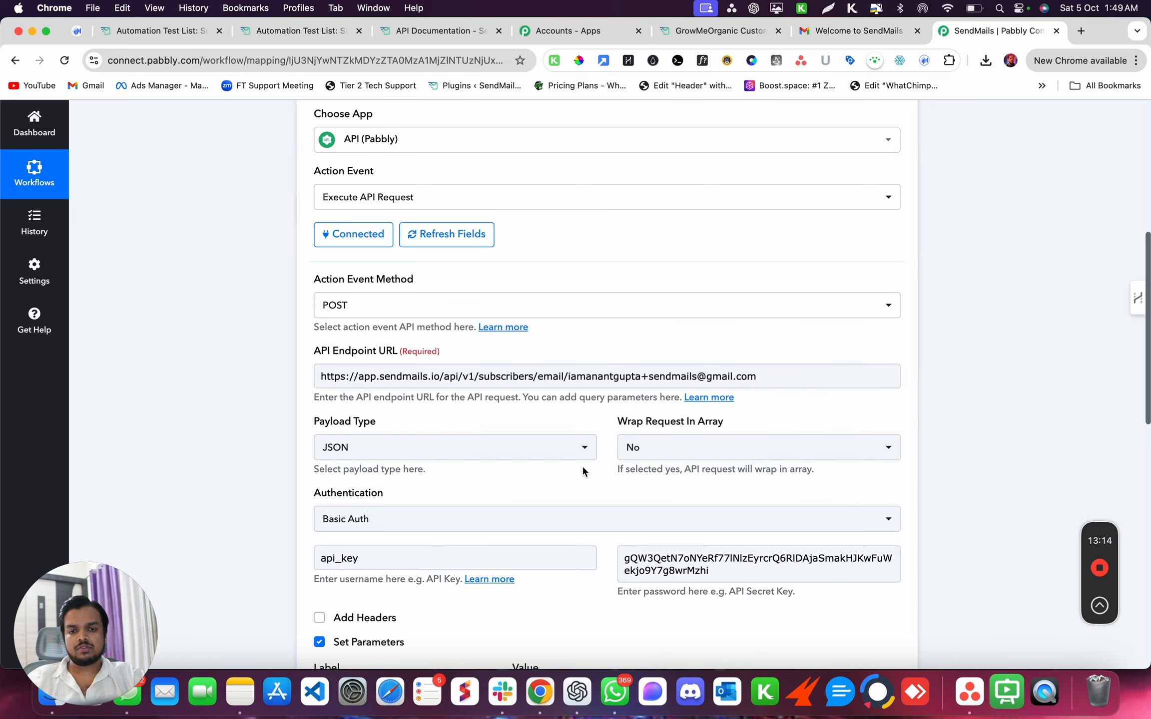
- Set the request method to GET and use the SendMails api_token as the password
click(513, 318)
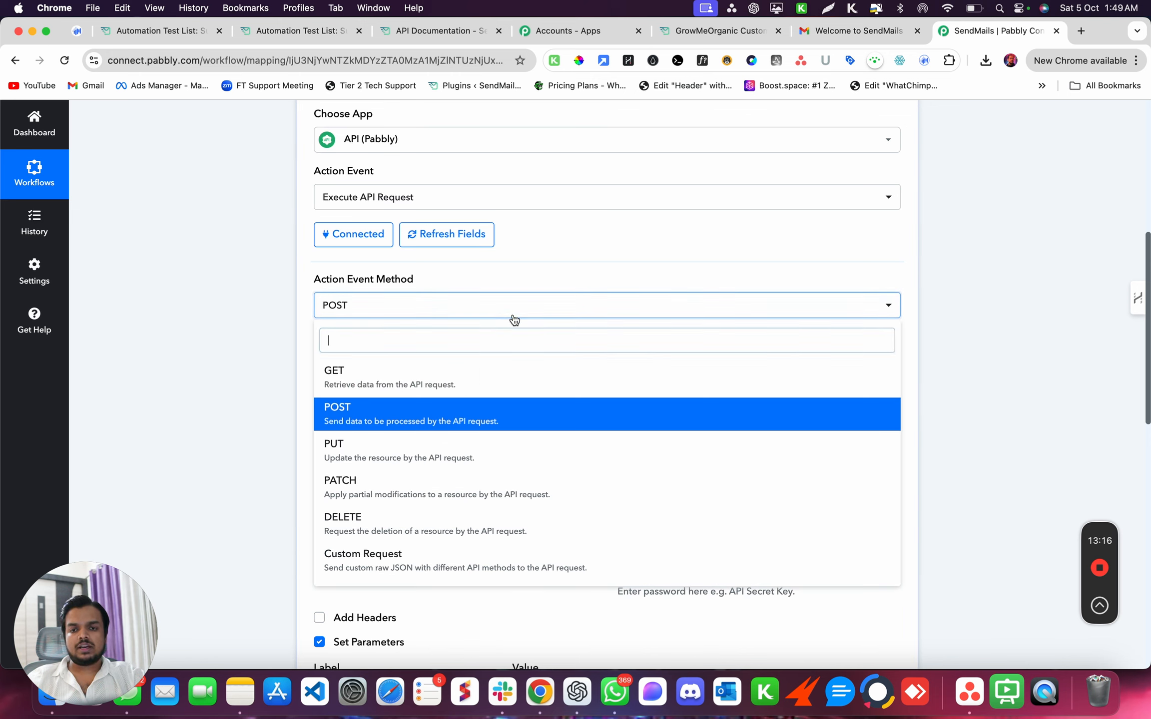
click(482, 381)
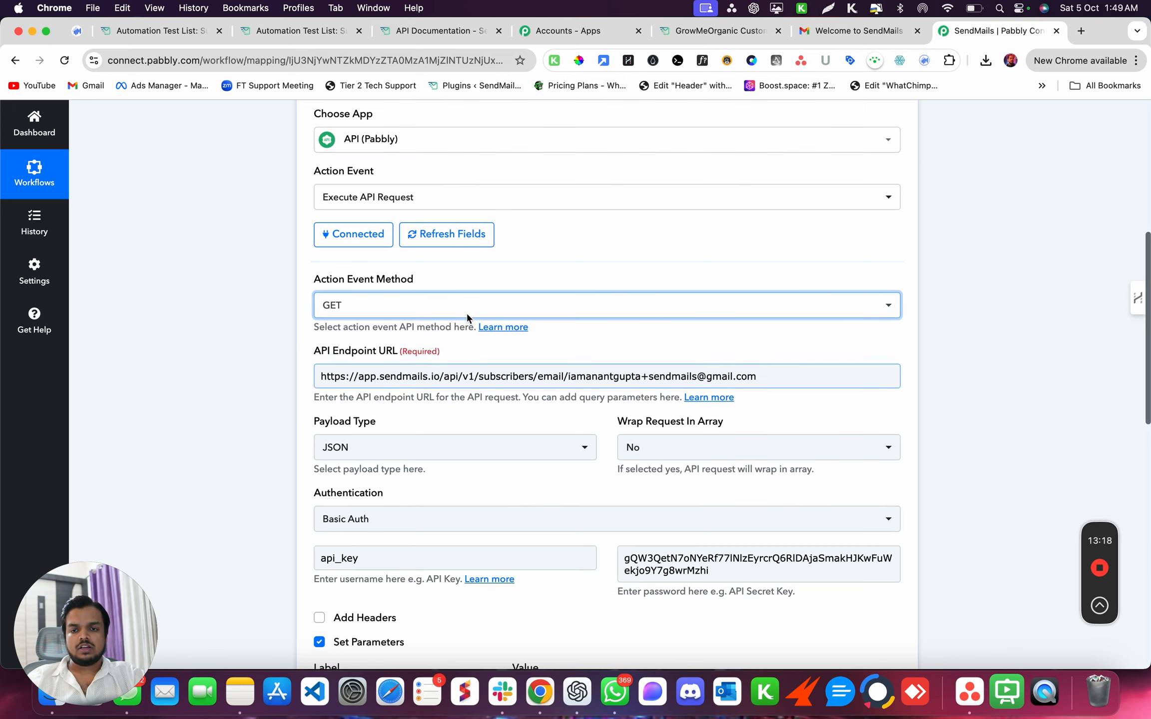
click(432, 33)
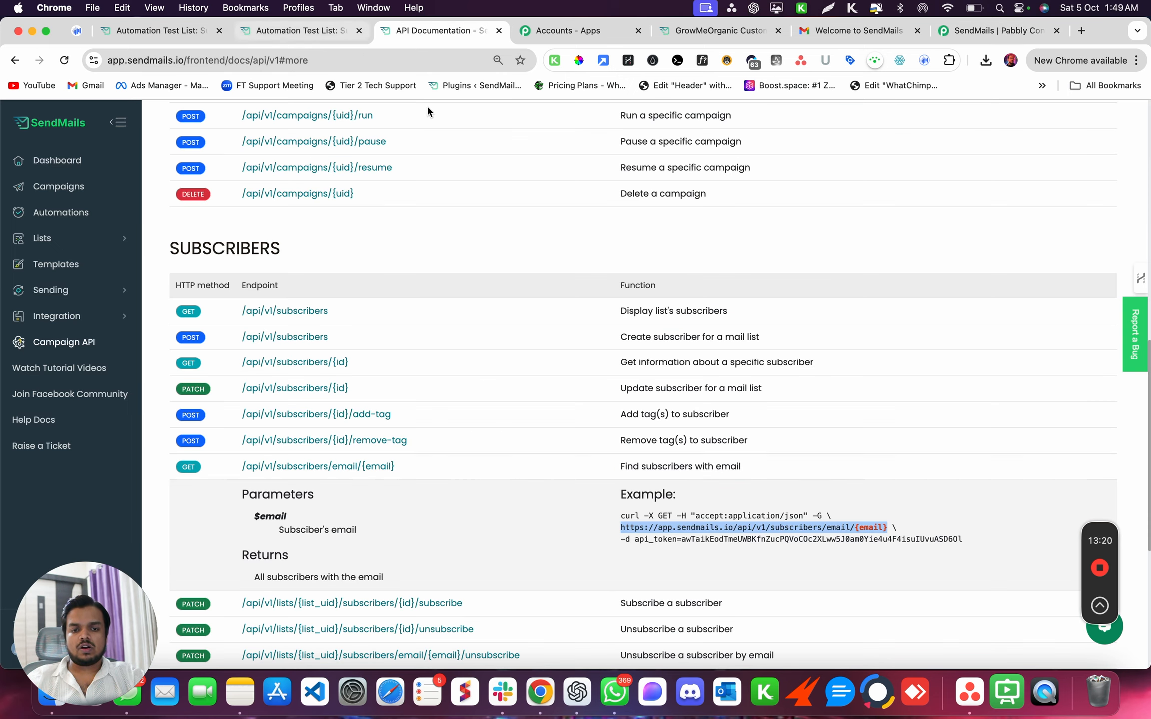
double_click(759, 531)
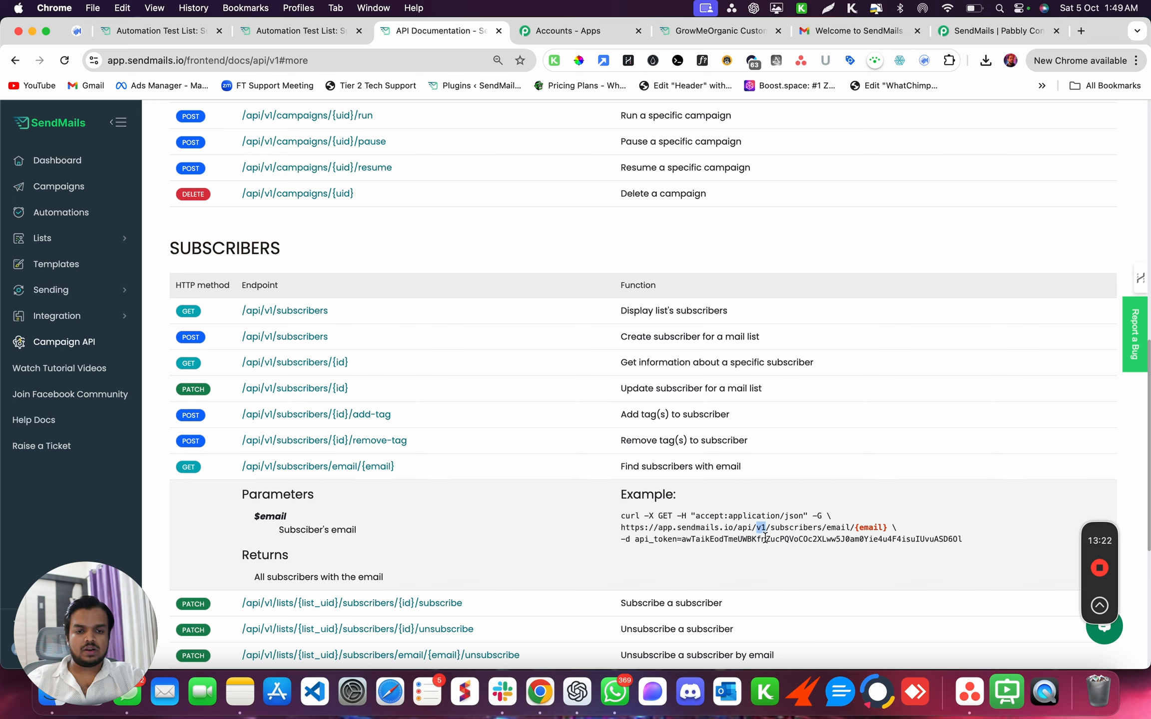
double_click(764, 538)
click(996, 34)
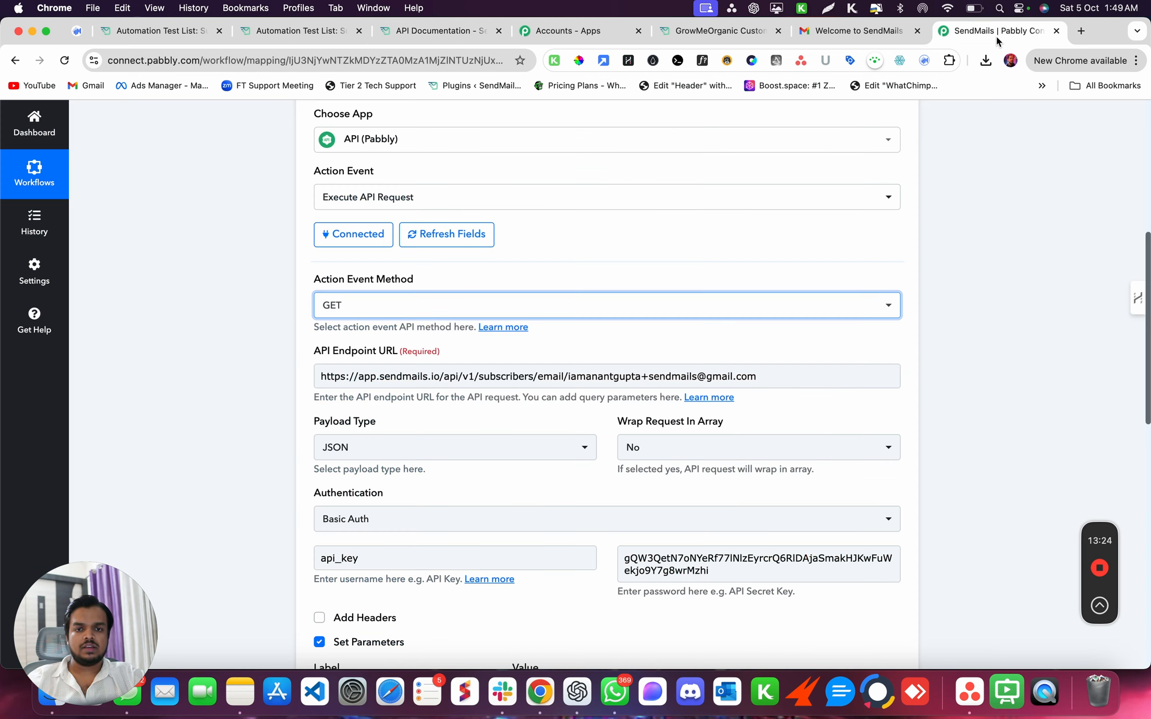
triple_click(646, 560)
key(cmd+v)
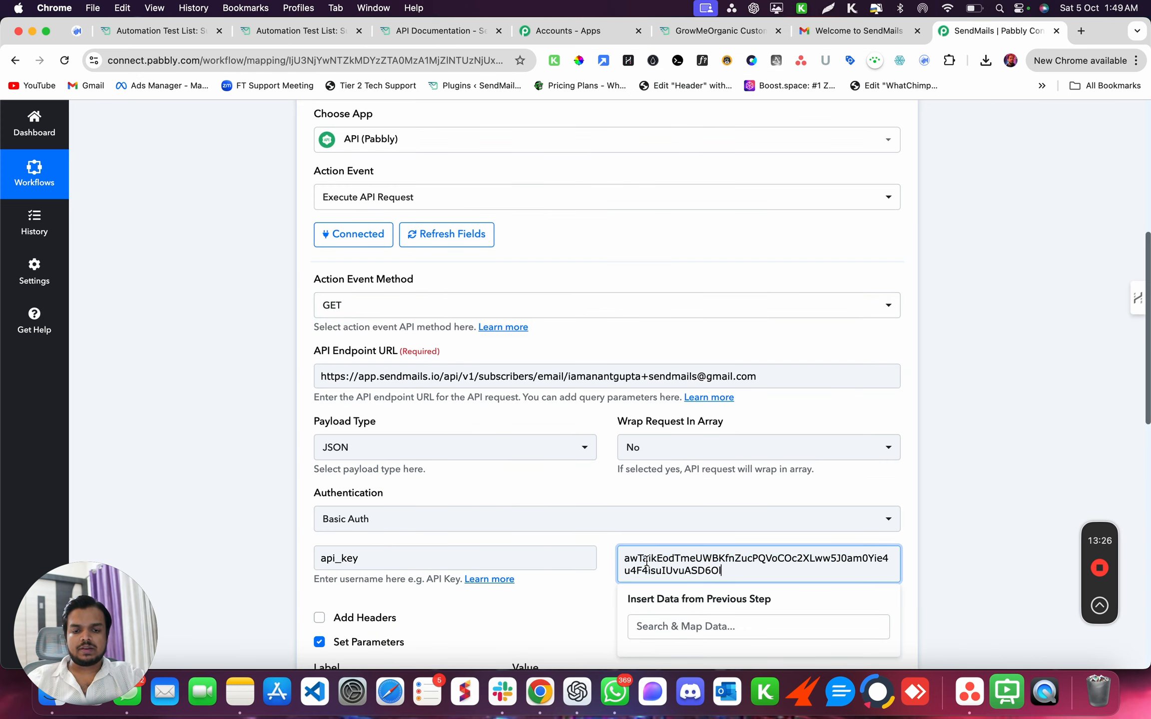
click(934, 370)
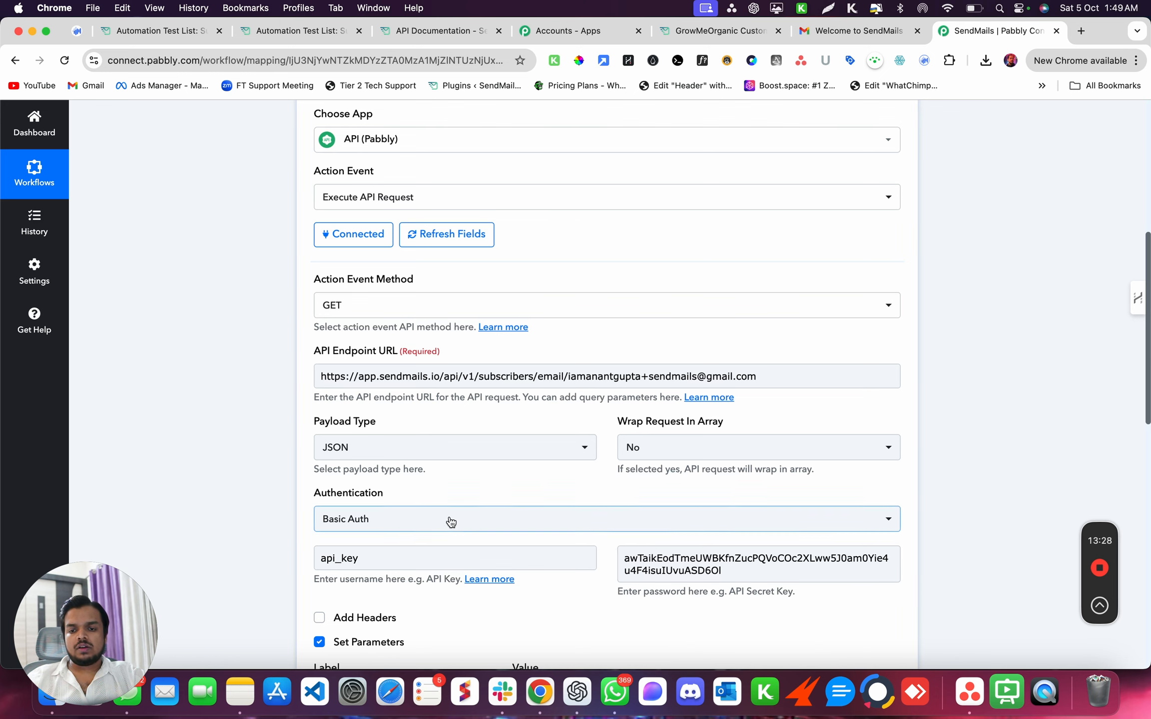
- Turn off Set Parameters, check the endpoint URL, and save and send the test request
scroll(449, 520, down, 5)
scroll(448, 515, down, 2)
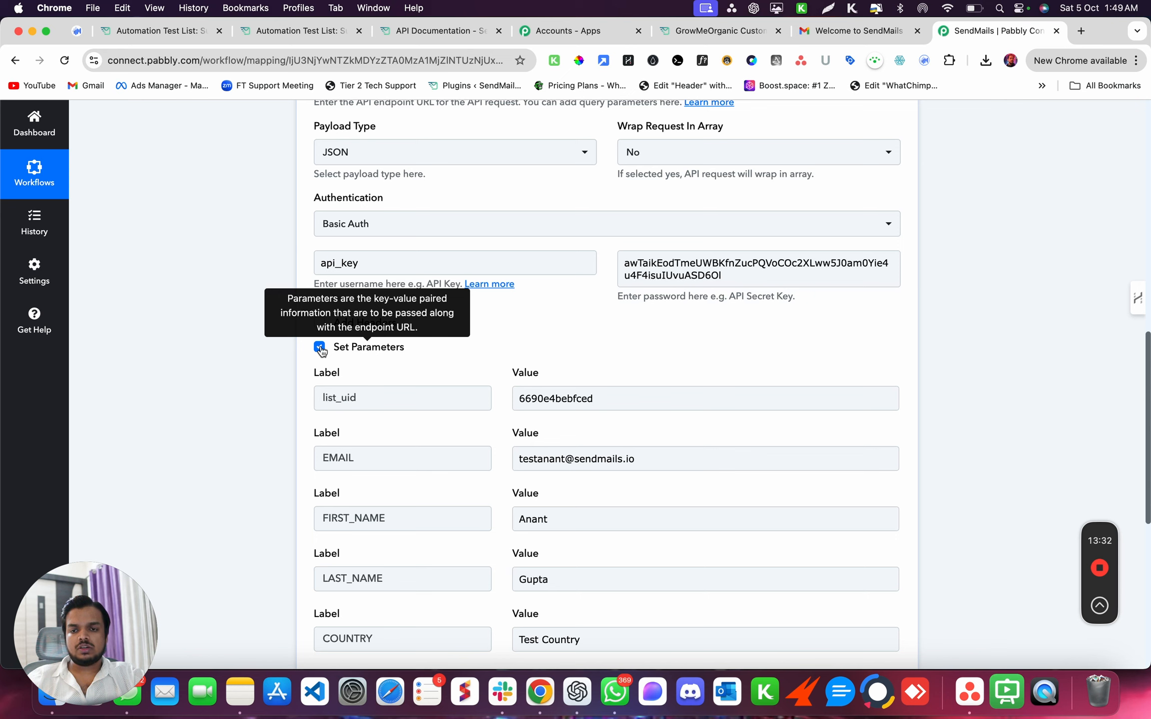
click(319, 347)
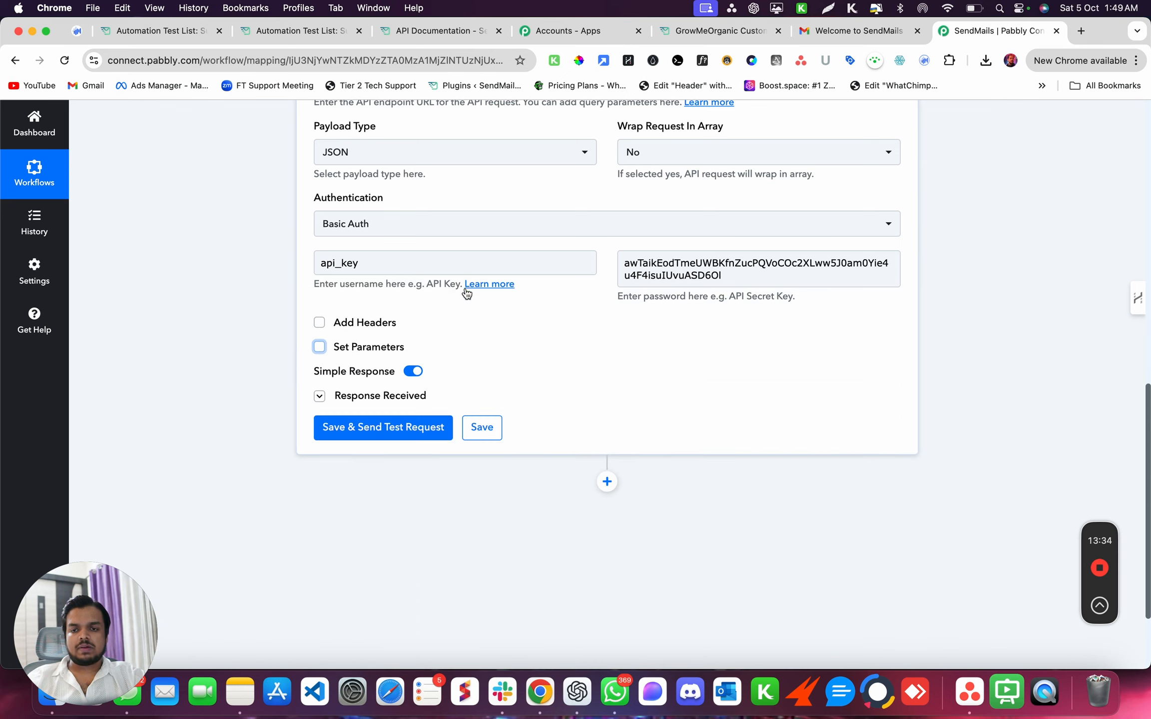
scroll(465, 285, up, 3)
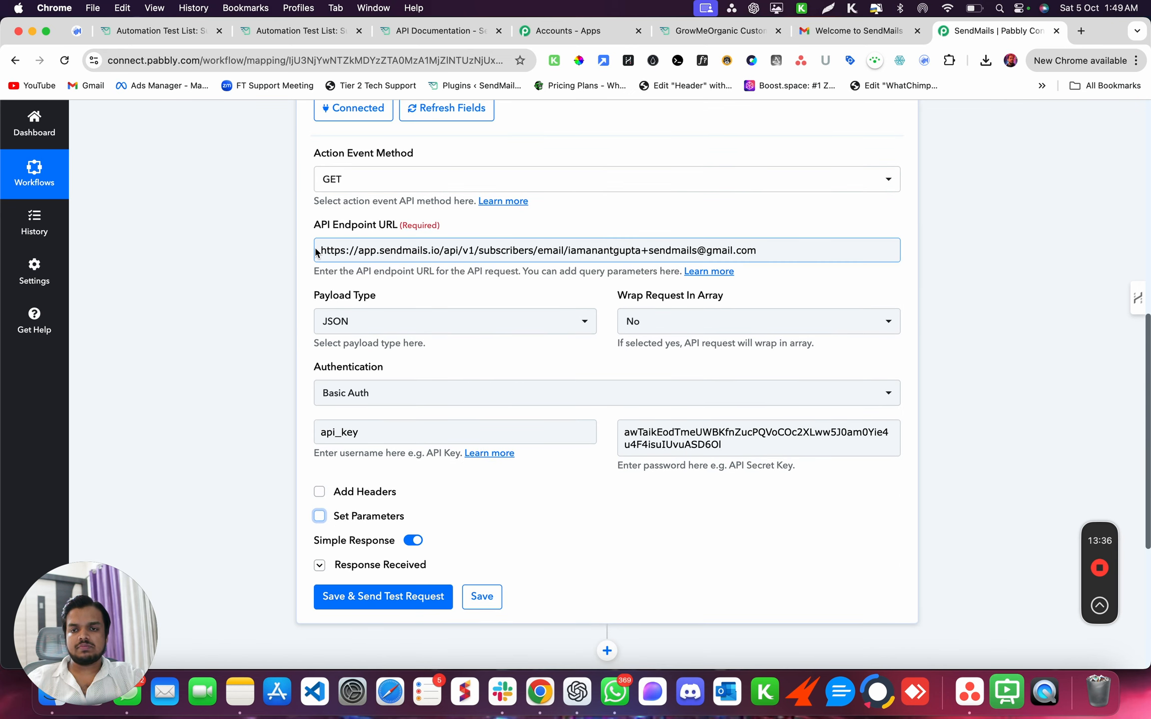
drag(320, 250, 787, 251)
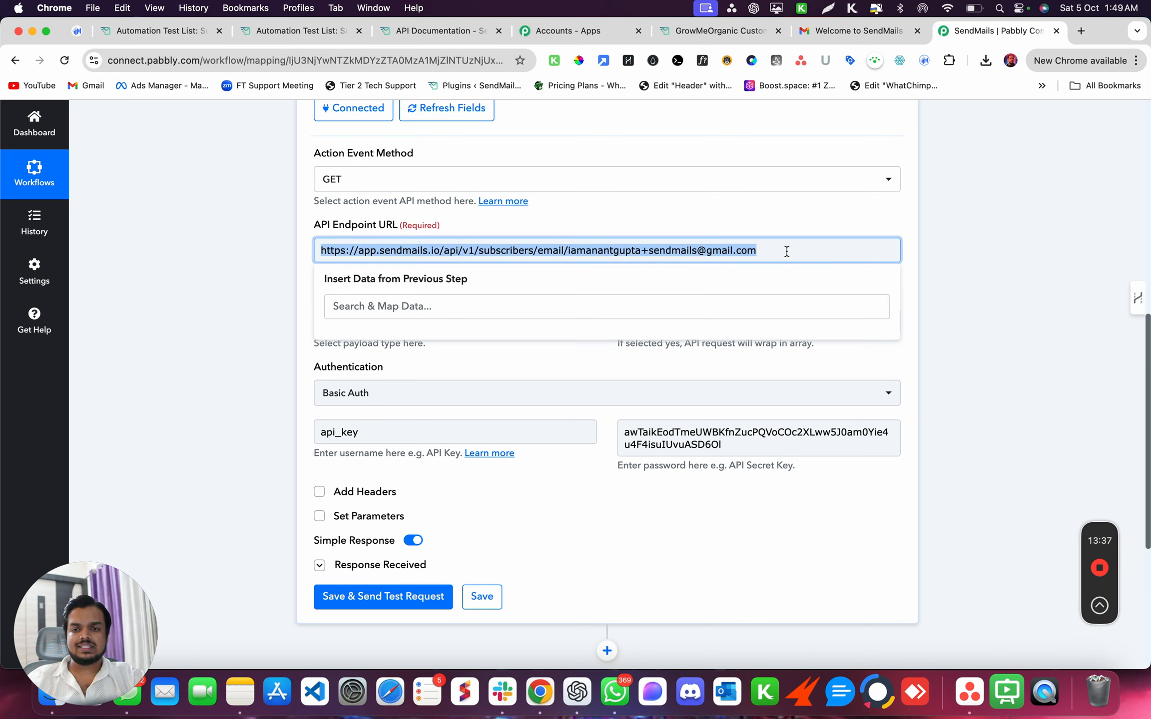
click(292, 328)
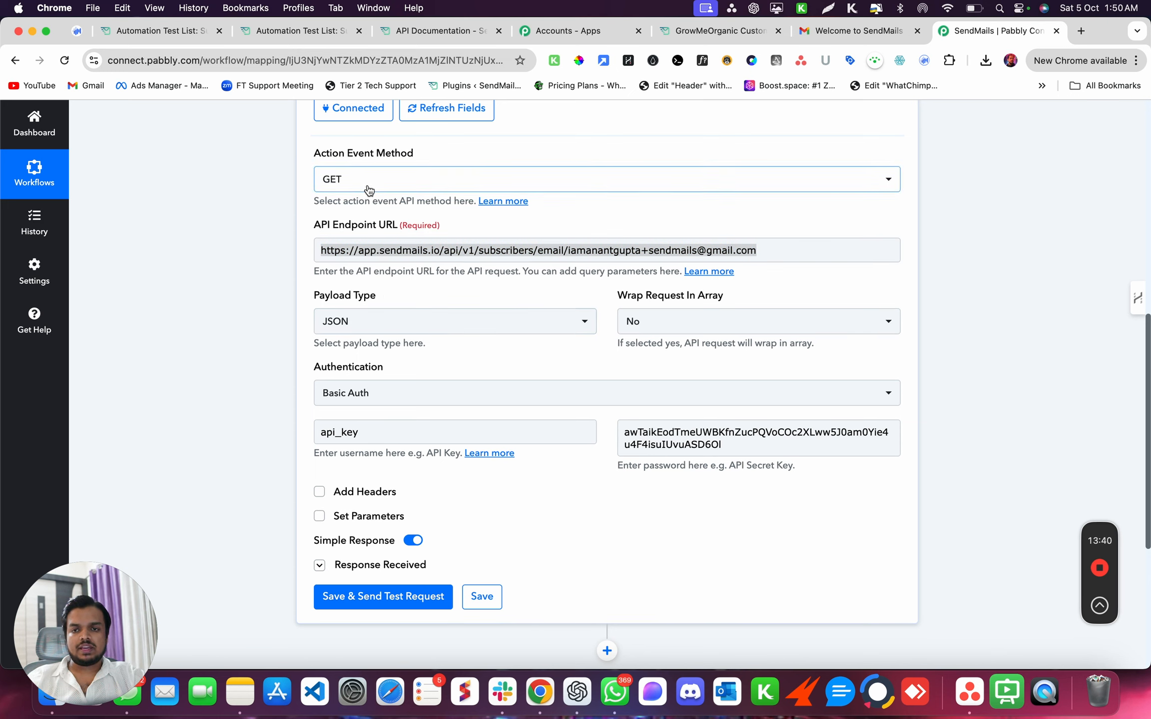
click(395, 606)
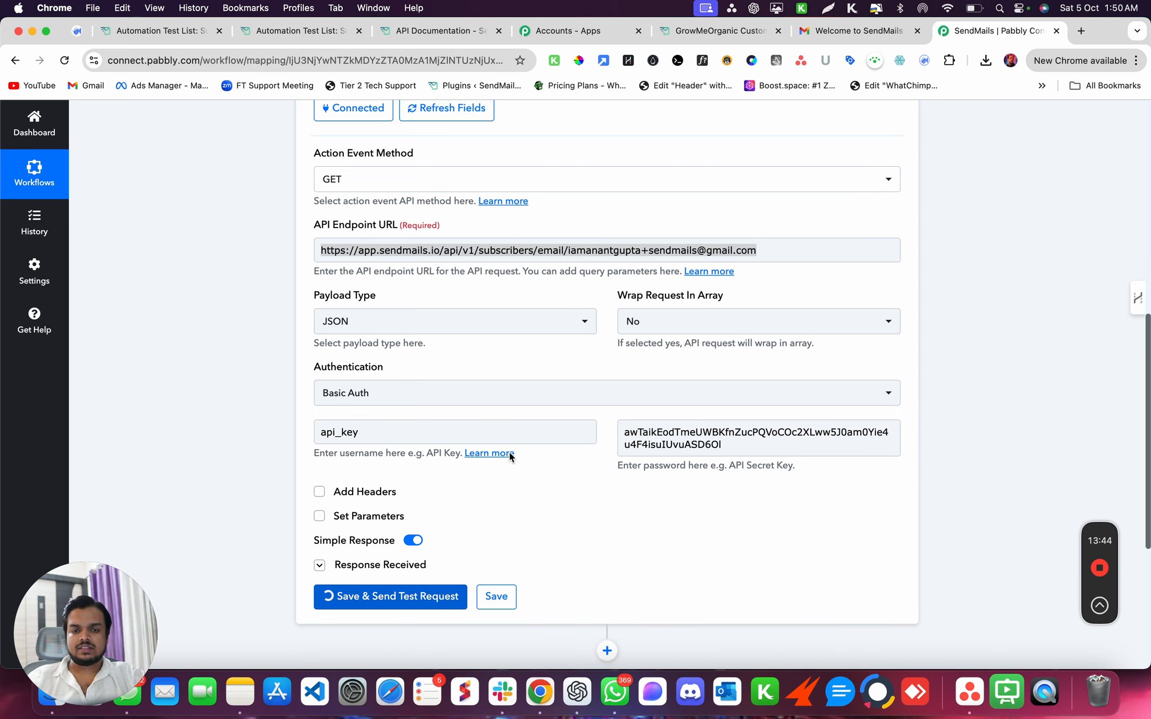
- Find the subscriber's Id in the test response, then scroll the API docs to the subscriber endpoints
scroll(510, 452, down, 9)
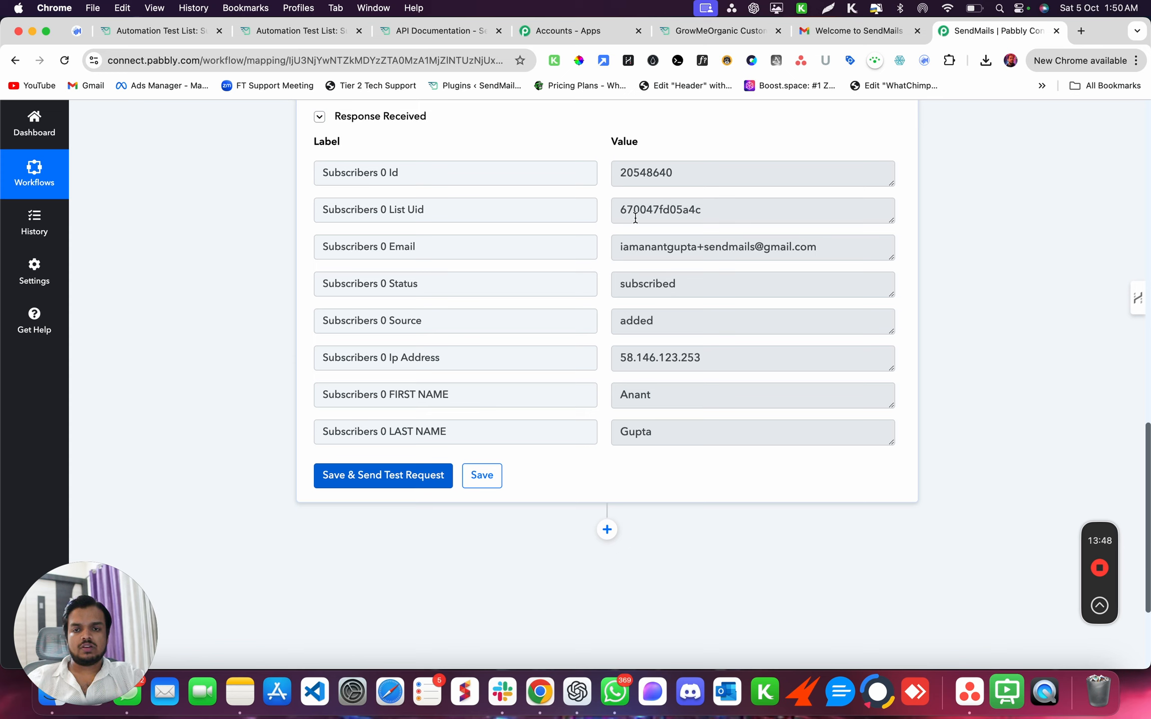
drag(613, 173, 692, 172)
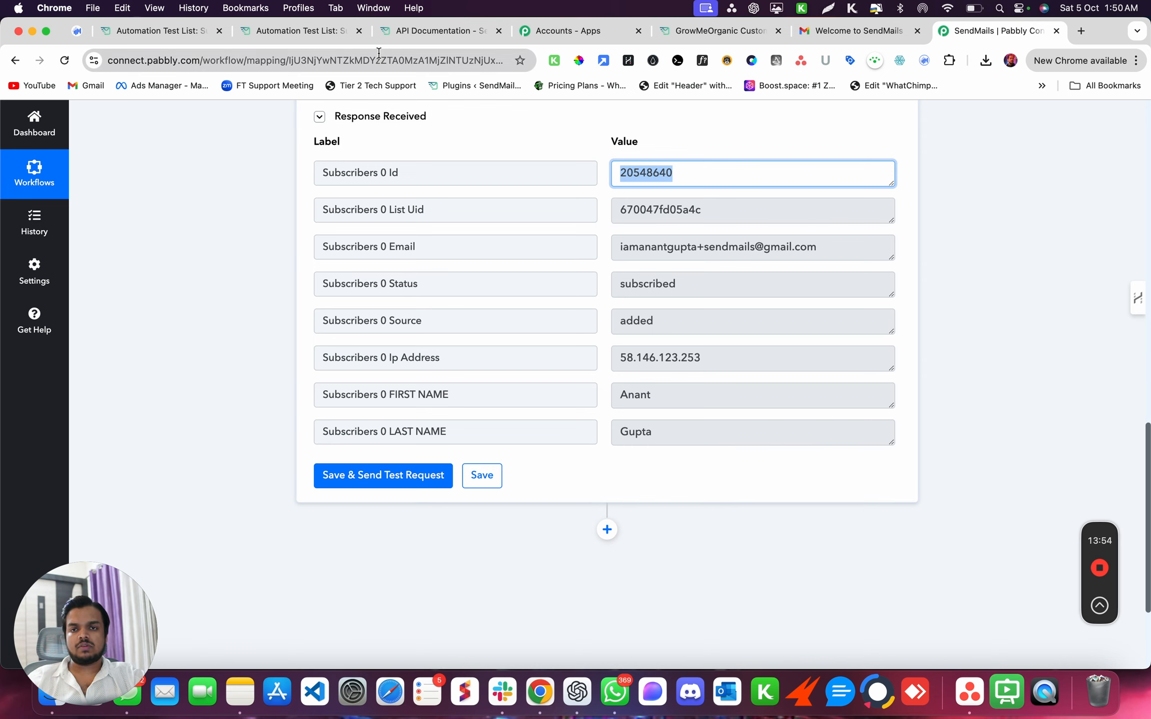
click(409, 31)
scroll(389, 380, down, 4)
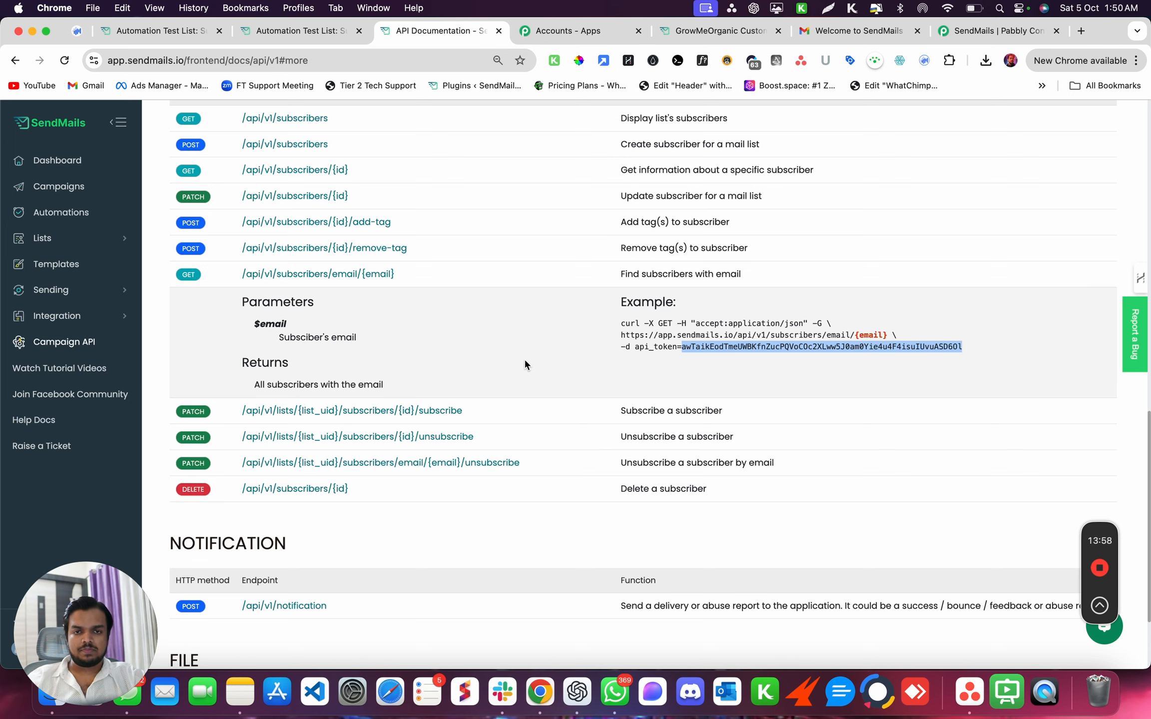
- Expand PATCH /api/v1/subscribers/{id} and read its $uid and $EMAIL parameter descriptions
click(317, 198)
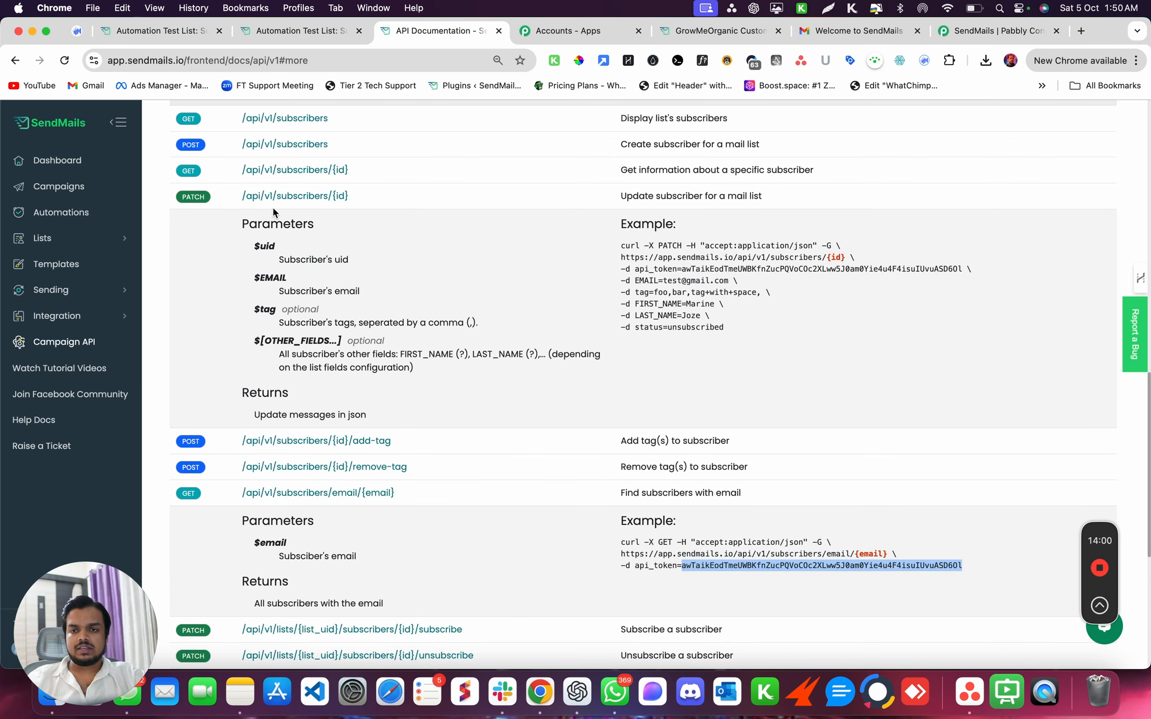
drag(279, 260, 343, 258)
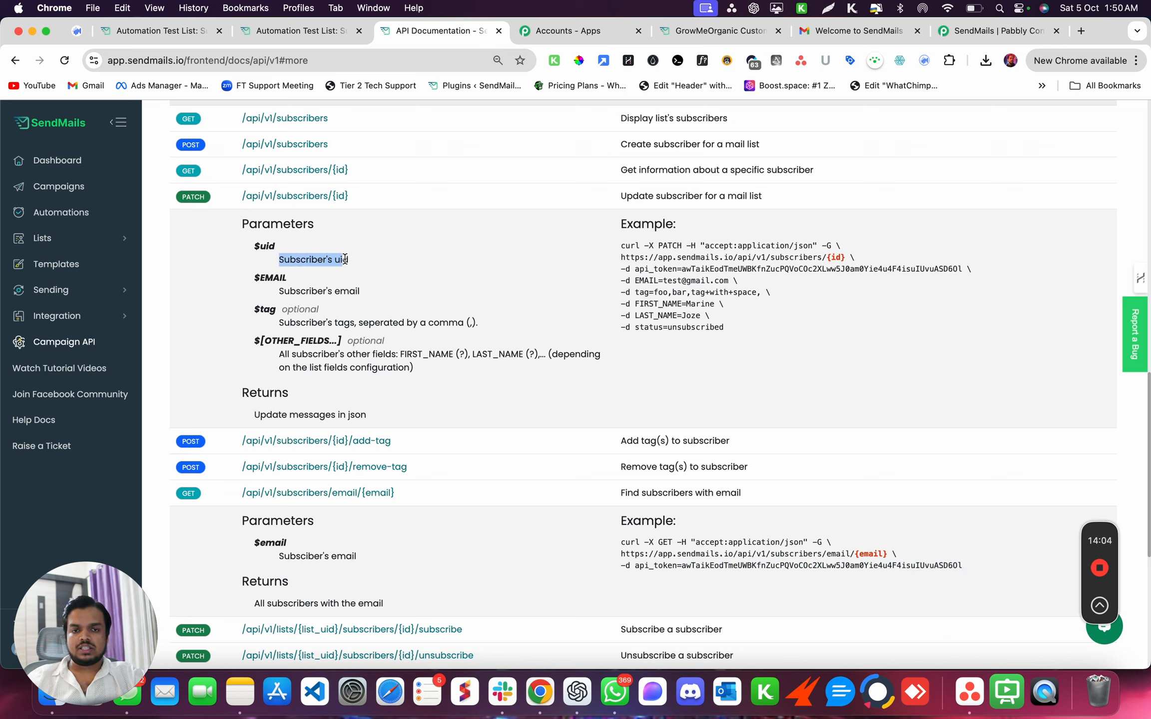
drag(282, 292, 392, 297)
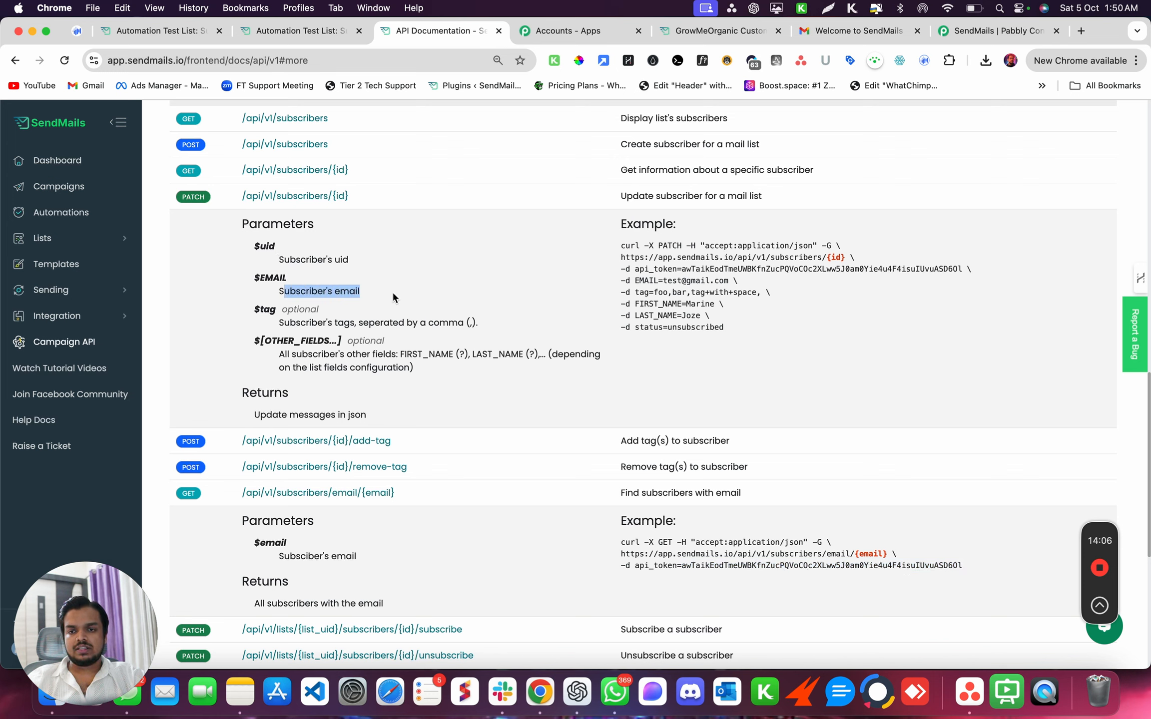
drag(276, 259, 368, 258)
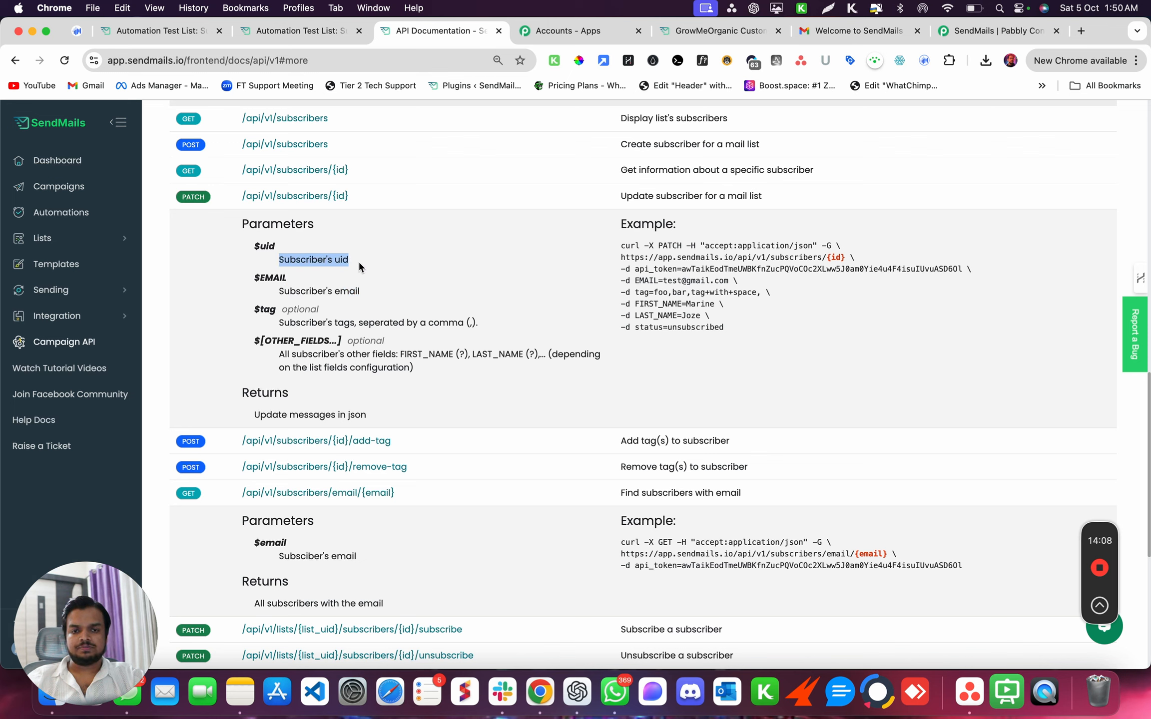
drag(280, 292, 361, 298)
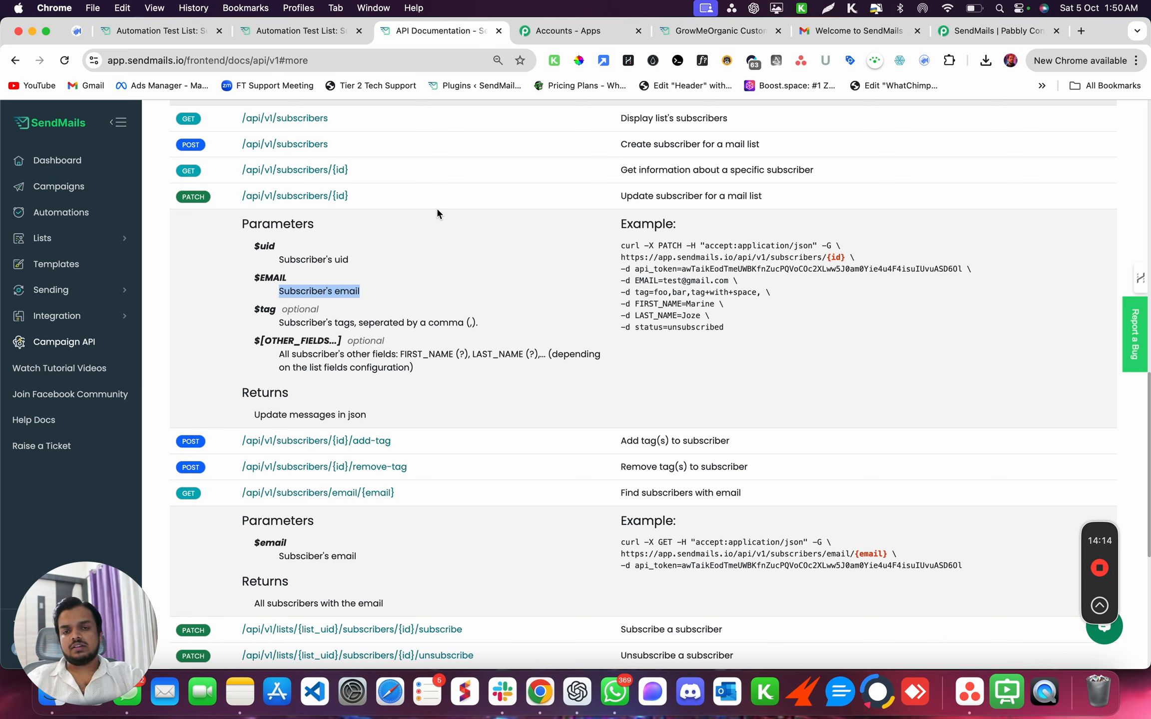
drag(277, 259, 395, 257)
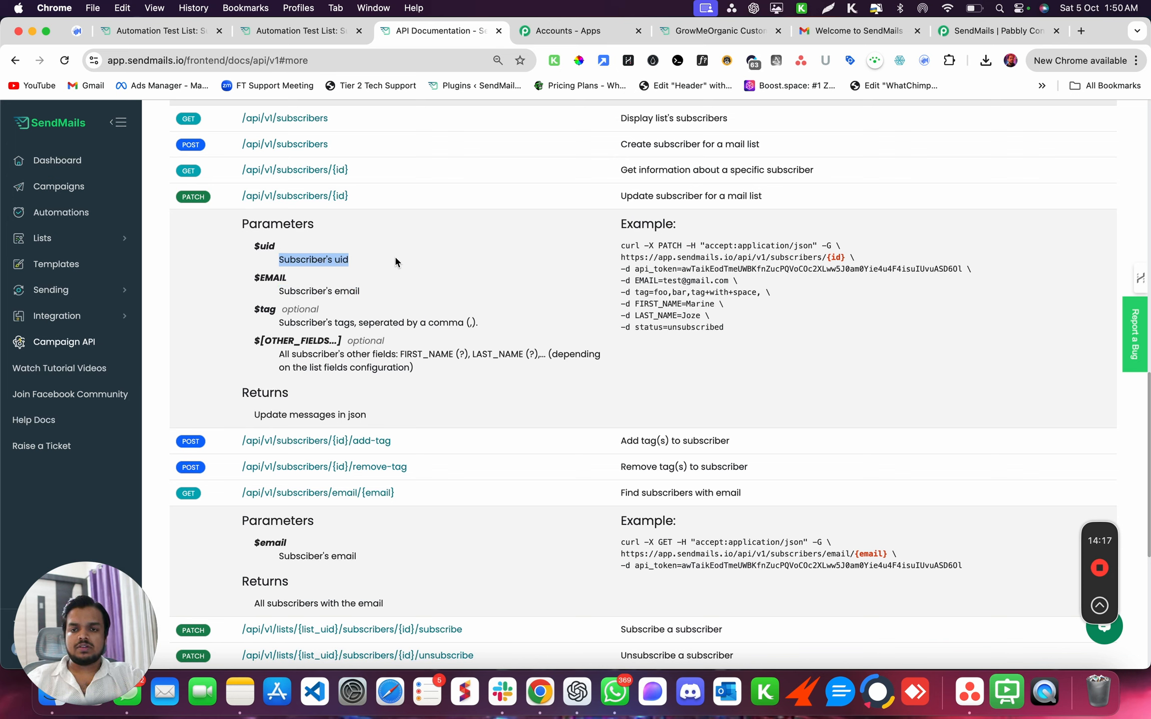
- Add a new action step after the subscriber lookup in the Pabbly workflow
click(268, 243)
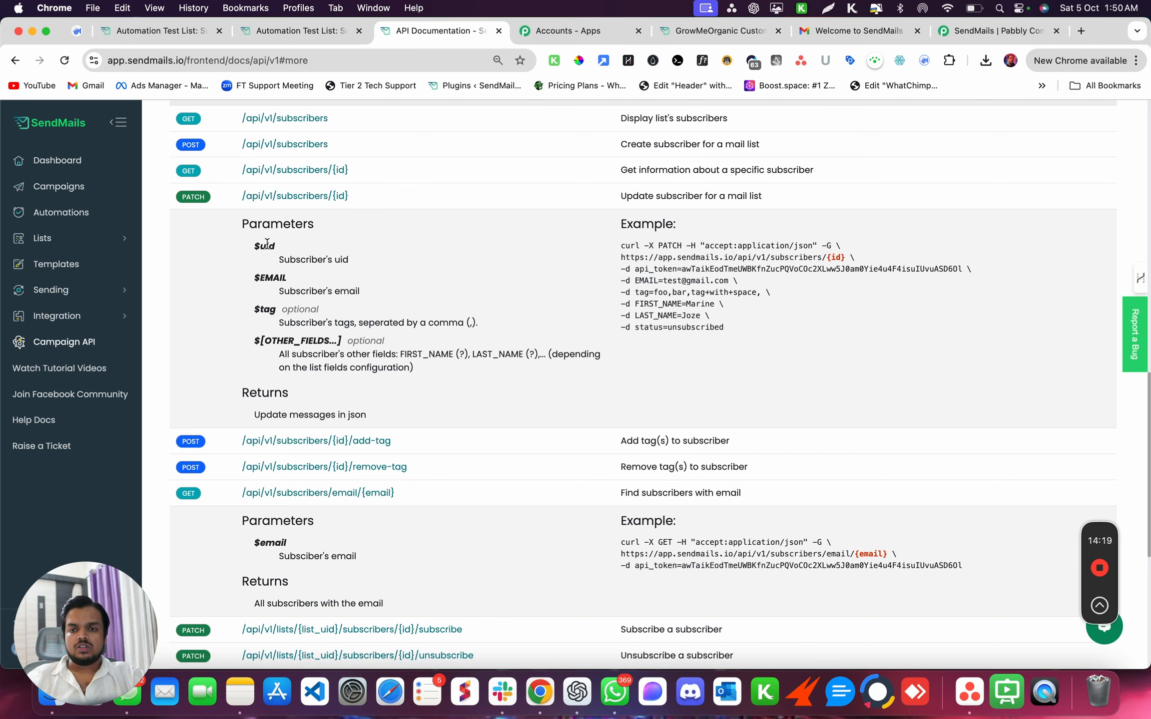
click(943, 36)
click(605, 534)
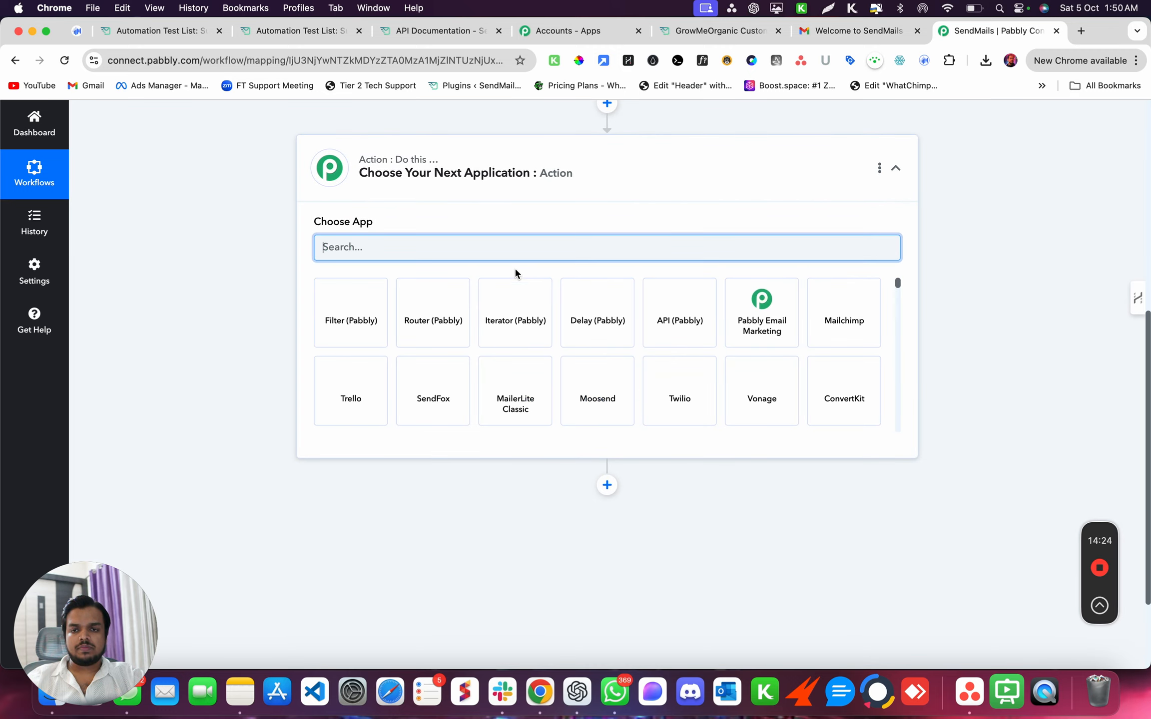
- Make the new step an API (Pabbly) Execute API Request and connect it
text(api)
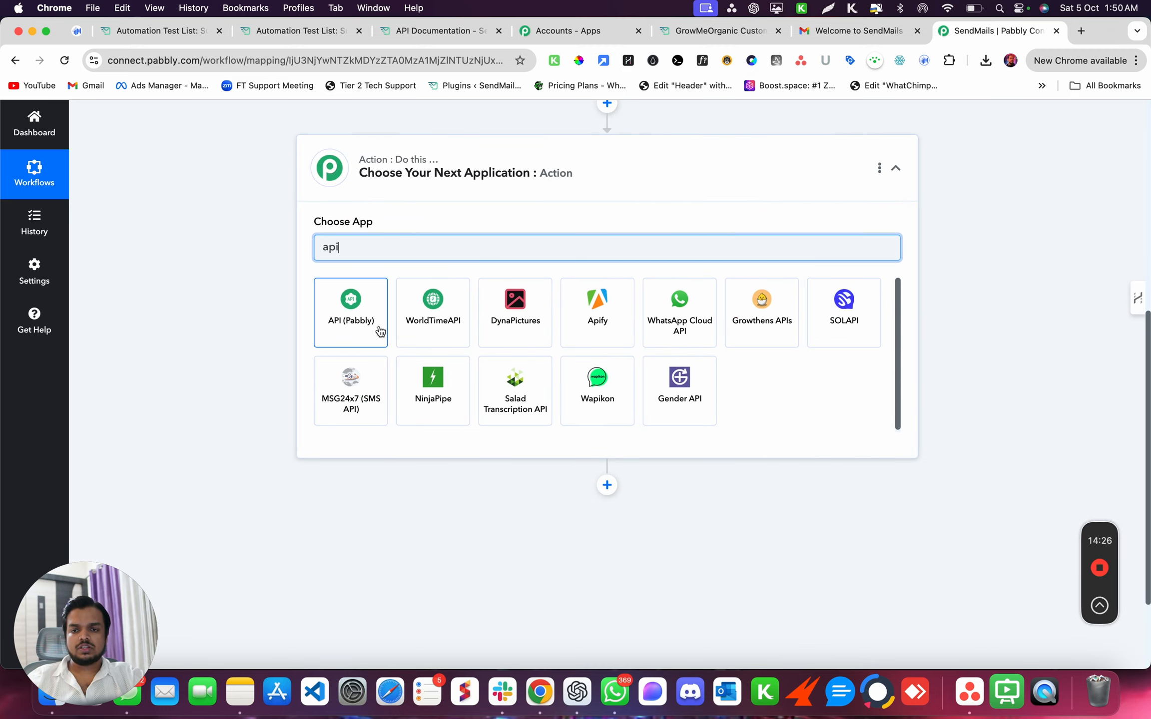
click(366, 317)
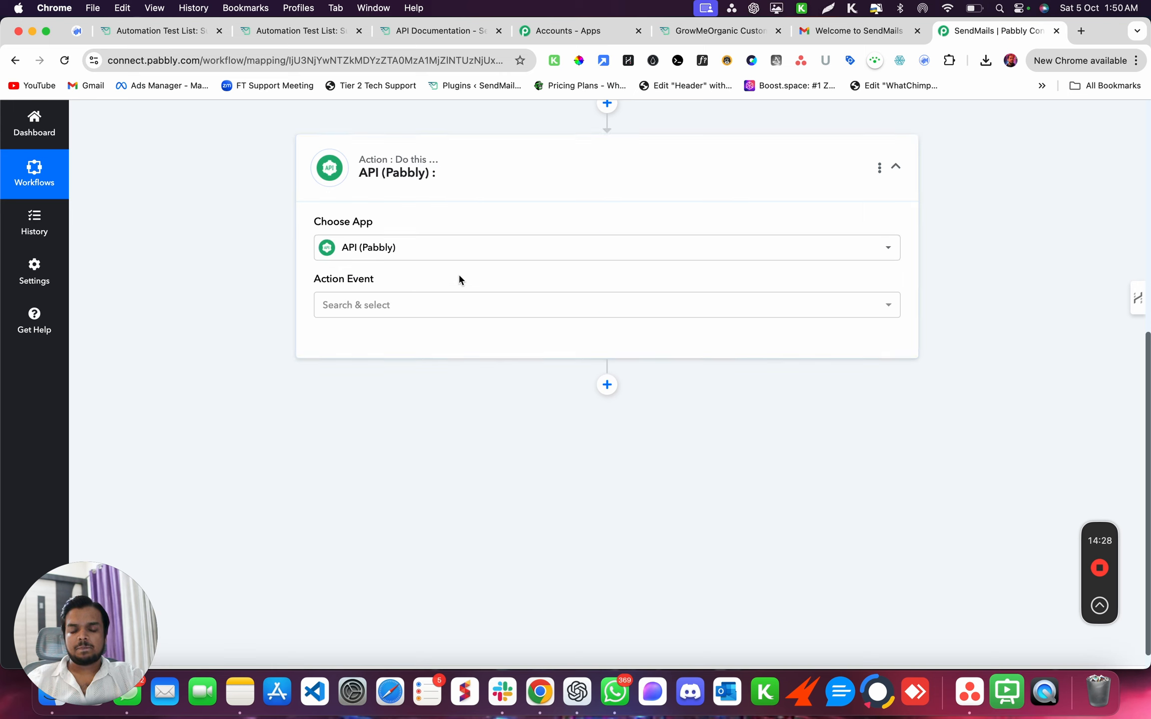
click(396, 309)
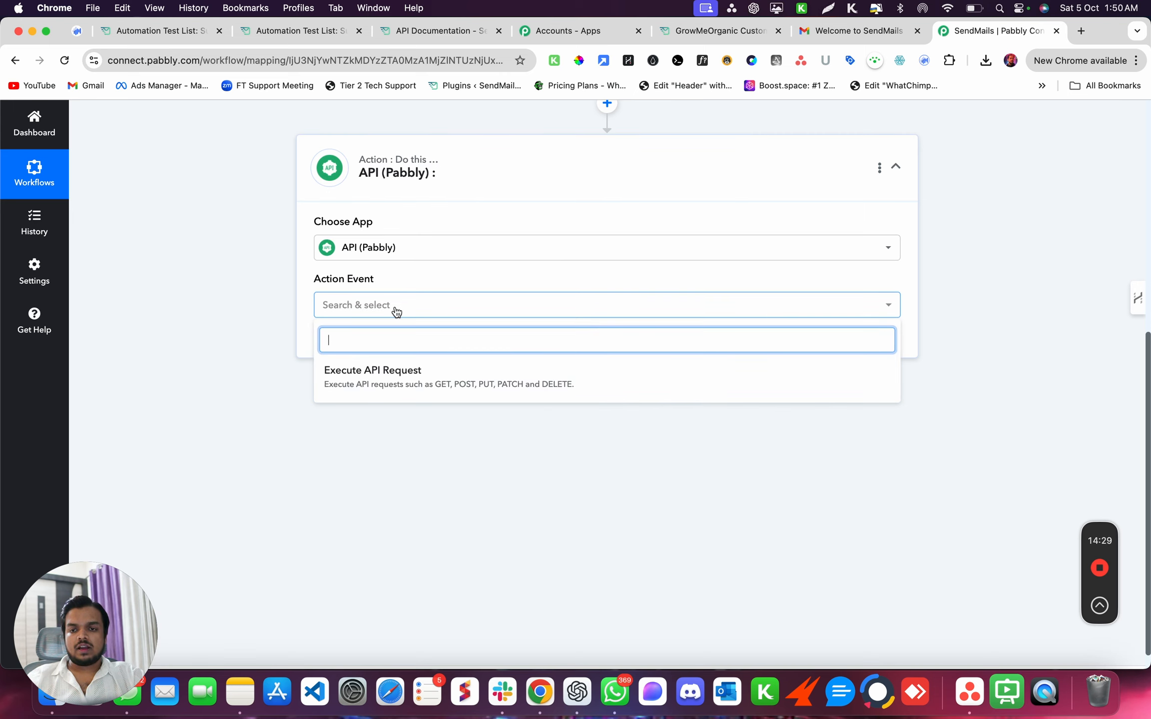
click(382, 370)
click(338, 342)
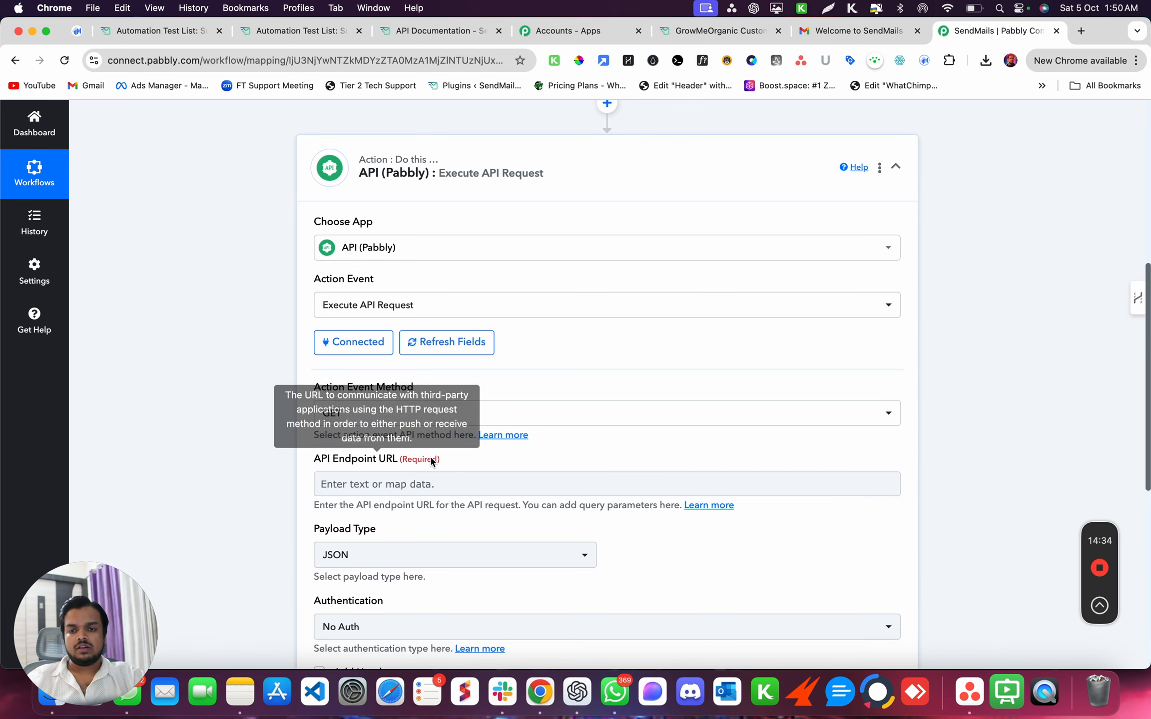
scroll(432, 419, down, 2)
scroll(428, 379, up, 2)
scroll(428, 397, down, 2)
click(430, 418)
click(439, 35)
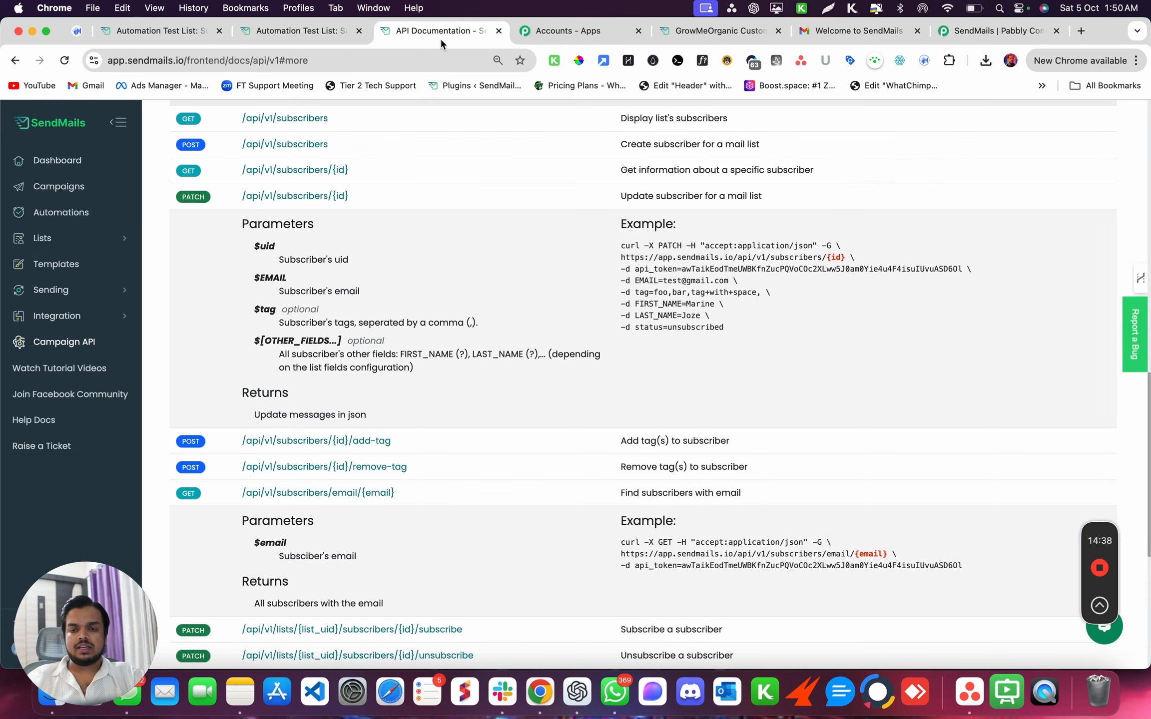
drag(621, 257, 838, 257)
key(super+c)
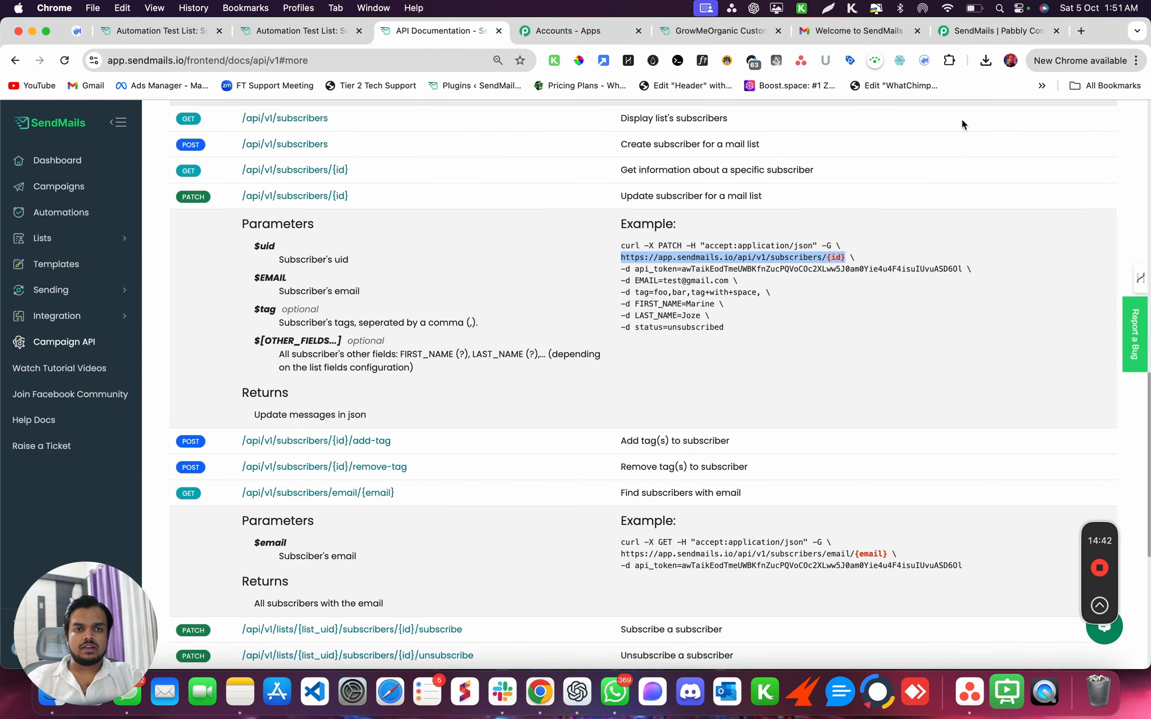
click(982, 30)
key(super+v)
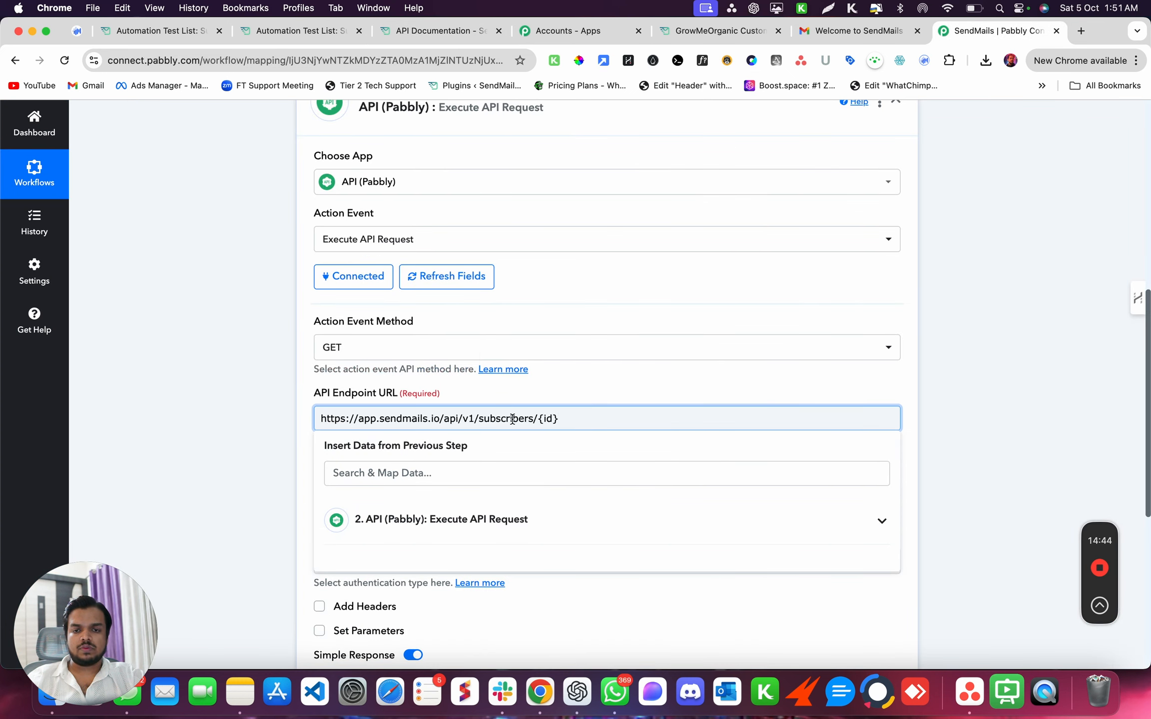
drag(537, 419, 572, 418)
key(BackSpace)
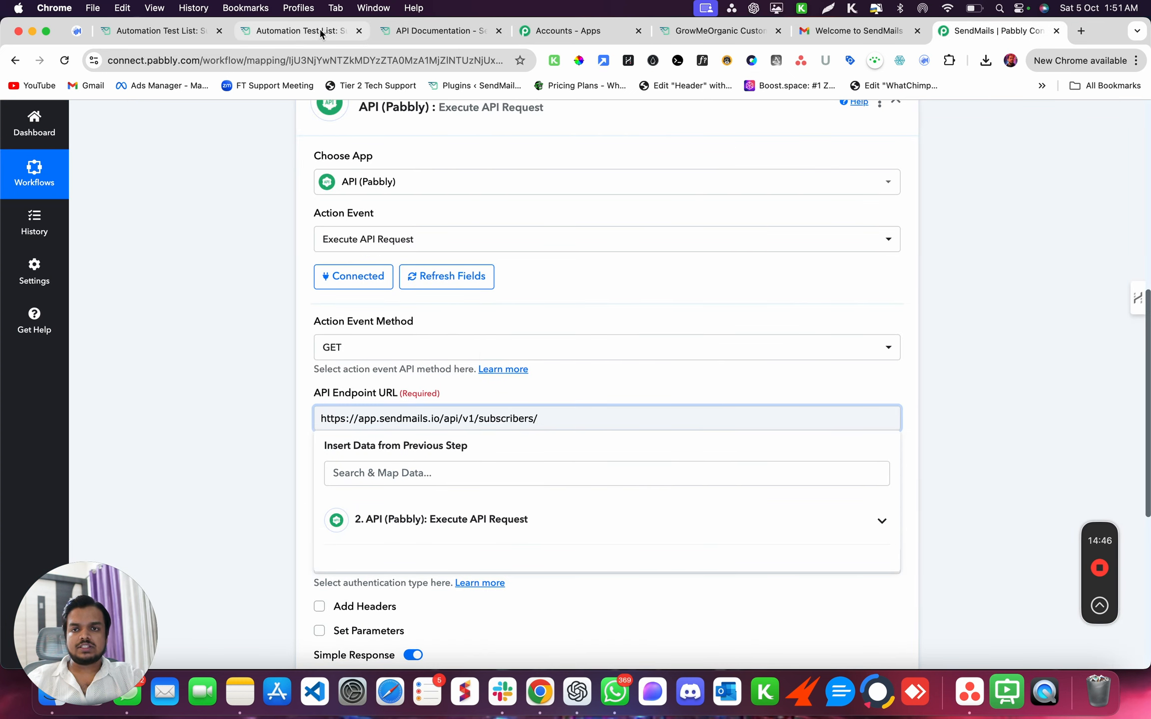
scroll(523, 360, up, 6)
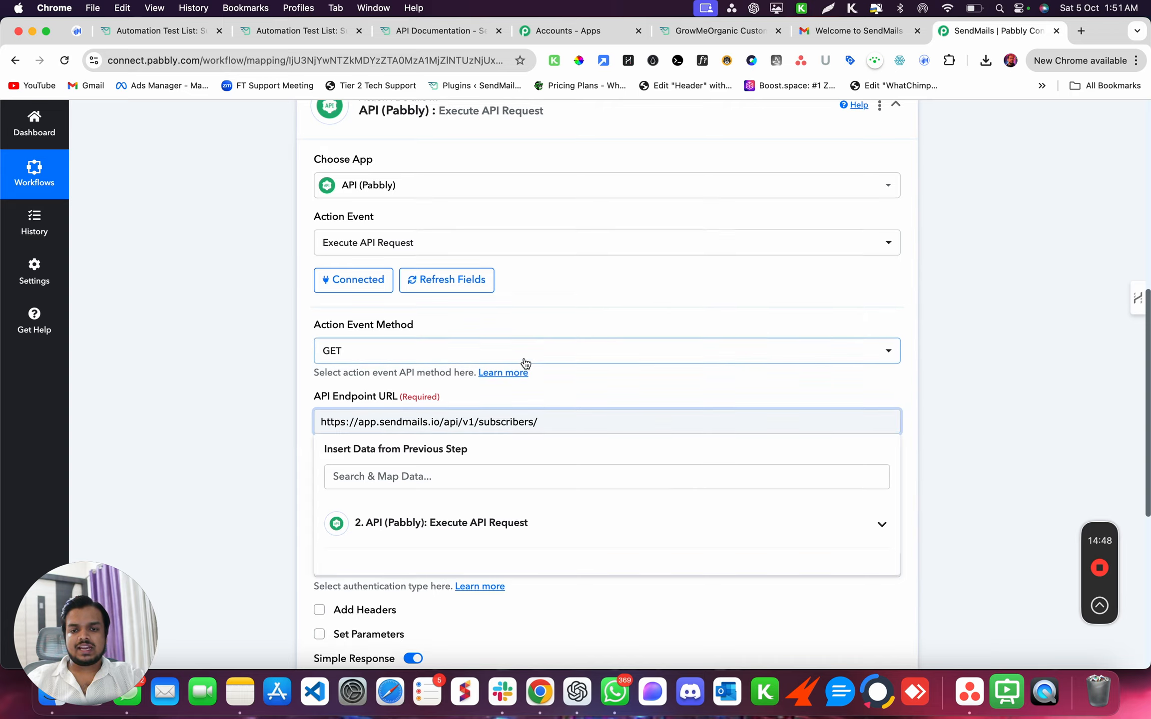
- Re-save the subscriber lookup step and re-run its test request
scroll(523, 361, up, 2)
click(515, 387)
scroll(515, 387, down, 3)
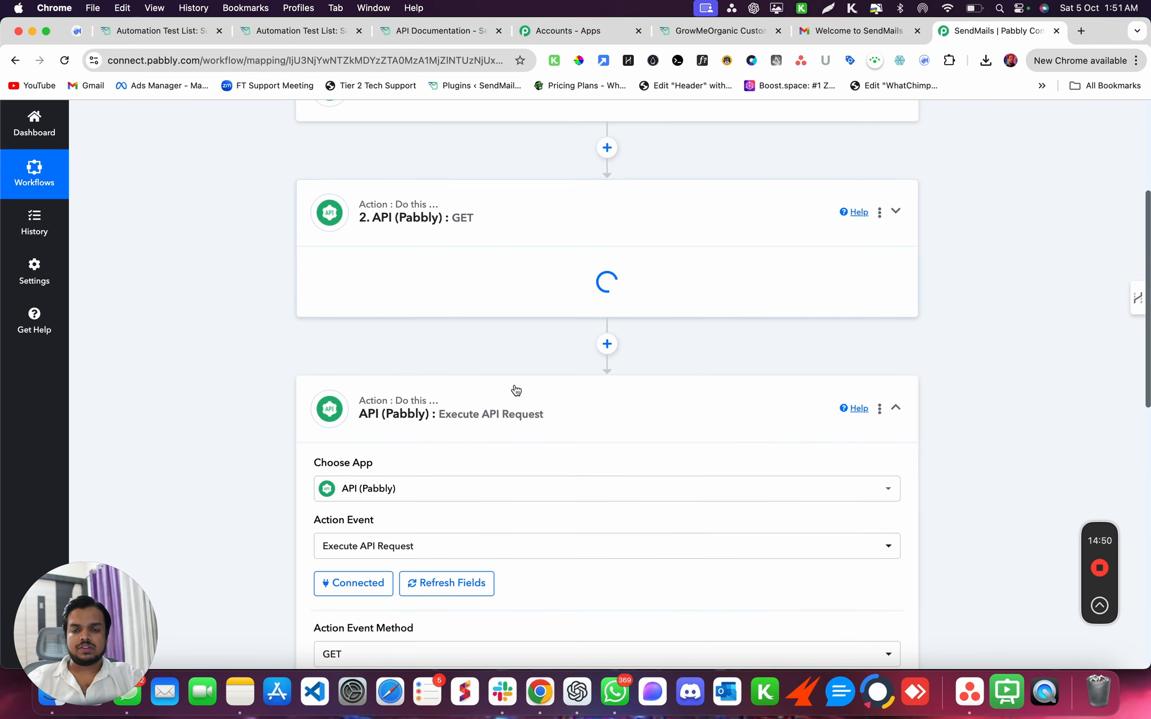
scroll(457, 439, down, 8)
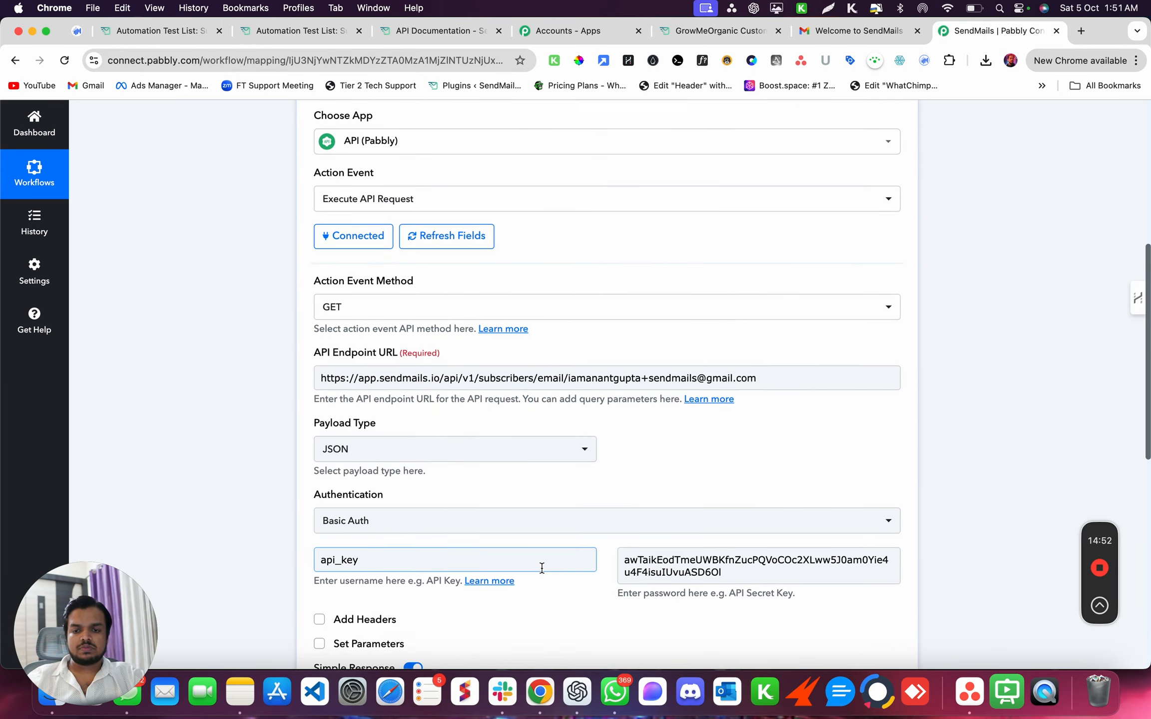
scroll(542, 569, down, 1)
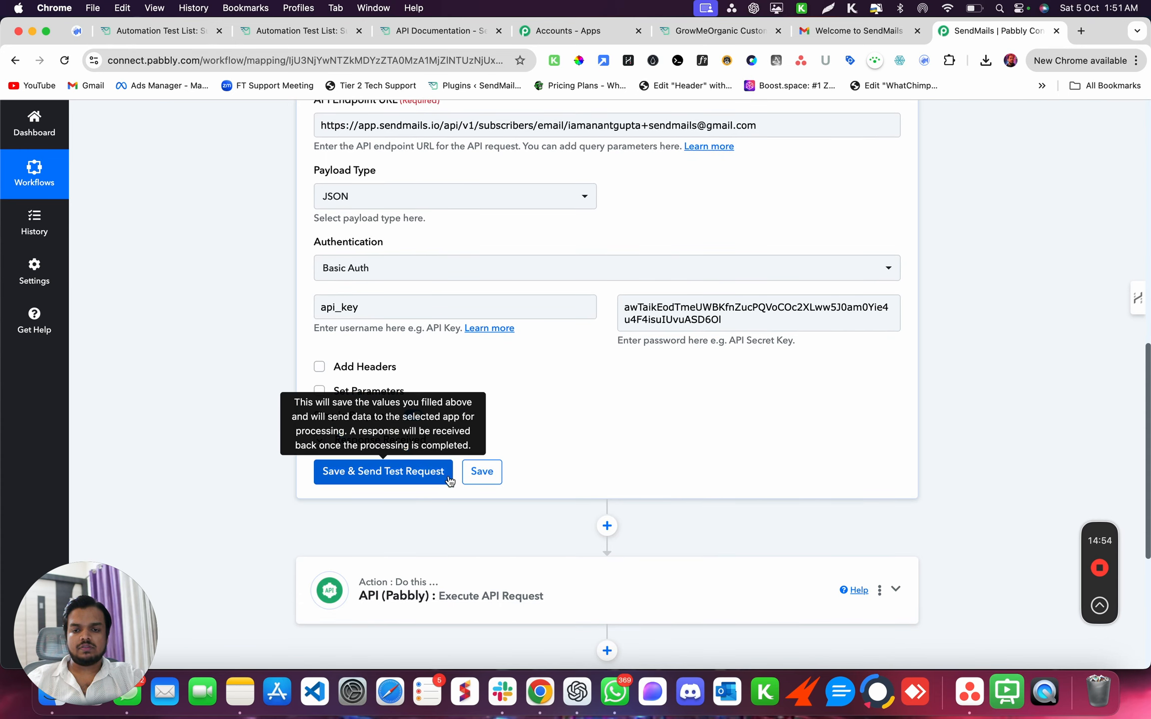
click(412, 471)
scroll(412, 469, down, 4)
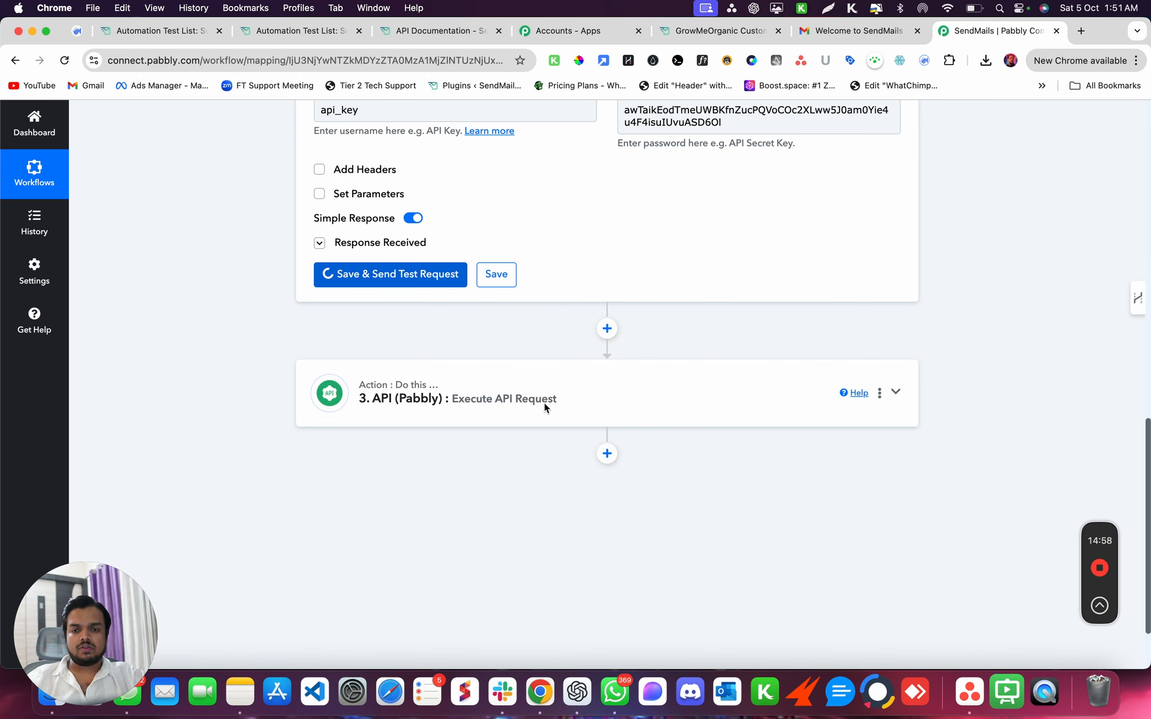
scroll(500, 493, down, 5)
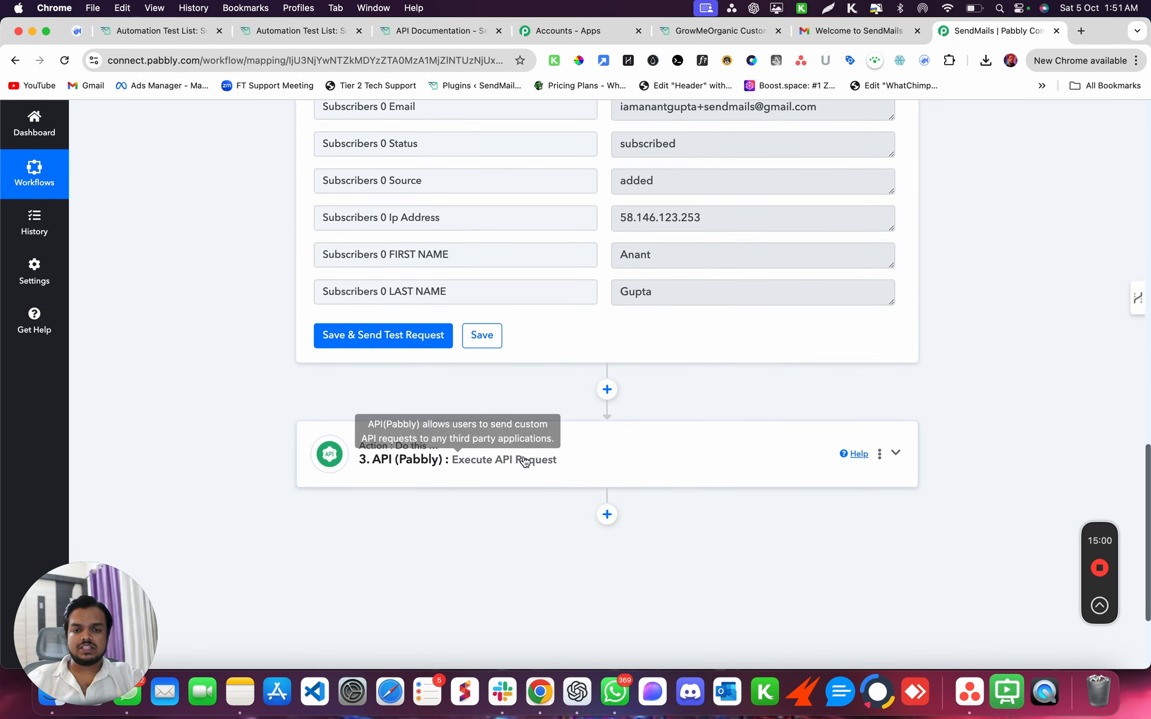
- Map '2. Subscribers 0 Id' onto the end of the third step's endpoint URL
click(524, 460)
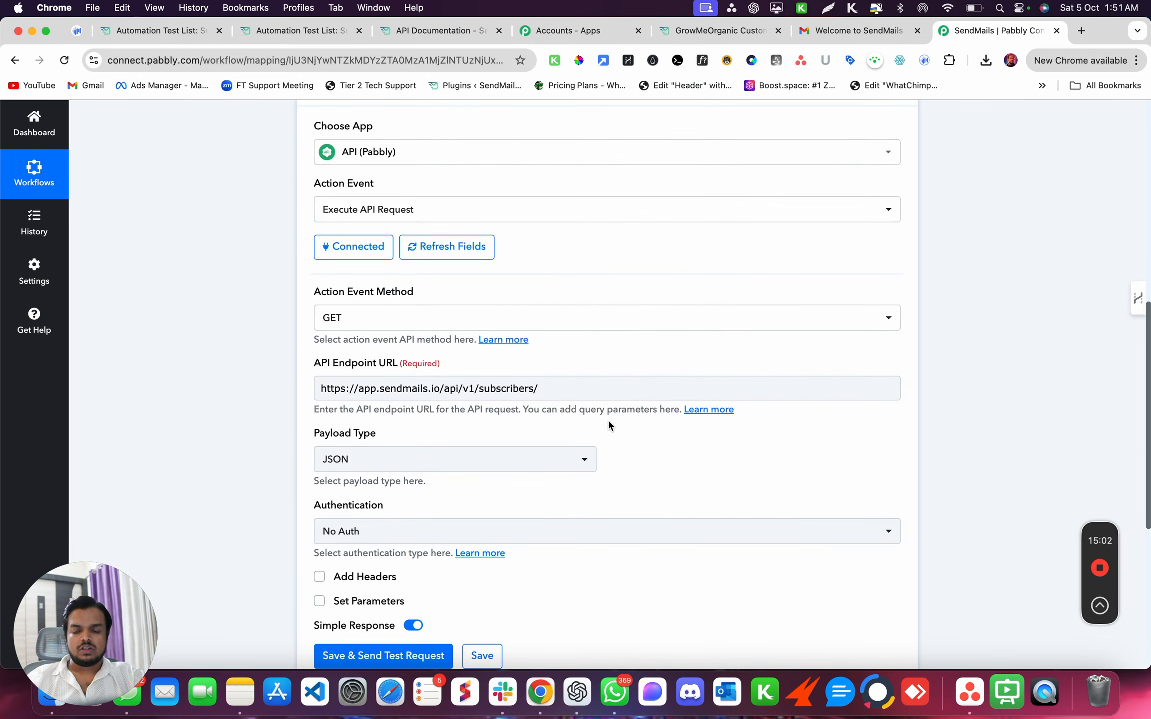
click(554, 388)
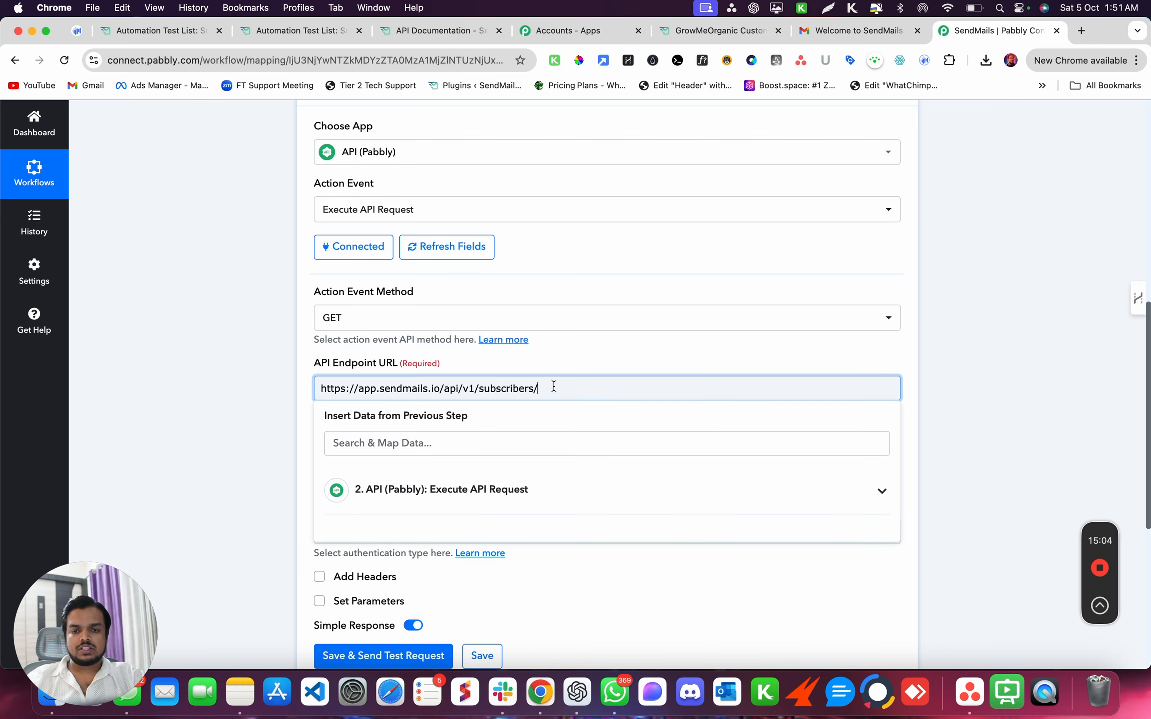
click(486, 490)
scroll(487, 494, down, 2)
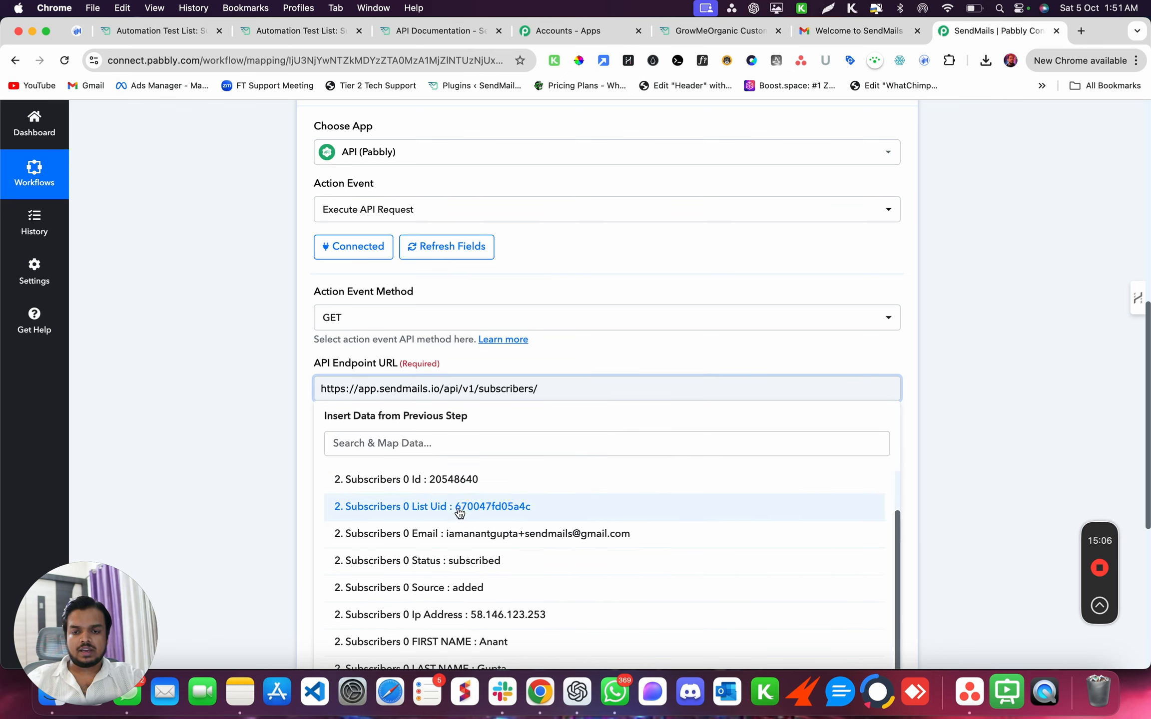
click(455, 485)
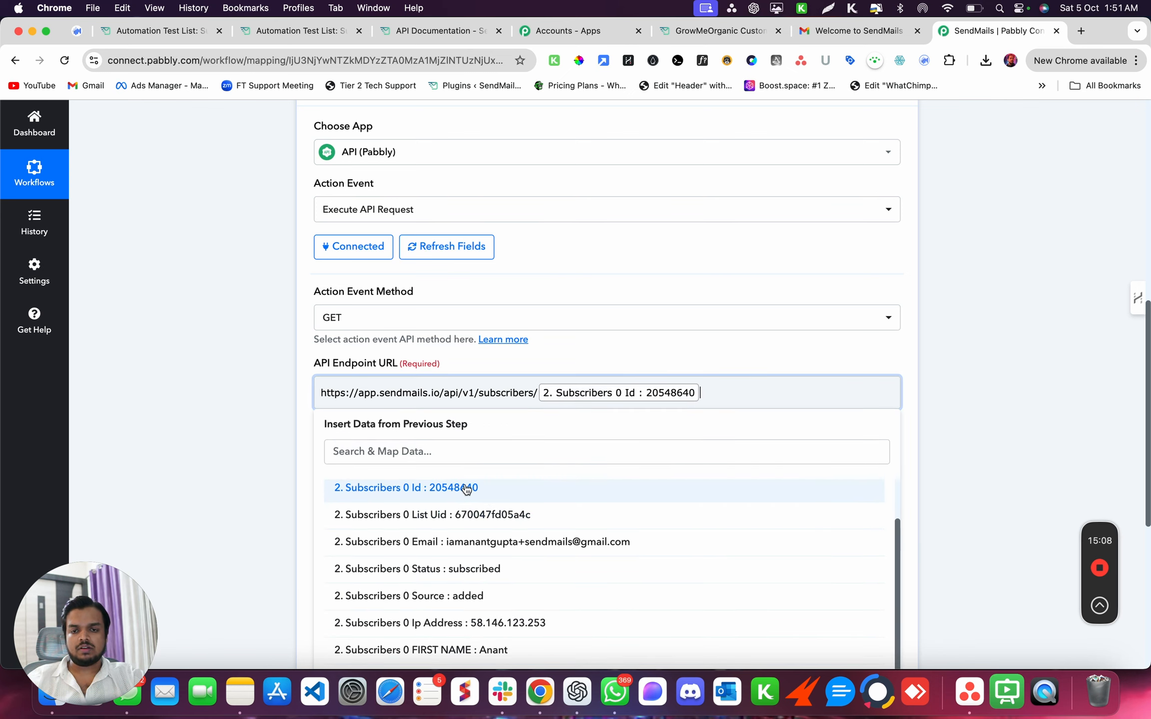
click(214, 428)
scroll(360, 500, down, 3)
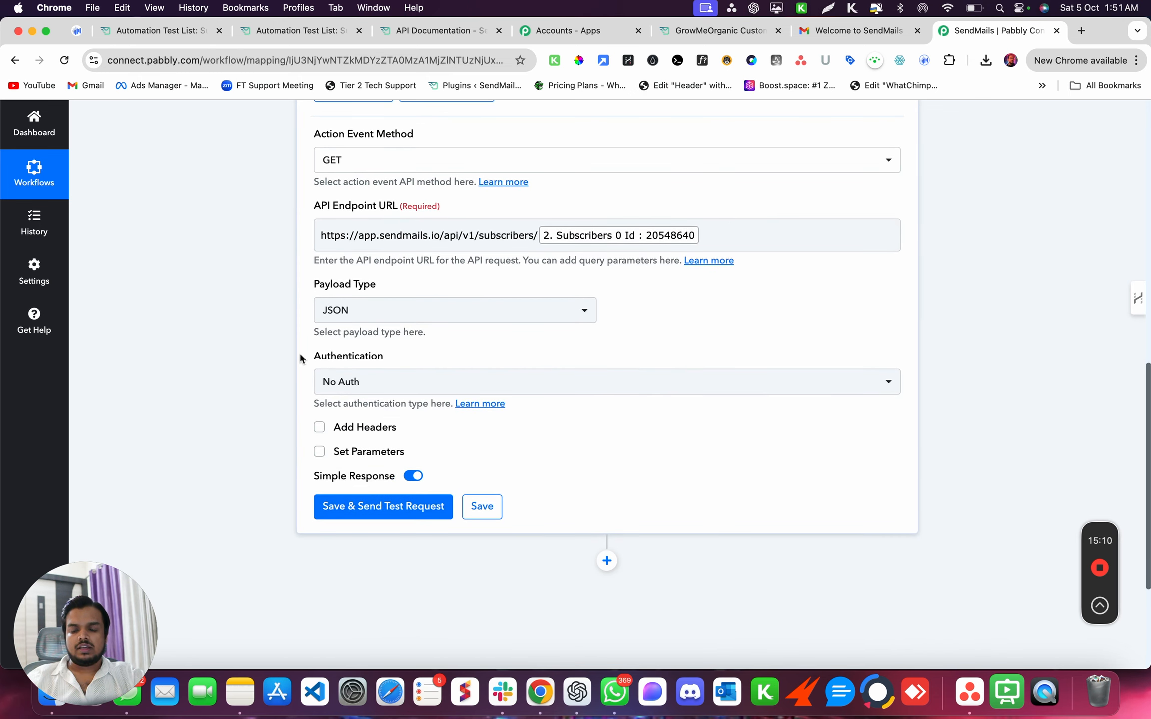
- Change the third step's request method from GET to PATCH
click(320, 31)
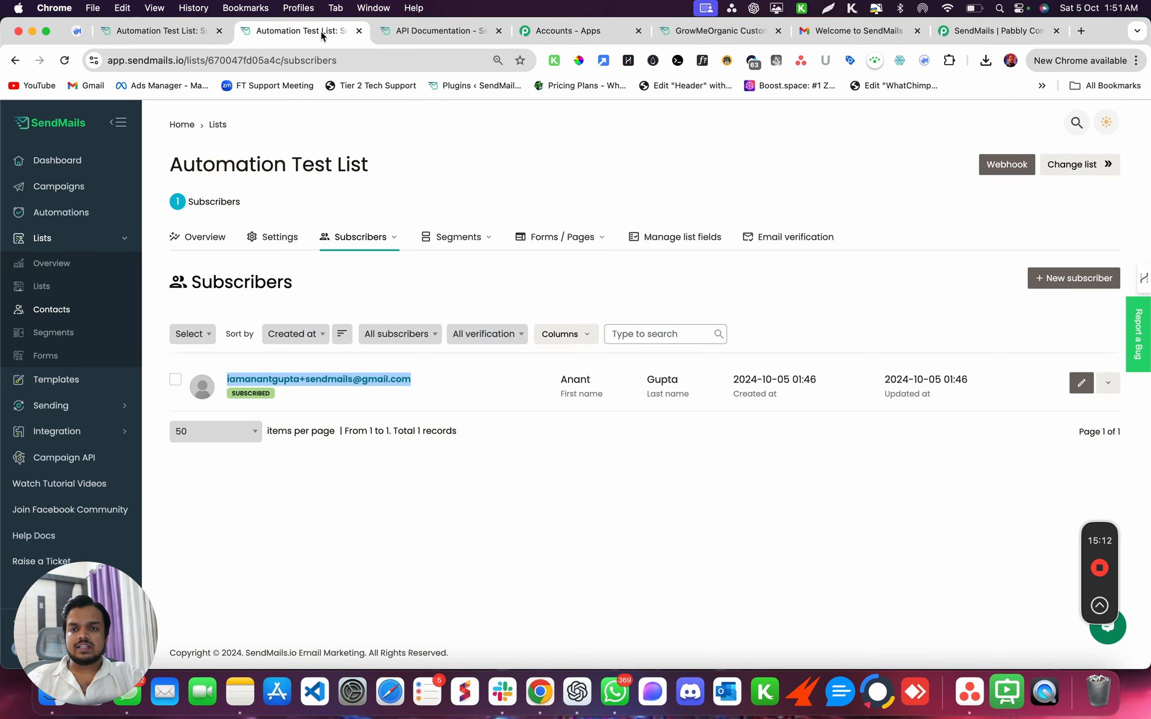
click(403, 32)
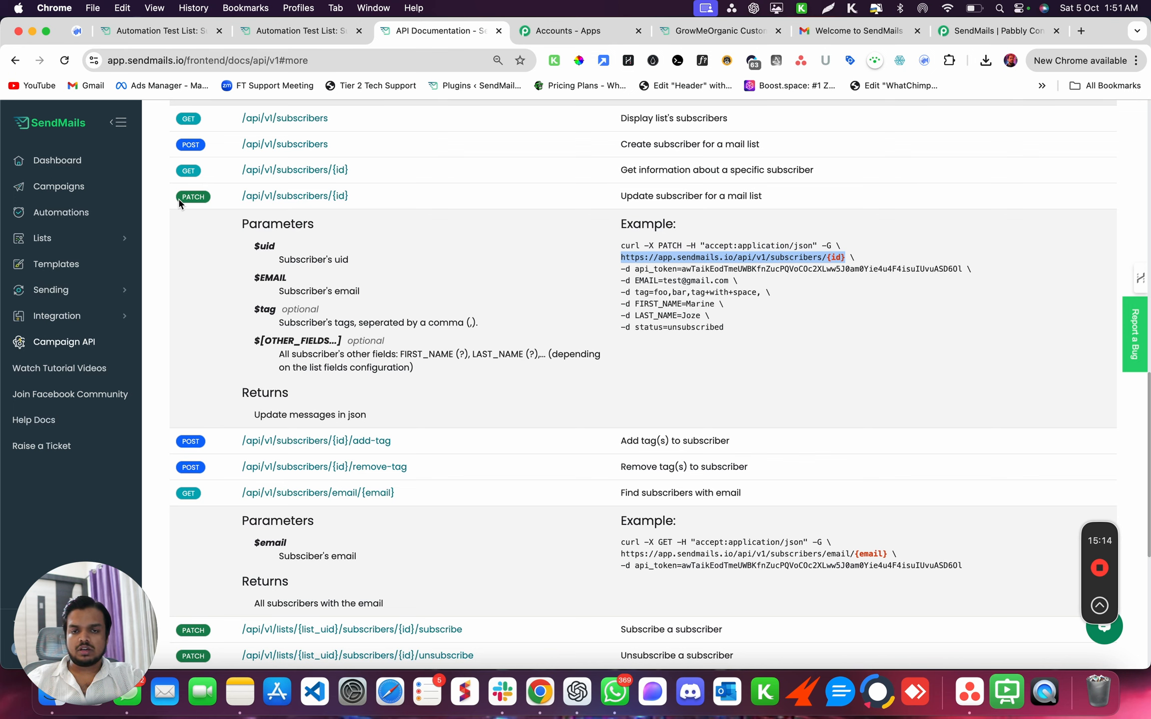
click(214, 202)
click(963, 26)
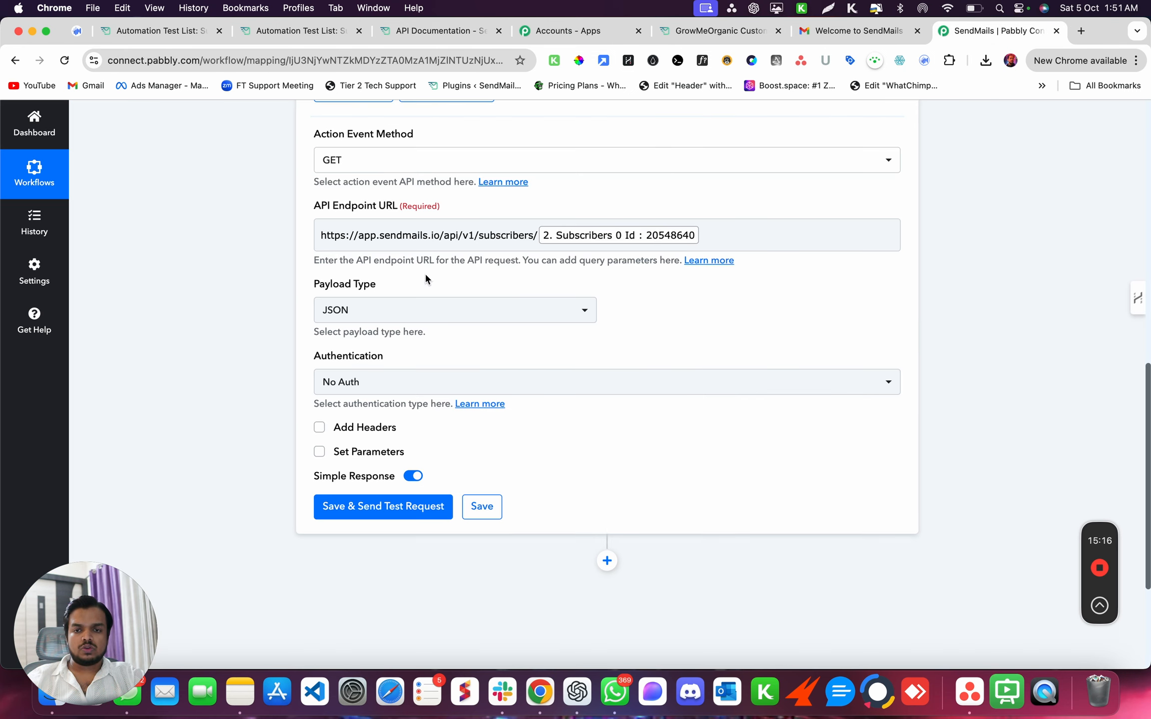
click(444, 168)
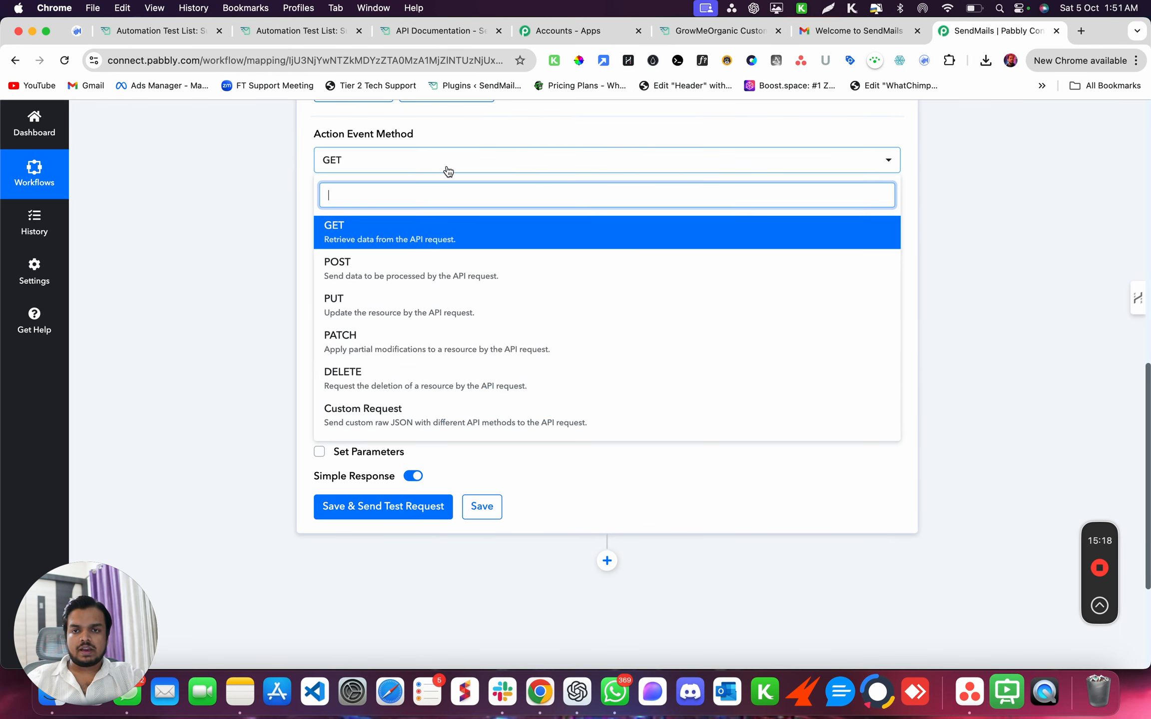
click(394, 348)
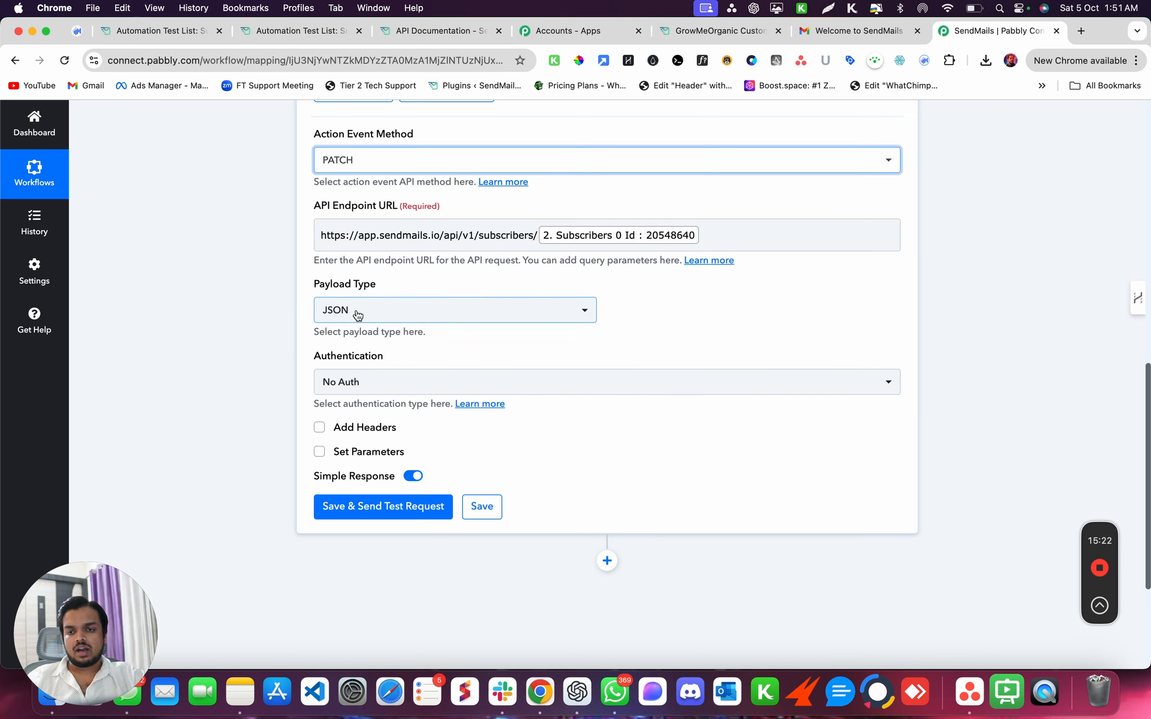
- Enable Set Parameters and note the uid, EMAIL and tag parameter names from the PATCH docs
click(320, 452)
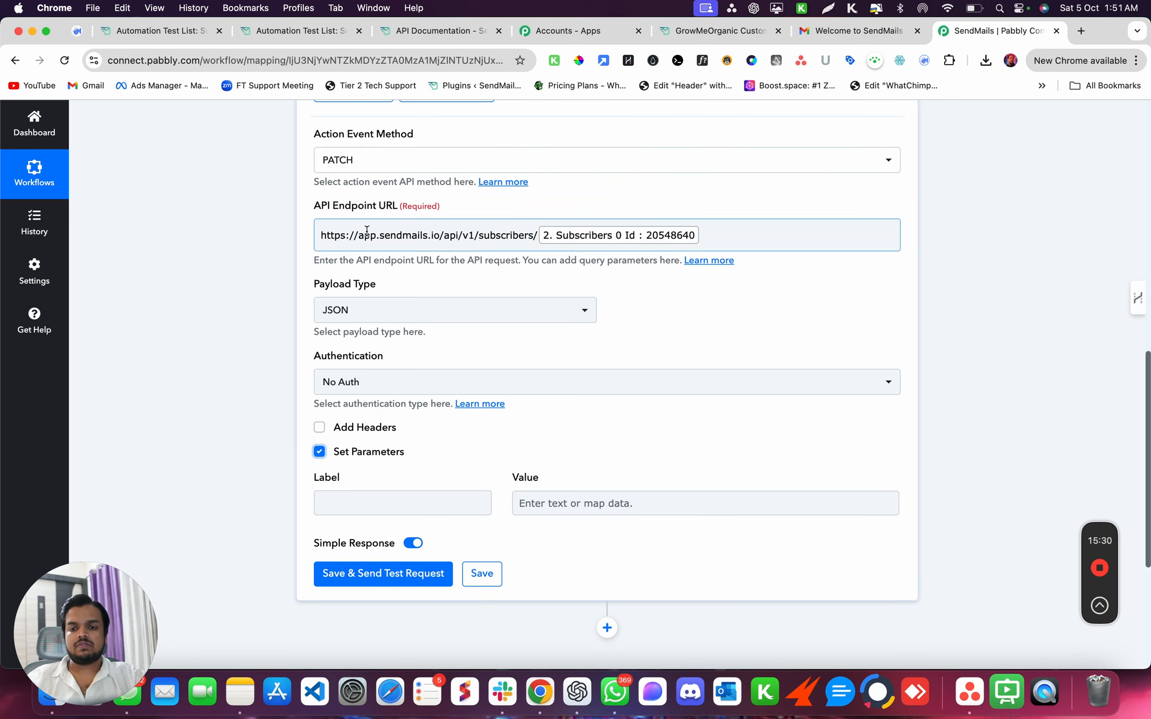
click(390, 29)
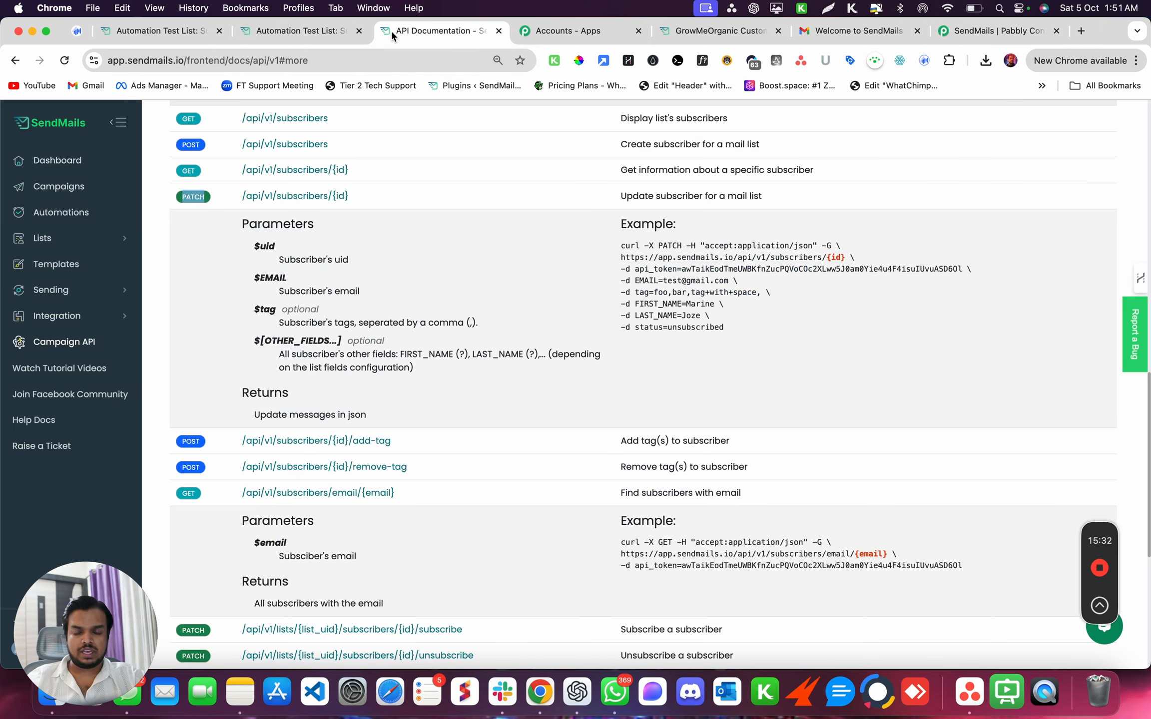
double_click(265, 308)
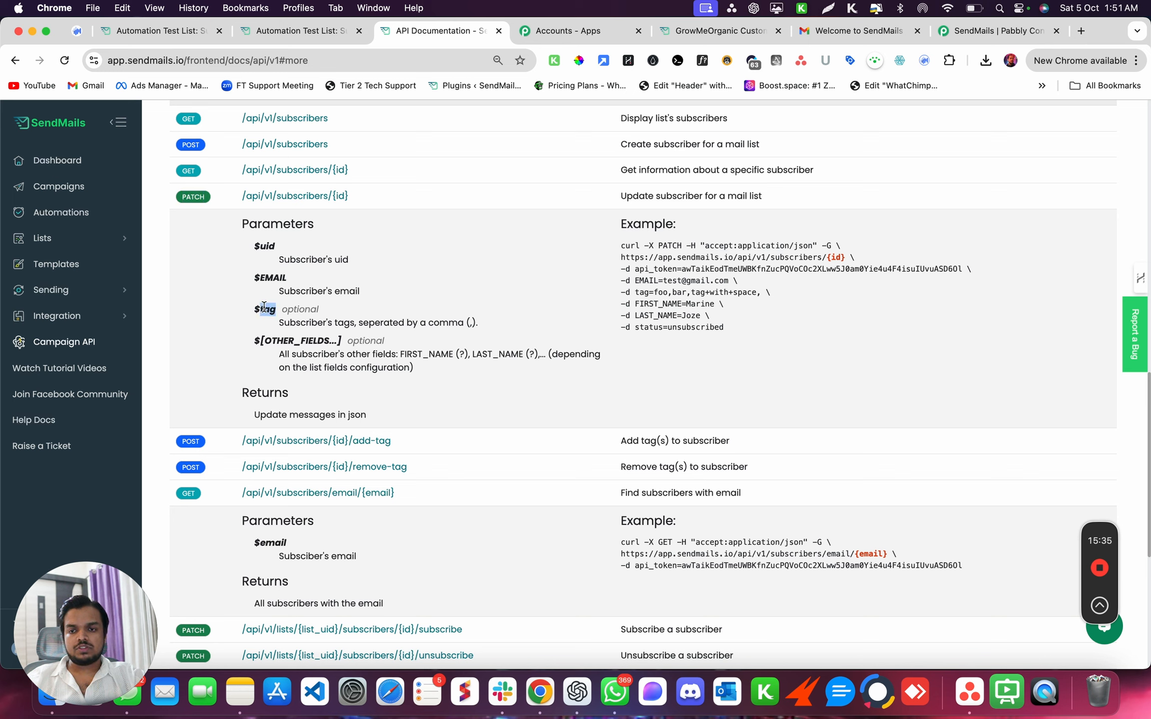
double_click(279, 278)
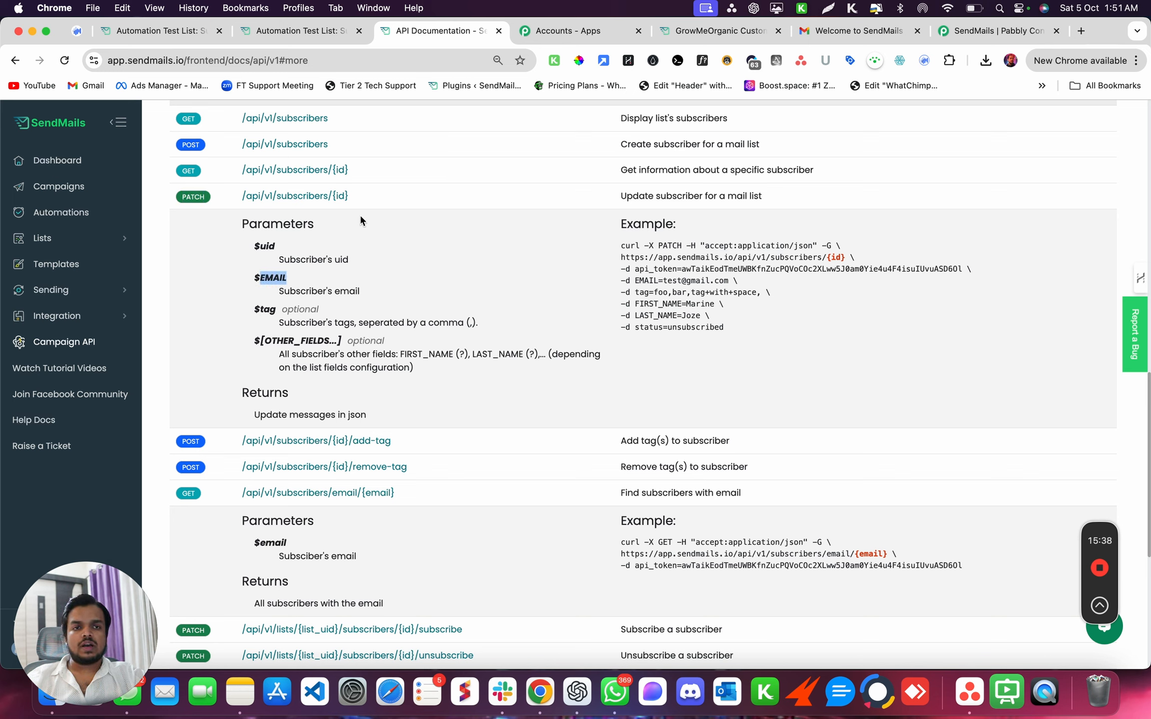
click(964, 34)
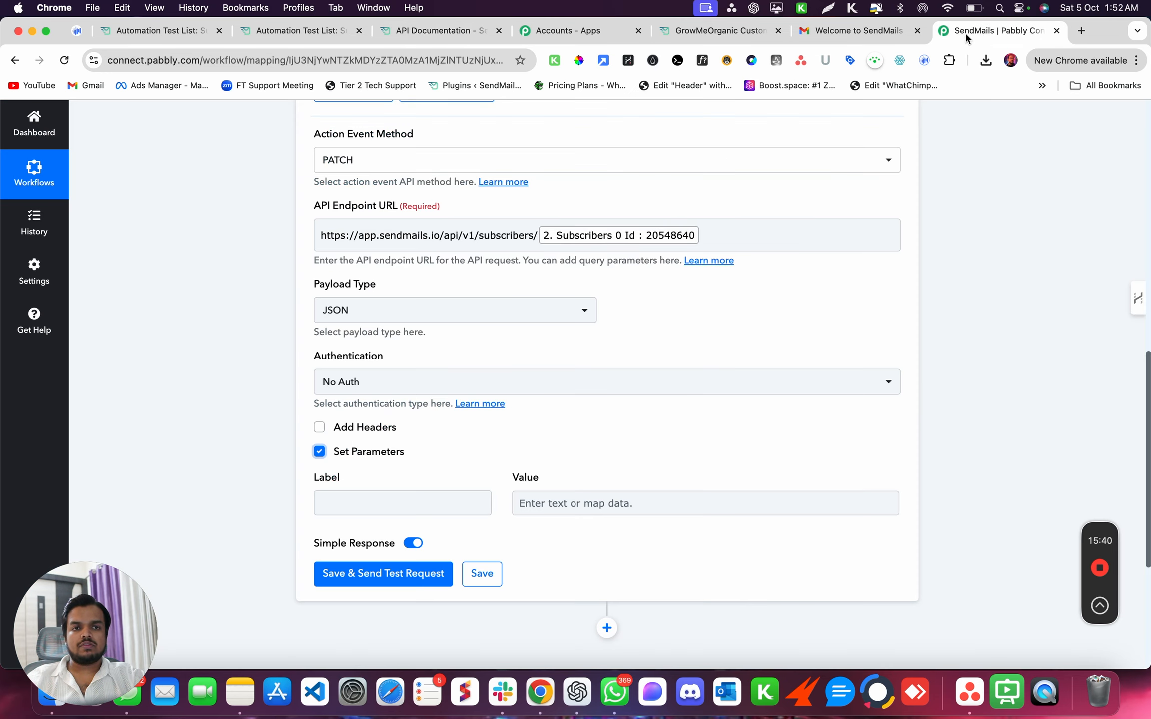
click(371, 37)
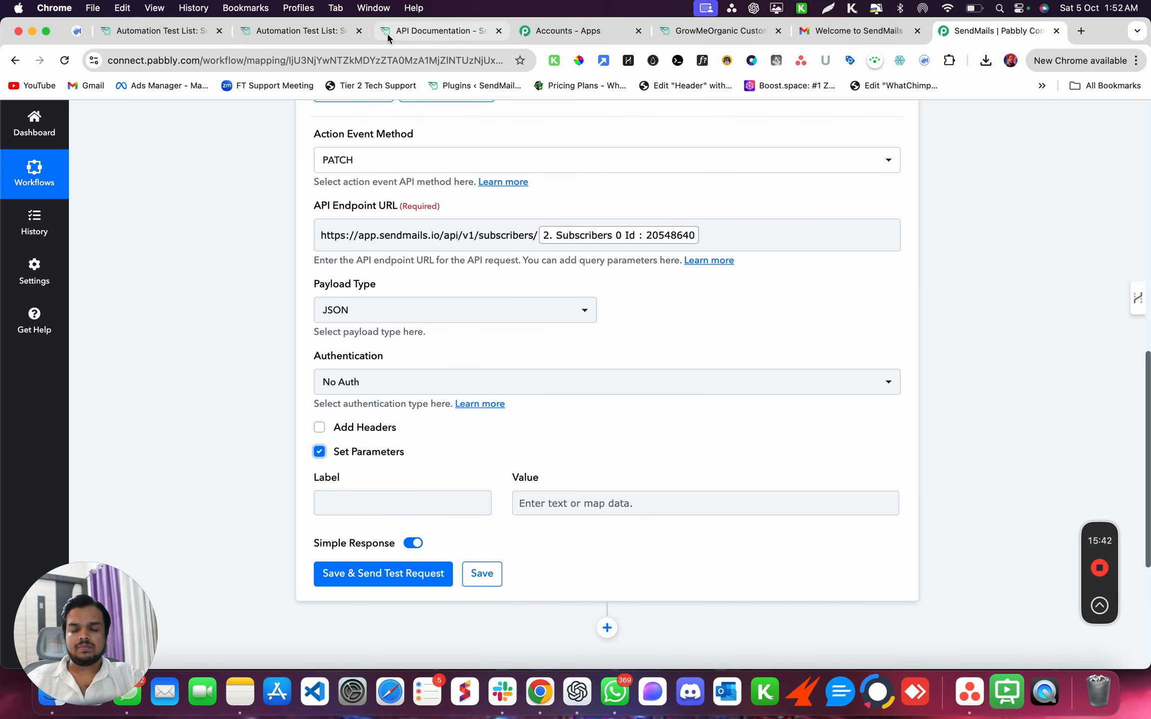
double_click(267, 244)
key(super+c)
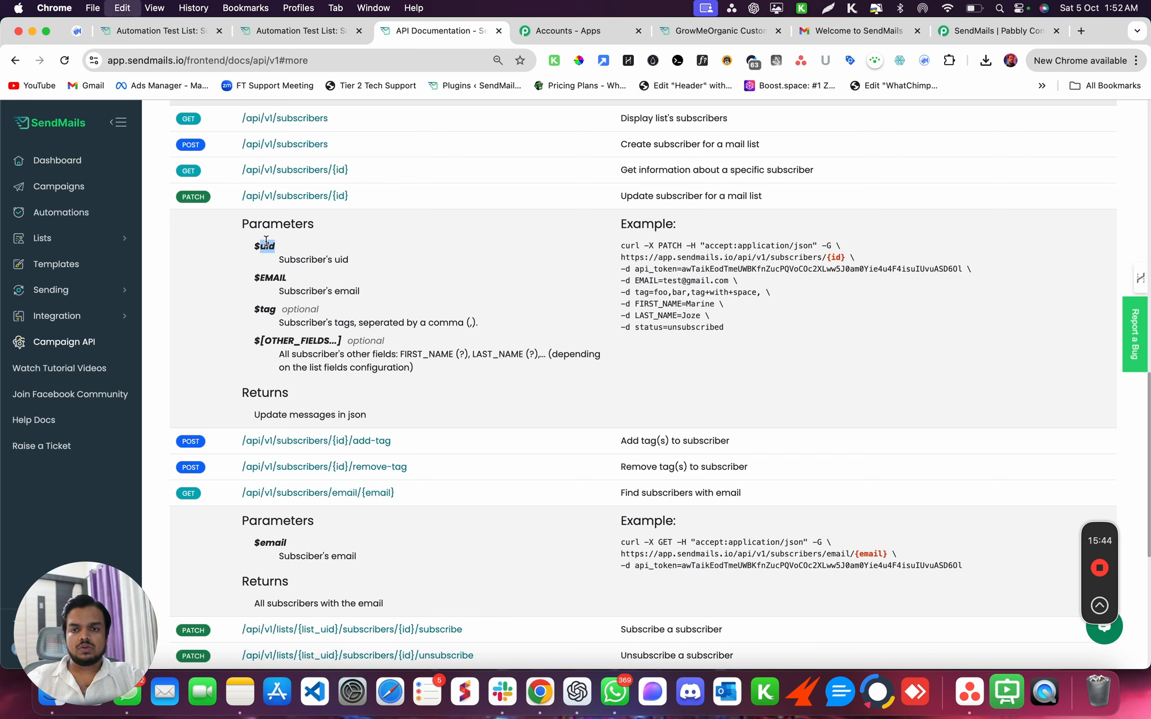
click(991, 30)
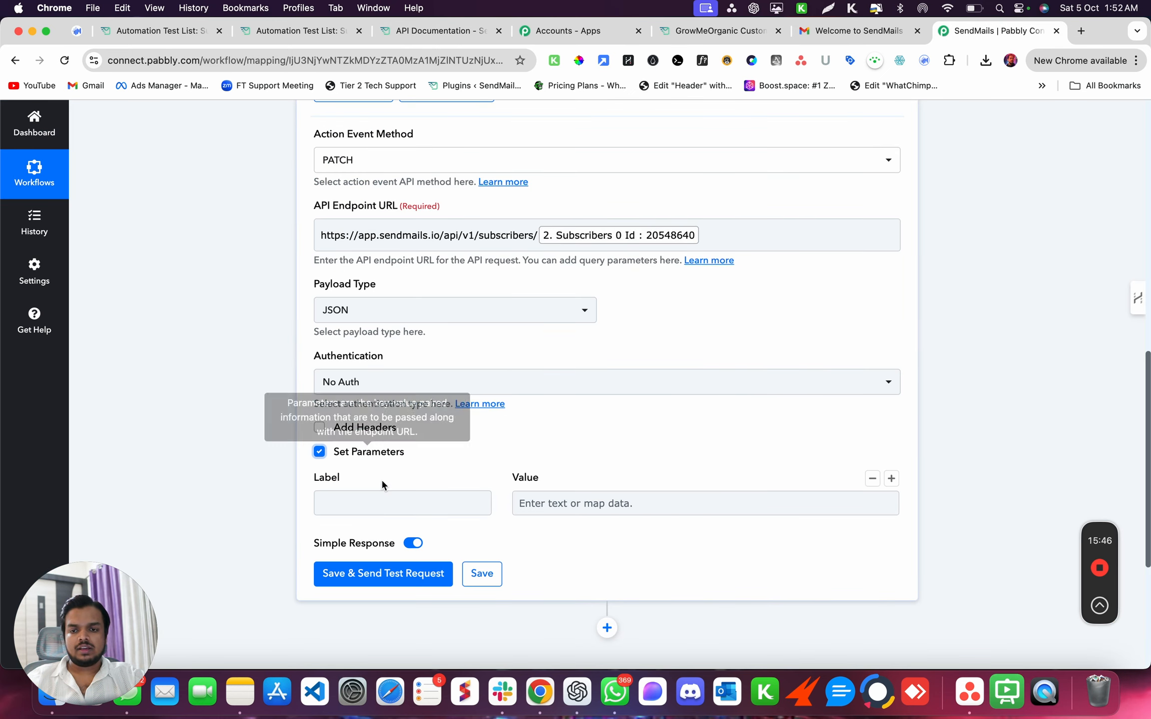
click(379, 497)
- Add parameter uid mapped to step 2's Subscribers 0 Id
key(super+v)
click(577, 500)
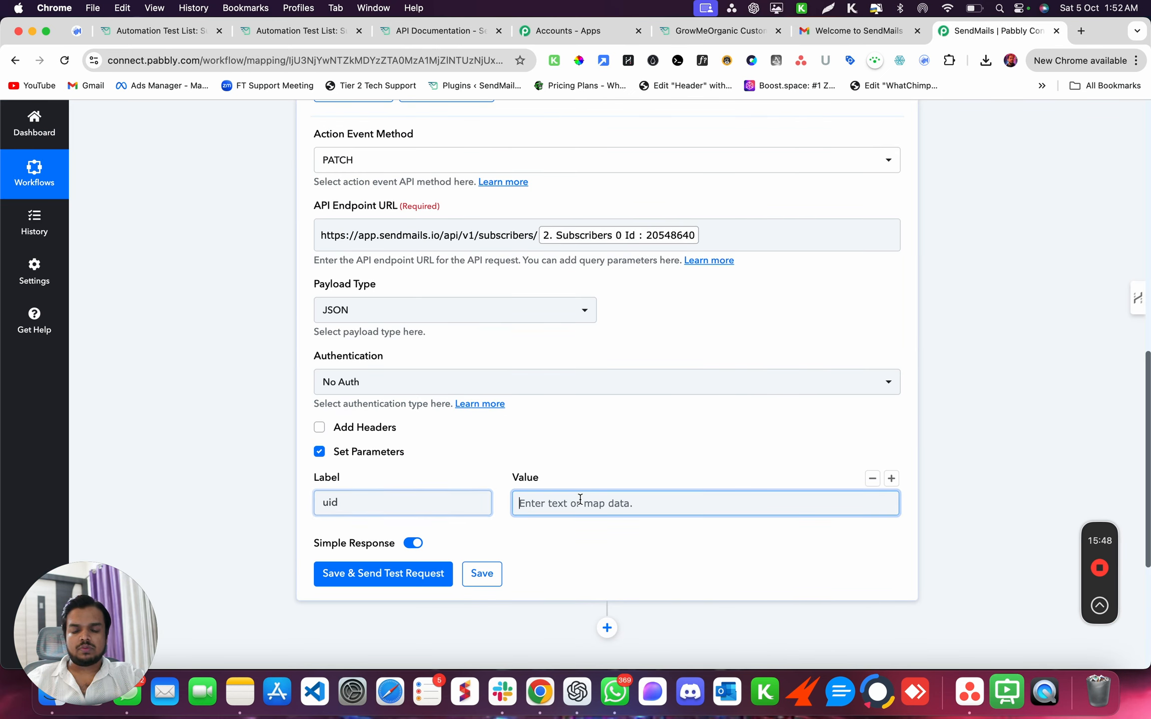
click(613, 603)
scroll(611, 589, down, 3)
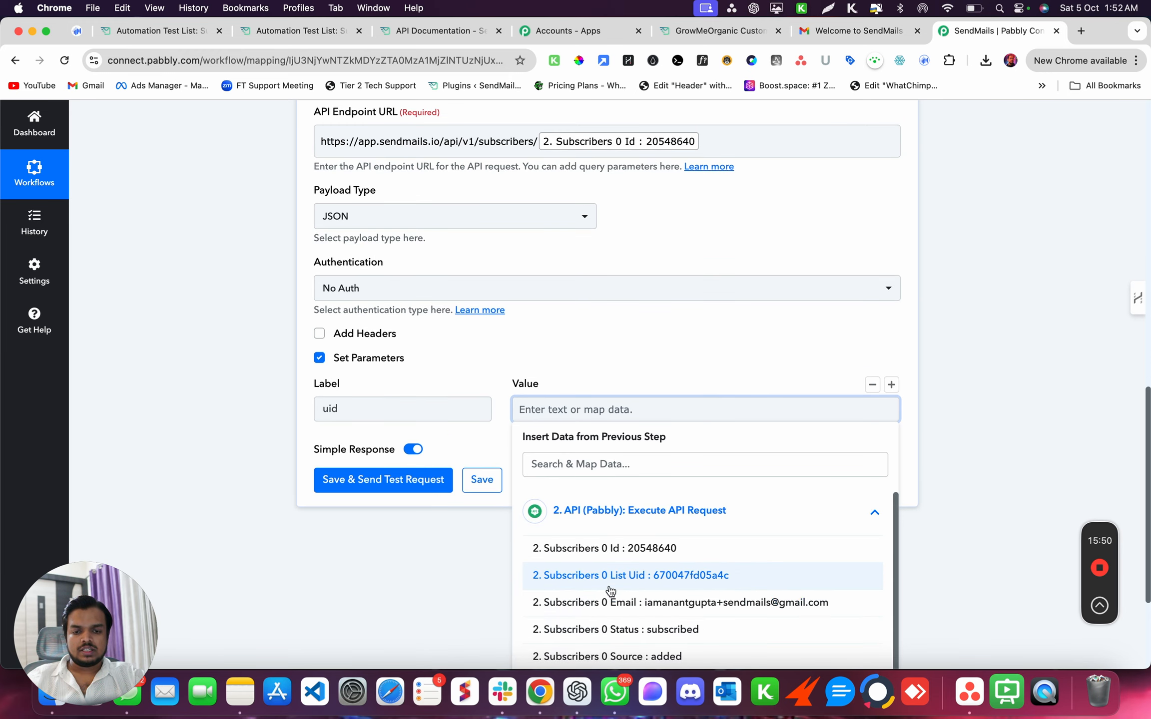
click(604, 548)
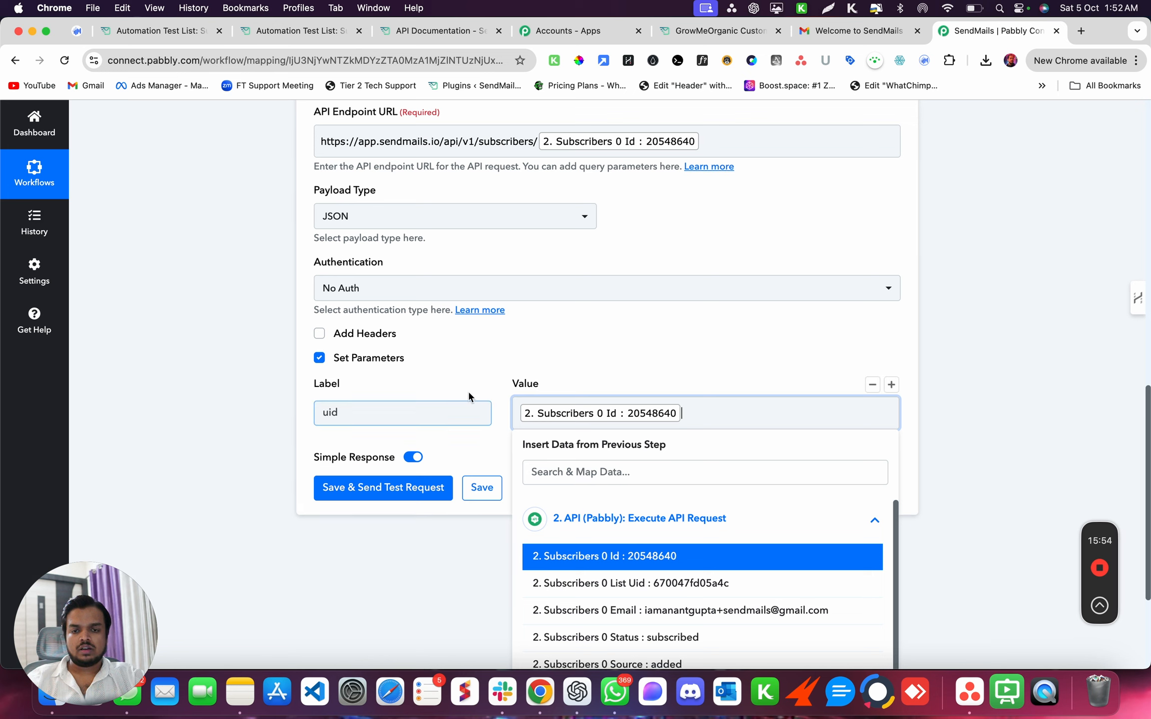
click(891, 384)
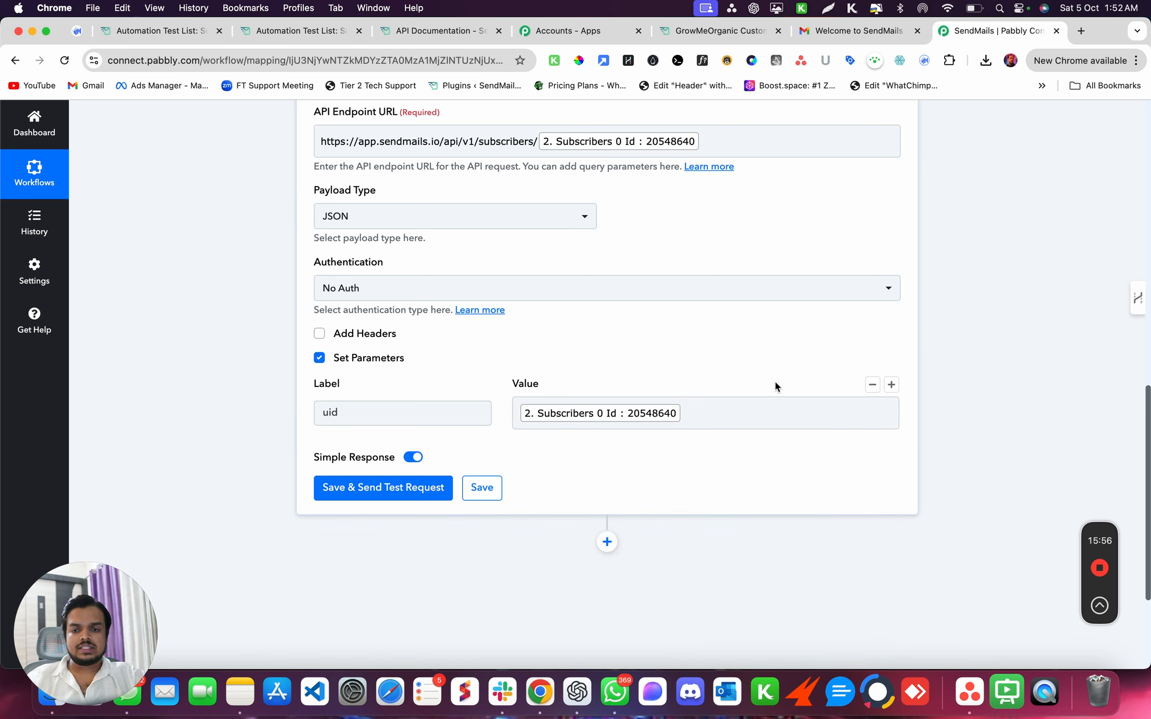
- Add a parameter EMAIL mapped to step 2's Subscribers 0 Email
click(891, 385)
click(429, 473)
text(EMA)
click(603, 477)
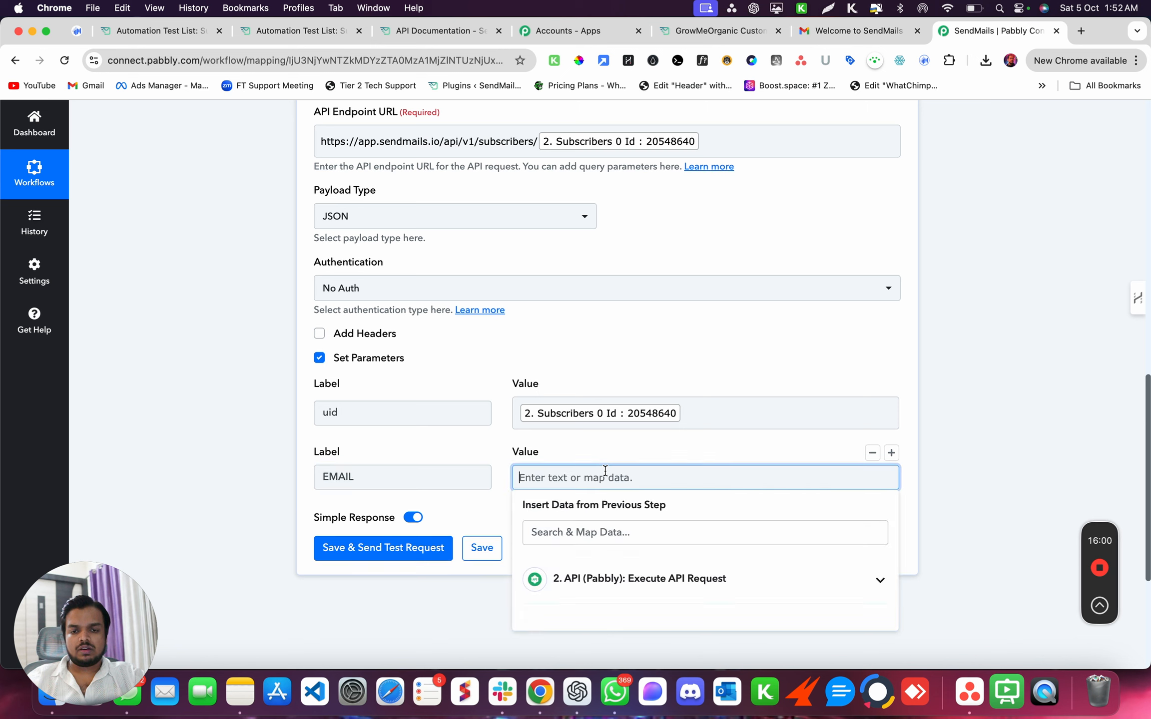
click(626, 573)
scroll(626, 572, down, 3)
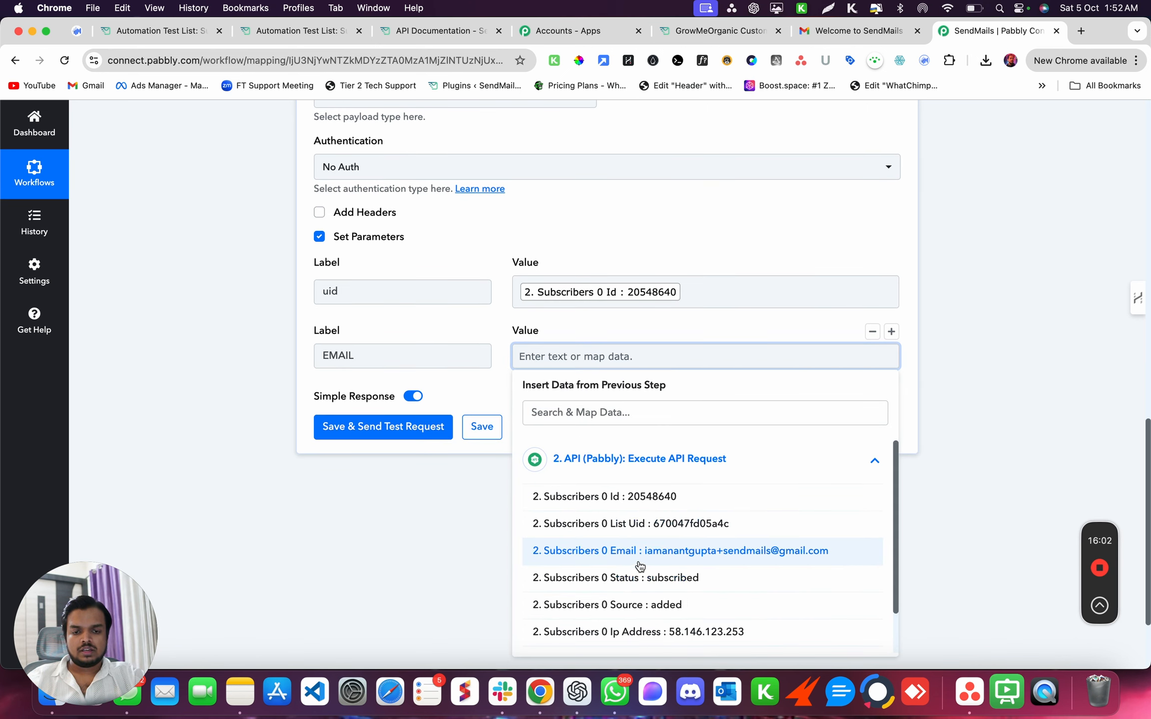
click(640, 562)
click(225, 398)
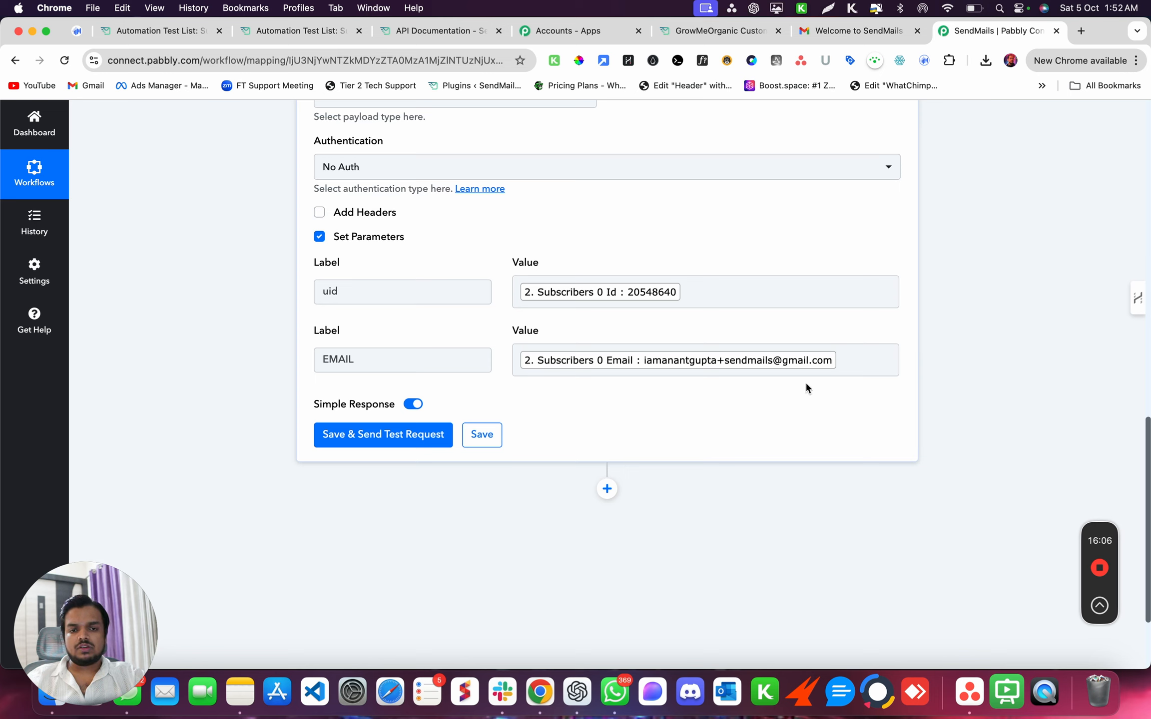
- Add a parameter tag with value Lead and send the test request
click(891, 331)
click(453, 433)
text(tag)
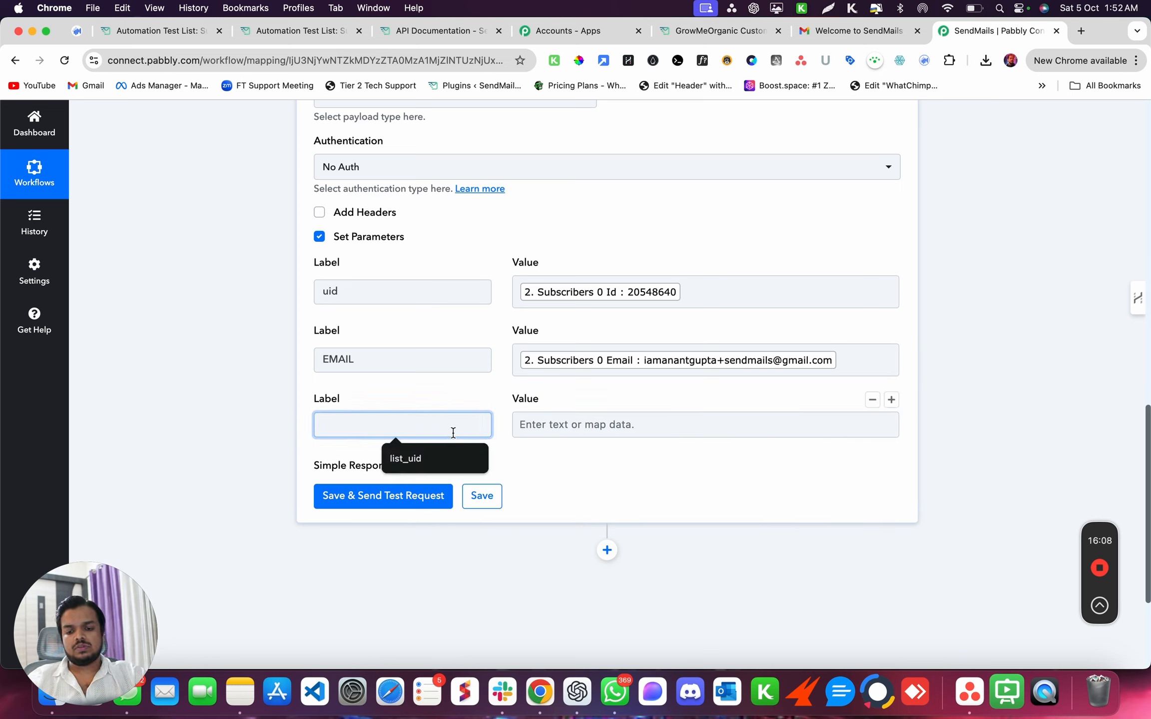
key(Tab)
text(Lead)
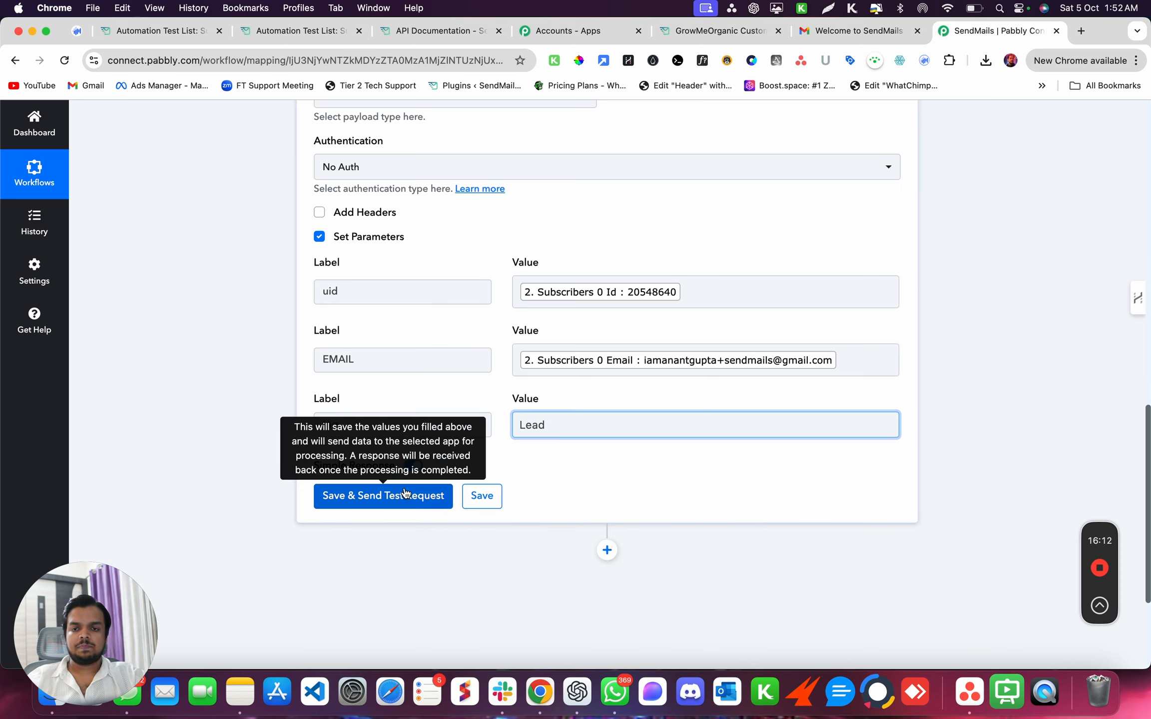
click(383, 495)
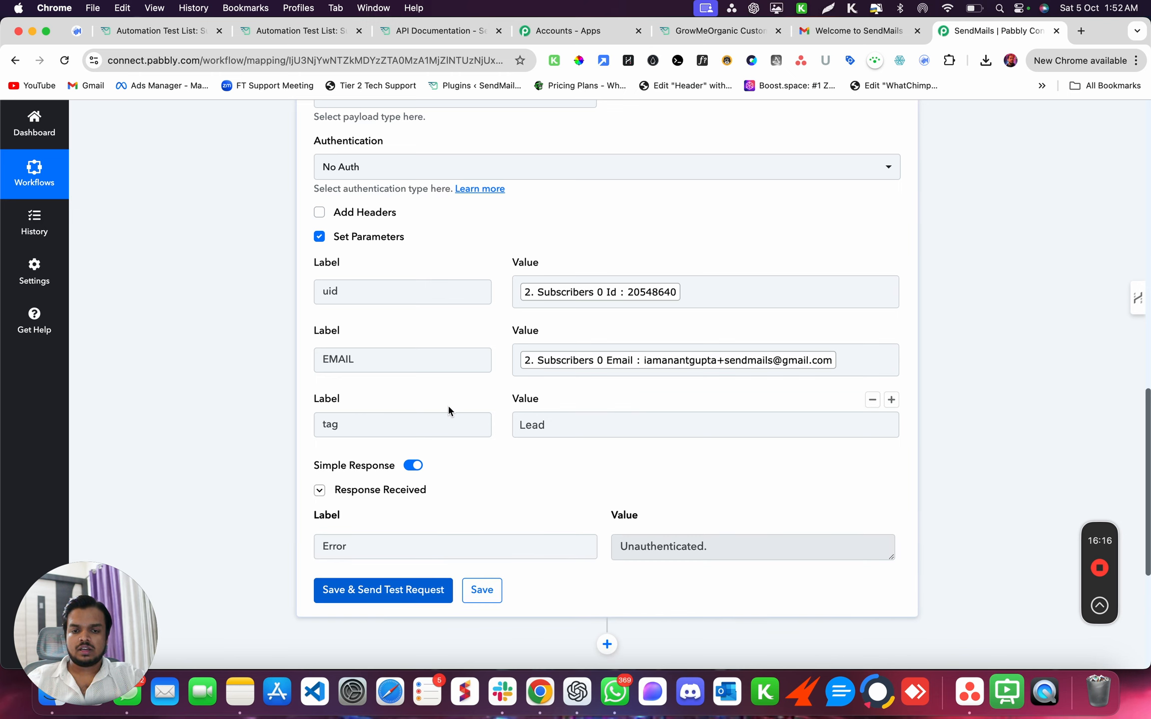
- Set authentication to Basic Auth with username api_key
scroll(483, 387, up, 3)
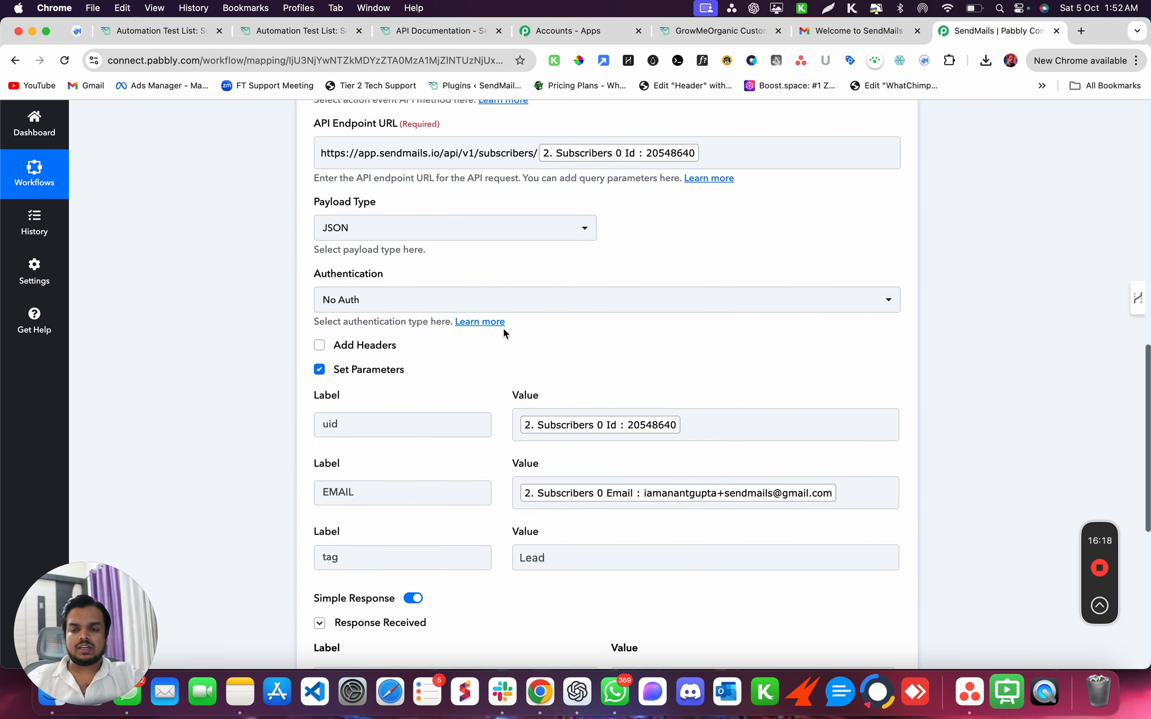
click(516, 302)
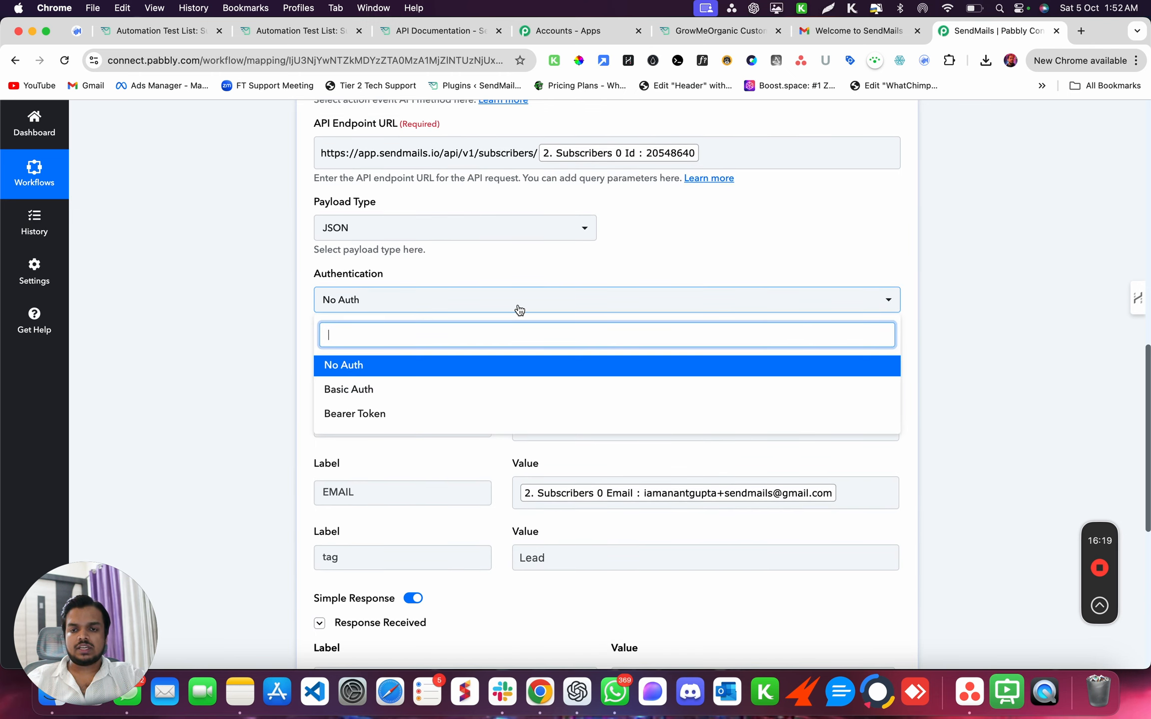
click(442, 395)
click(427, 341)
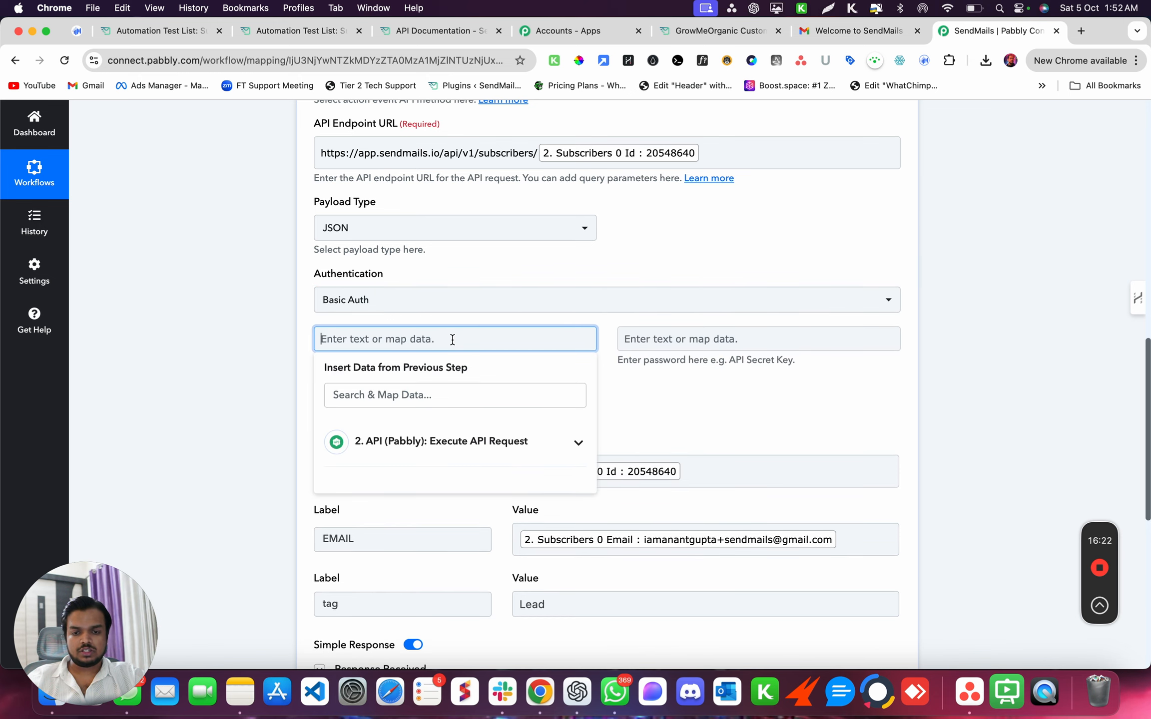
text(api_key)
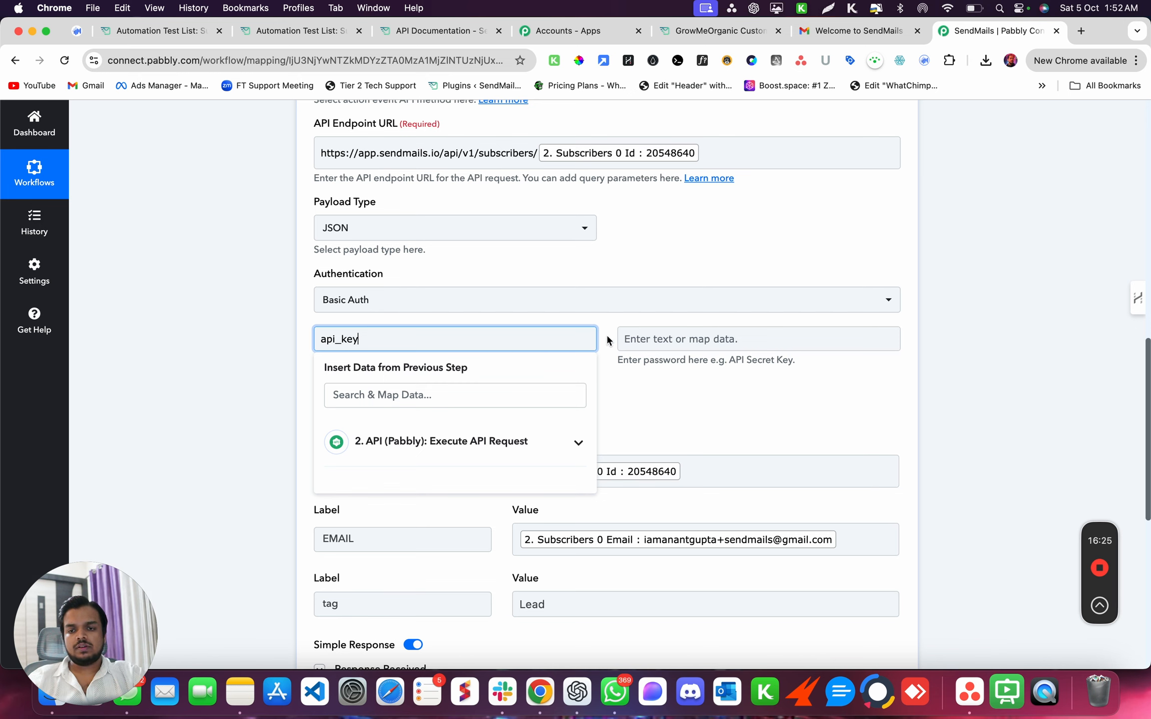
click(645, 339)
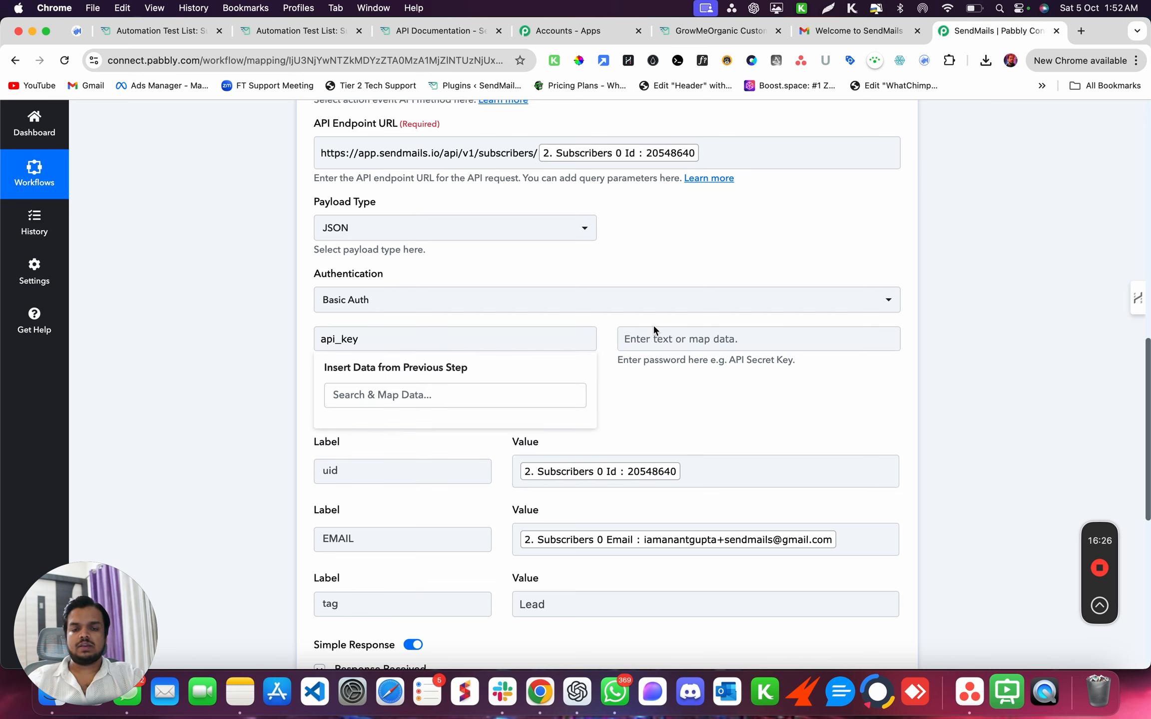
- Use the SendMails API token as password and resend, getting 'Subscriber was successfully updated'
click(327, 31)
click(429, 31)
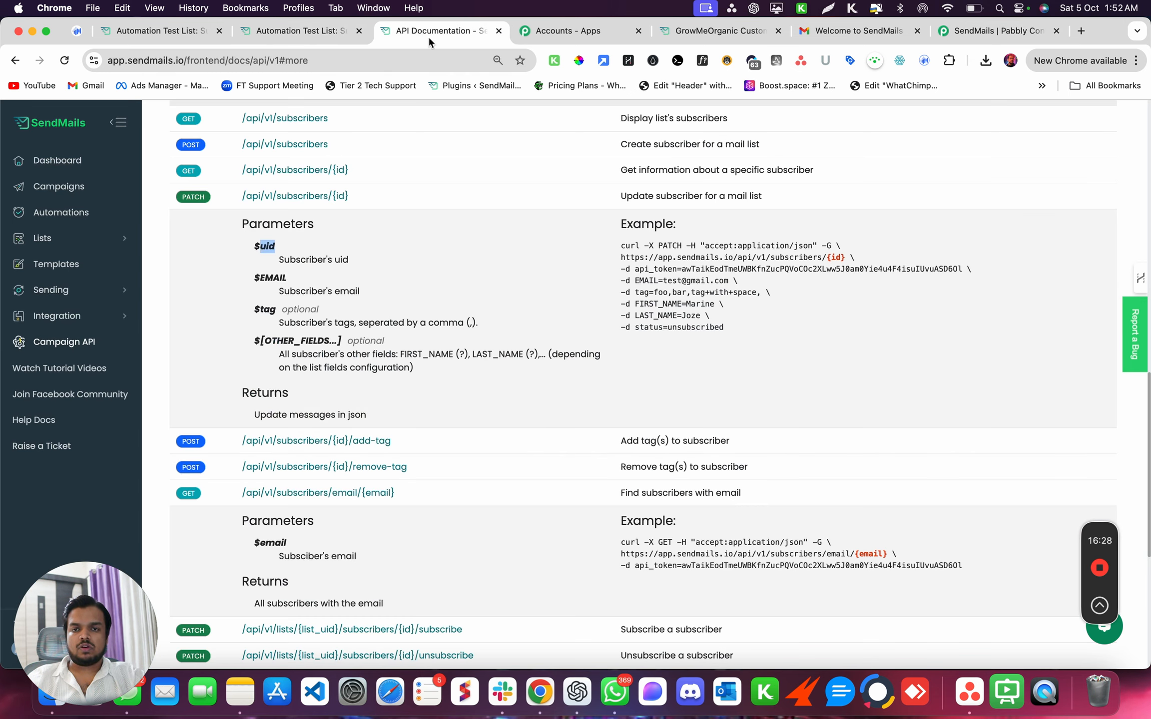
double_click(710, 568)
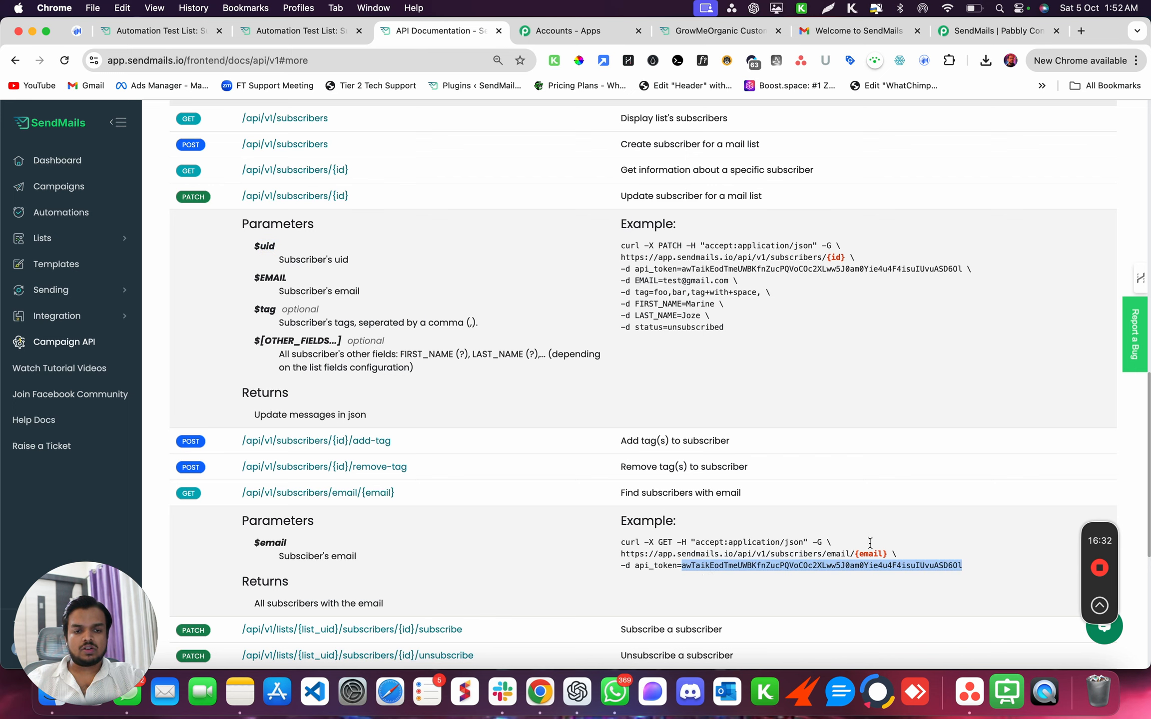
click(954, 29)
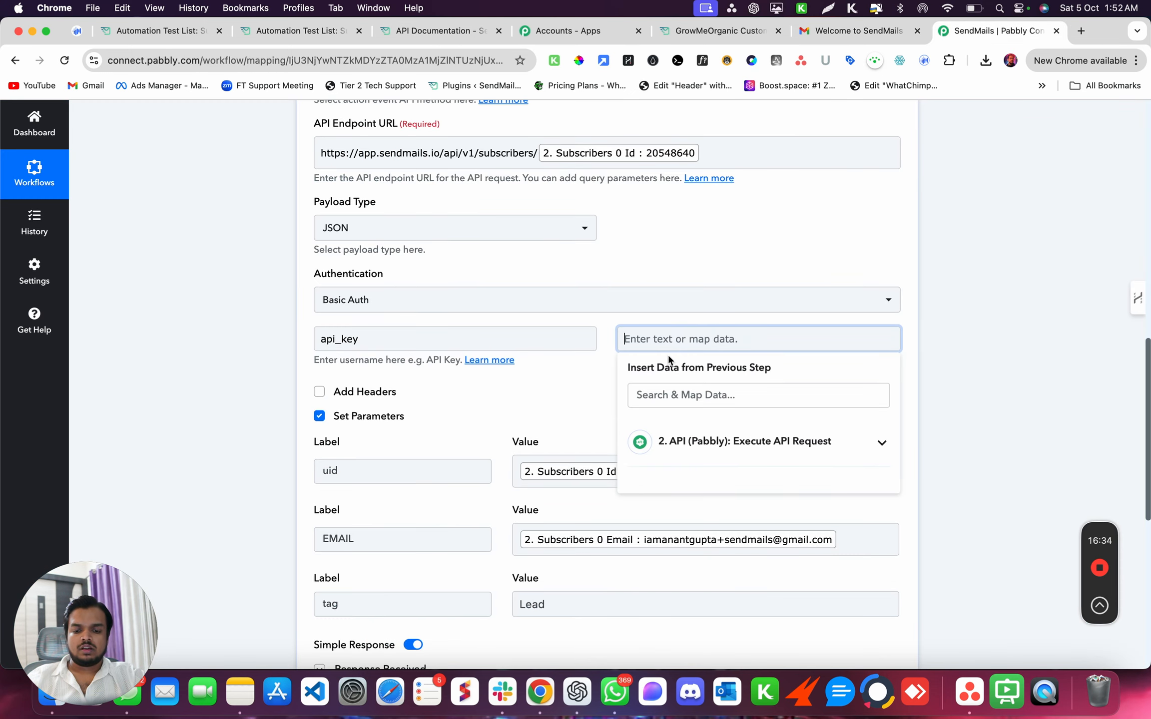
key(super+v)
click(1014, 309)
scroll(944, 452, down, 10)
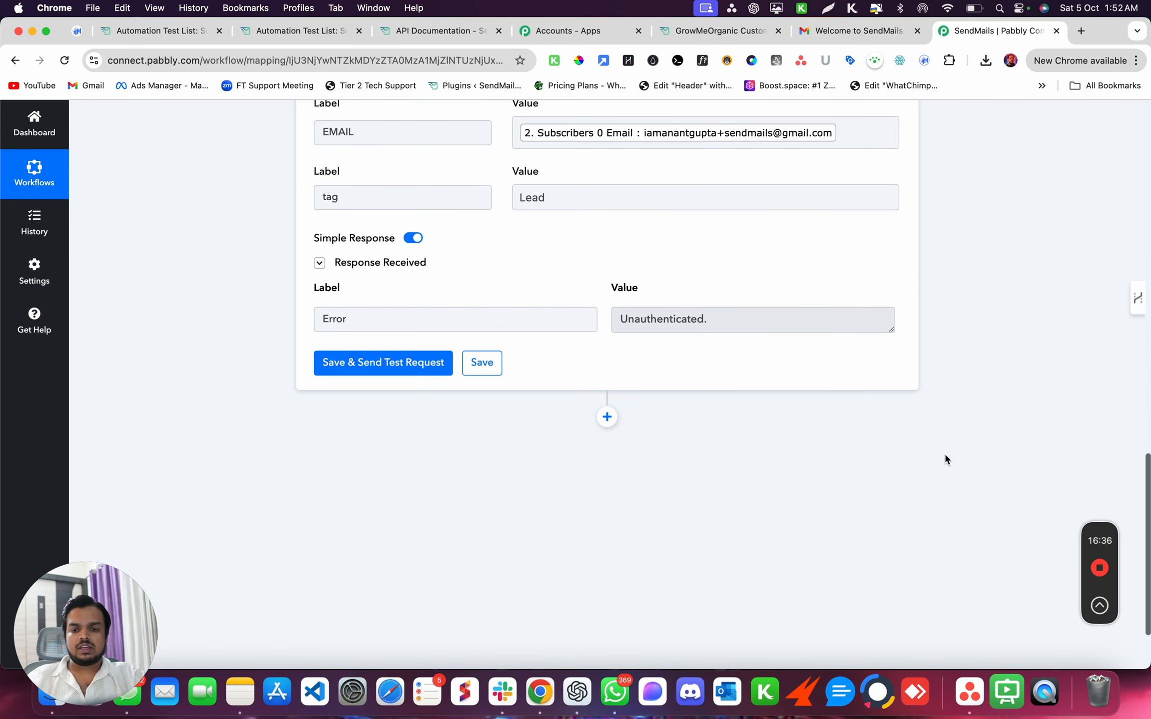
click(395, 364)
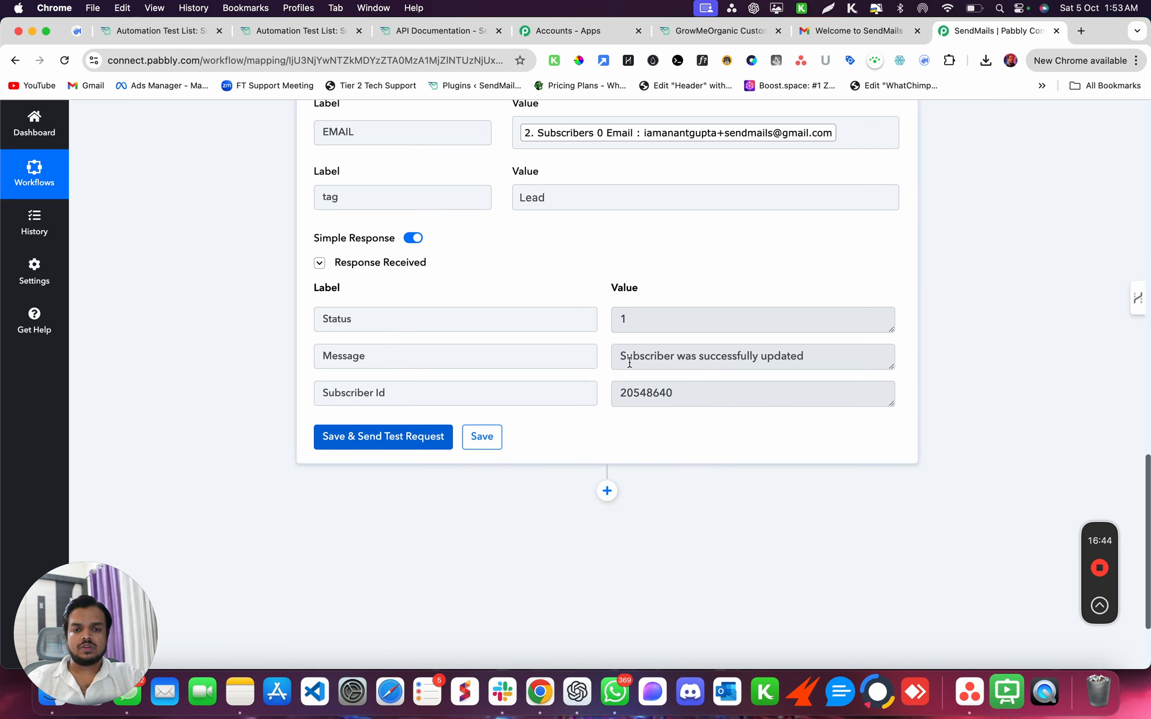
scroll(626, 356, up, 2)
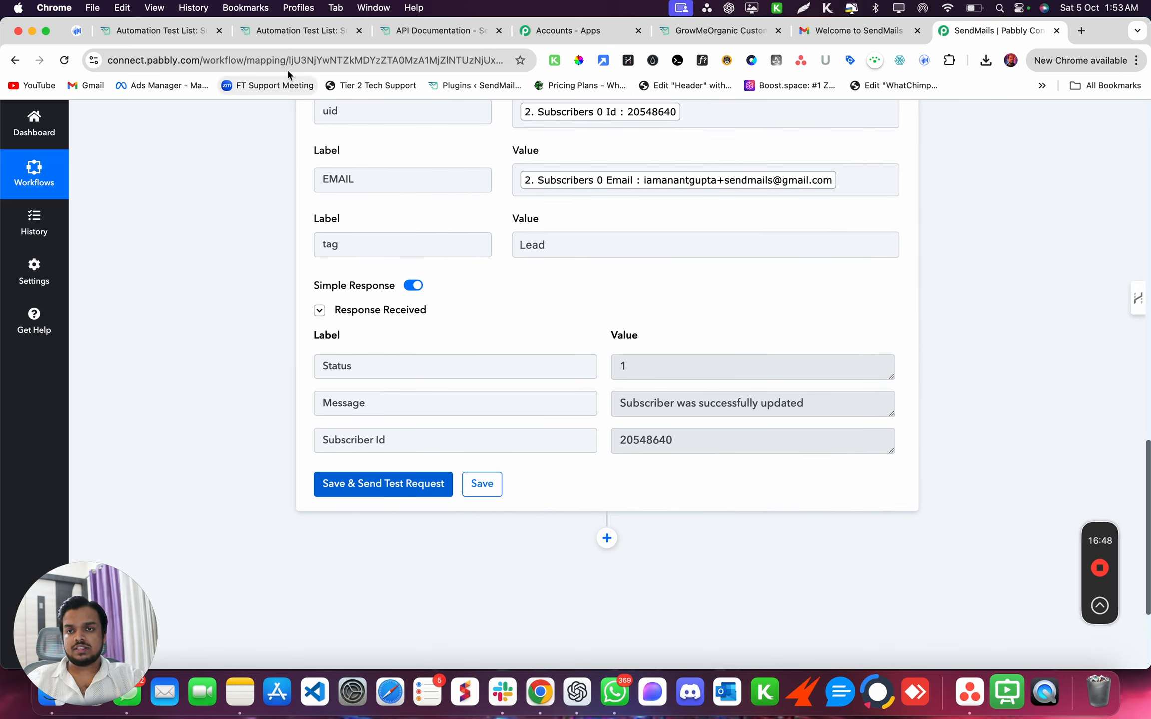
- Open the test subscriber's edit page in Automation Test List, then switch to the Gmail welcome email
click(316, 25)
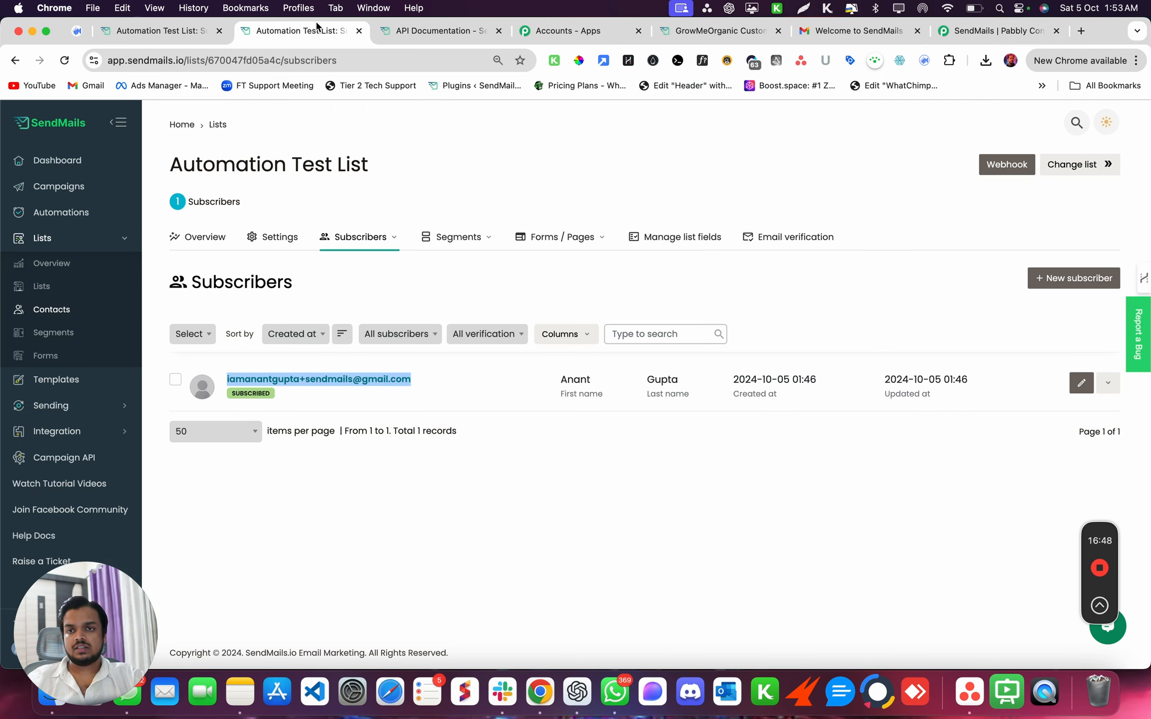
click(302, 381)
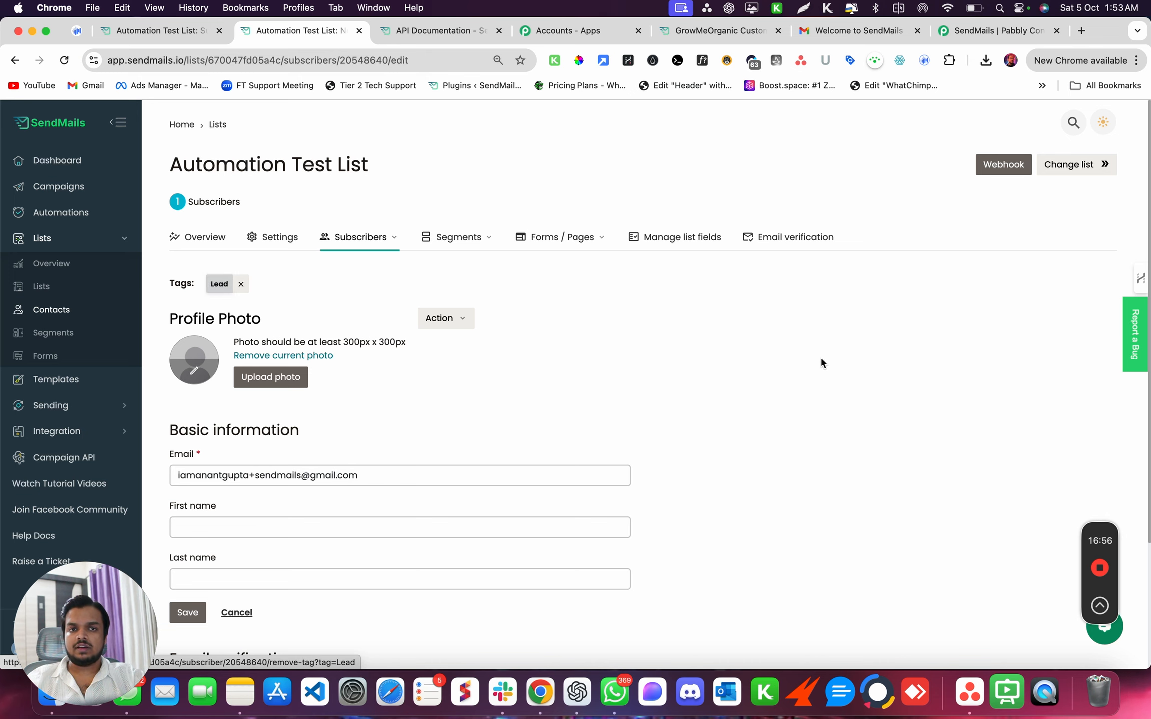
click(831, 32)
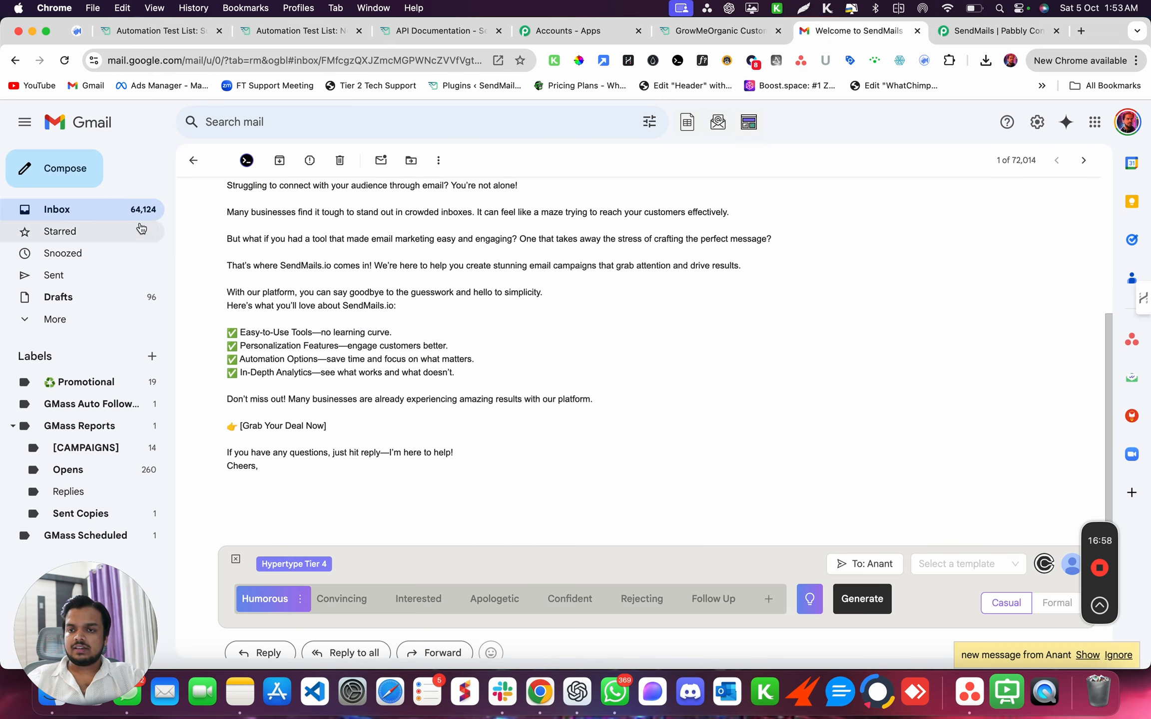
- Return Gmail to the inbox and go back to the subscriber's edit page showing the Lead tag
click(124, 214)
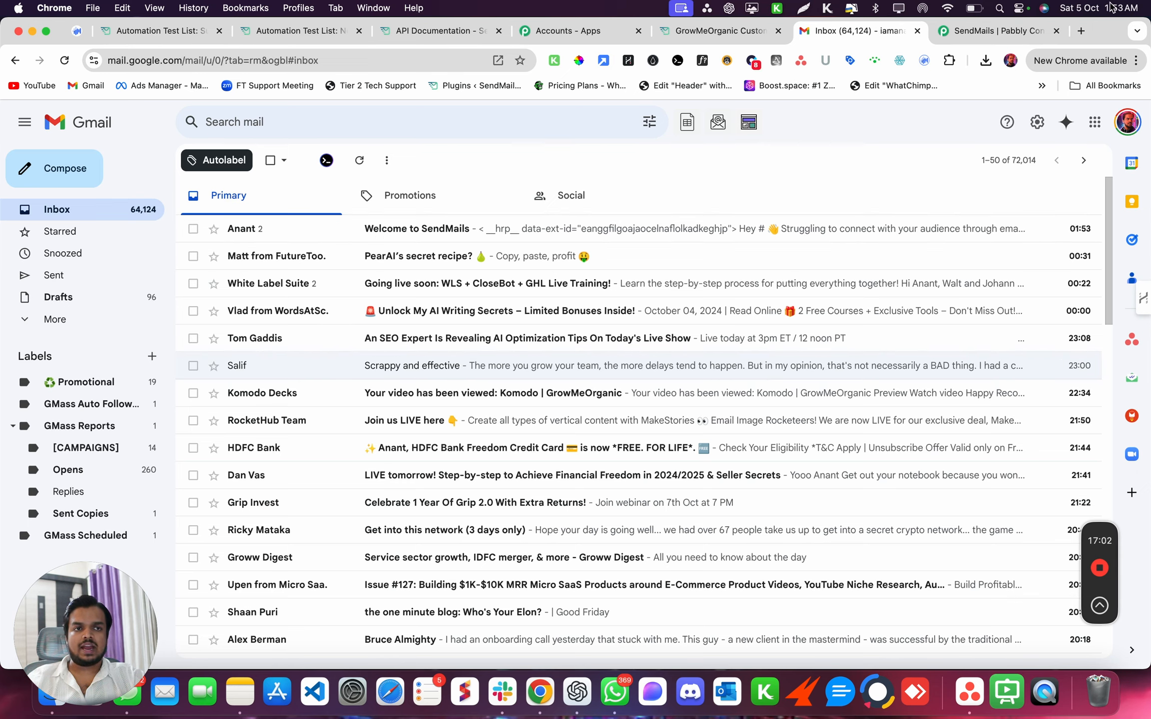
click(301, 39)
scroll(380, 459, down, 5)
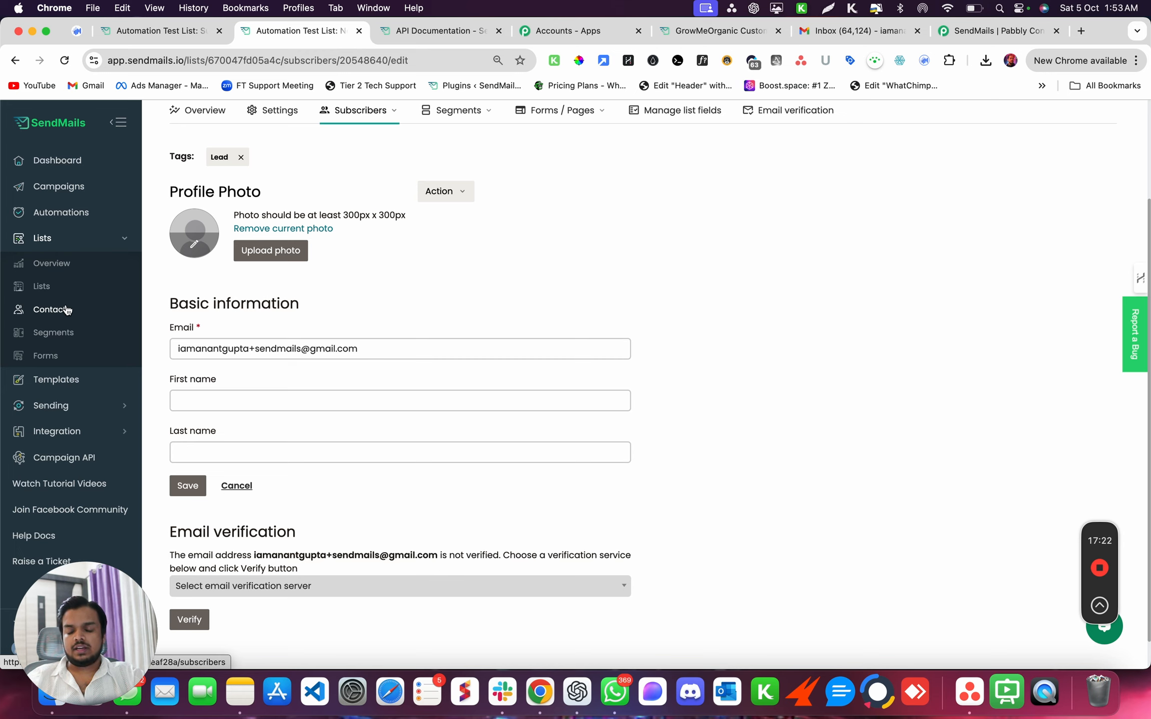
- Browse the Automations list and its trigger choices, then open the Add Tag automation
click(54, 216)
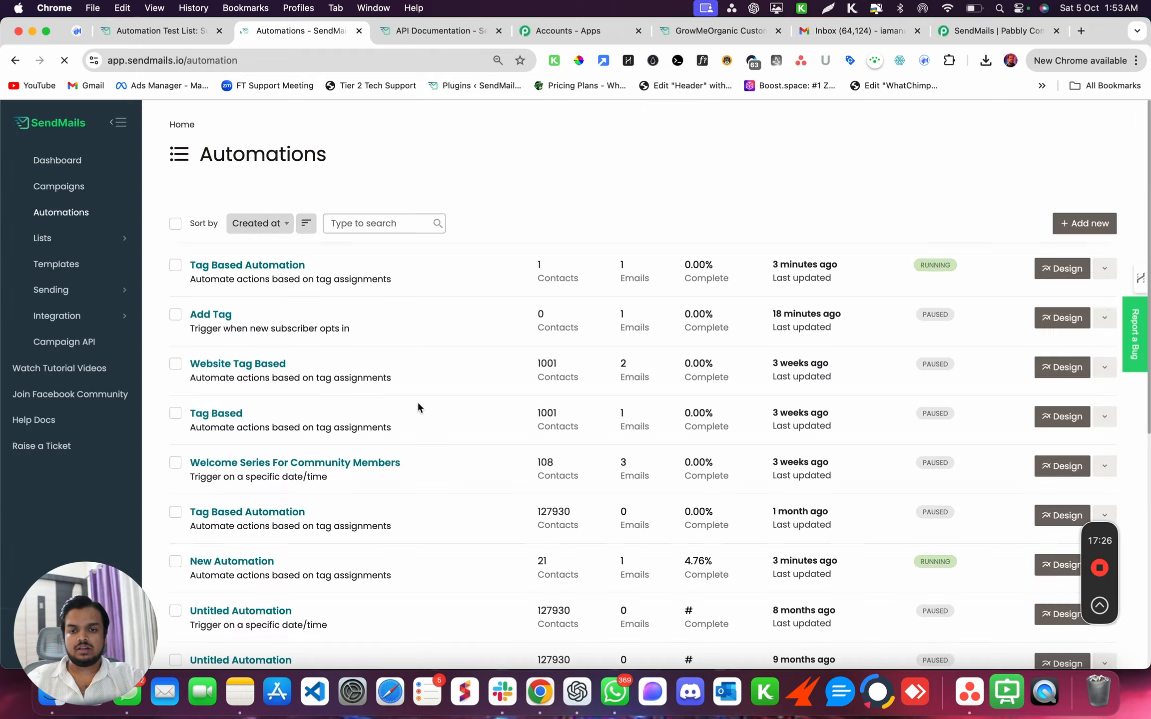
scroll(417, 401, down, 1)
click(1084, 225)
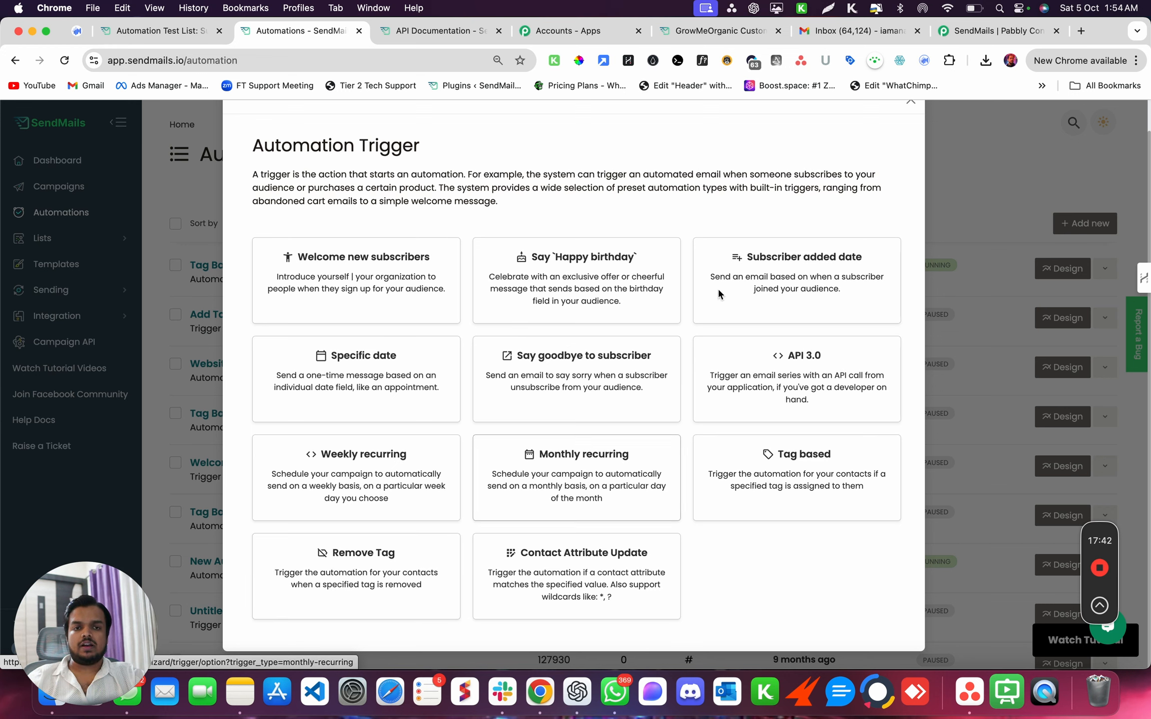
scroll(717, 280, up, 2)
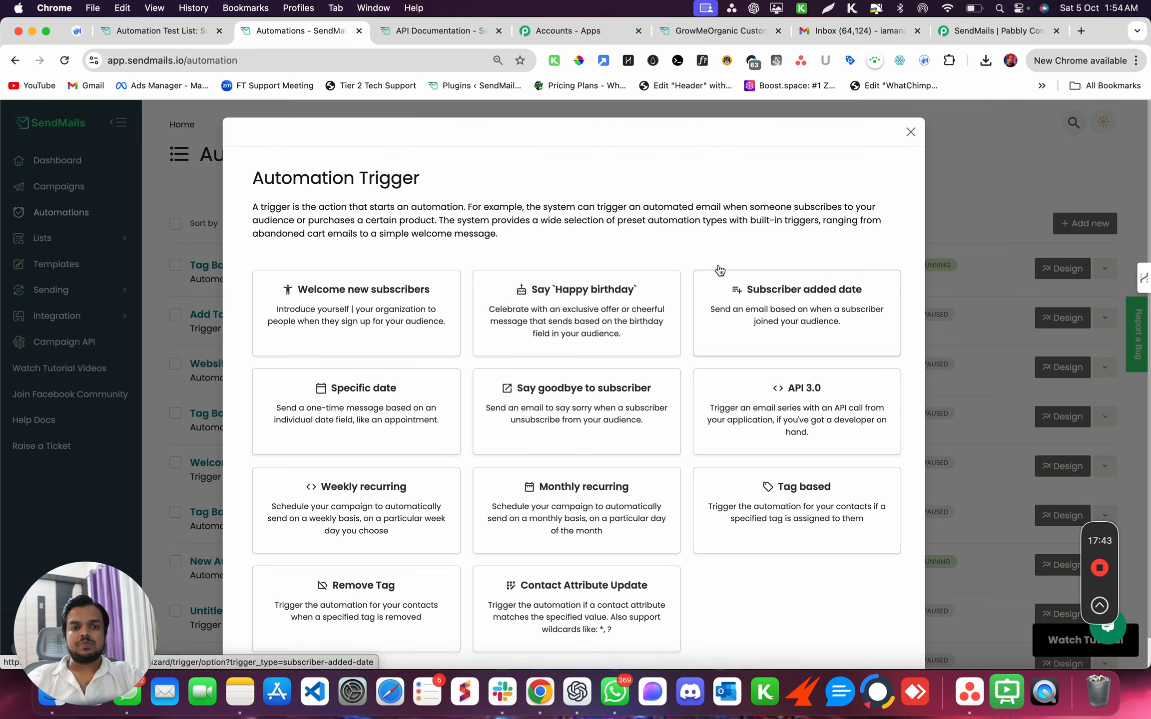
click(911, 131)
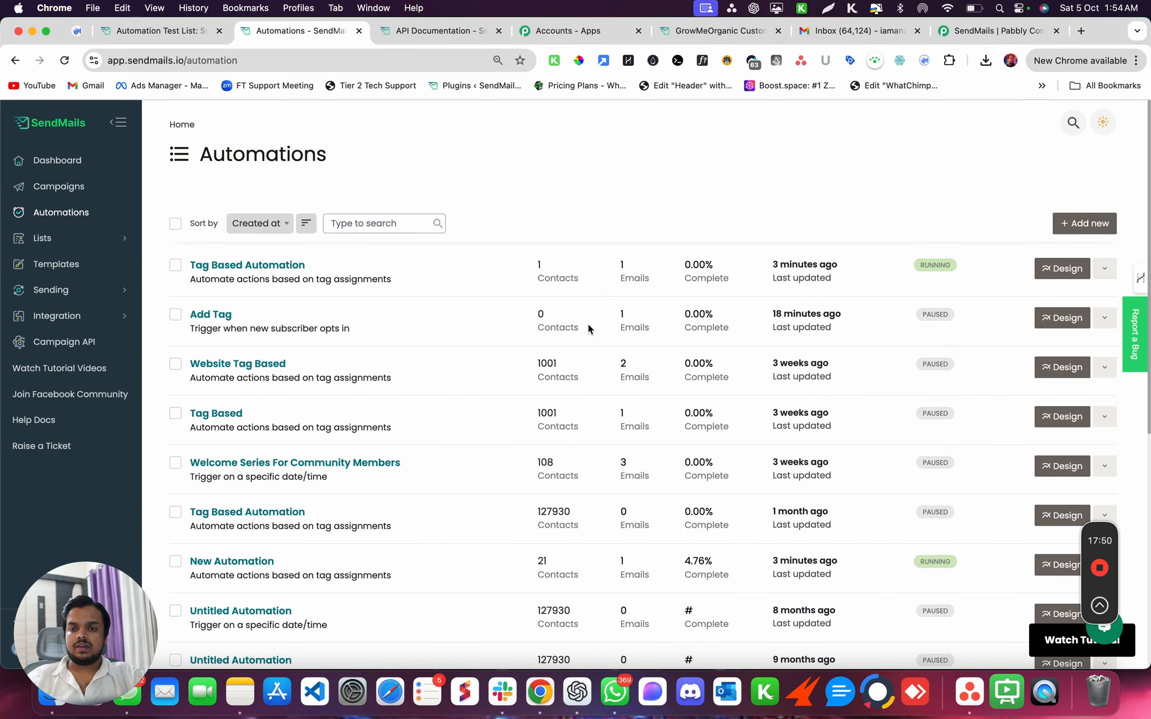
click(214, 317)
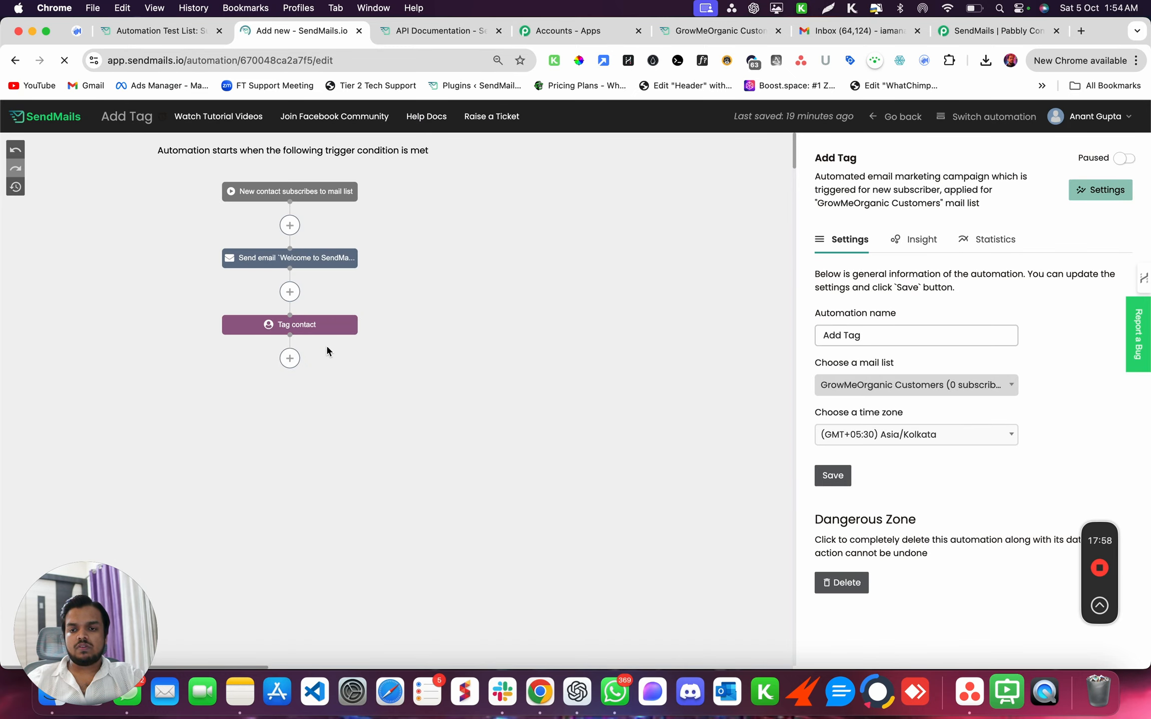
- Add a new Tag contact operation after the existing tag step, with Lead as the tag
click(290, 358)
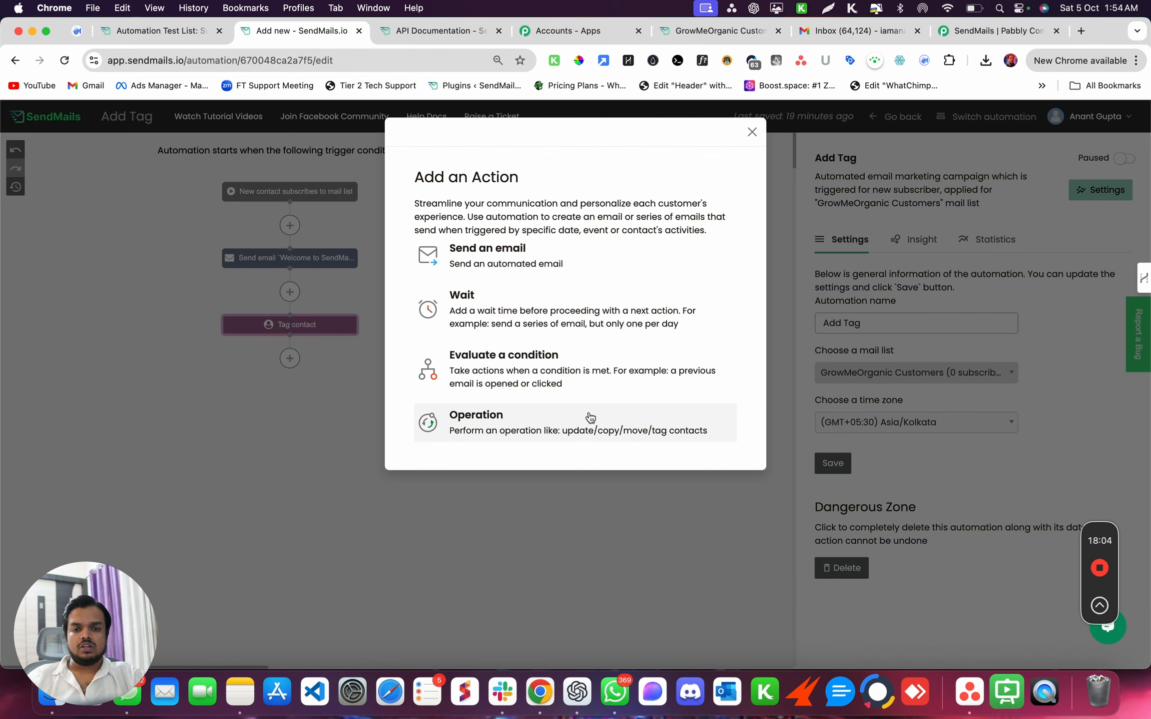
click(584, 425)
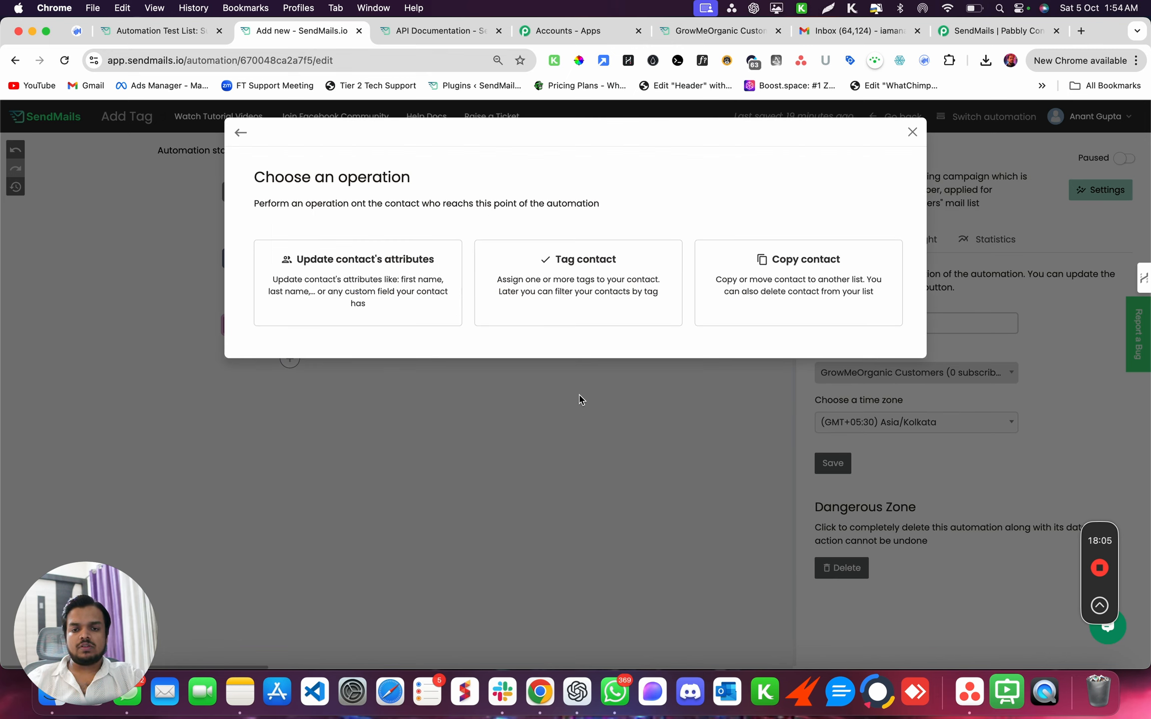
click(615, 273)
click(517, 230)
text(Lead)
click(467, 252)
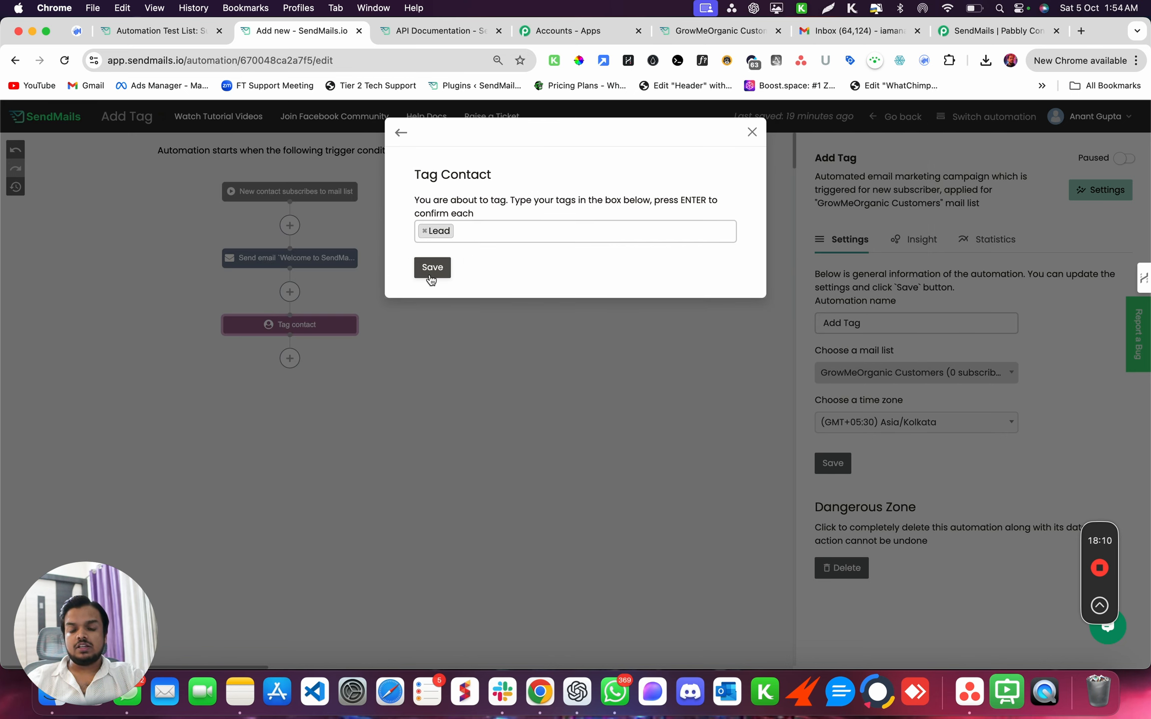